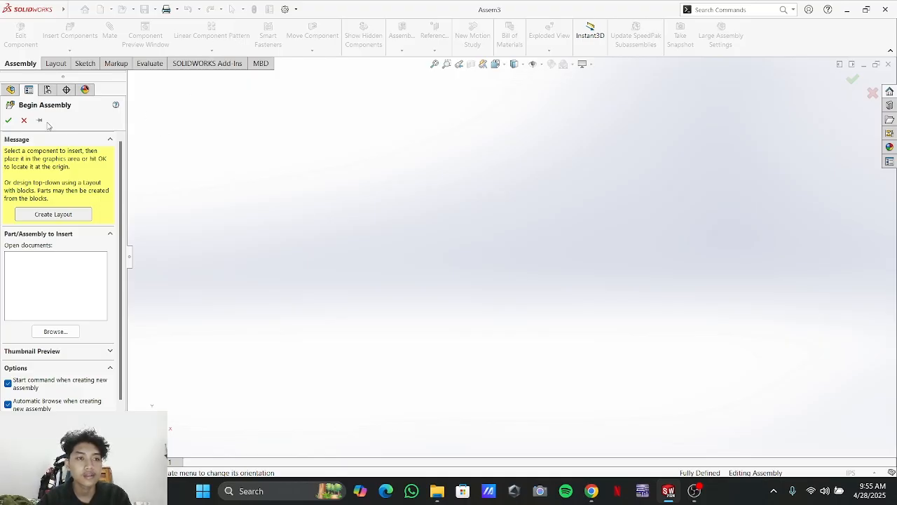
Cancel the pending Begin Assembly command and create a new assembly document
left_click(24, 119)
left_click(72, 10)
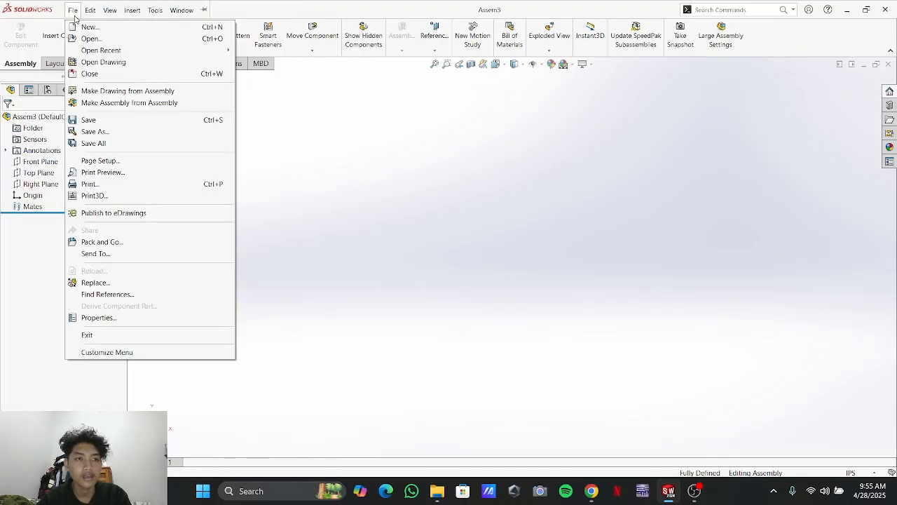
left_click(88, 27)
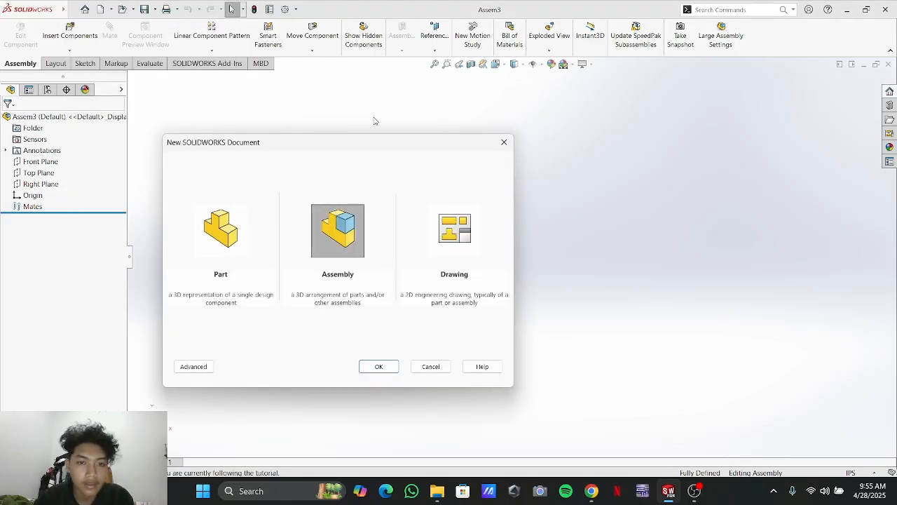
left_click_drag(309, 147, 336, 87)
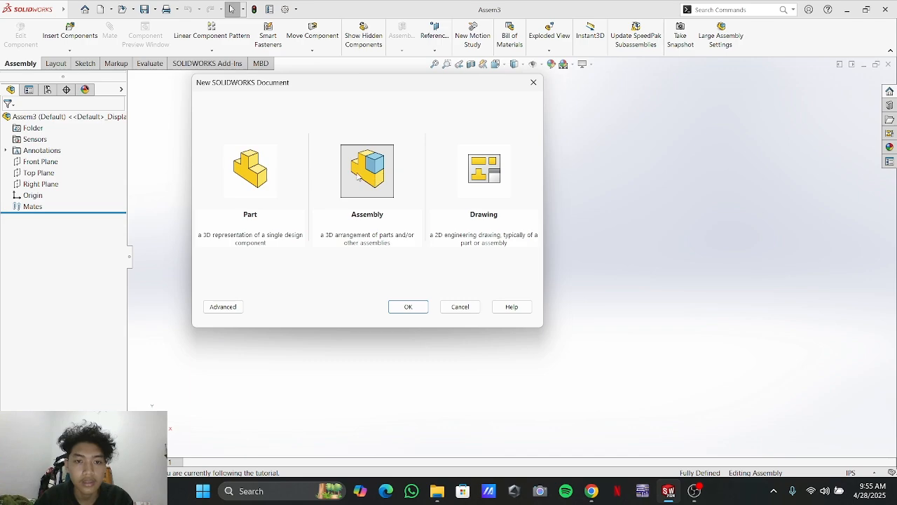
left_click(377, 175)
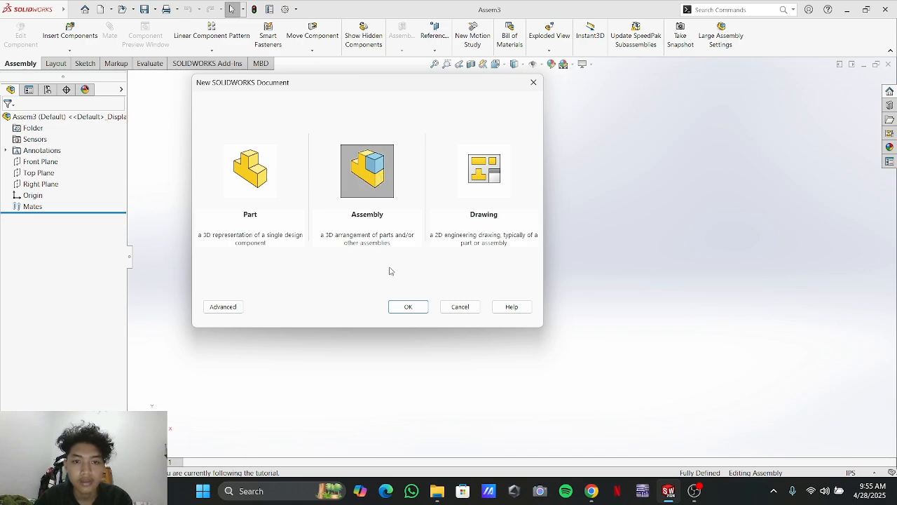
left_click(408, 307)
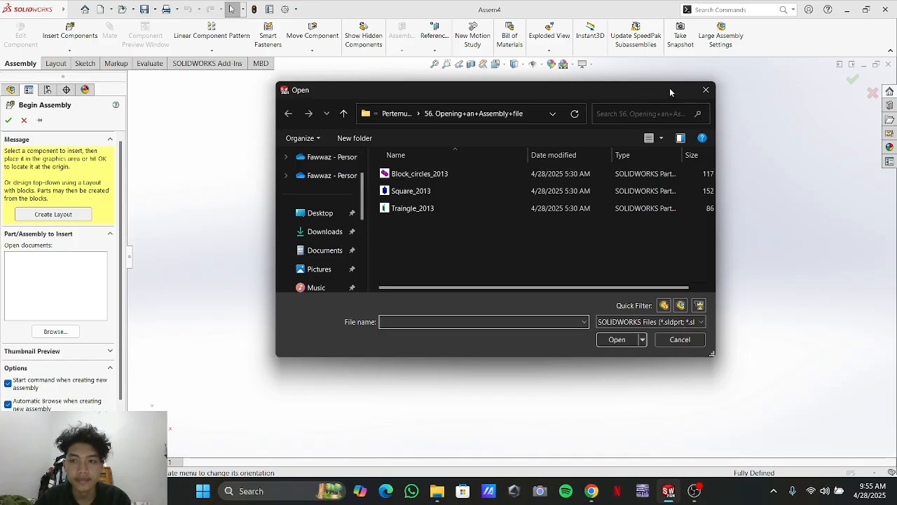
Dismiss the component file browser and close Begin Assembly without inserting a part
left_click_drag(672, 87, 624, 102)
left_click(658, 103)
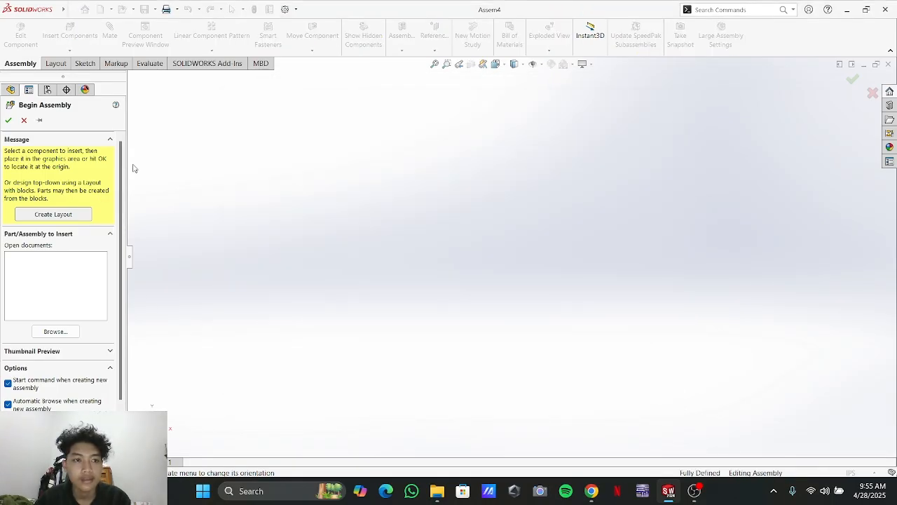
scroll(125, 181, "down", 3)
scroll(127, 268, "up", 3)
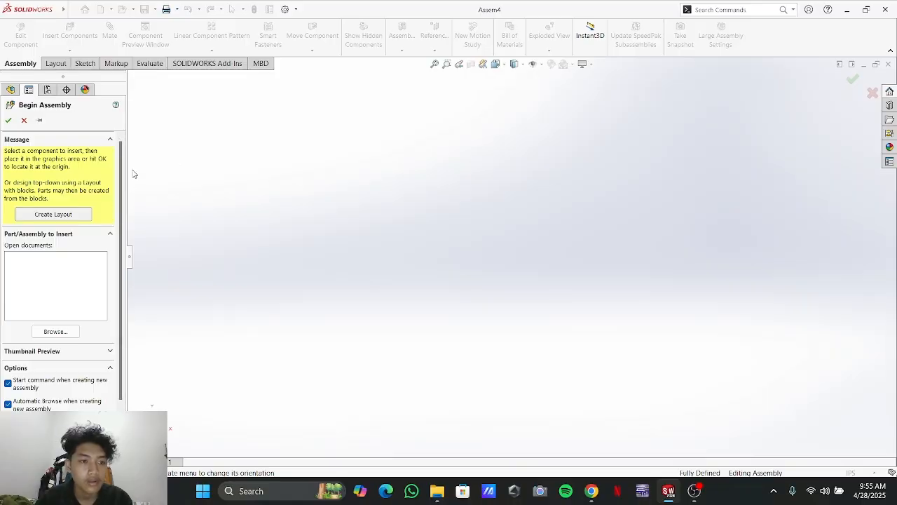
left_click(23, 120)
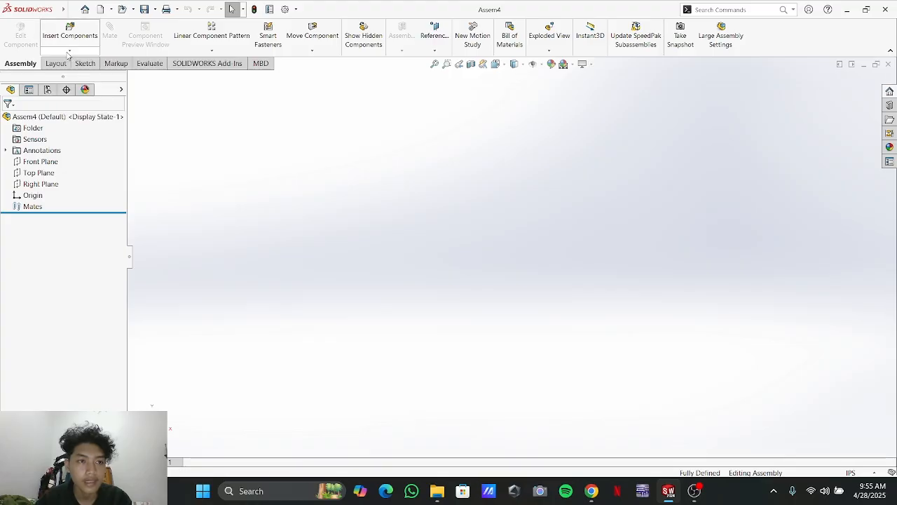
Load Block_circles_2013, Square_2013 and Traingle_2013 from the folder "56. Opening+an+Assembly+file" for insertion into the assembly
left_click(70, 52)
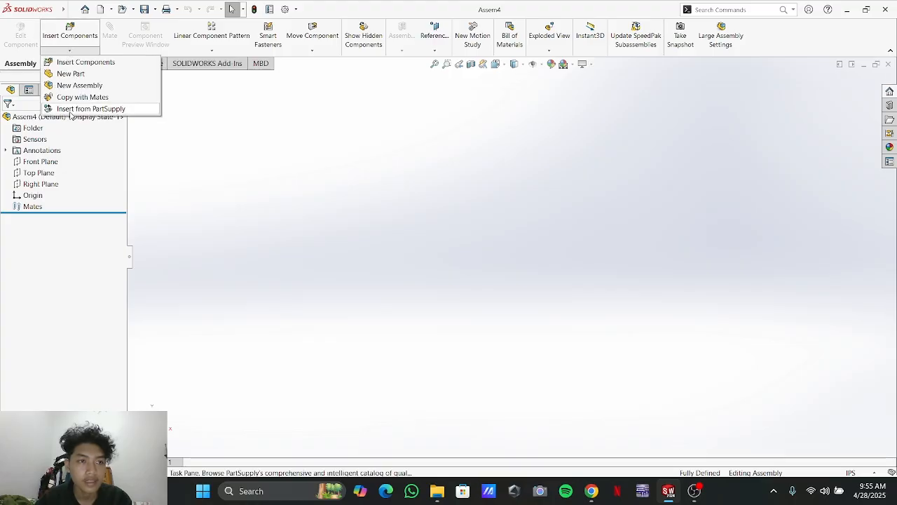
left_click(83, 62)
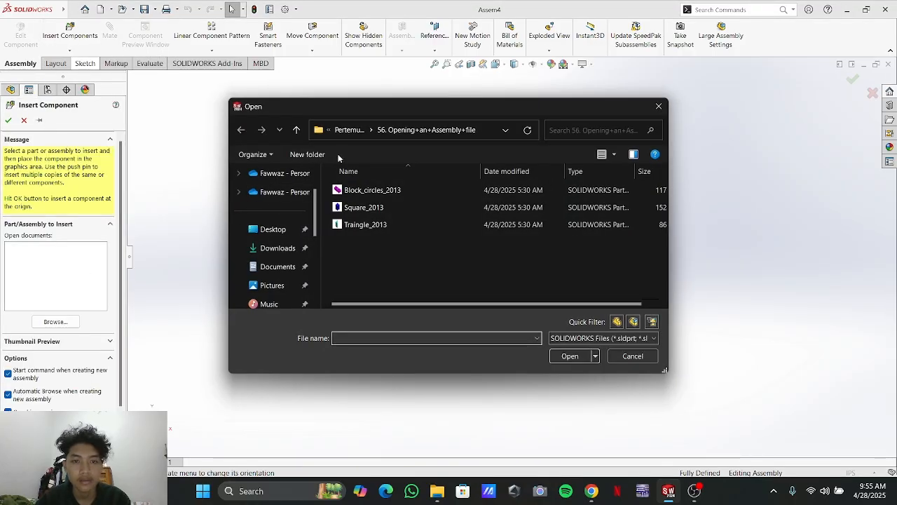
left_click(362, 130)
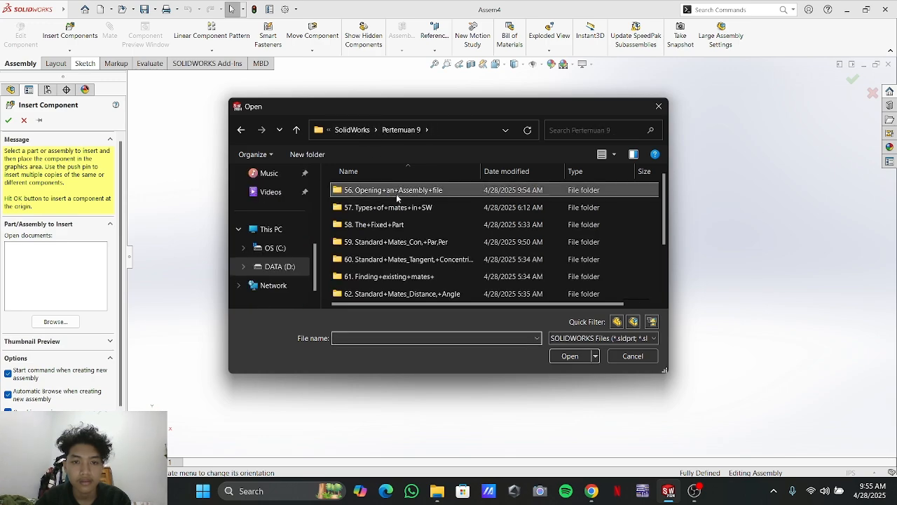
double_click(391, 194)
left_click(374, 194)
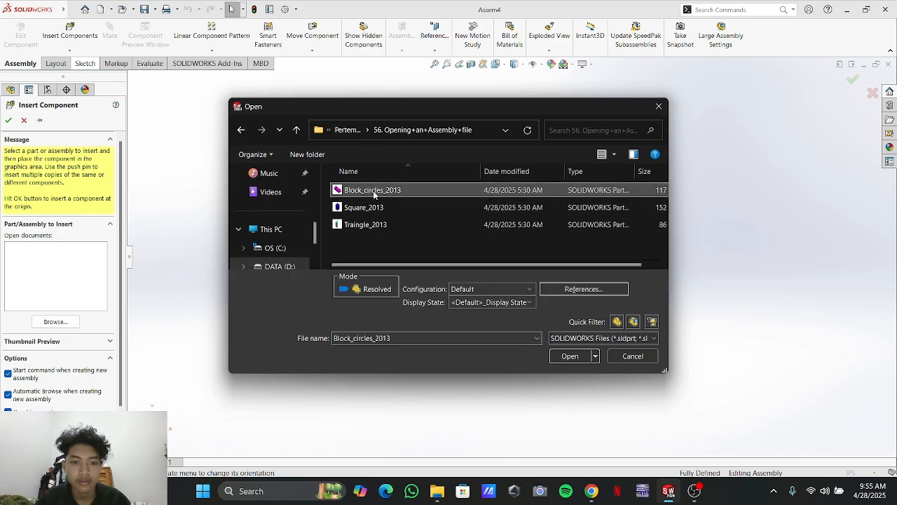
left_click(374, 208, "ctrl")
left_click(376, 225, "ctrl")
left_click(569, 356)
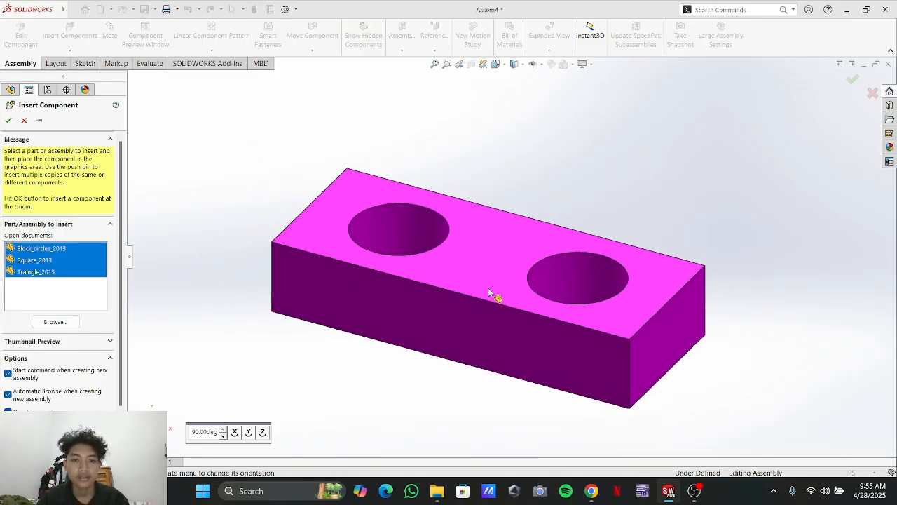
Place the block with two holes, set the square and triangular prisms at its opposite ends, and shift both prisms slightly
left_click(491, 257)
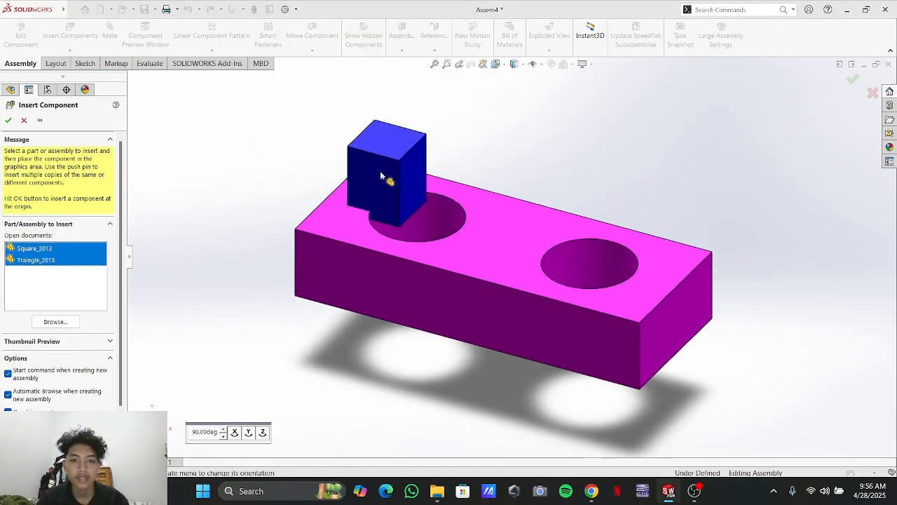
left_click(298, 161)
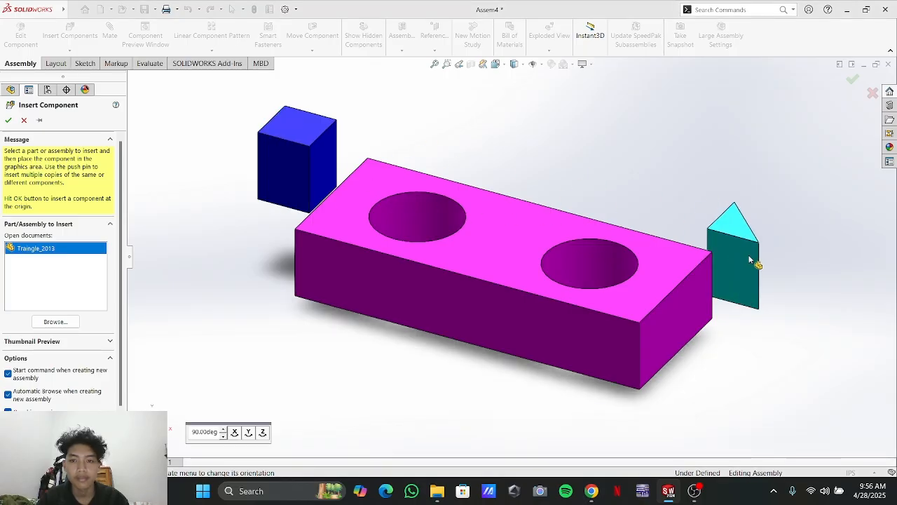
left_click(765, 246)
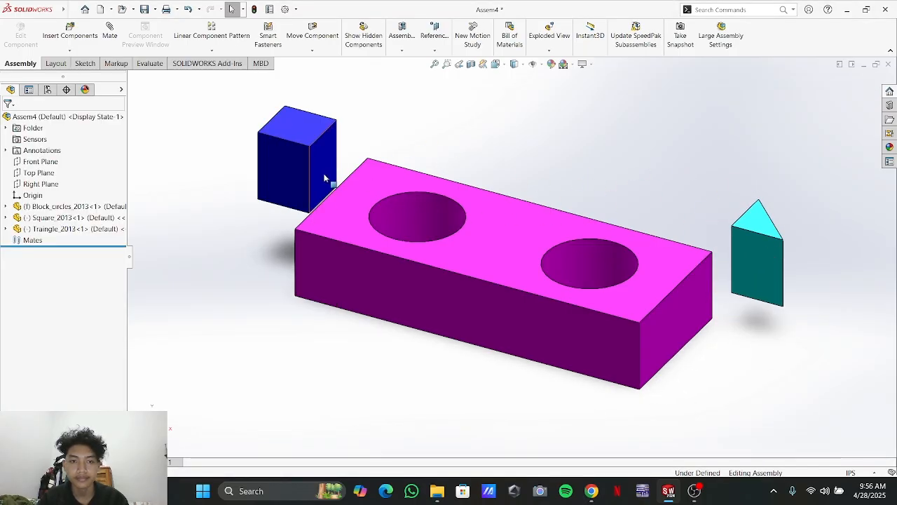
left_click_drag(291, 167, 249, 182)
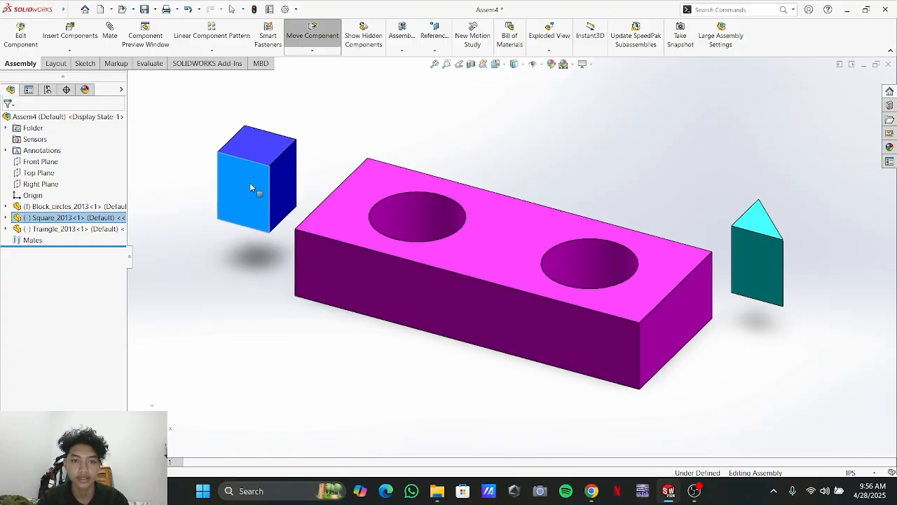
mouse_move(757, 258)
left_mouse_down()
mouse_move(745, 229)
mouse_move(769, 274)
mouse_move(765, 267)
left_mouse_up()
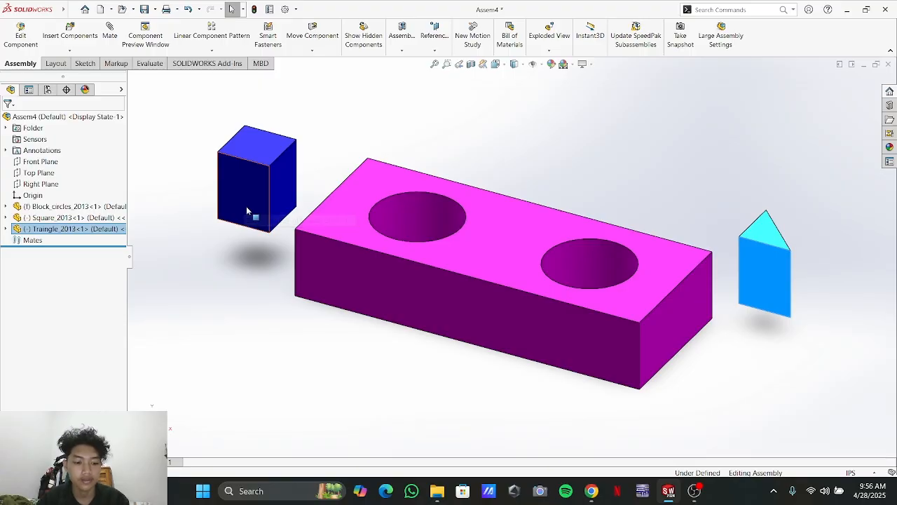
Undo the component moves and the insertion of all three parts
key("ctrl+z")
key("ctrl+z")
key("ctrl+z")
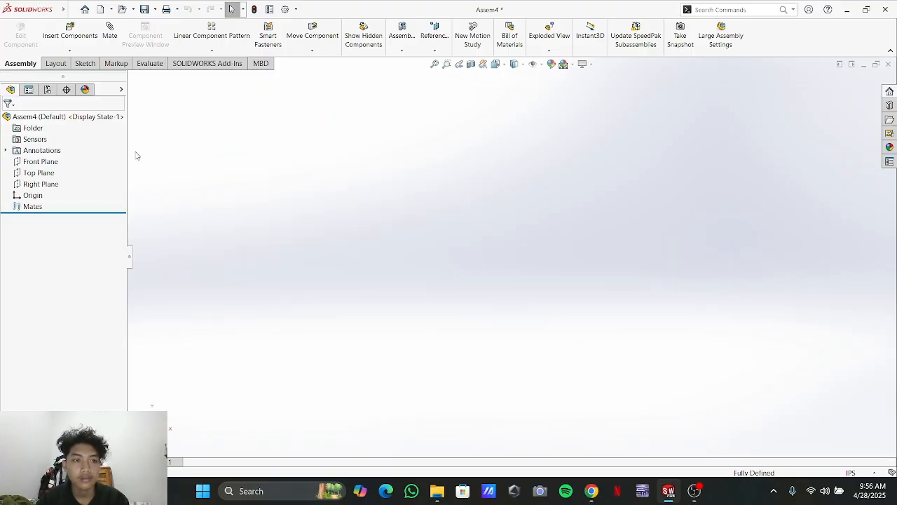
Start inserting components and browse to the folder "57. Types+of+mates+in+SW" inside Pertemuan 9
left_click(69, 51)
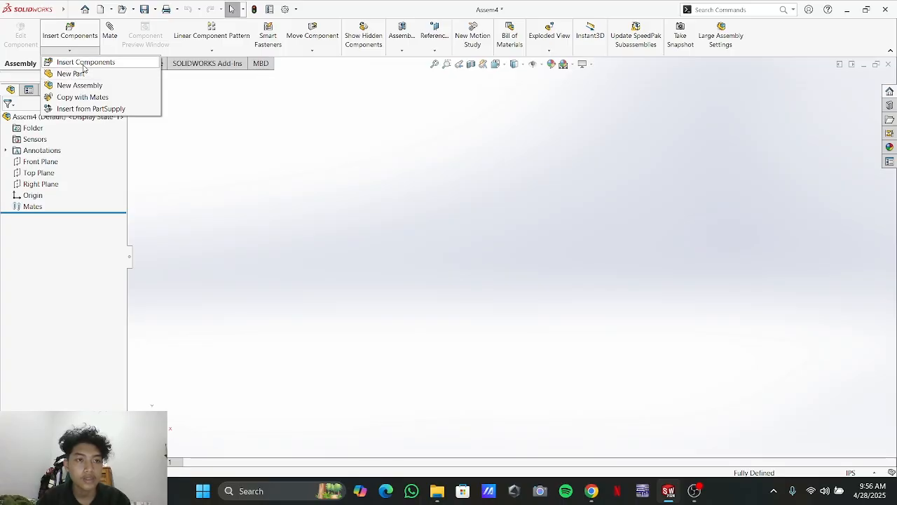
left_click(183, 134)
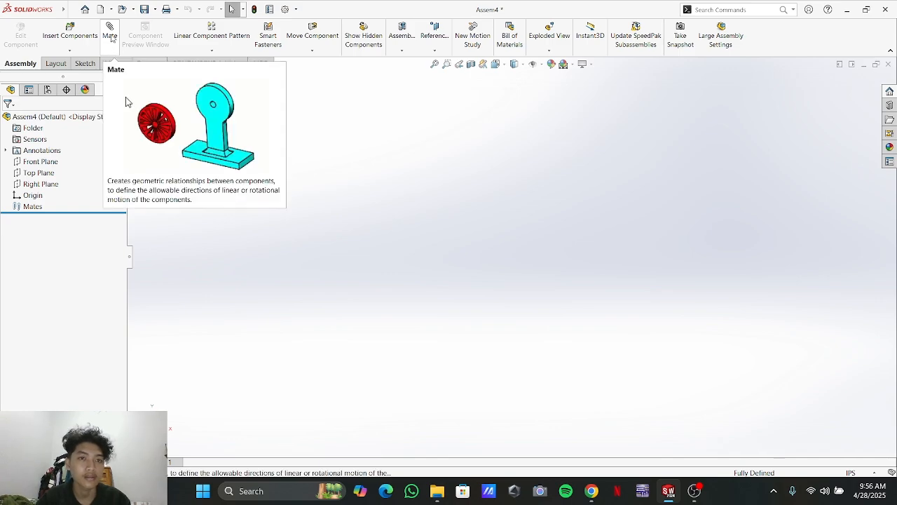
left_click(76, 51)
left_click(88, 62)
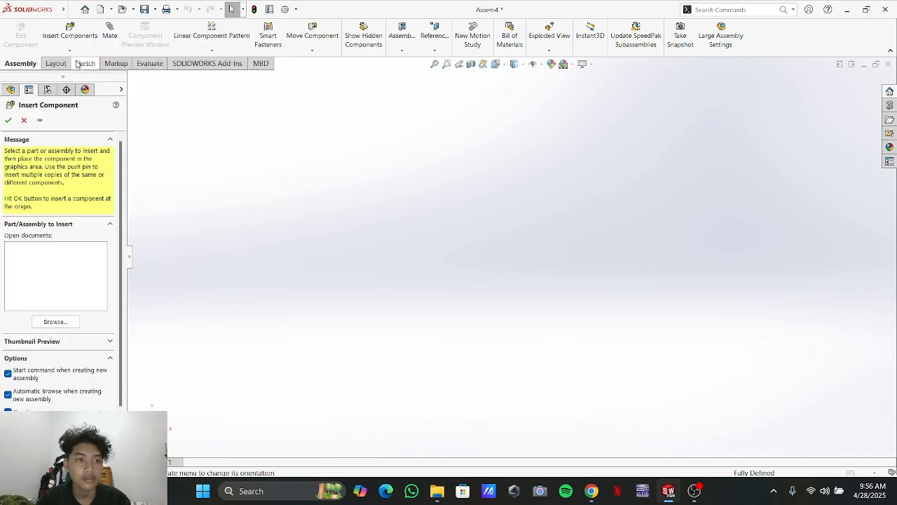
left_click(356, 133)
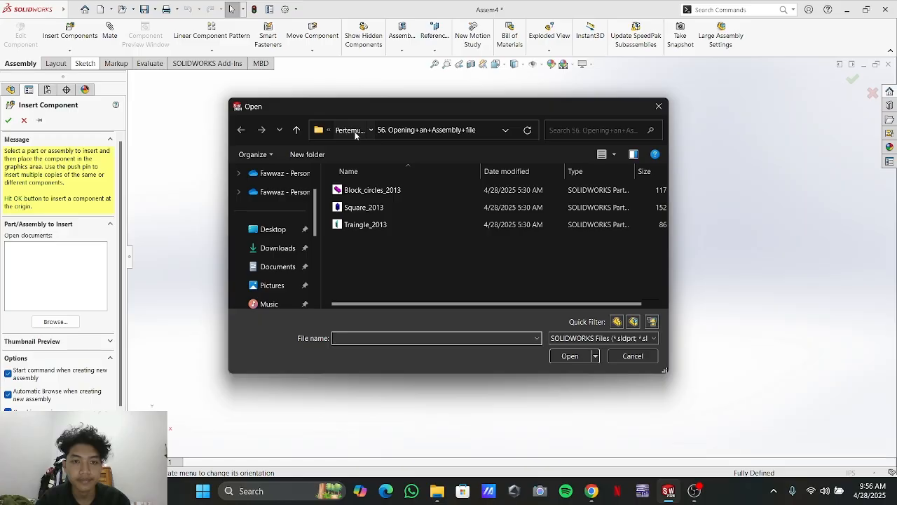
left_click(355, 132)
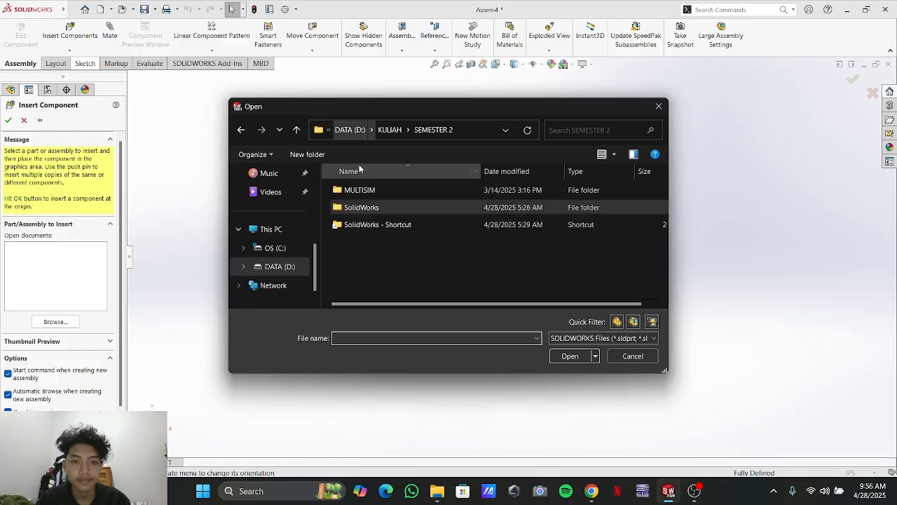
double_click(405, 208)
double_click(385, 293)
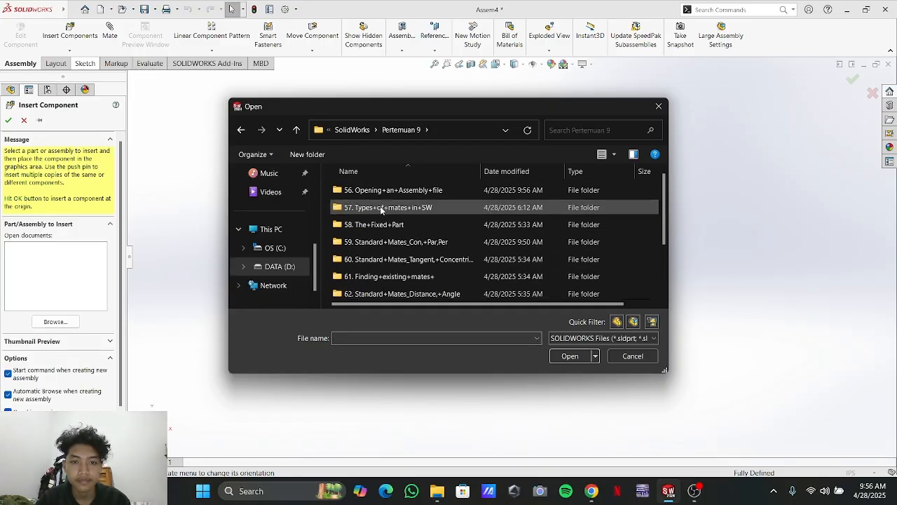
double_click(381, 208)
Try to load rectangle_1_2013 and Traingle_2013 together, and place the green rectangle block in the assembly
left_click(372, 190)
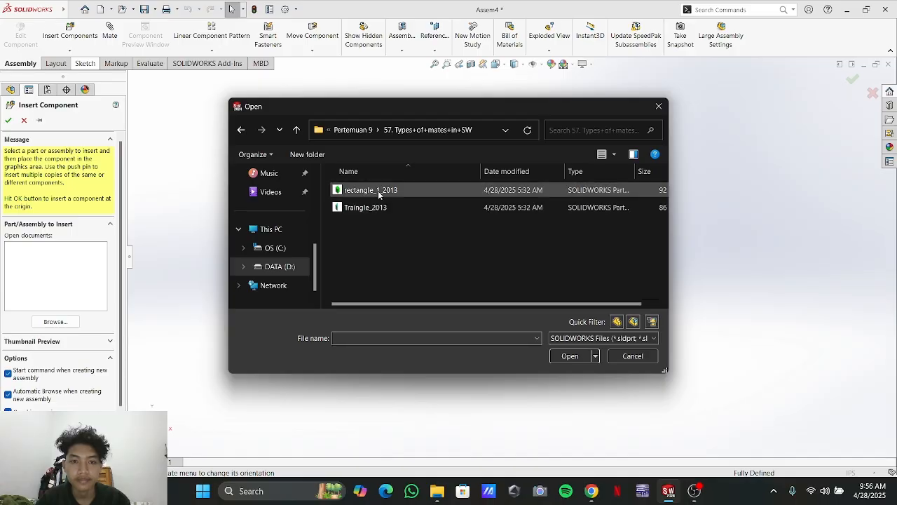
left_click(379, 208, "shift")
left_click(561, 354)
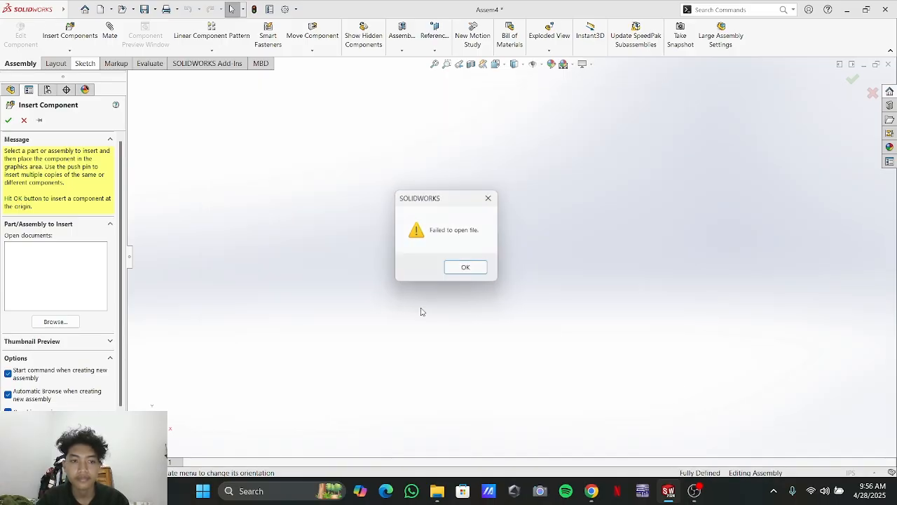
left_click(469, 271)
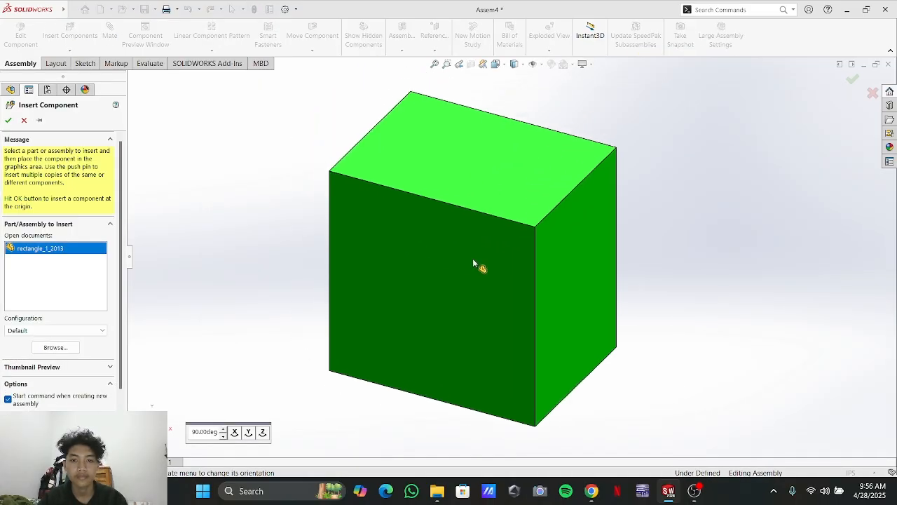
left_click(230, 92)
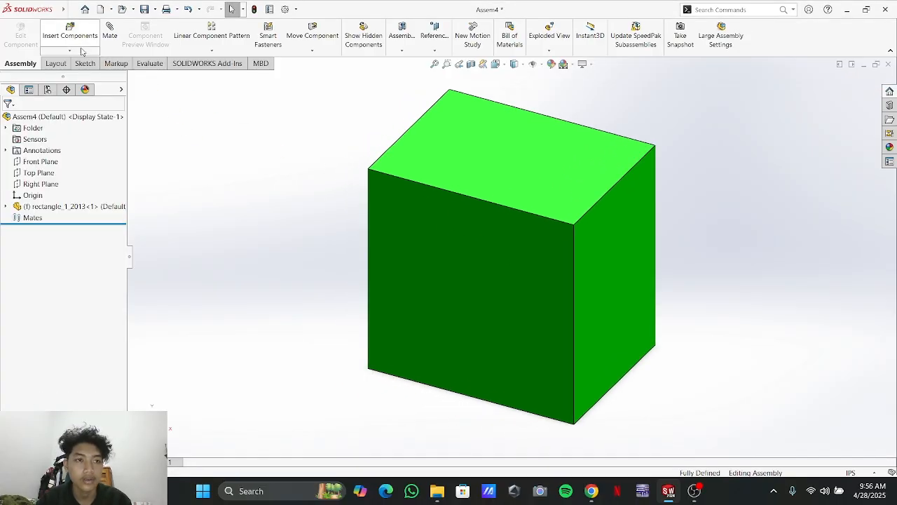
Insert Traingle_2013 from the folder "56. Opening+an+Assembly+file" and place it beside the green block
left_click(70, 50)
left_click(82, 63)
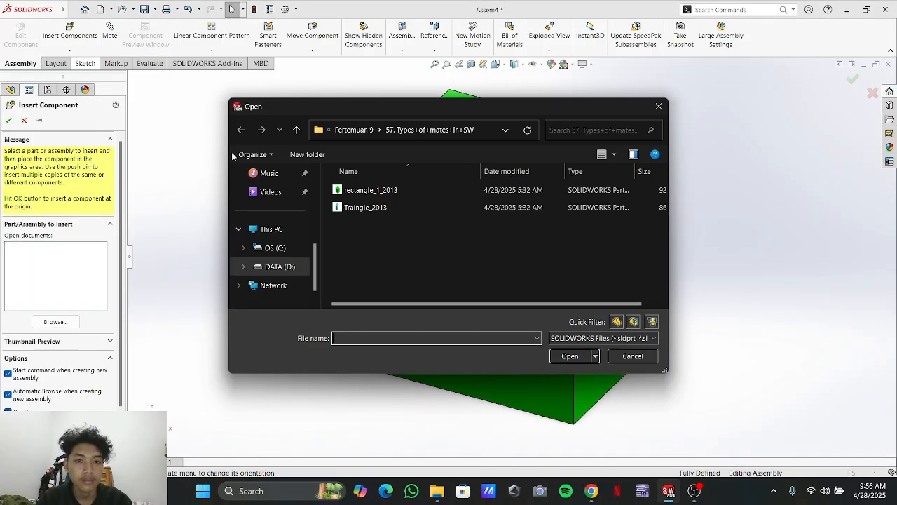
left_click(381, 129)
left_click(401, 147)
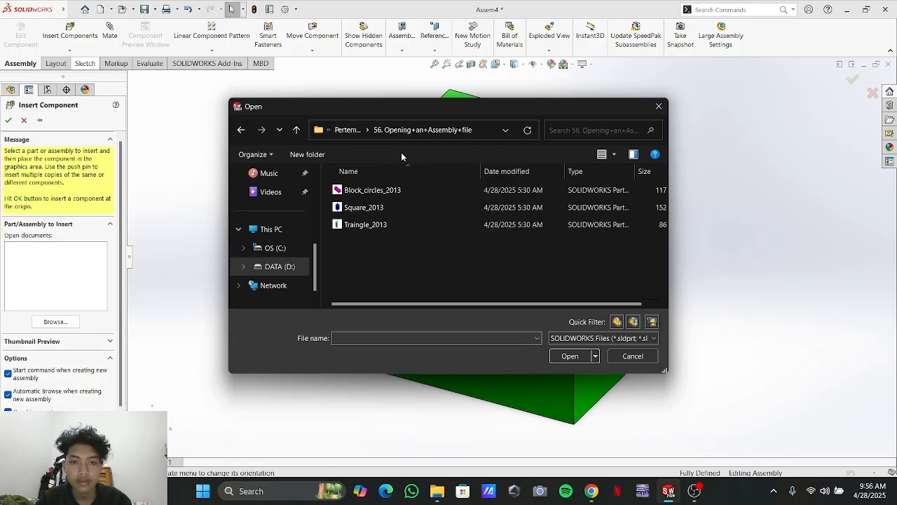
left_click(365, 225)
left_click(569, 356)
left_click(310, 192)
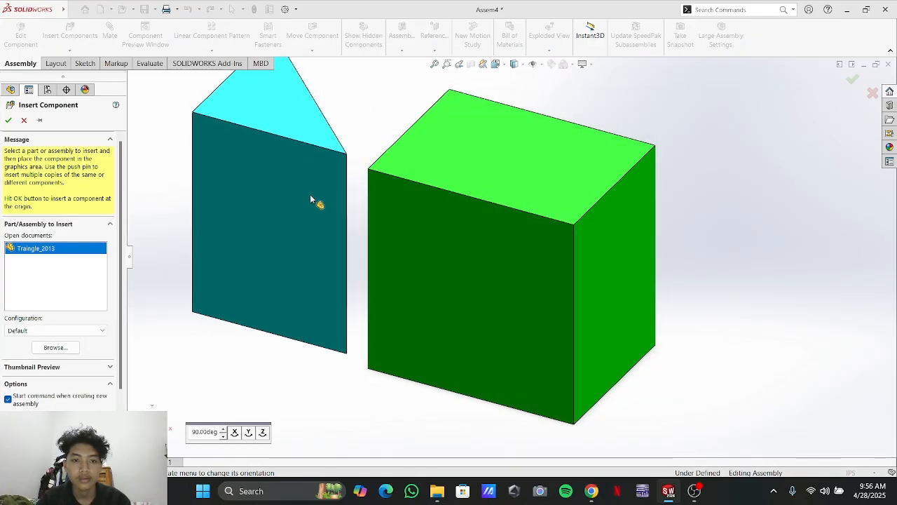
Reposition the triangular prism by its top face so it stands clear of the green block
middle_click_drag(367, 118, 350, 87)
scroll(351, 88, "down", 2)
scroll(393, 146, "up", 5)
mouse_move(459, 162)
middle_mouse_down()
mouse_move(431, 169)
mouse_move(469, 194)
mouse_move(453, 166)
middle_mouse_up()
left_click_drag(420, 195, 404, 167)
middle_click_drag(530, 164, 444, 133)
middle_click_drag(623, 262, 522, 322)
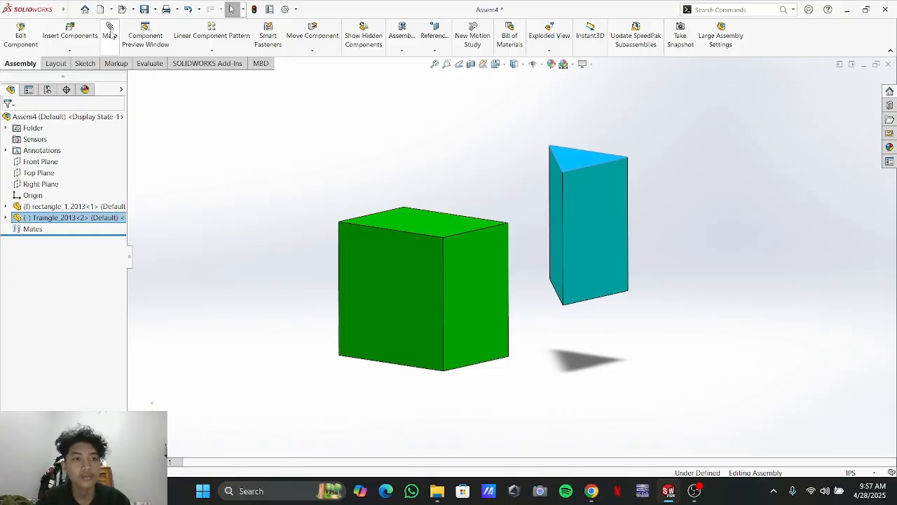
left_click(109, 31)
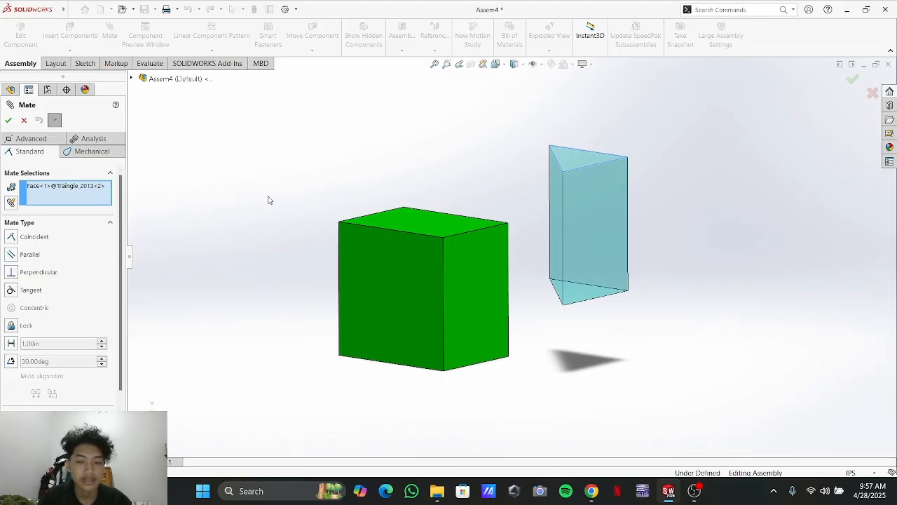
middle_click_drag(237, 249, 433, 332)
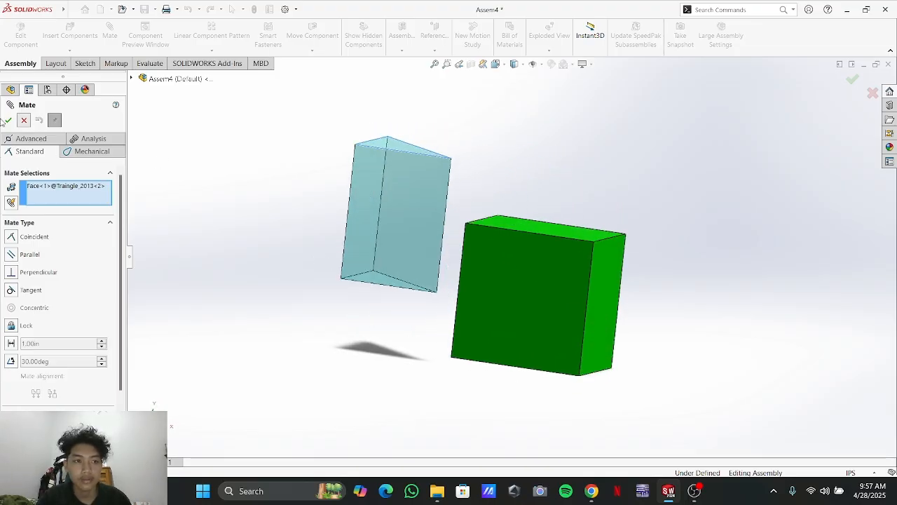
left_click(24, 119)
Add a coincident mate between a vertical edge of the triangular prism and a vertical edge of the green block
left_click(108, 36)
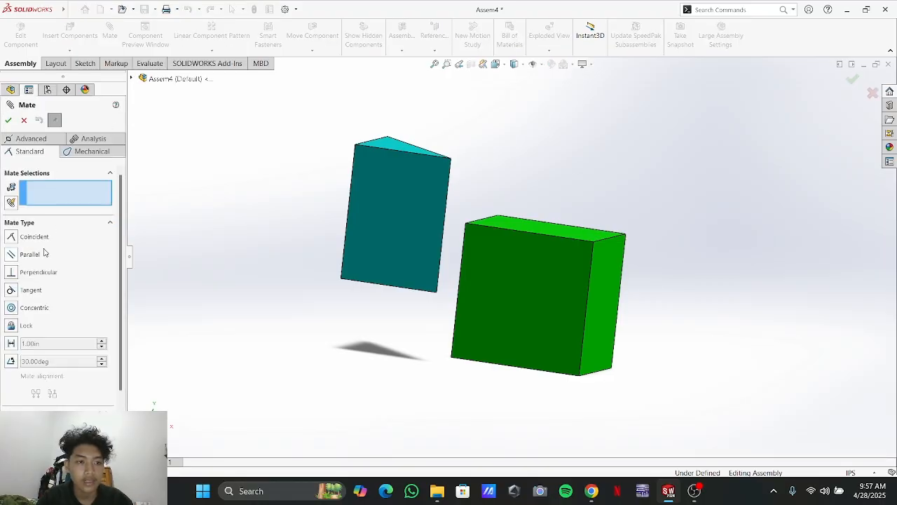
middle_click_drag(246, 226, 222, 238)
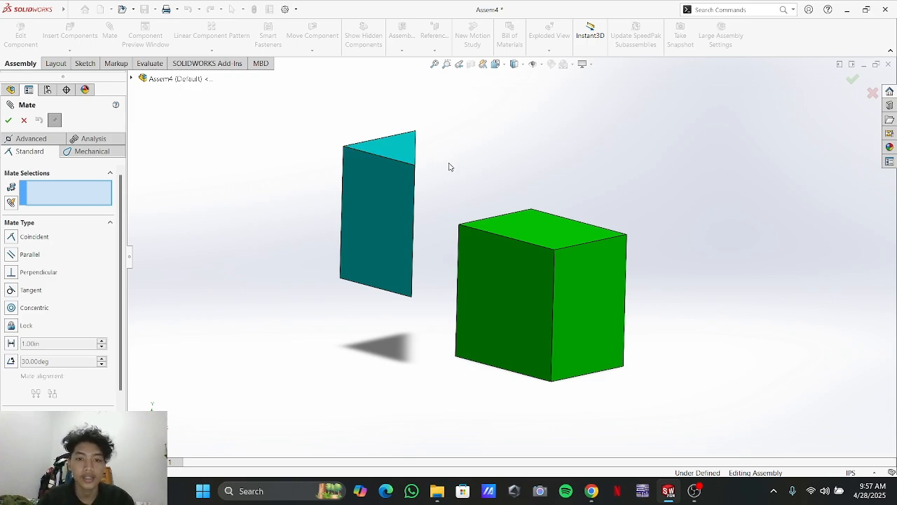
scroll(455, 175, "down", 4)
scroll(455, 178, "up", 4)
scroll(471, 341, "down", 1)
middle_click_drag(472, 341, 453, 275)
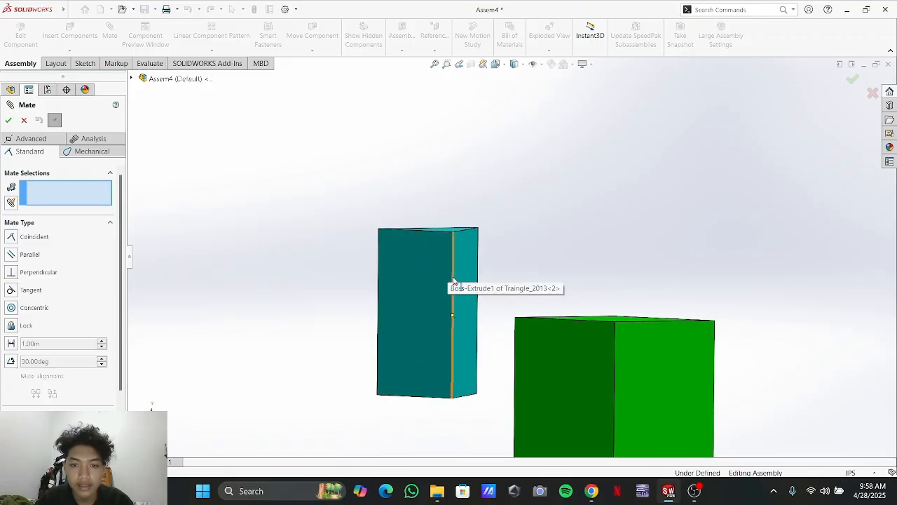
left_click(452, 278)
middle_click_drag(481, 372, 603, 395)
scroll(605, 395, "down", 3)
scroll(602, 394, "up", 3)
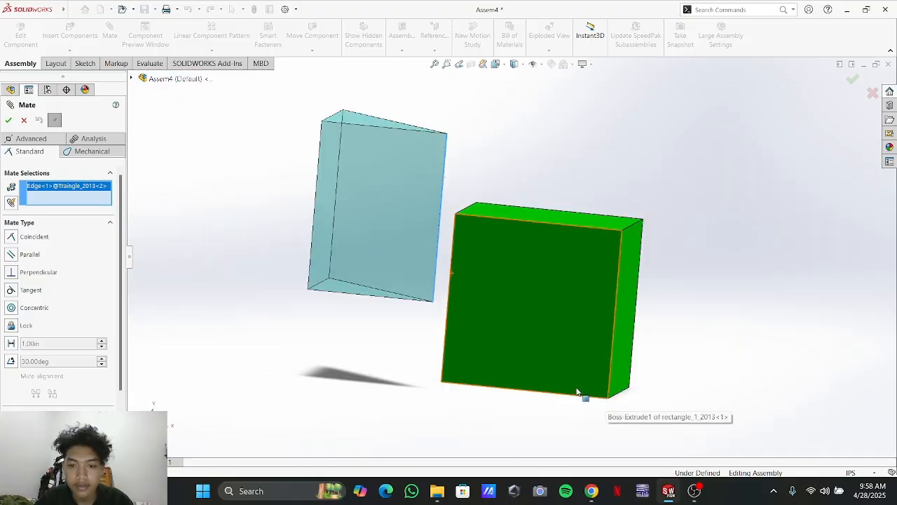
scroll(447, 338, "down", 2)
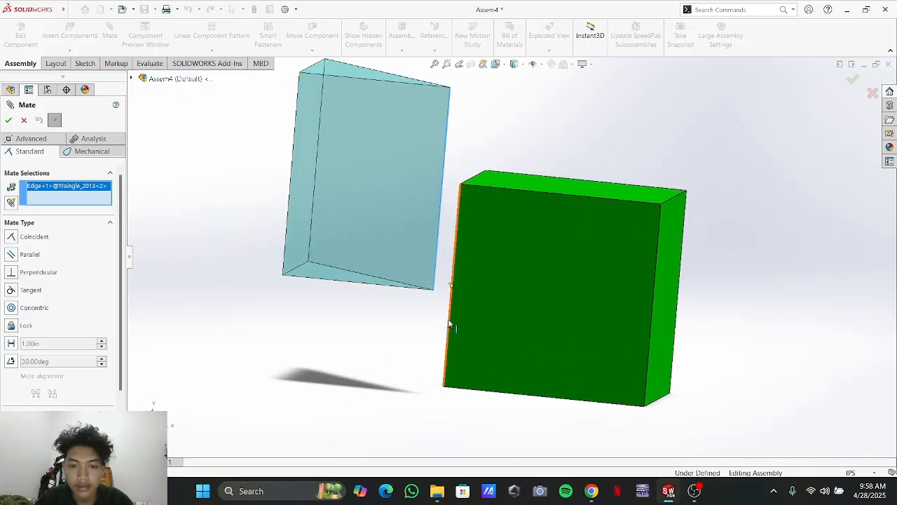
left_click(449, 324)
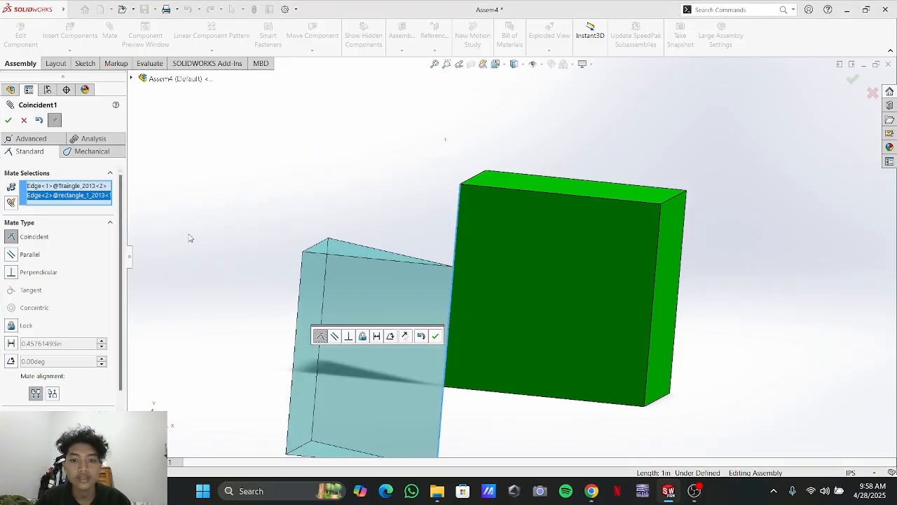
left_click(434, 337)
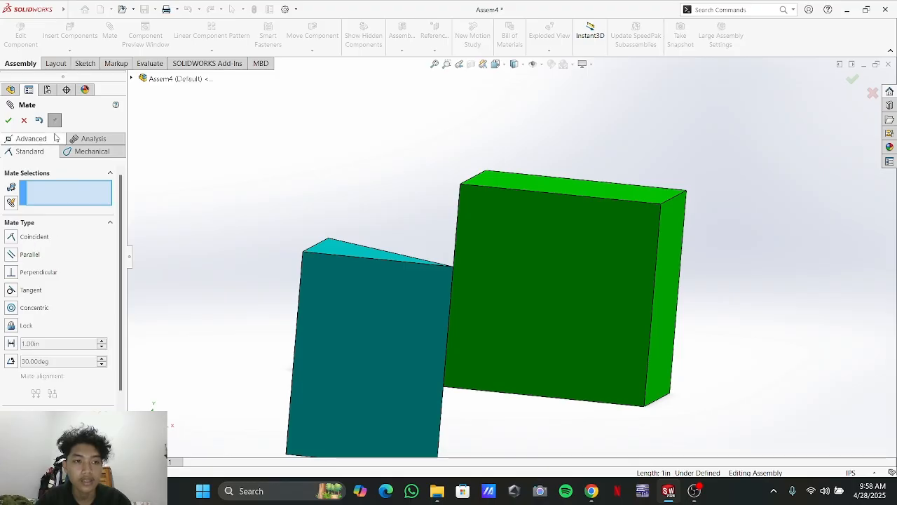
left_click(24, 121)
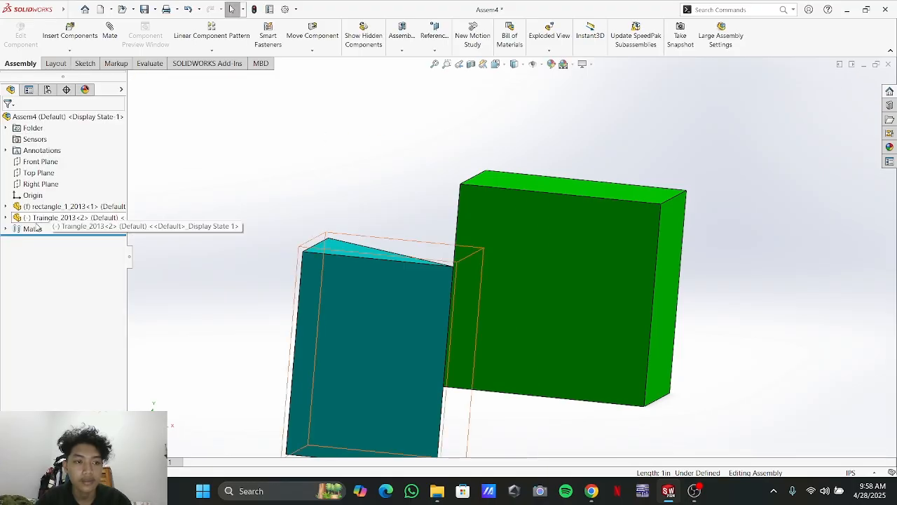
List the assembly's mates and slide the triangular prism along the shared edge to test the coincident mate
left_click(6, 229)
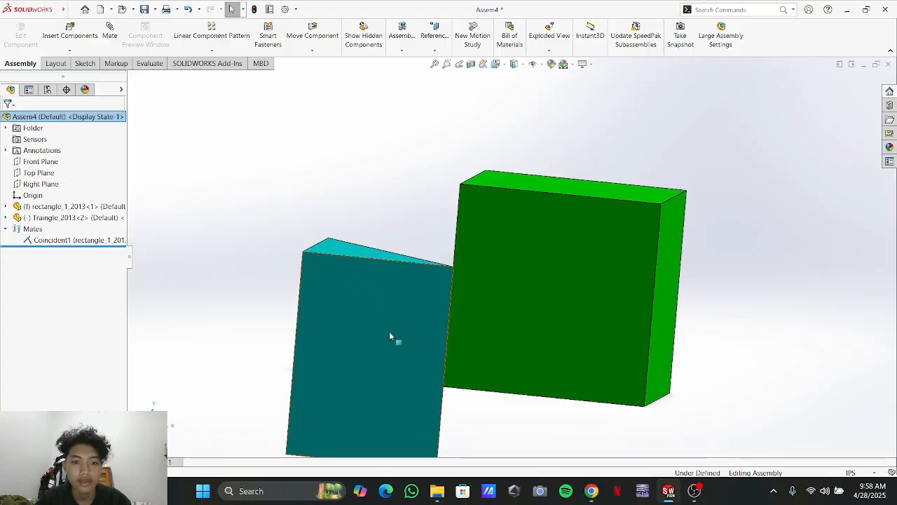
left_click(390, 364)
left_click_drag(391, 363, 350, 238)
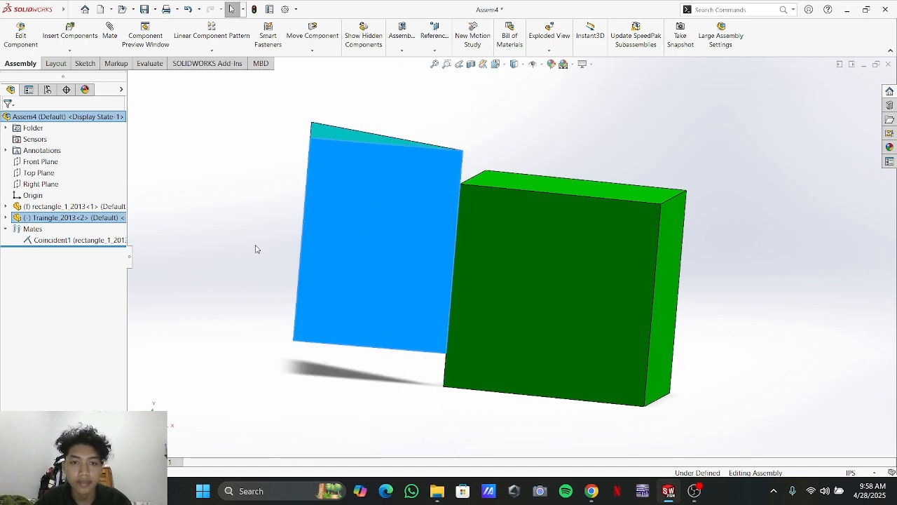
left_click(257, 248)
middle_click_drag(367, 260, 363, 352)
mouse_move(432, 357)
middle_mouse_down()
mouse_move(455, 255)
mouse_move(445, 344)
middle_mouse_up()
left_click_drag(445, 344, 423, 309)
key("Escape")
left_click(253, 200)
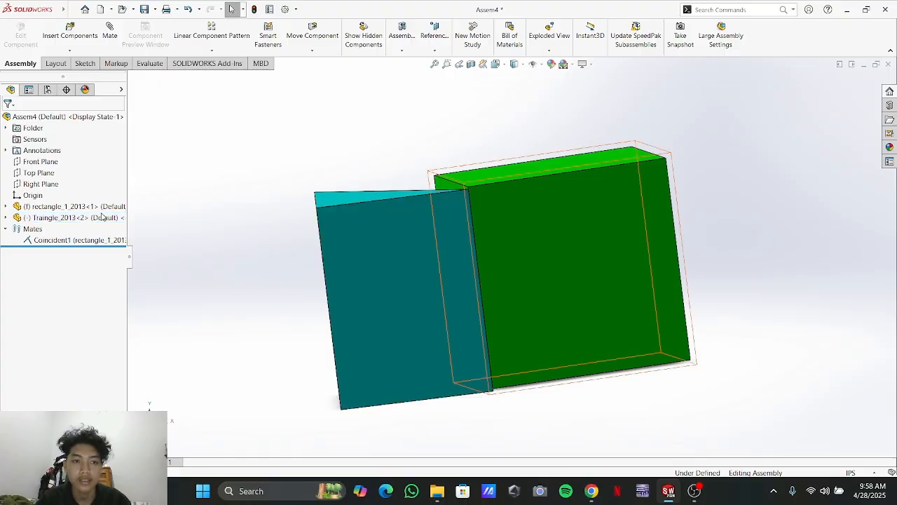
Delete the coincident mate and move the triangular prism away from the green block's edge
right_click(37, 241)
left_click(56, 279)
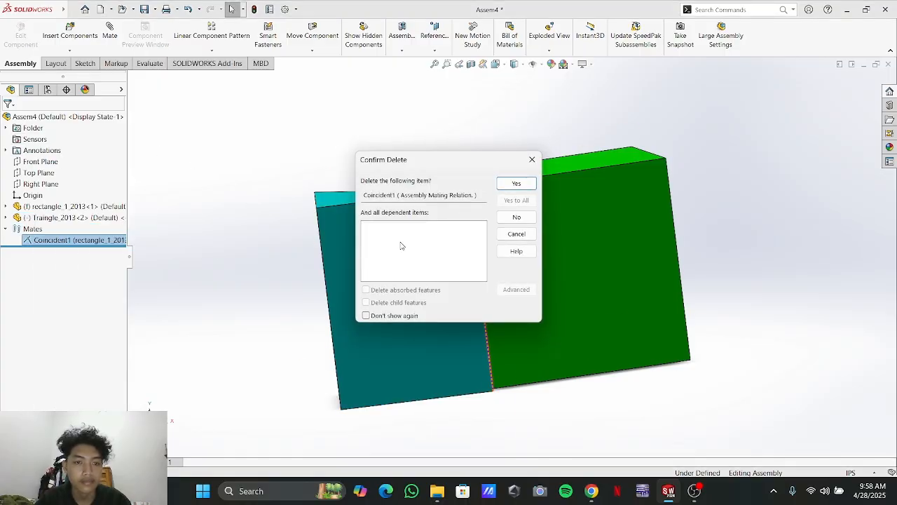
left_click(516, 184)
left_click_drag(383, 274, 344, 274)
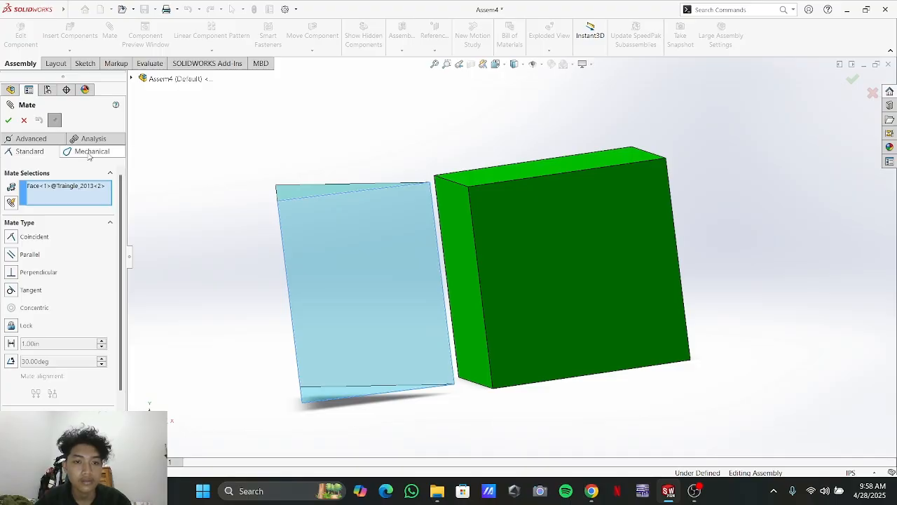
Add a parallel mate between a rectangular side face of the triangular prism and a side face of the green block
left_click(23, 121)
left_click(114, 36)
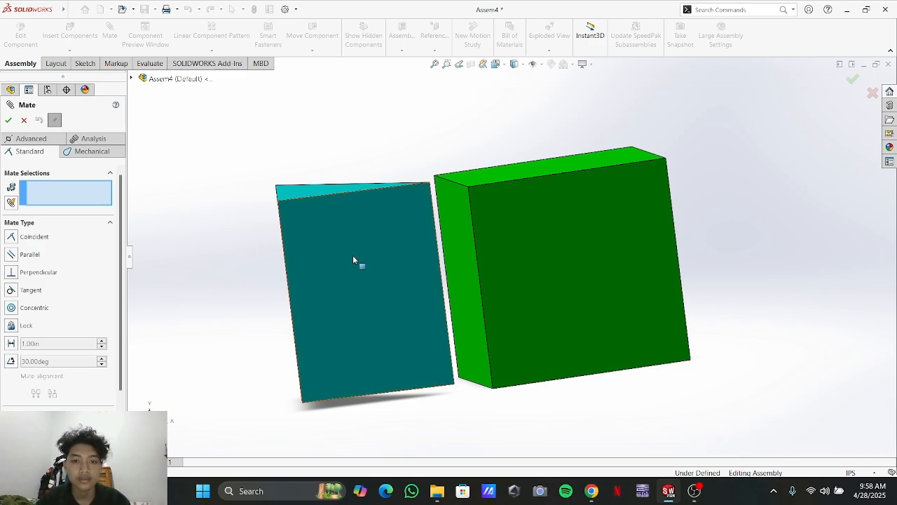
middle_click_drag(388, 262, 535, 271)
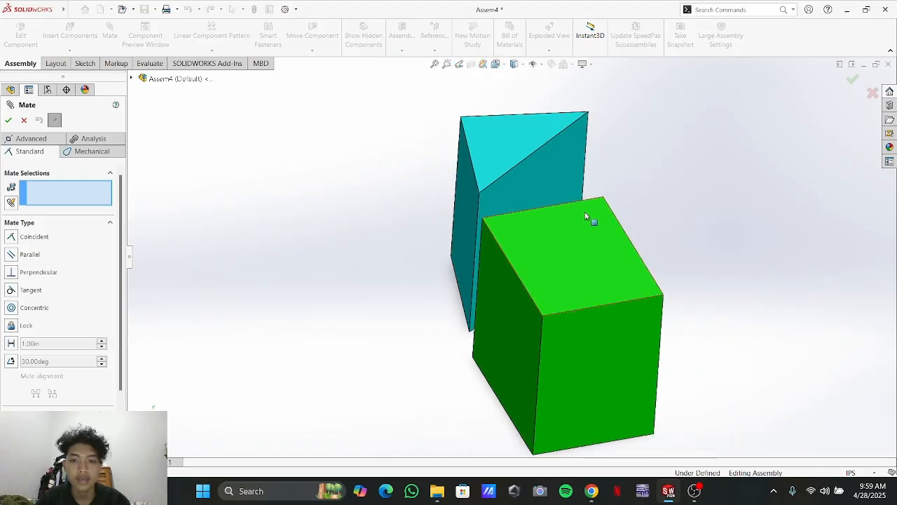
middle_click_drag(405, 234, 413, 254)
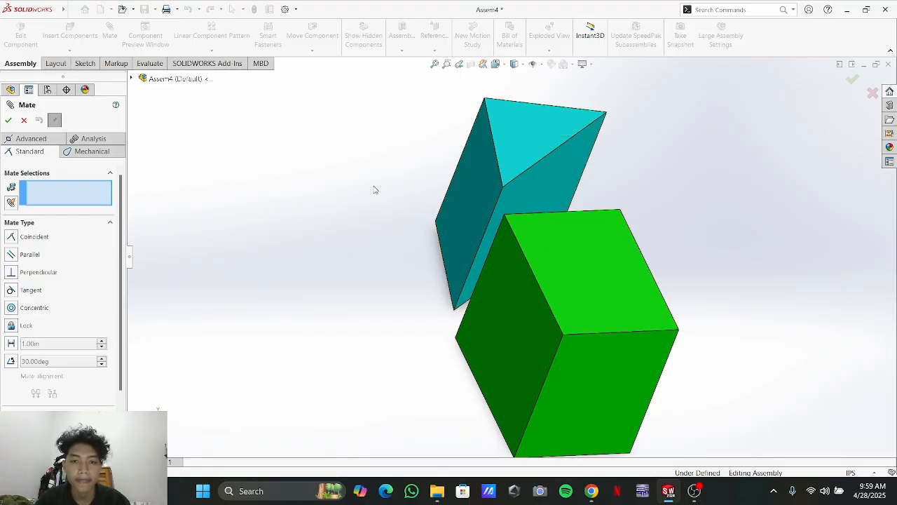
left_click(468, 190)
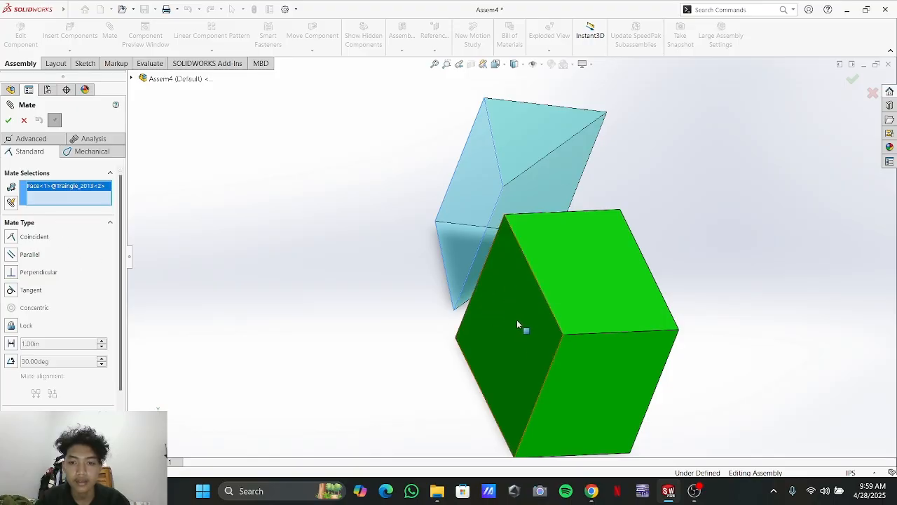
middle_click_drag(429, 381, 420, 264)
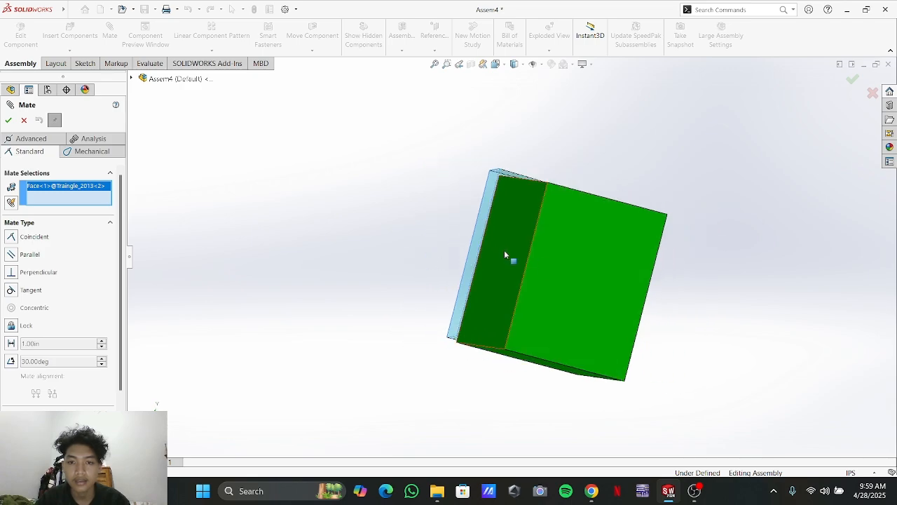
middle_click_drag(571, 249, 509, 264)
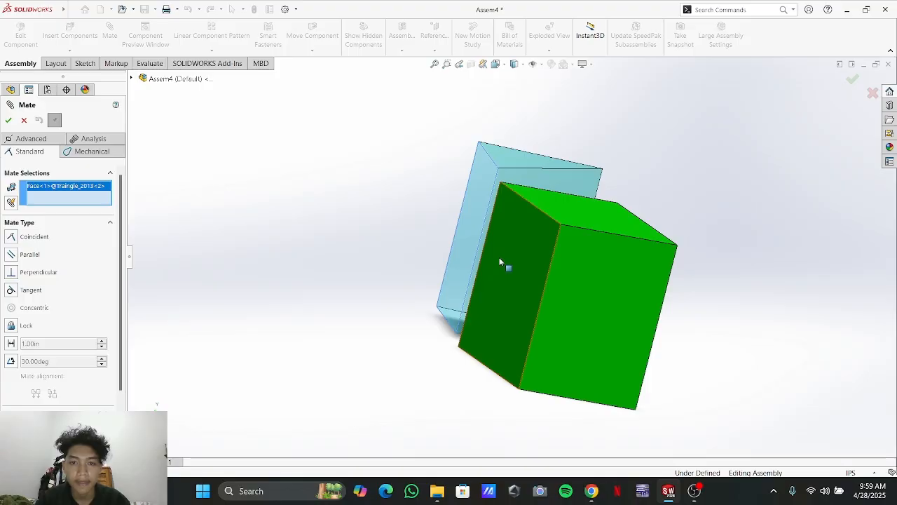
left_click(499, 258)
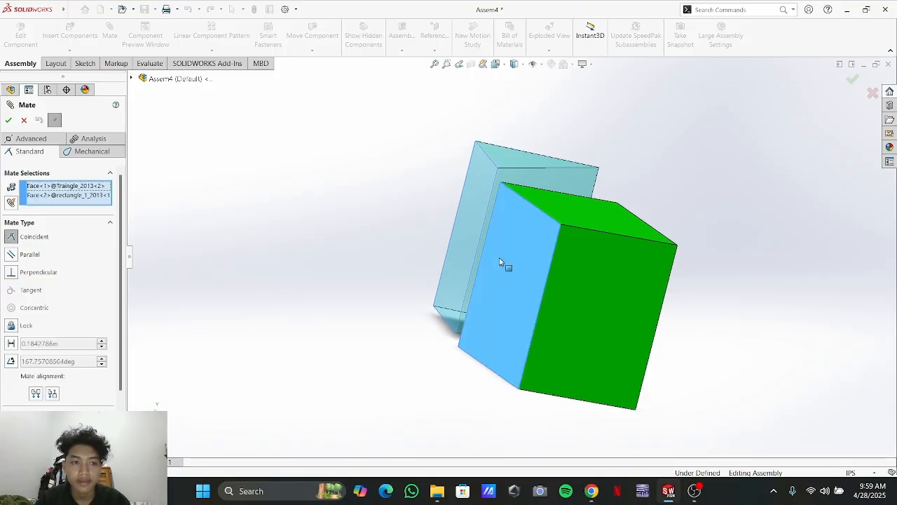
left_click(30, 255)
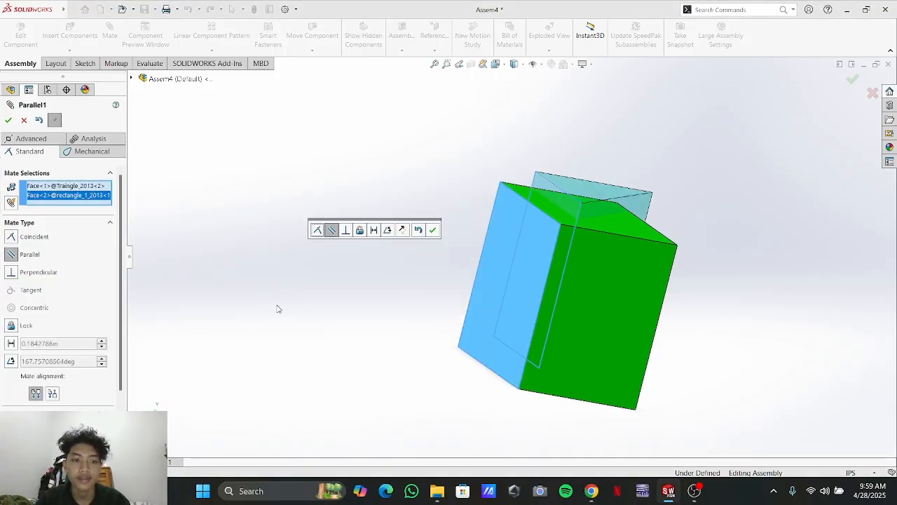
left_click(434, 231)
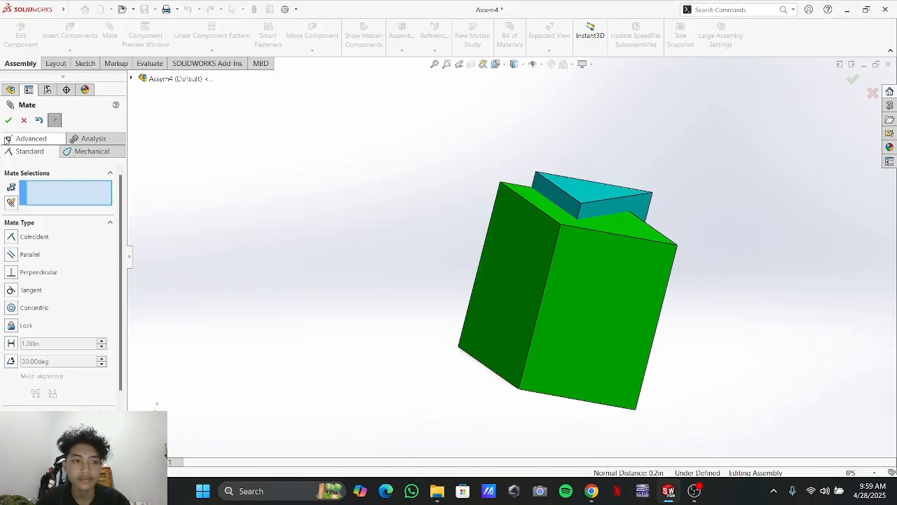
middle_click_drag(376, 280, 421, 274)
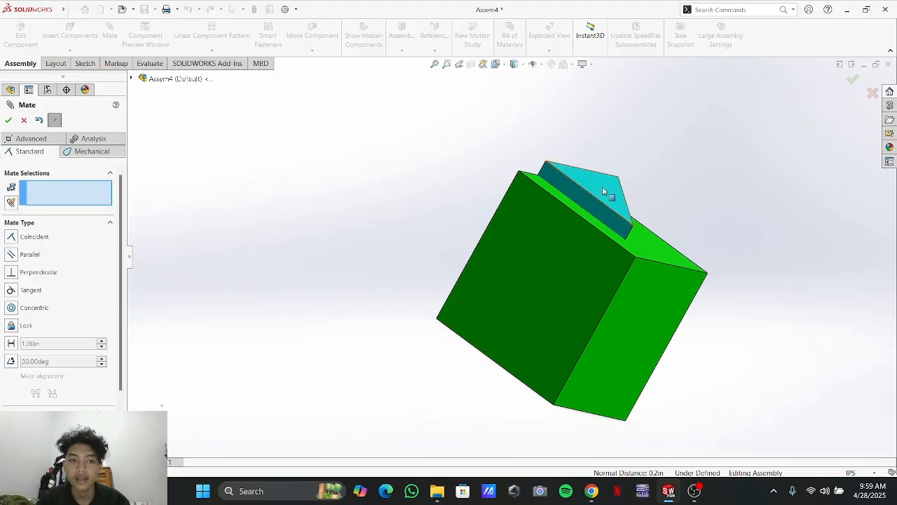
left_click(25, 120)
Move the triangular prism around the green block by its top face to test the parallel mate
left_click_drag(599, 189, 716, 185)
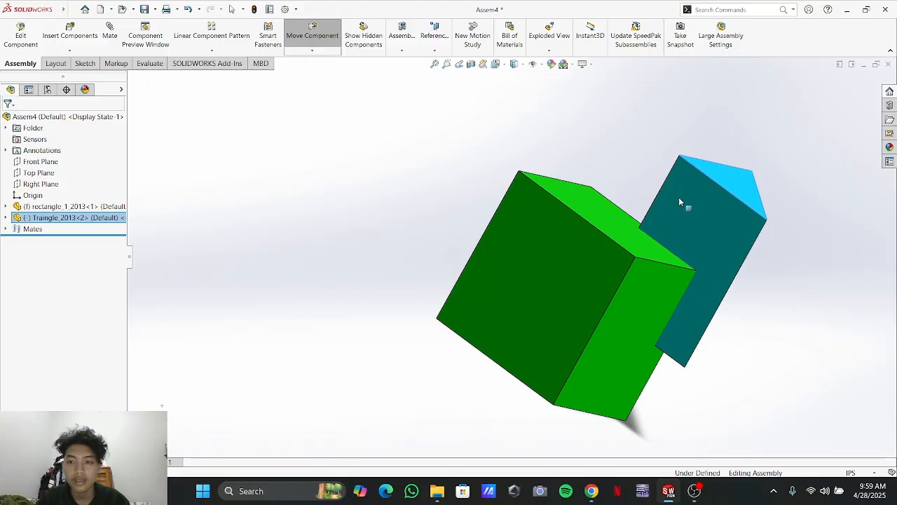
middle_click_drag(334, 218, 247, 354)
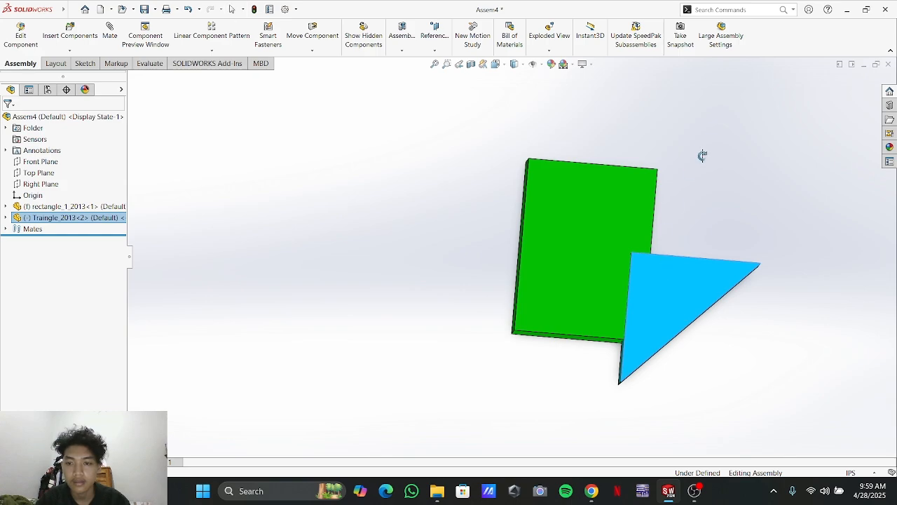
left_click_drag(649, 284, 596, 247)
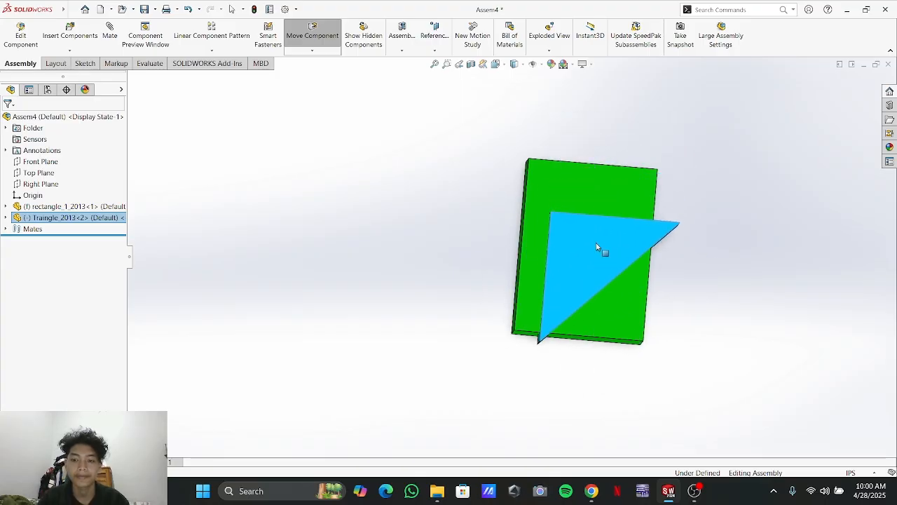
key("Escape")
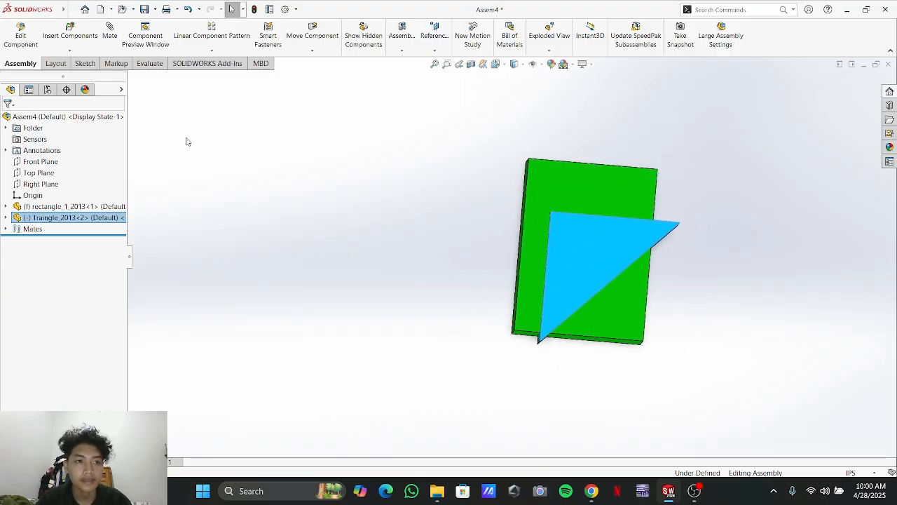
Delete the parallel mate from the assembly's Mates folder
left_click(33, 228)
right_click(32, 229)
left_click(19, 267)
left_click(6, 229)
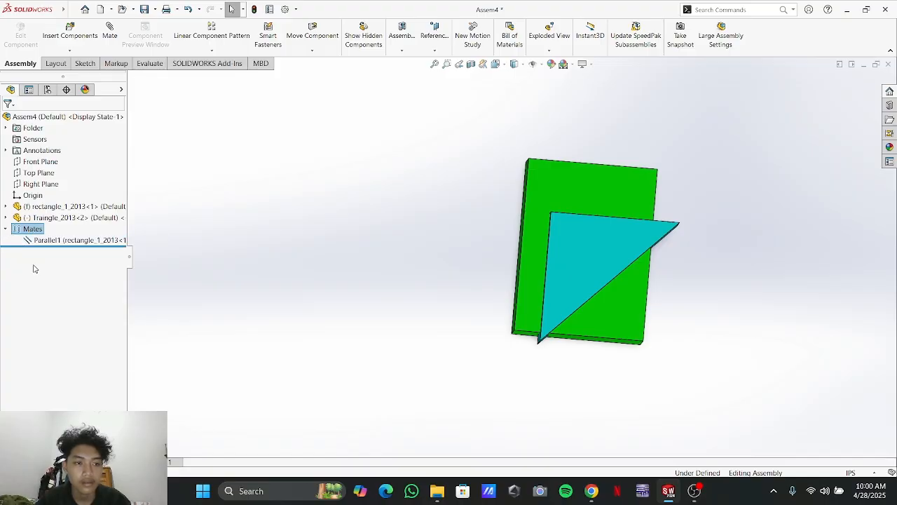
right_click(55, 240)
left_click(56, 241)
right_click(55, 242)
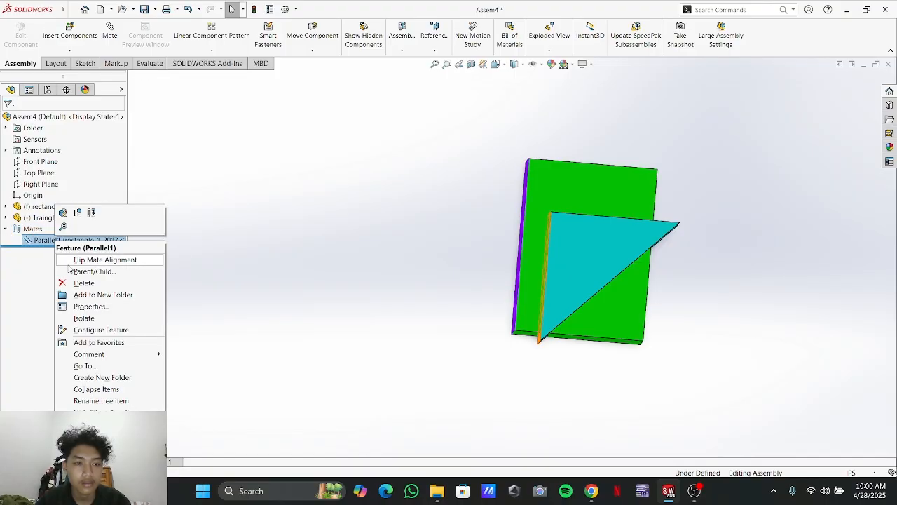
left_click(77, 282)
left_click(516, 184)
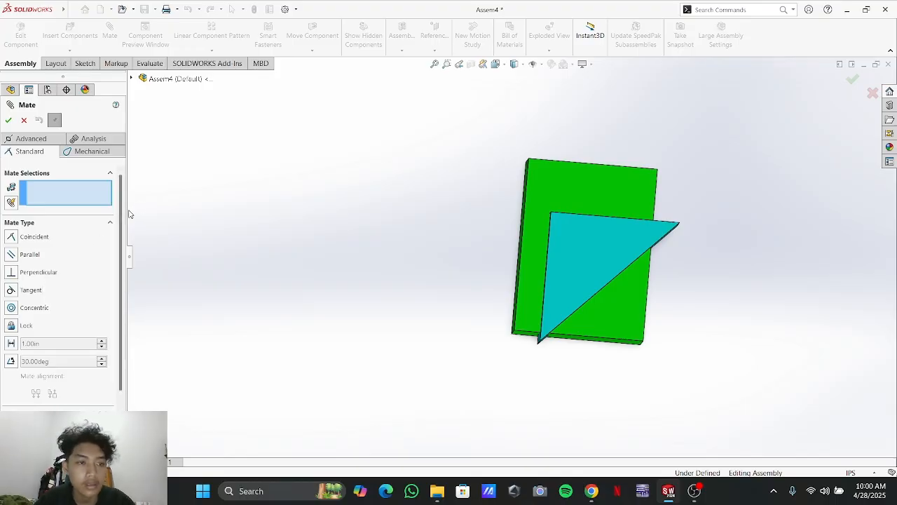
Add a perpendicular mate between a rectangular side face of the triangular prism and the end face of the green block
middle_click_drag(476, 382, 448, 301)
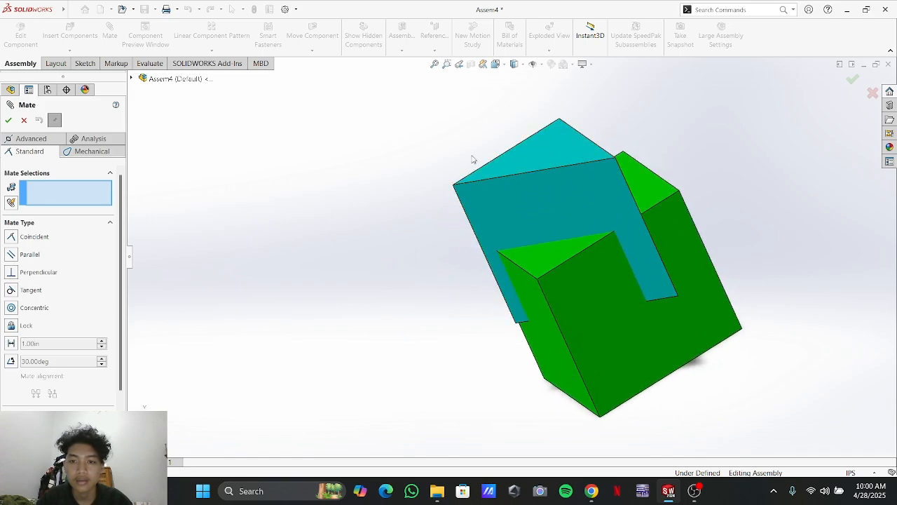
middle_click_drag(727, 151, 613, 218)
middle_click_drag(453, 147, 437, 139)
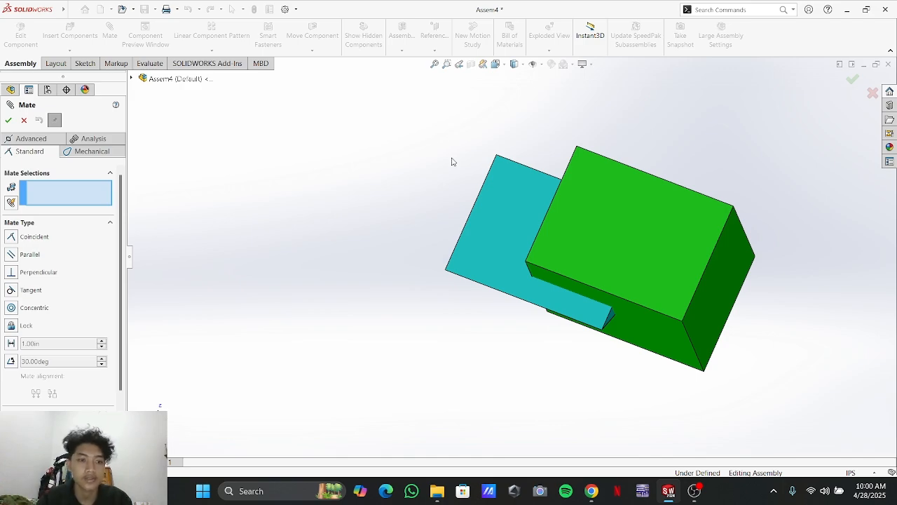
middle_click_drag(412, 181, 448, 202)
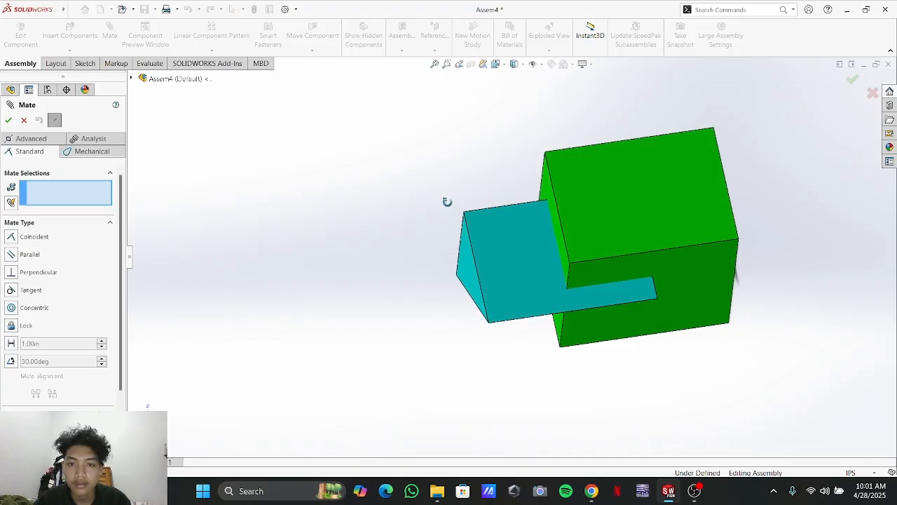
left_click(510, 238)
middle_click_drag(420, 180, 353, 132)
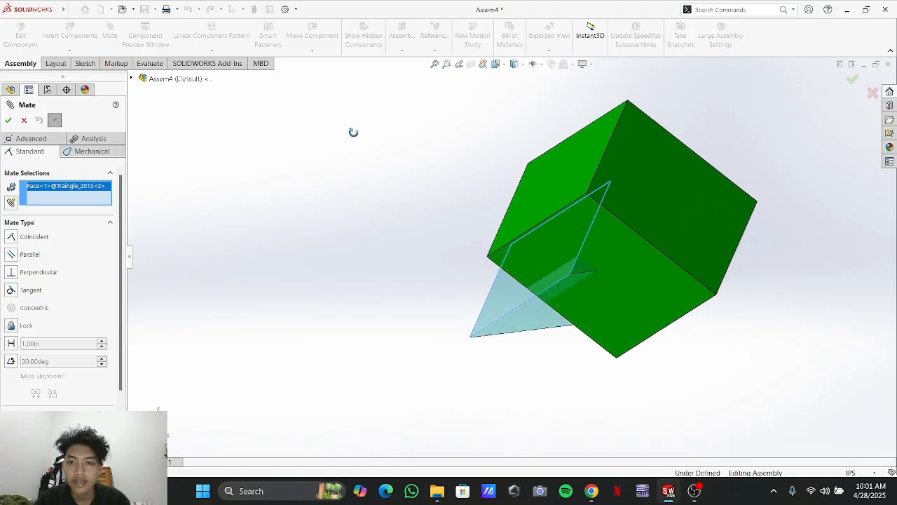
left_click(699, 198)
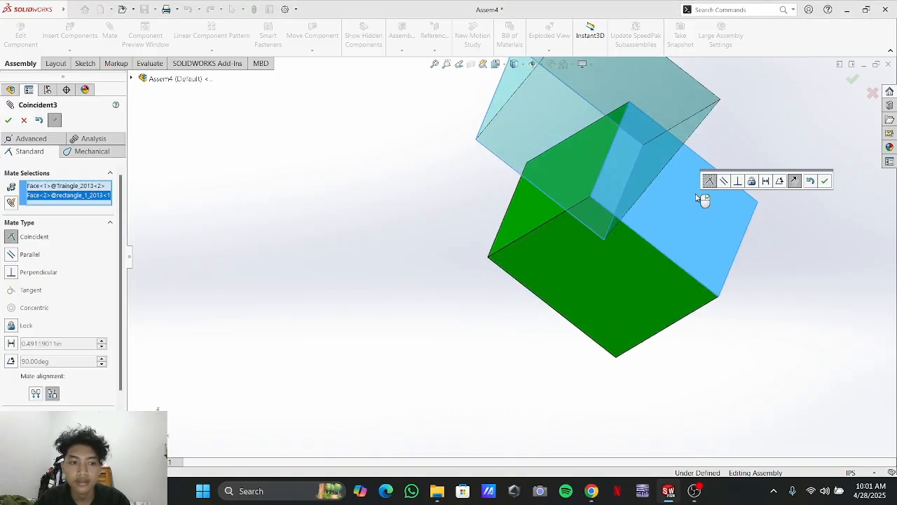
left_click(38, 273)
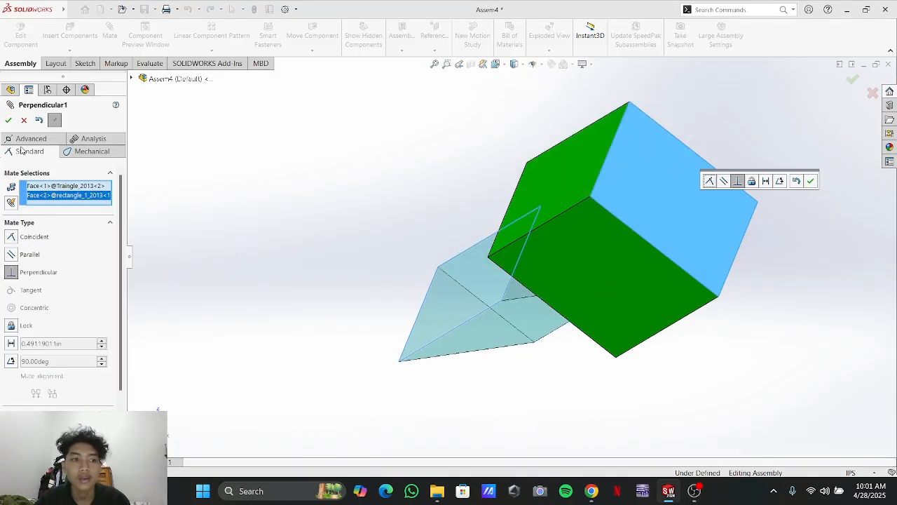
left_click(9, 120)
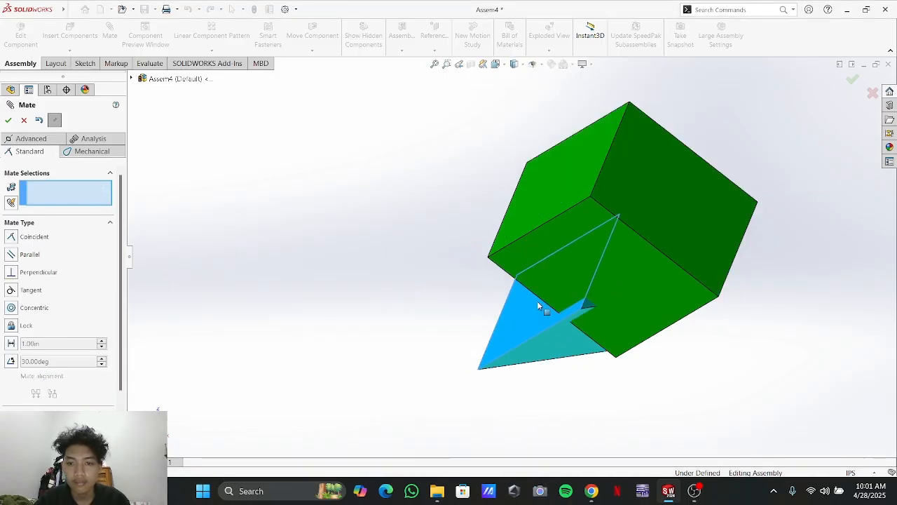
Move the triangular prism out from under the green block and across its side to test the perpendicular mate
left_click_drag(615, 303, 737, 138)
middle_click_drag(806, 304, 664, 257)
scroll(795, 297, "down", 3)
scroll(795, 295, "up", 8)
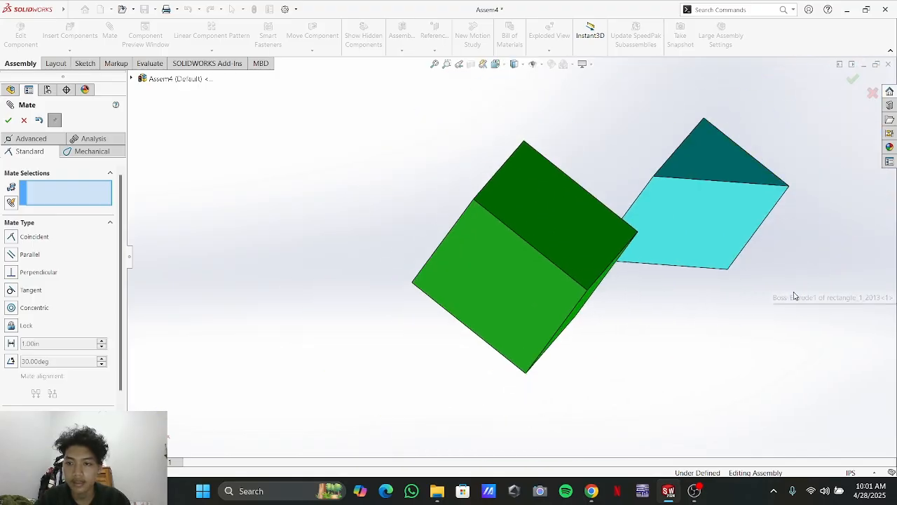
scroll(608, 226, "down", 3)
middle_click_drag(495, 215, 531, 293)
left_click_drag(503, 228, 592, 264)
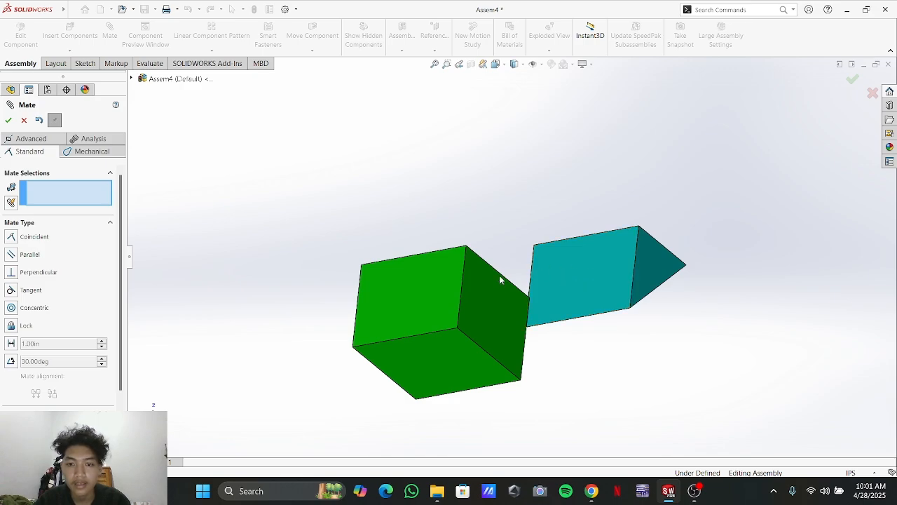
Examine from several angles how the triangular prism's mated side face is oriented relative to the green block's end face
middle_click_drag(519, 326, 573, 181)
mouse_move(383, 239)
middle_mouse_down()
mouse_move(387, 260)
mouse_move(390, 230)
mouse_move(372, 215)
mouse_move(370, 233)
middle_mouse_up()
scroll(535, 350, "down", 5)
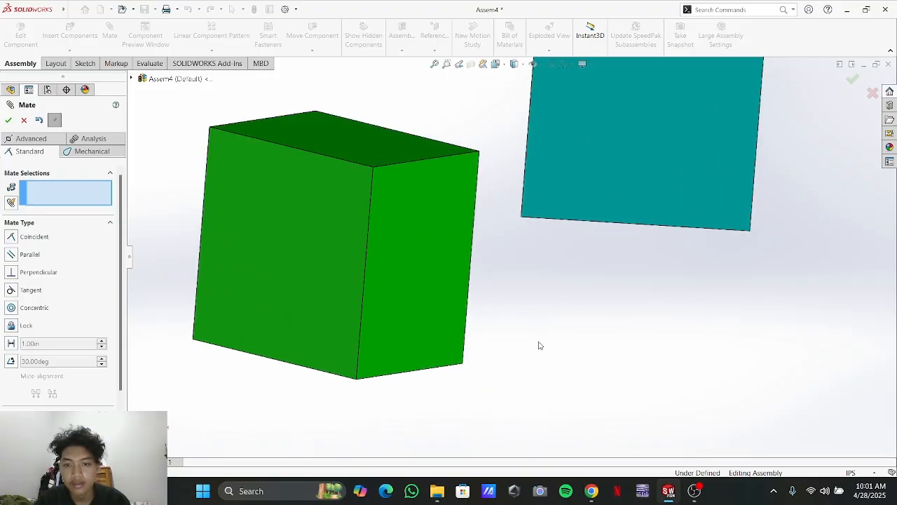
scroll(566, 315, "up", 7)
scroll(480, 182, "down", 5)
scroll(480, 182, "up", 4)
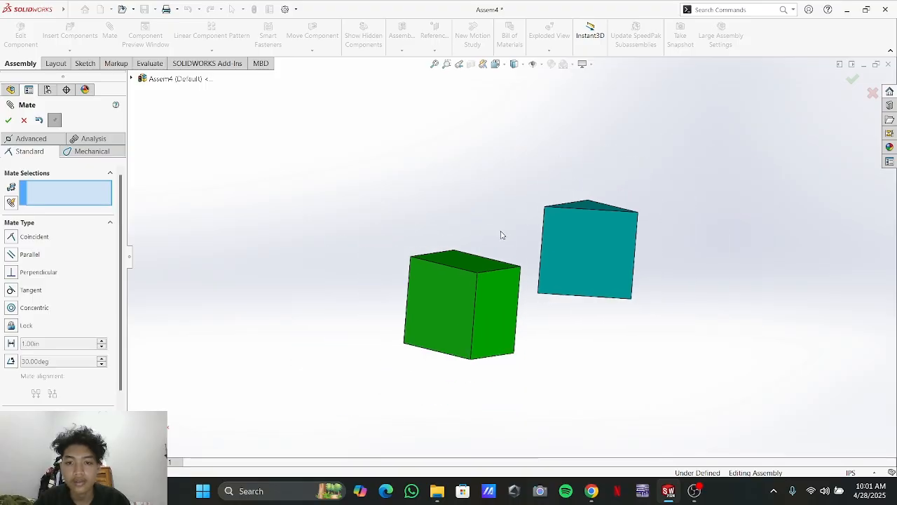
scroll(480, 230, "down", 2)
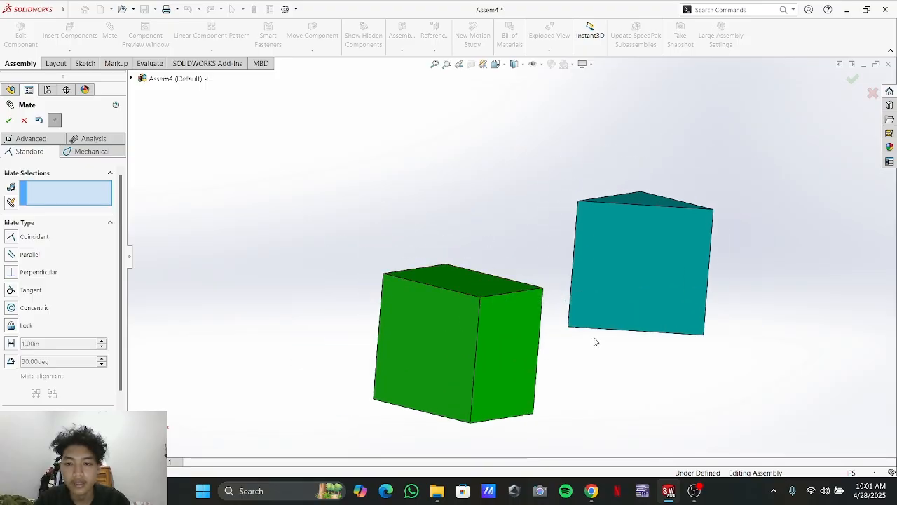
scroll(605, 287, "down", 4)
scroll(608, 277, "up", 3)
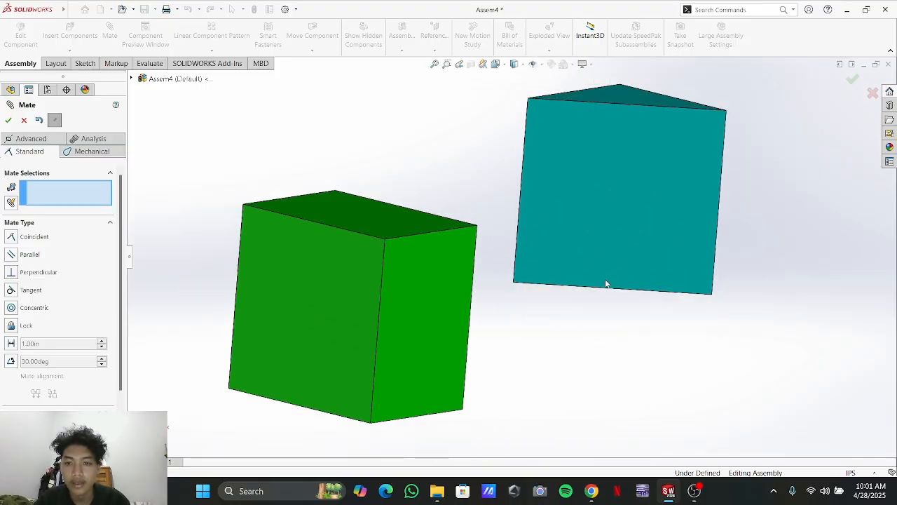
Finish mating and move the triangular prism above the green block's end face
left_click(9, 121)
left_click_drag(633, 217, 391, 145)
key("Escape")
key("f")
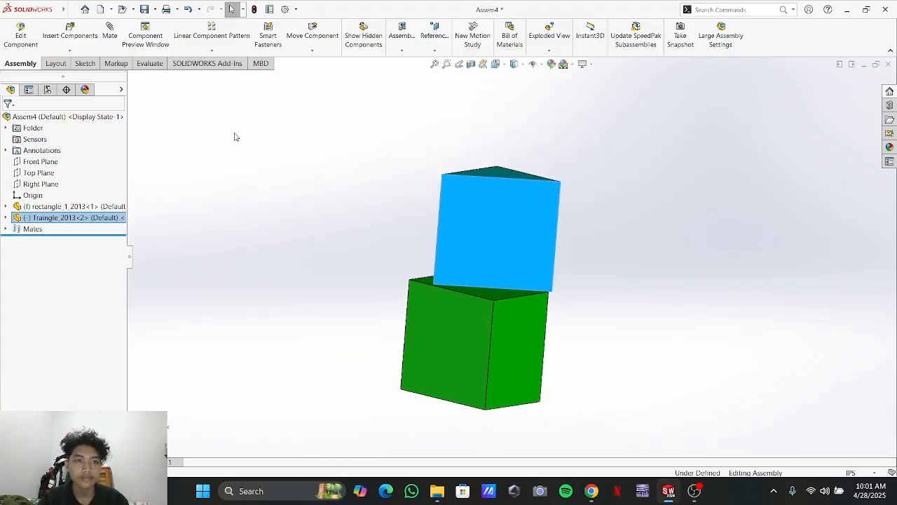
left_click(284, 162)
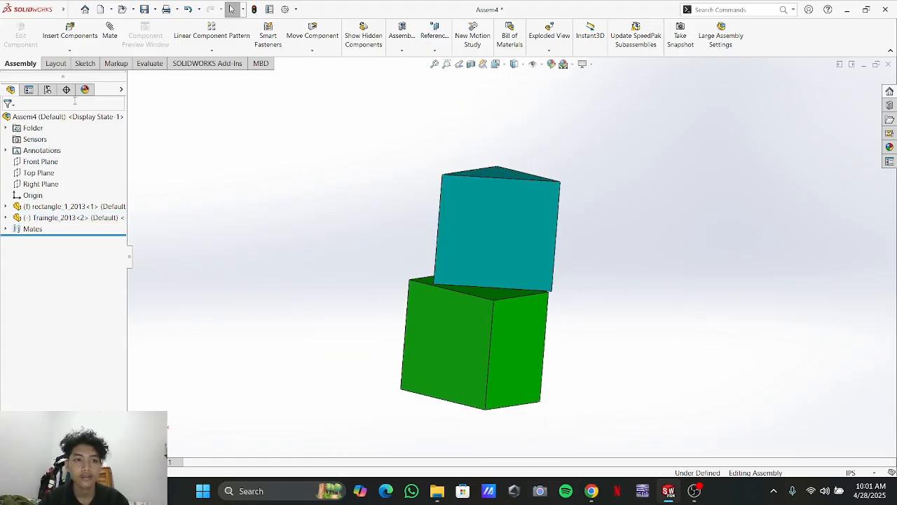
scroll(469, 217, "down", 4)
scroll(557, 242, "up", 4)
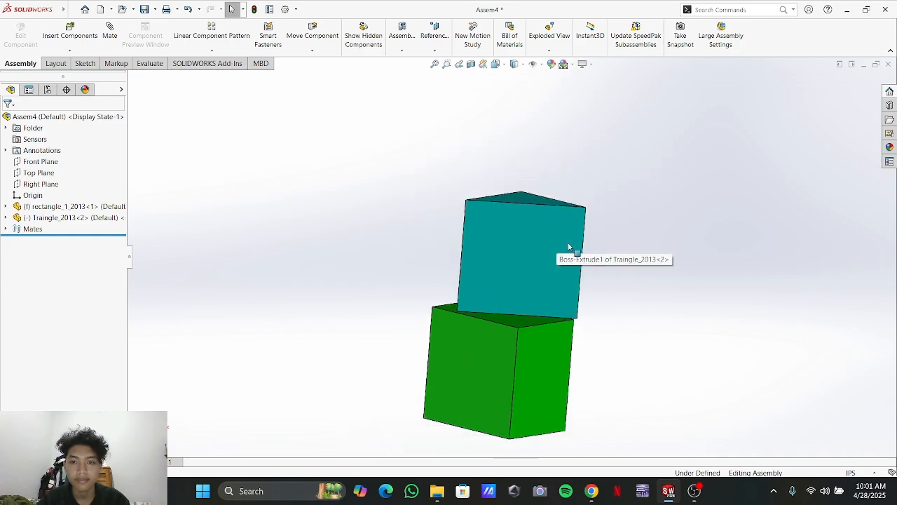
Delete the perpendicular mate from the assembly's Mates folder
left_click(5, 229)
right_click(40, 242)
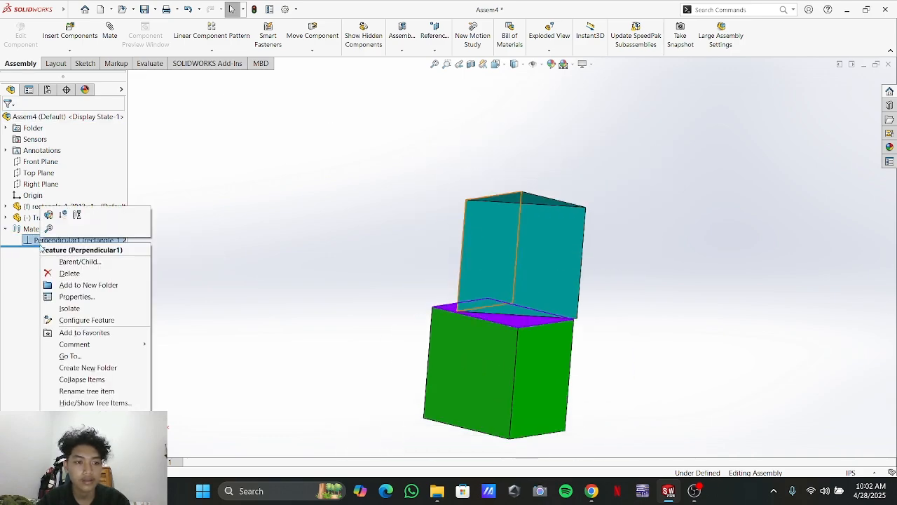
left_click(70, 273)
left_click(509, 228)
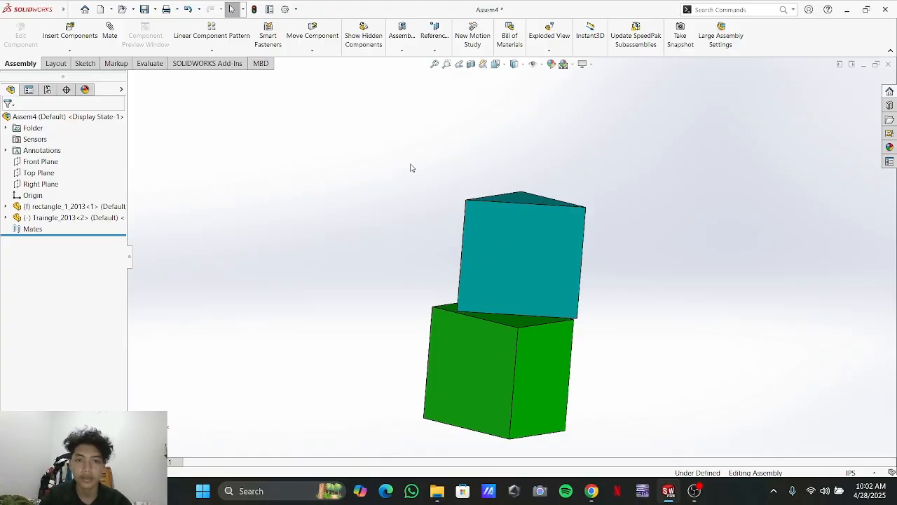
Move the unmated triangular prism off the top of the green block to a free spot beside it
scroll(663, 293, "down", 3)
scroll(615, 313, "up", 6)
left_click_drag(437, 240, 577, 329)
scroll(533, 323, "down", 3)
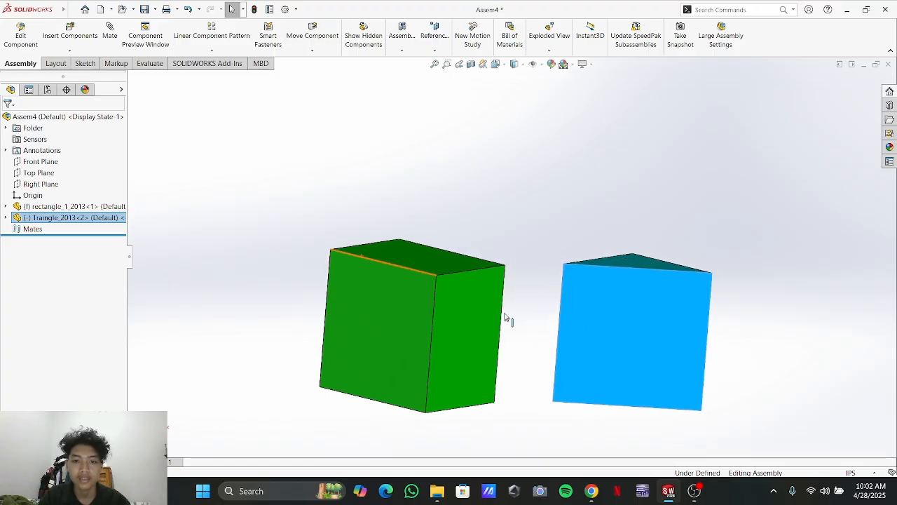
scroll(429, 313, "up", 3)
scroll(421, 301, "down", 3)
left_click(396, 125)
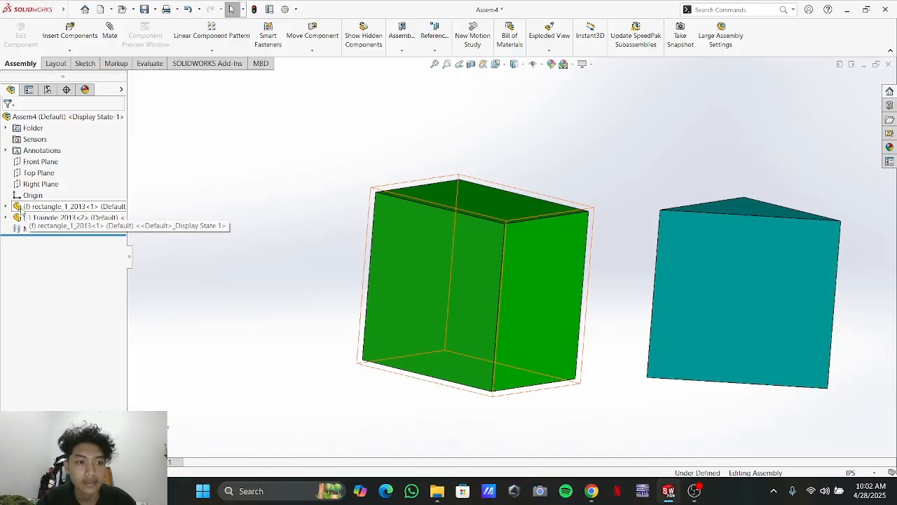
left_click_drag(706, 295, 681, 275)
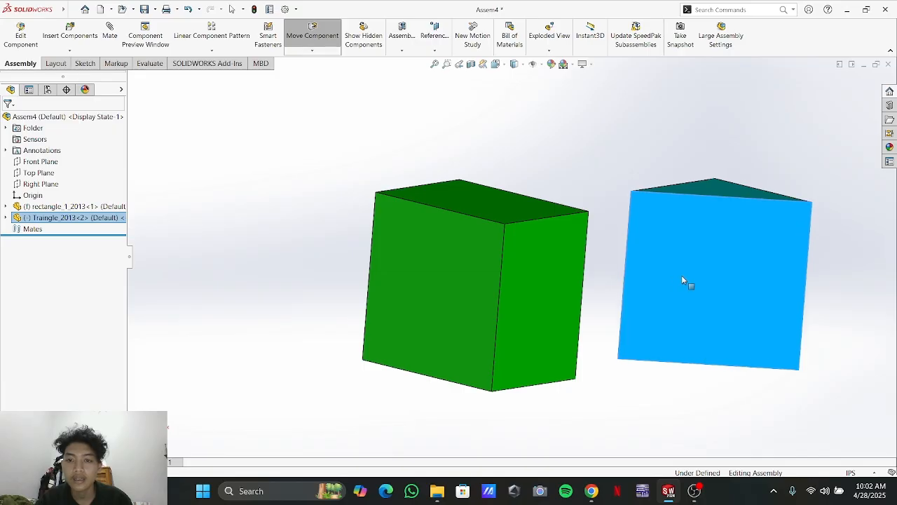
left_click(576, 176)
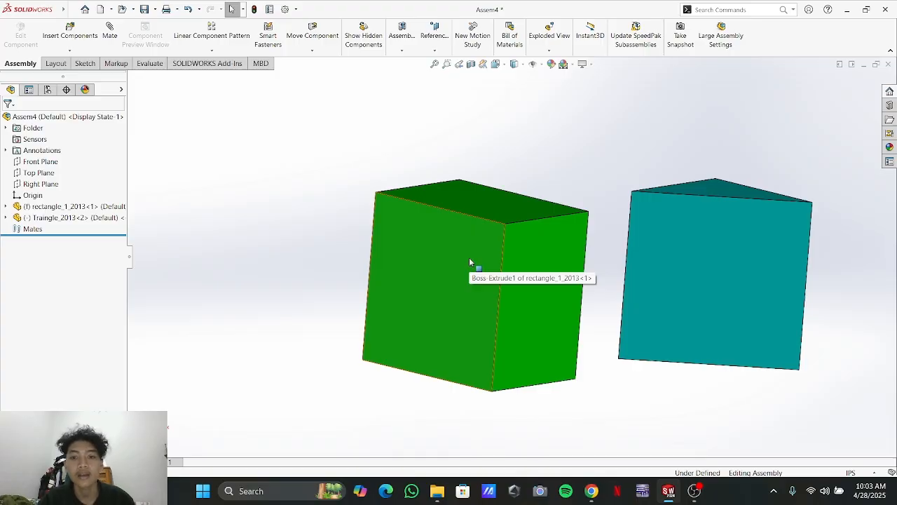
Try to move the fixed green block by two of its side faces
left_click_drag(460, 237, 693, 318)
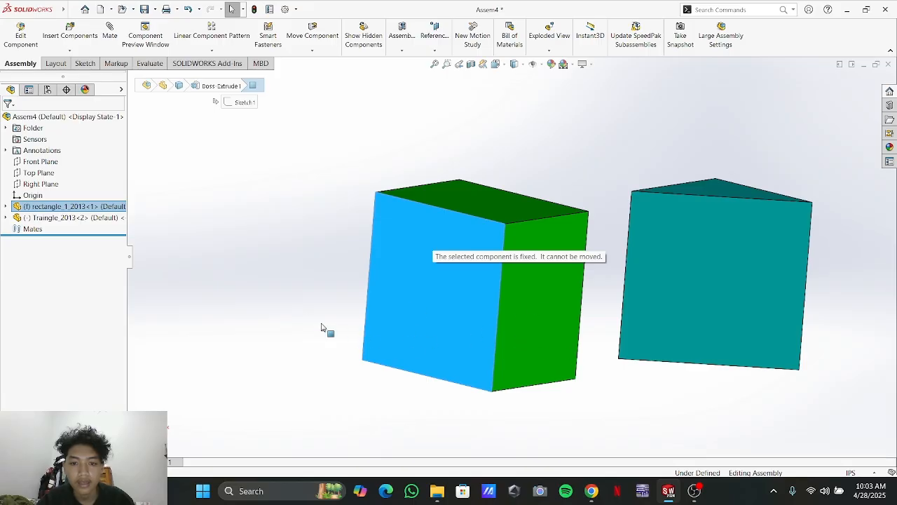
left_click(526, 295)
left_click_drag(526, 294, 552, 269)
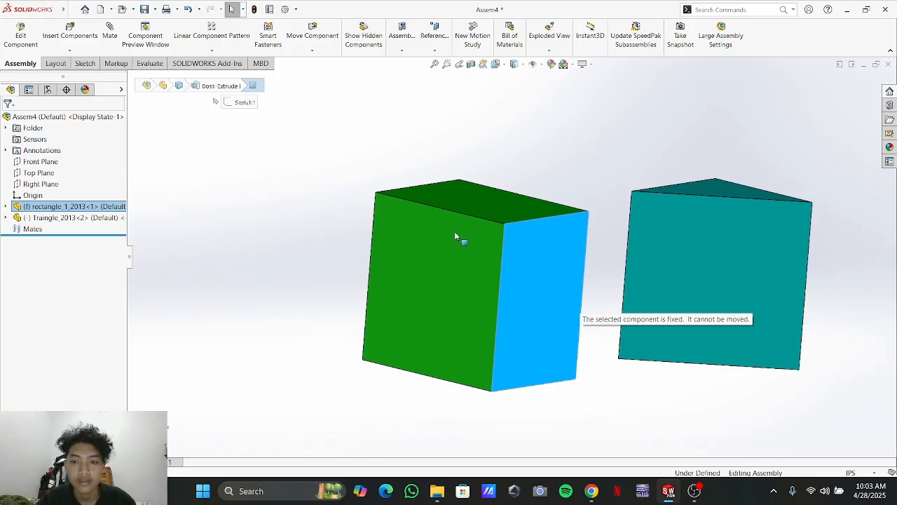
left_click(468, 138)
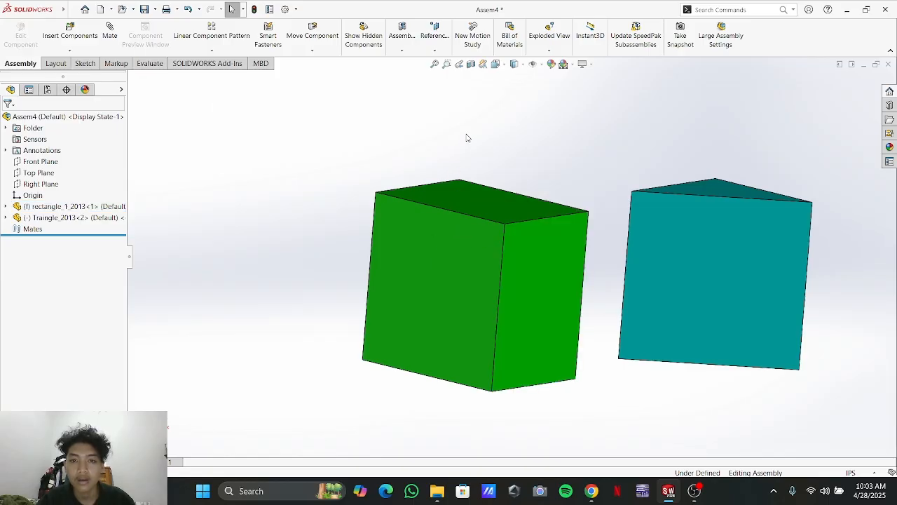
Move the floating triangular prism slightly downward beside the green block to demonstrate its free movement
left_click(673, 275)
left_click_drag(685, 287, 689, 307)
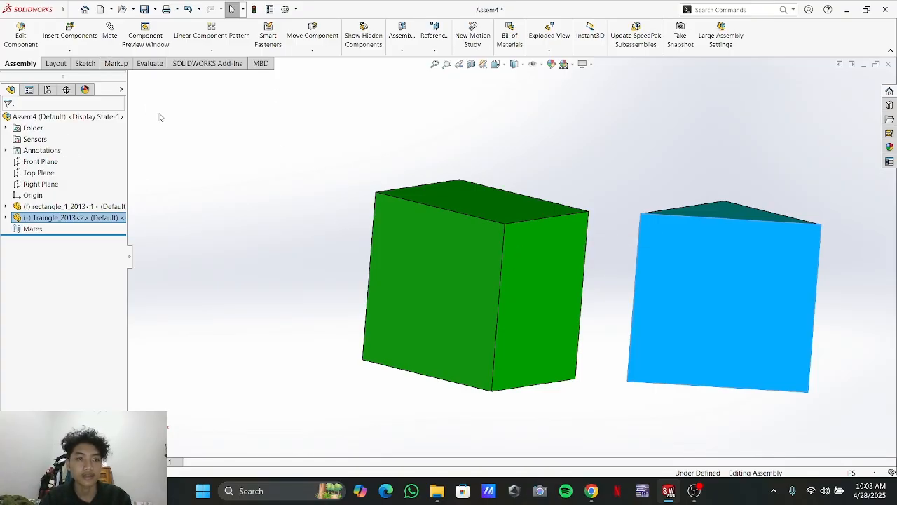
left_click(145, 132)
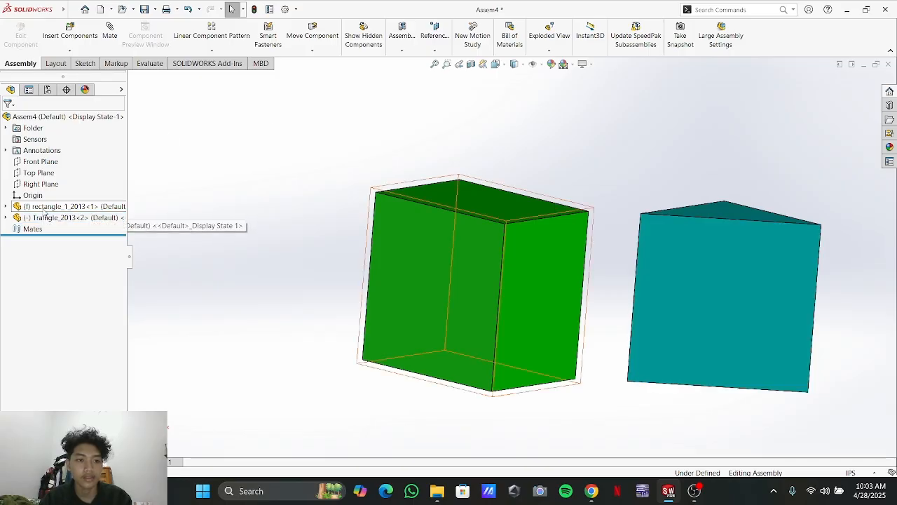
Delete the fixed rectangle_1_2013 component from the assembly
left_click(70, 206)
left_click(6, 206)
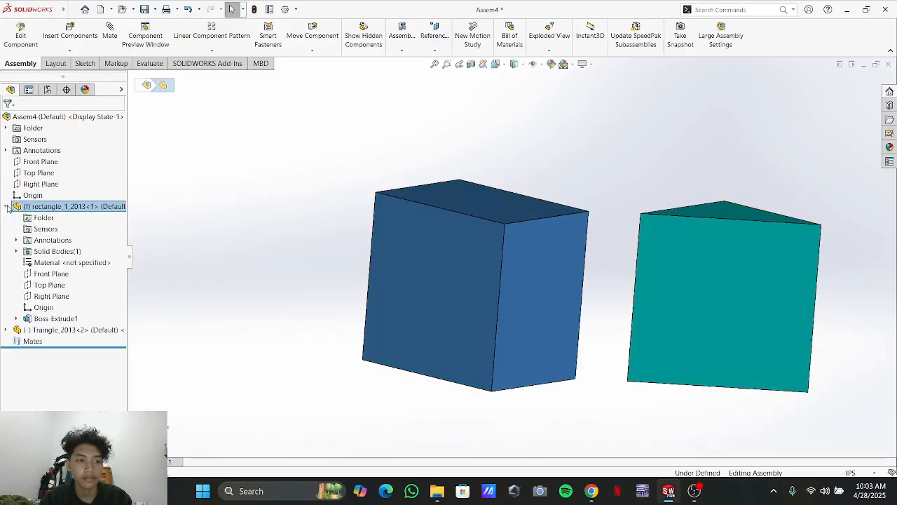
right_click(31, 206)
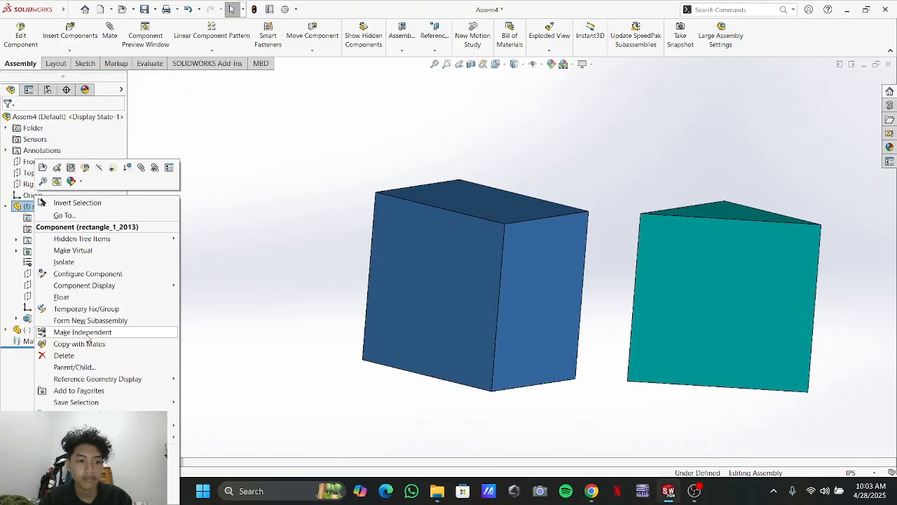
left_click(84, 354)
left_click(517, 183)
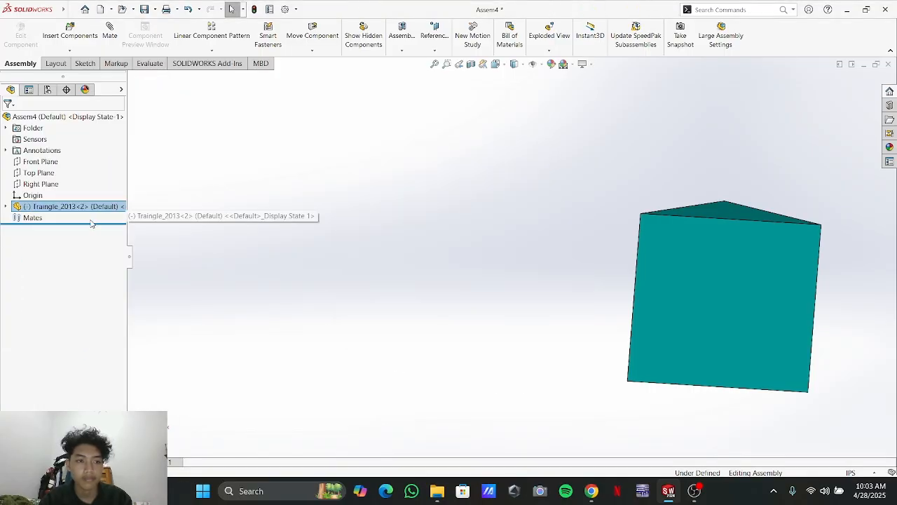
Delete the Traingle_2013 component from the assembly
right_click(29, 211)
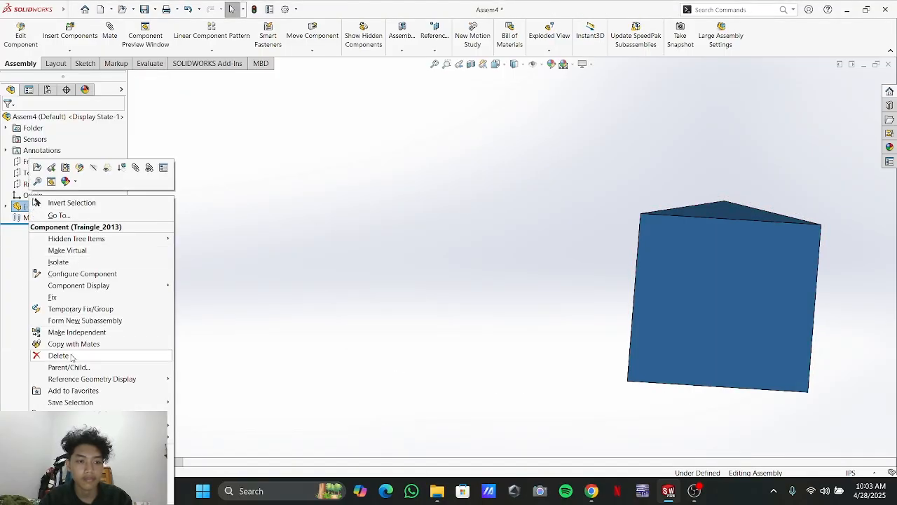
left_click(78, 355)
left_click(517, 183)
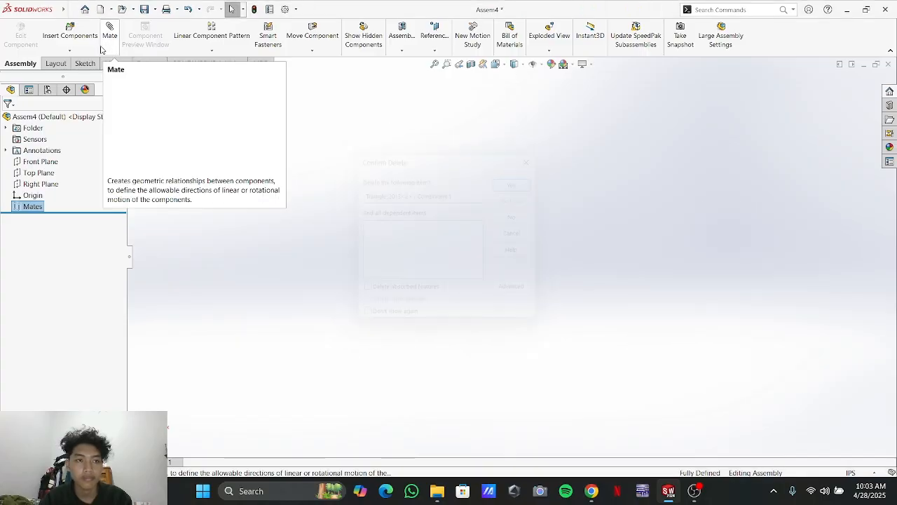
Begin inserting a component and browse from Pertemuan 9 to the 59. Standard+Mates_Con,+Par,Per folder
left_click(70, 50)
left_click(77, 61)
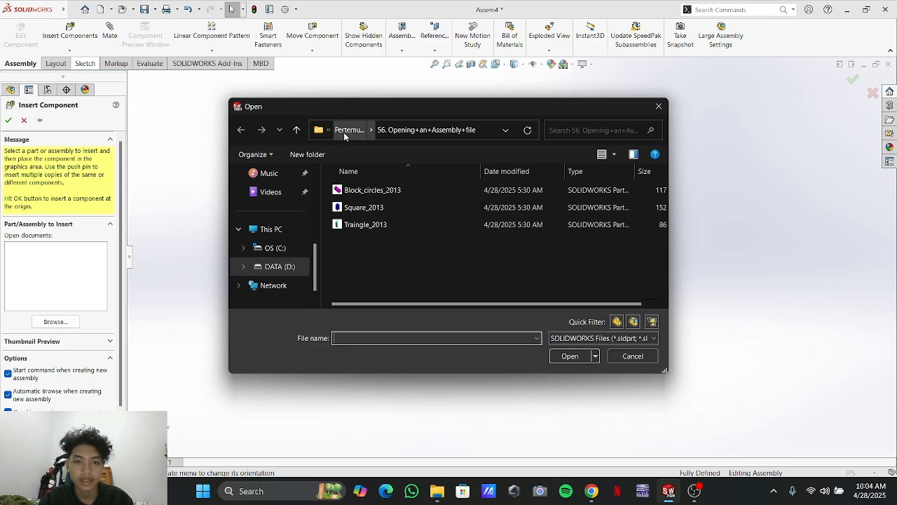
left_click(349, 130)
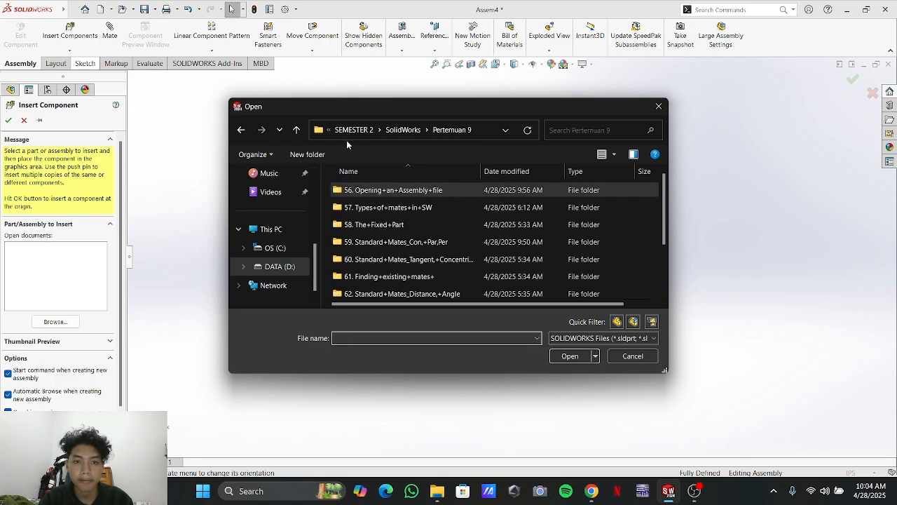
left_click(386, 229)
double_click(386, 227)
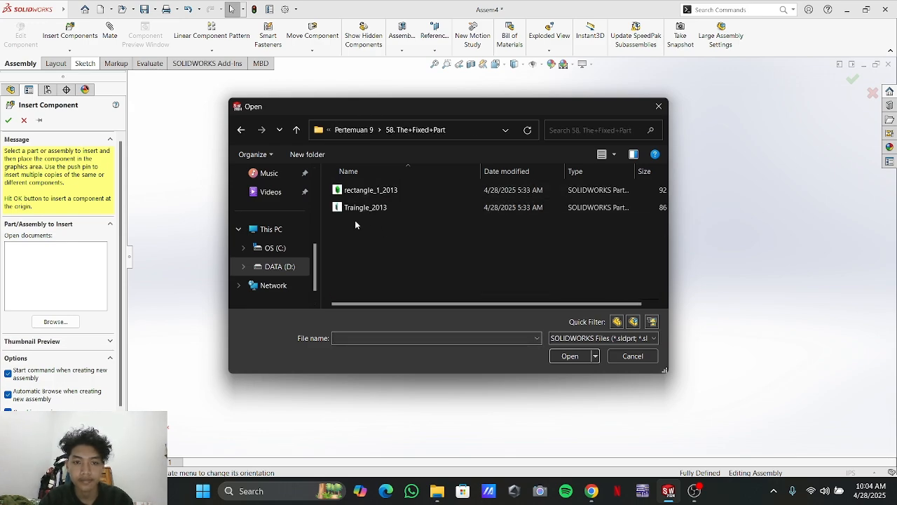
left_click(240, 129)
scroll(410, 210, "down", 1)
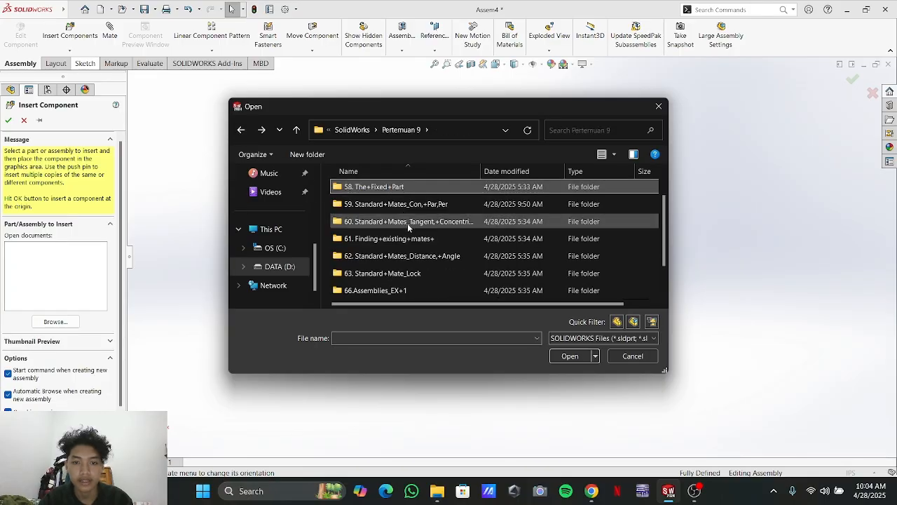
left_click(414, 205)
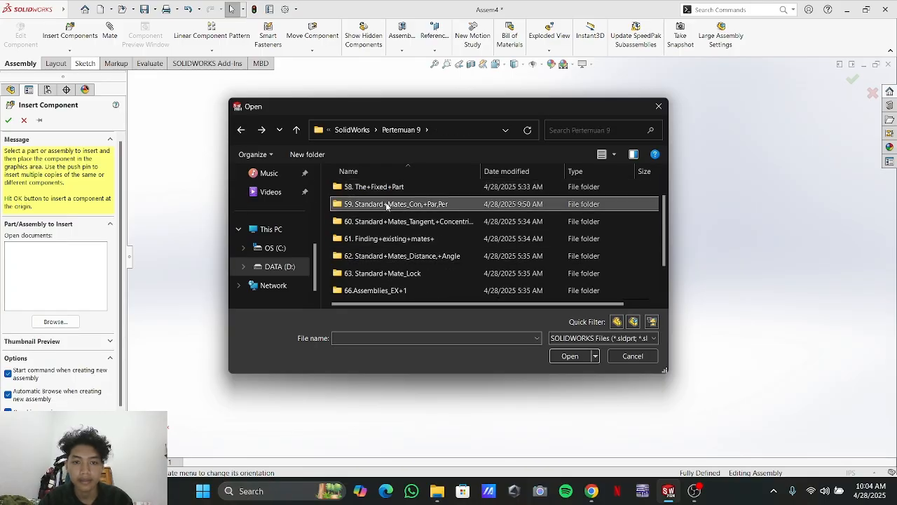
double_click(386, 204)
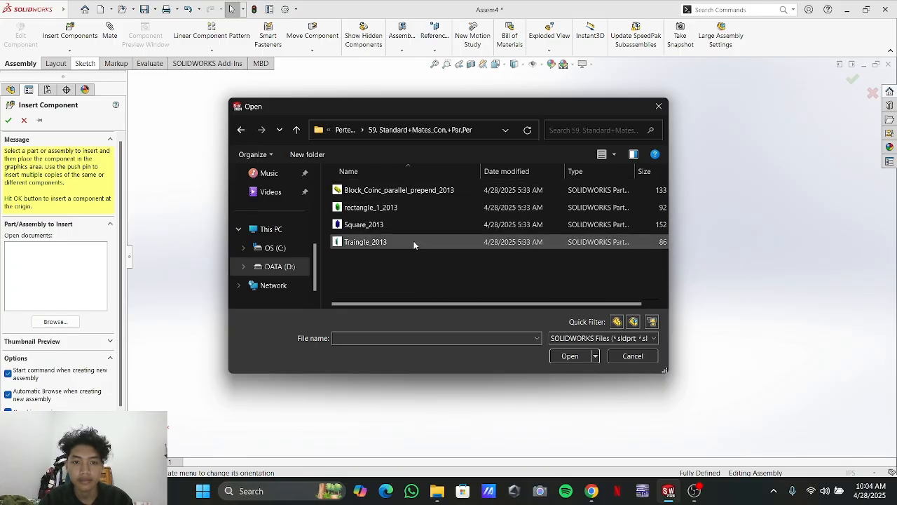
Insert only the Block_Coinc_parallel_prepend_2013 part and place it in the empty assembly as the base component
left_click(394, 191)
left_click(393, 208, "ctrl")
left_click(379, 226, "ctrl")
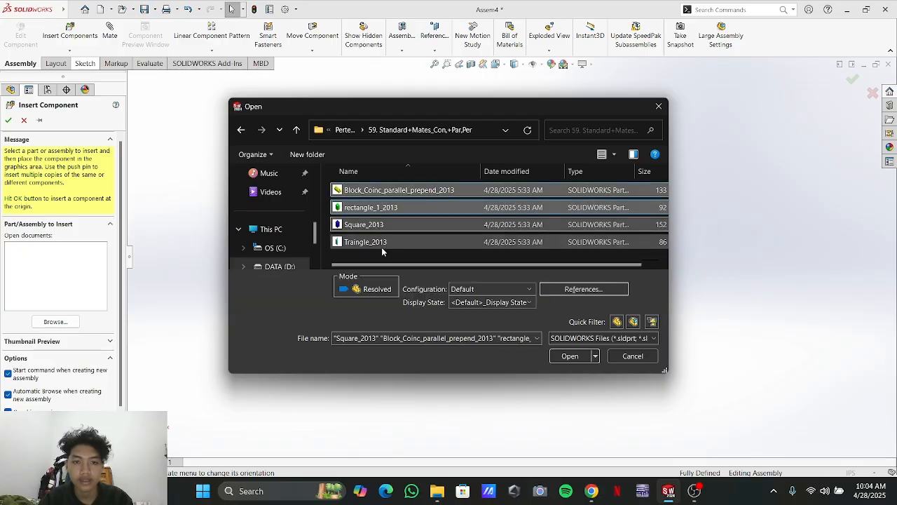
left_click(371, 207)
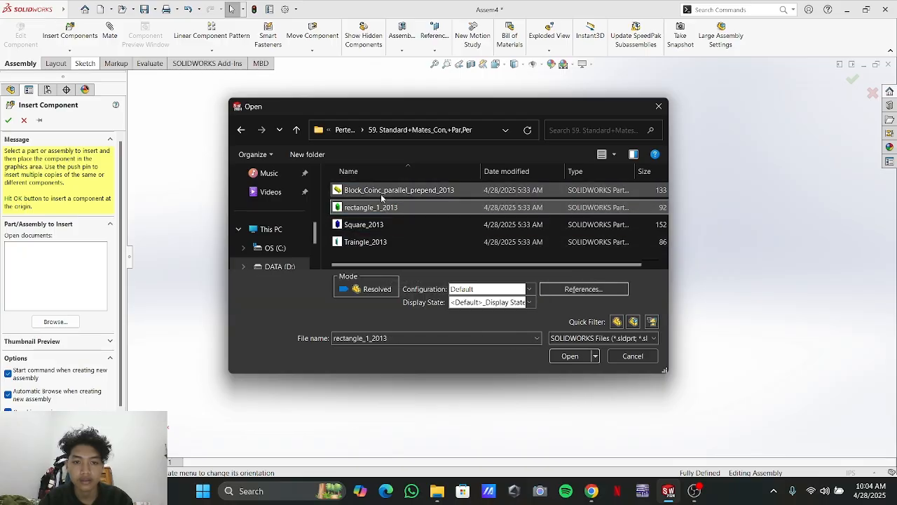
left_click(392, 190)
left_click(571, 356)
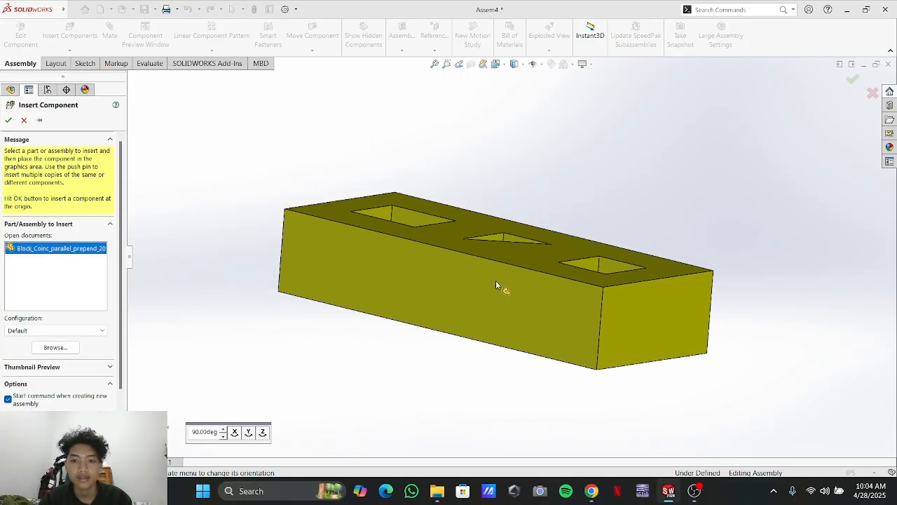
left_click(498, 272)
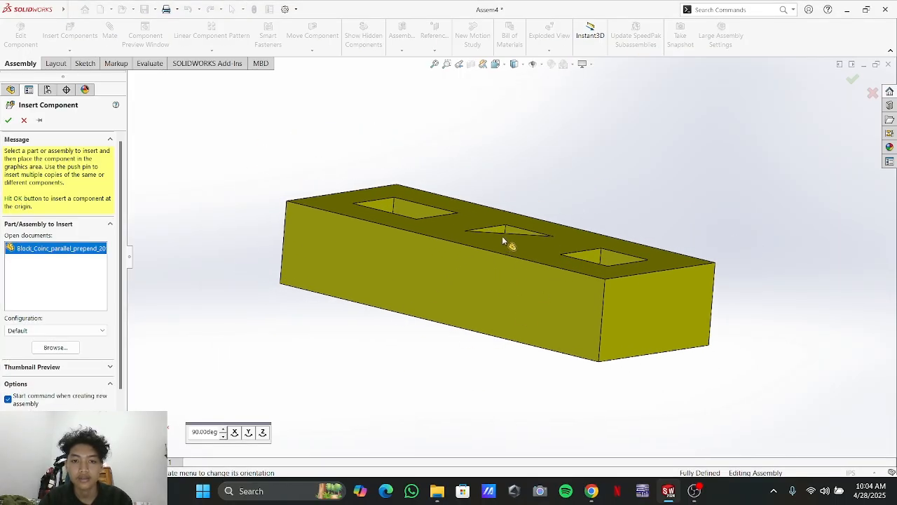
Examine the yellow block's two rectangular holes and its triangular hole from several angles
middle_click_drag(577, 176, 517, 460)
scroll(600, 245, "down", 4)
scroll(589, 254, "up", 8)
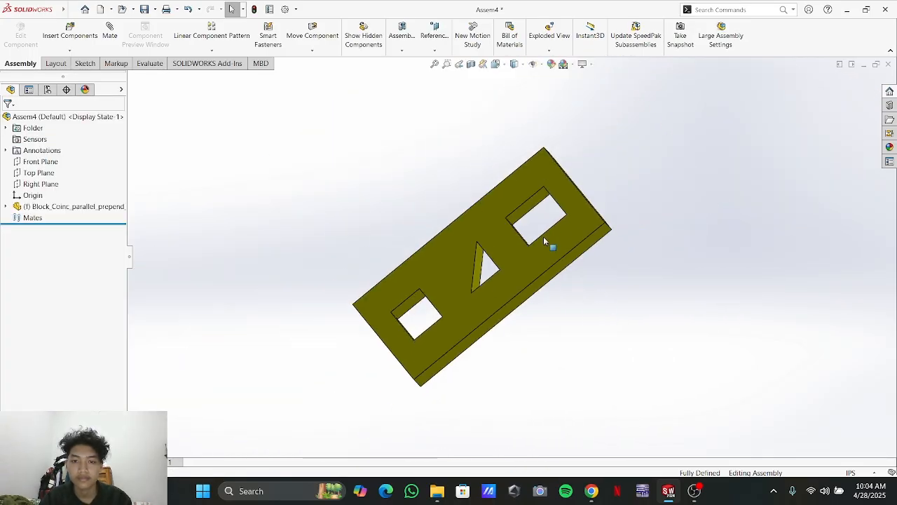
scroll(659, 151, "down", 4)
scroll(580, 251, "up", 3)
mouse_move(430, 255)
middle_mouse_down()
mouse_move(453, 226)
mouse_move(380, 272)
mouse_move(424, 248)
middle_mouse_up()
scroll(424, 248, "down", 3)
middle_click_drag(624, 192, 441, 381)
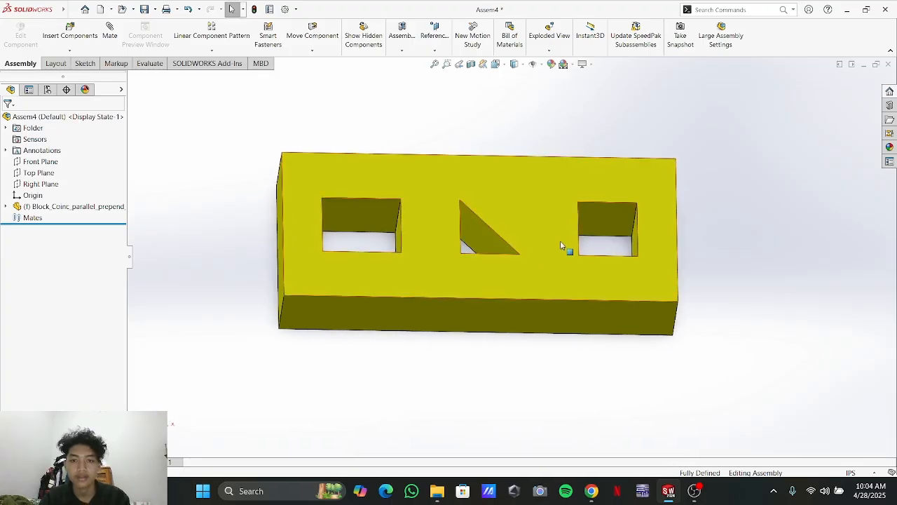
scroll(565, 249, "up", 2)
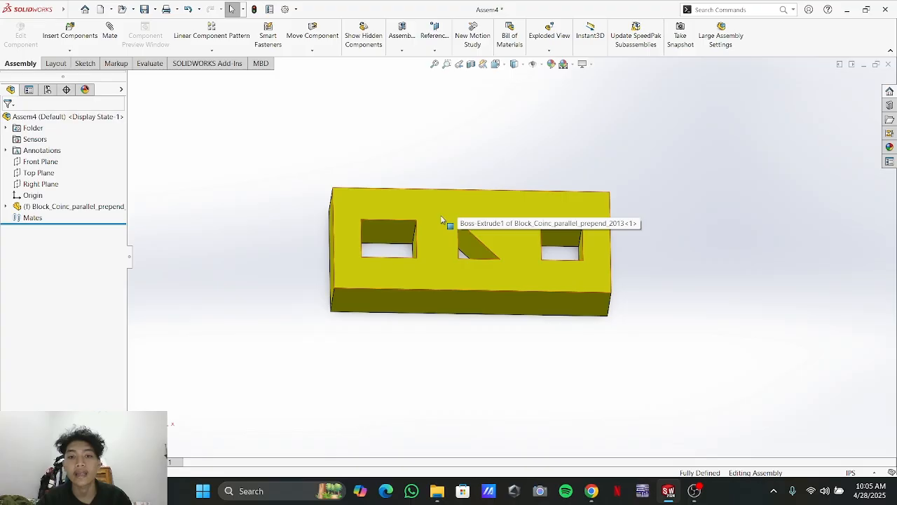
Try to move the fixed yellow block by its upper face, then clear the selection
left_click_drag(445, 211, 437, 191)
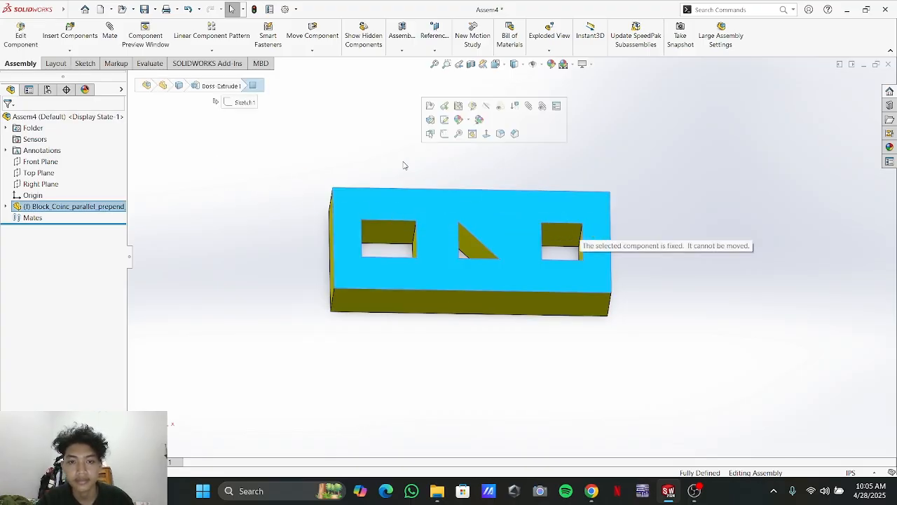
left_click(417, 163)
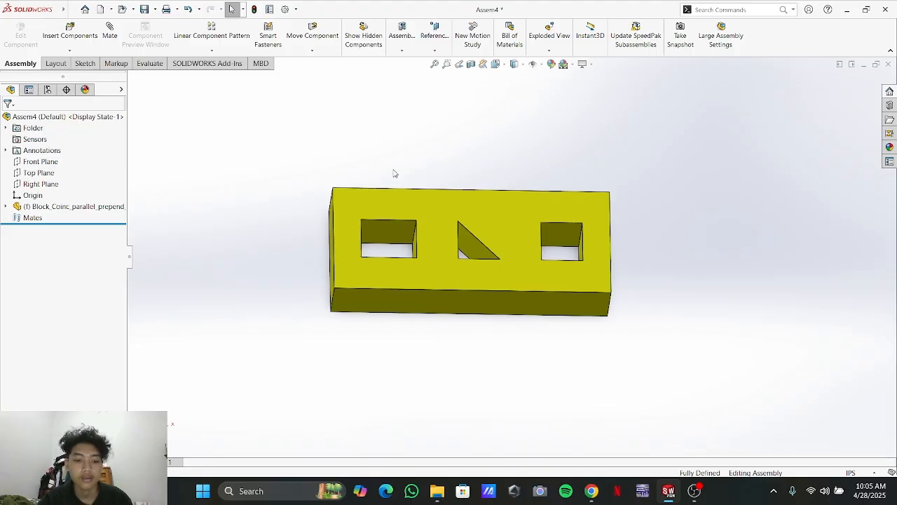
Switch to OBS, make the Image source with the finished assembly reference visible, and return to SOLIDWORKS
key("alt+Tab")
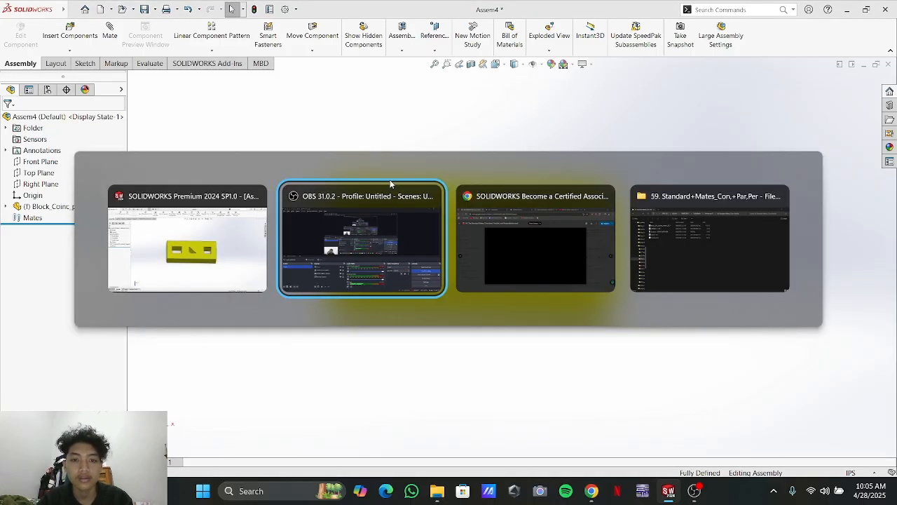
left_click(330, 336)
left_click(329, 337)
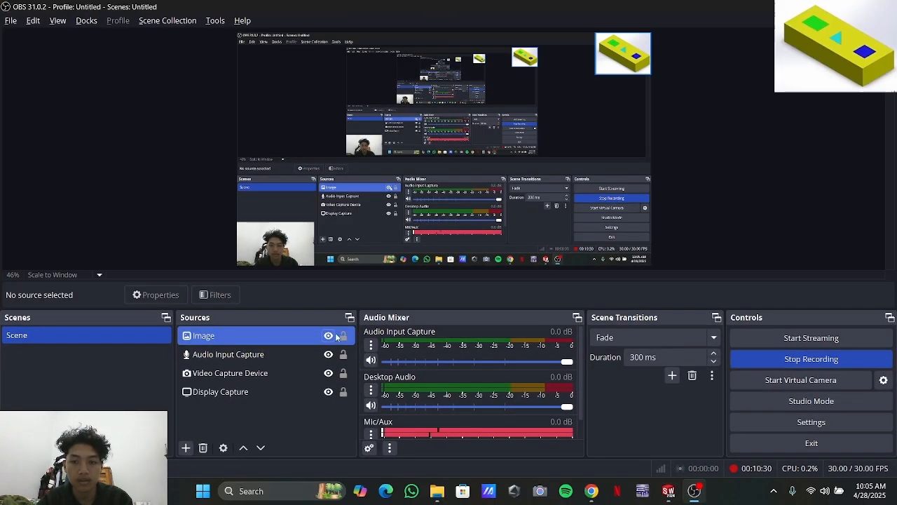
key("alt+Tab")
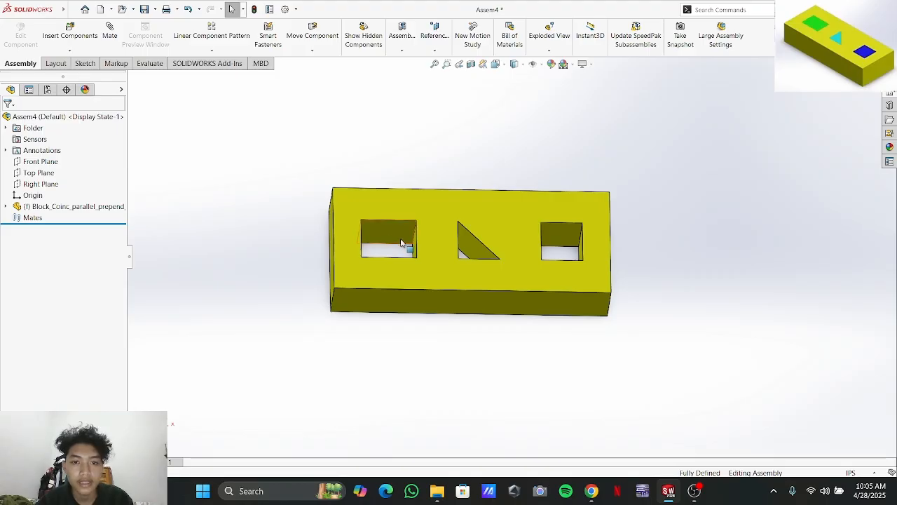
Try to insert rectangle_1_2013, Square_2013 and Traingle_2013 together, placing the blue square block behind the yellow block near its square hole
left_click(69, 48)
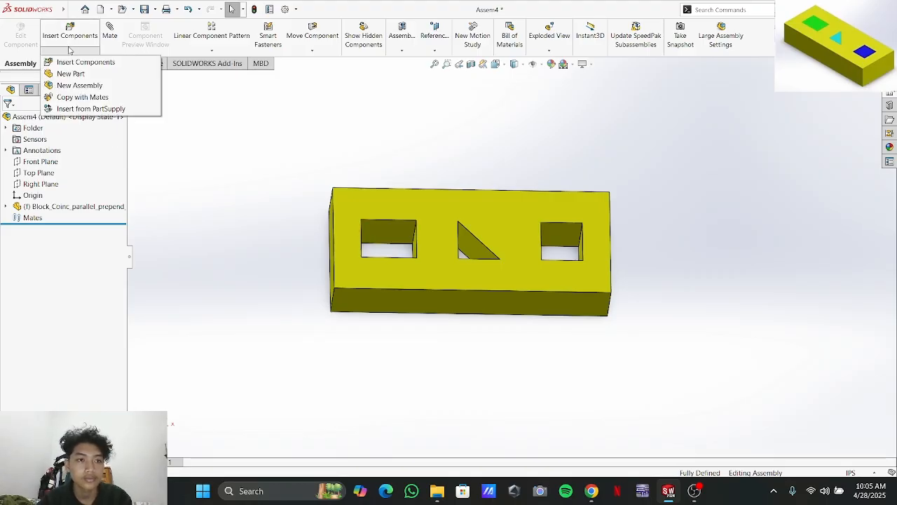
left_click(54, 63)
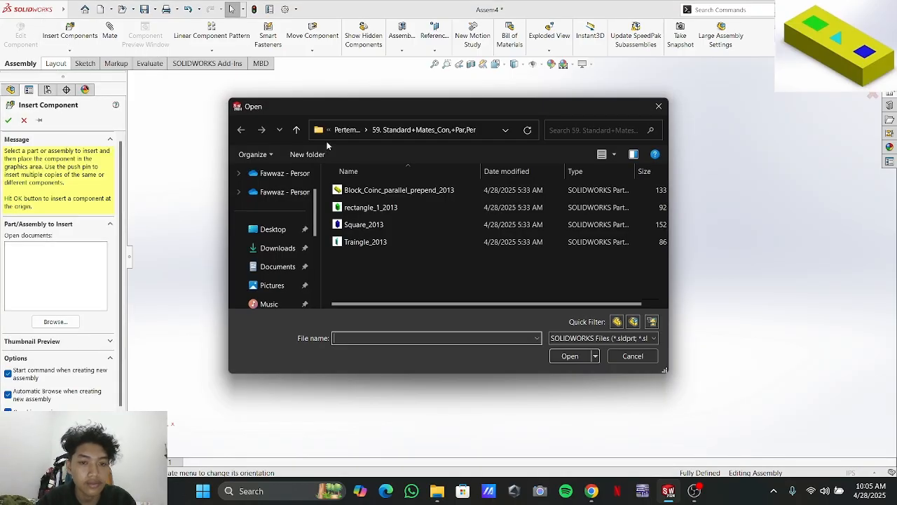
left_click(387, 207)
left_click(389, 224, "ctrl")
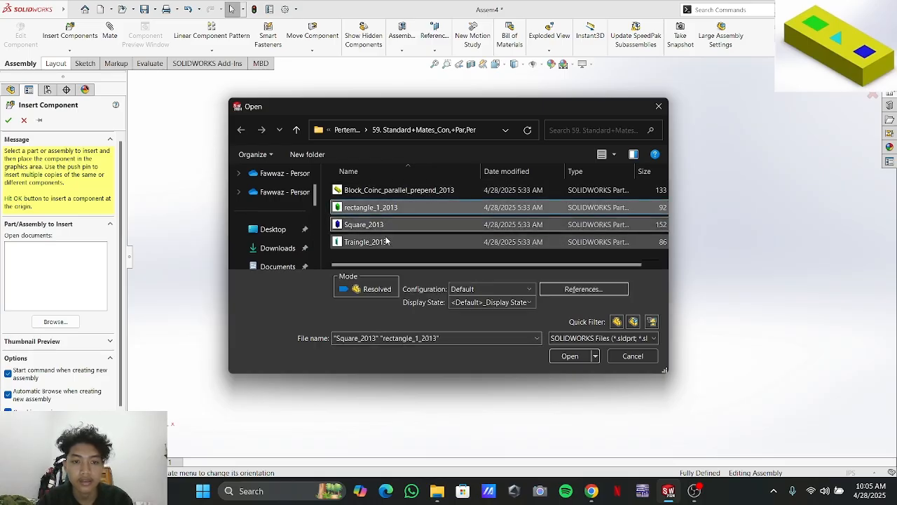
left_click(387, 242, "ctrl")
left_click(569, 356)
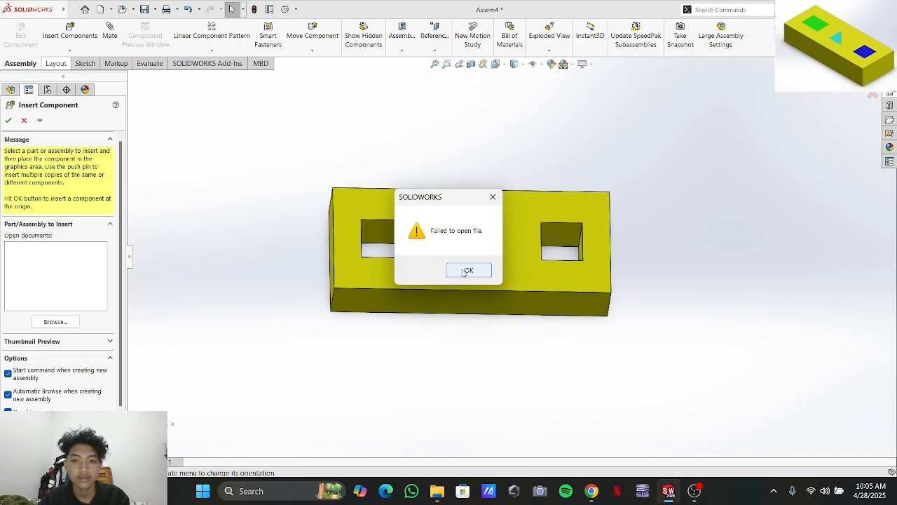
left_click(464, 272)
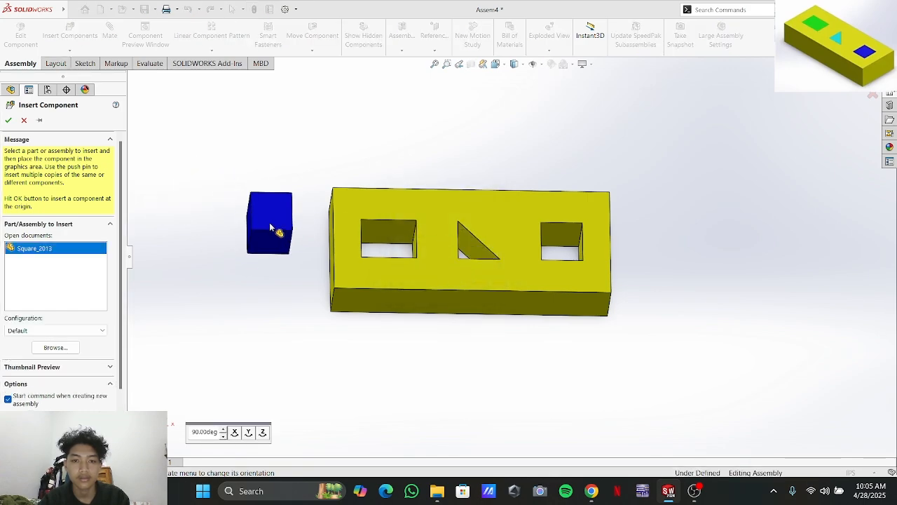
left_click(523, 140)
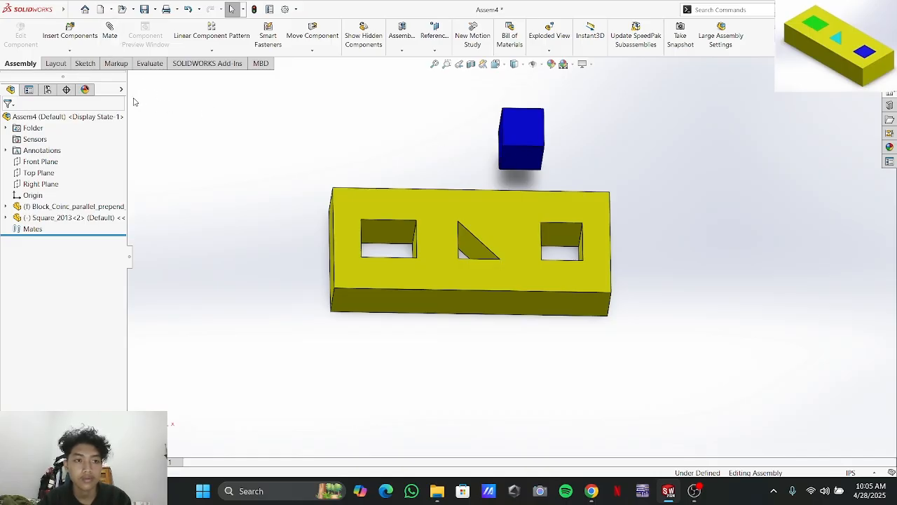
Insert rectangle_1_2013 from the 57. Types+of+mates+in+SW folder and place it behind the yellow block's wider rectangular hole
left_click(71, 39)
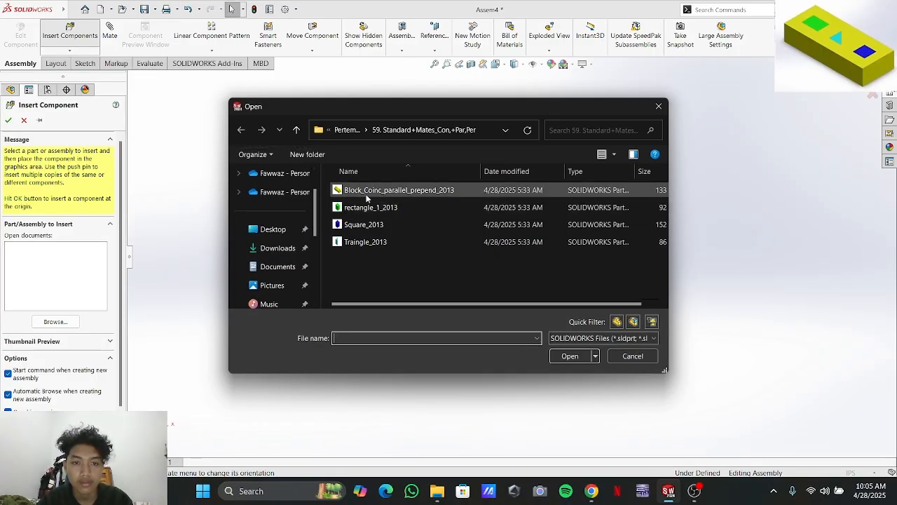
left_click(338, 131)
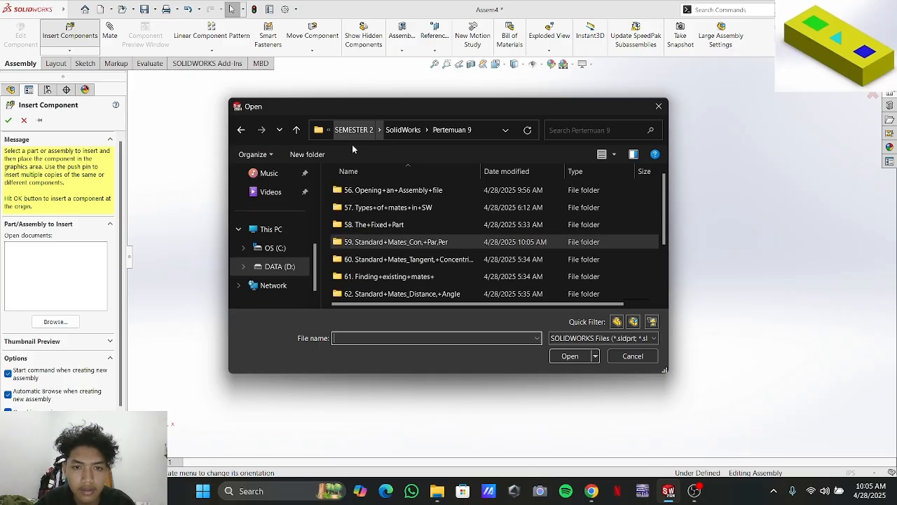
double_click(385, 208)
left_click(369, 191)
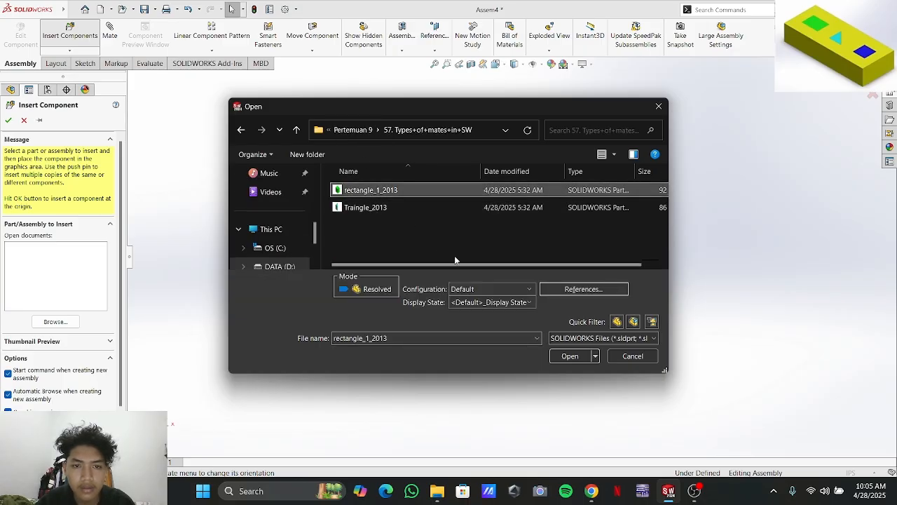
left_click(555, 357)
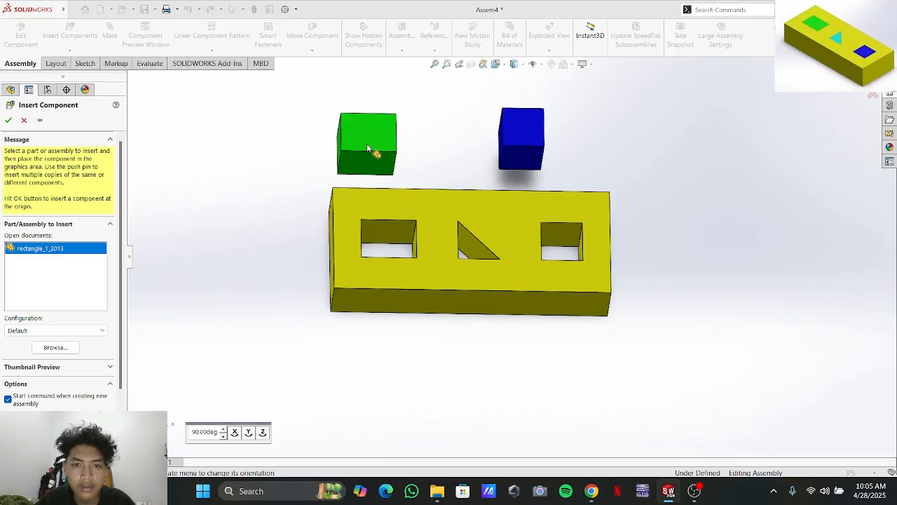
left_click(368, 148)
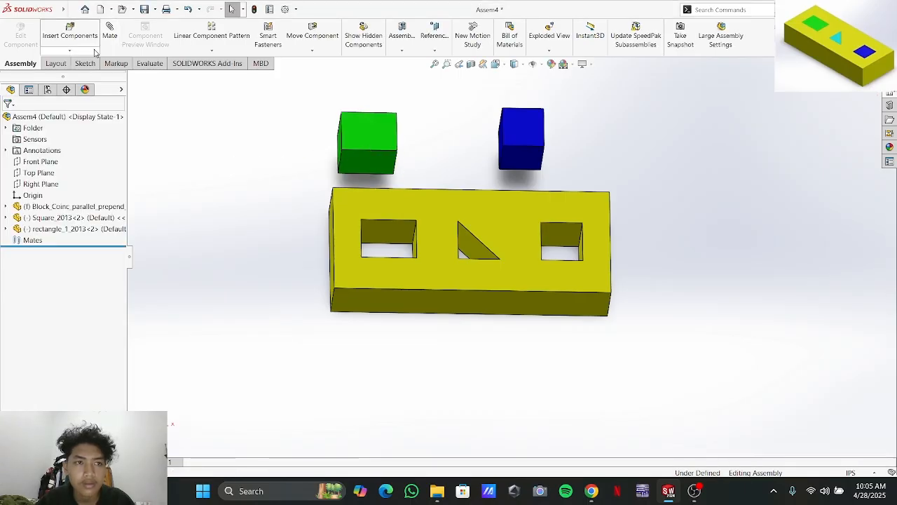
Insert Traingle_2013 from the 56. Opening+an+Assembly+file folder and place it between the green and blue blocks
left_click(83, 45)
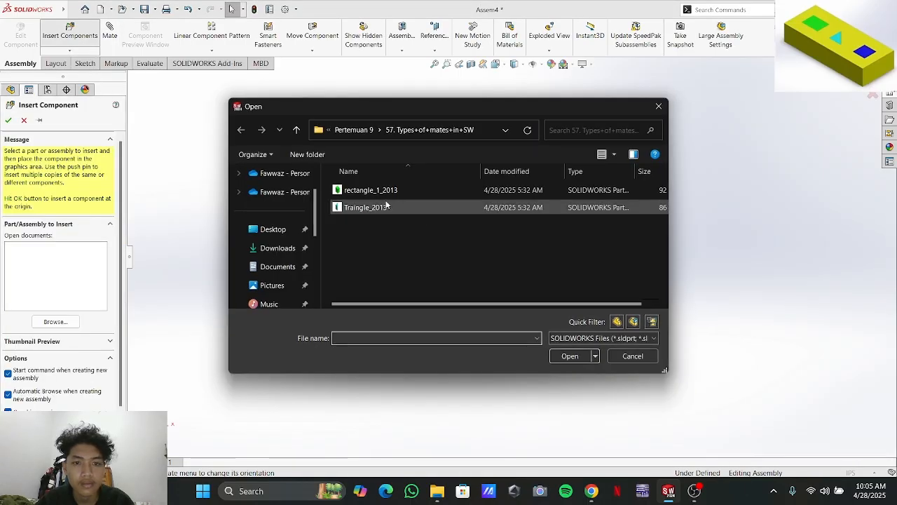
left_click(354, 130)
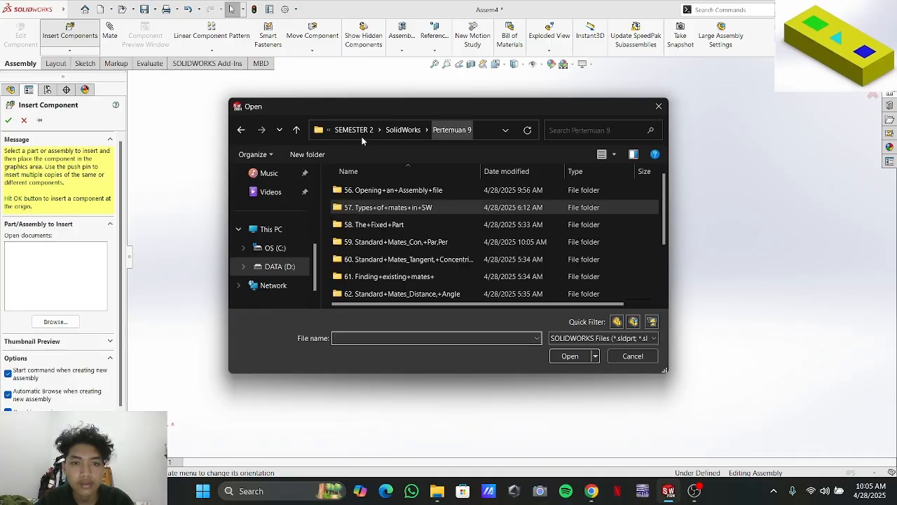
double_click(399, 190)
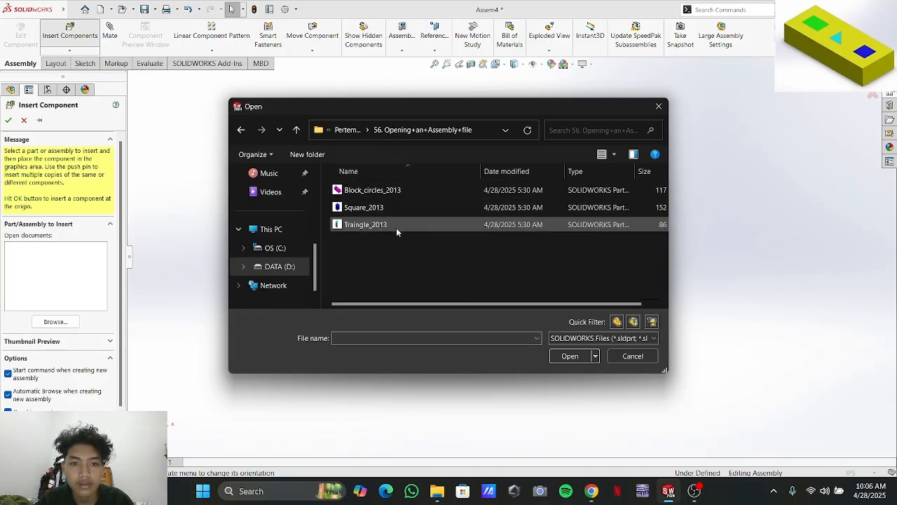
left_click(396, 225)
left_click(570, 356)
left_click(456, 145)
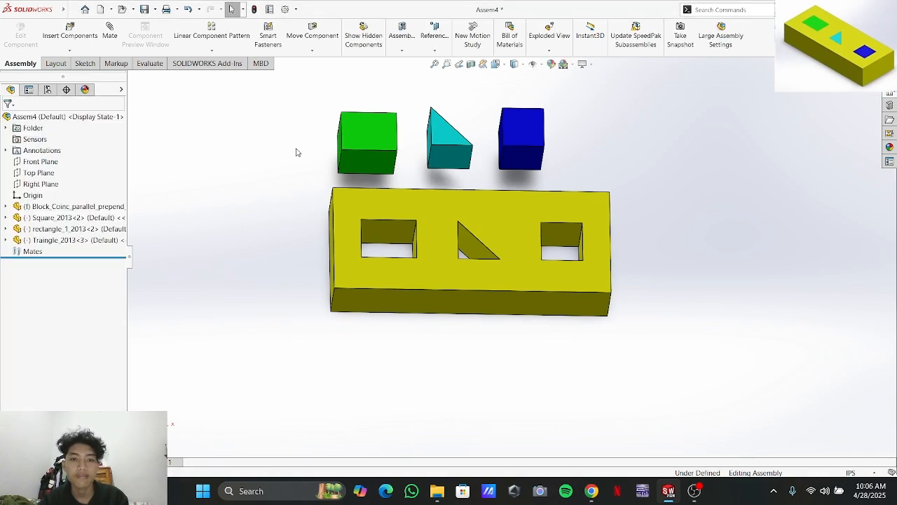
scroll(489, 201, "down", 3)
scroll(488, 201, "up", 4)
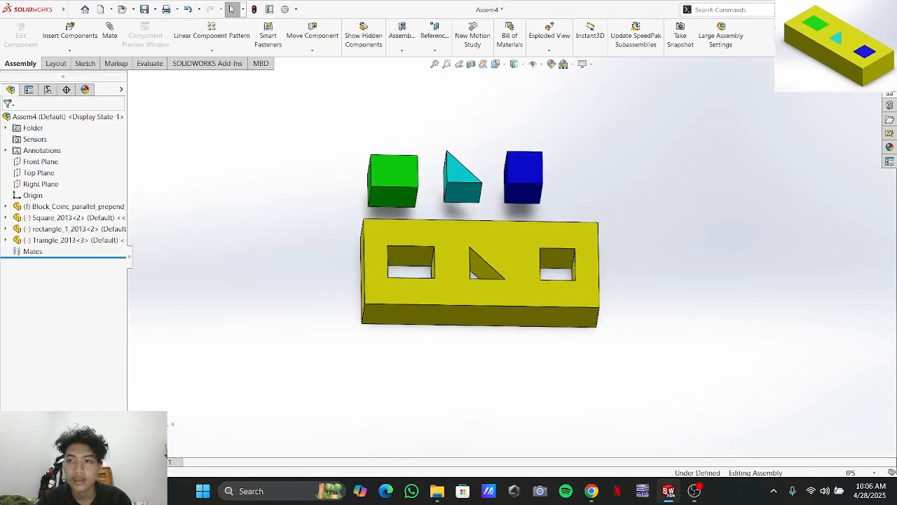
scroll(603, 202, "down", 3)
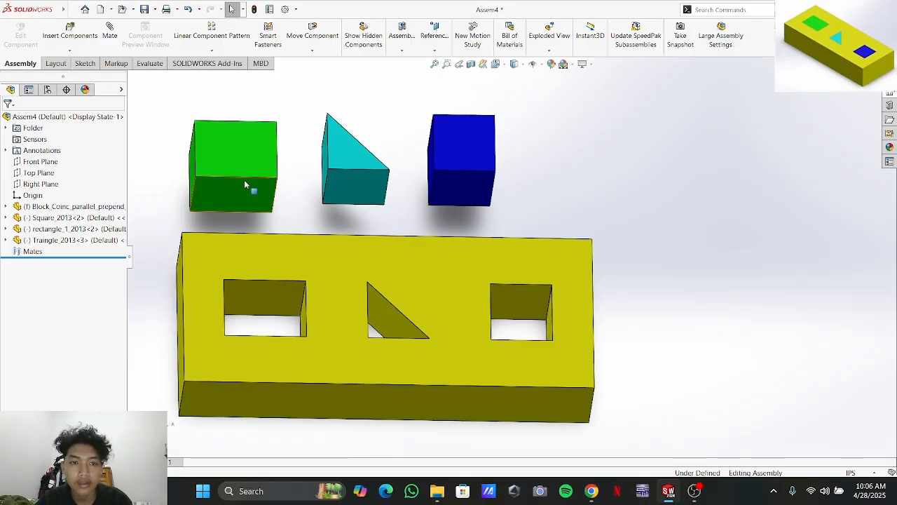
Move the green rectangular block away from the other loose parts and close the Rotate Component command
scroll(342, 258, "up", 5)
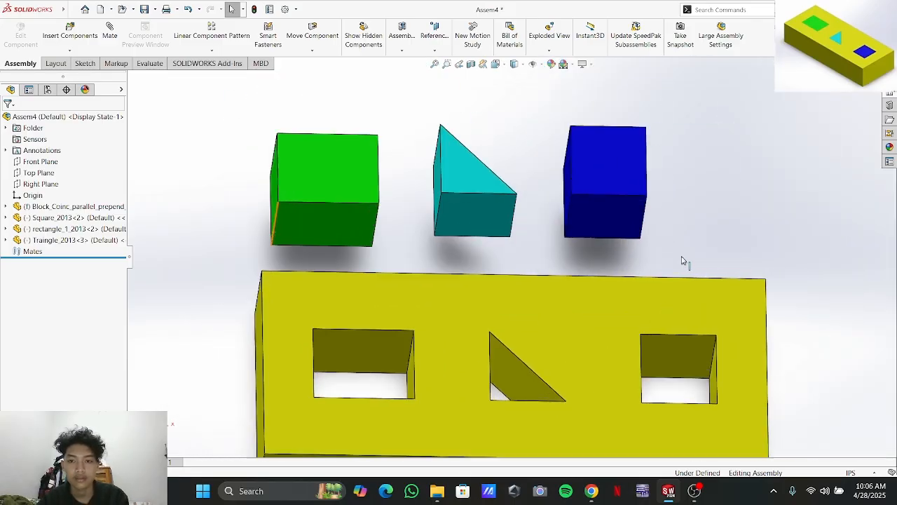
scroll(466, 277, "down", 3)
scroll(495, 365, "up", 5)
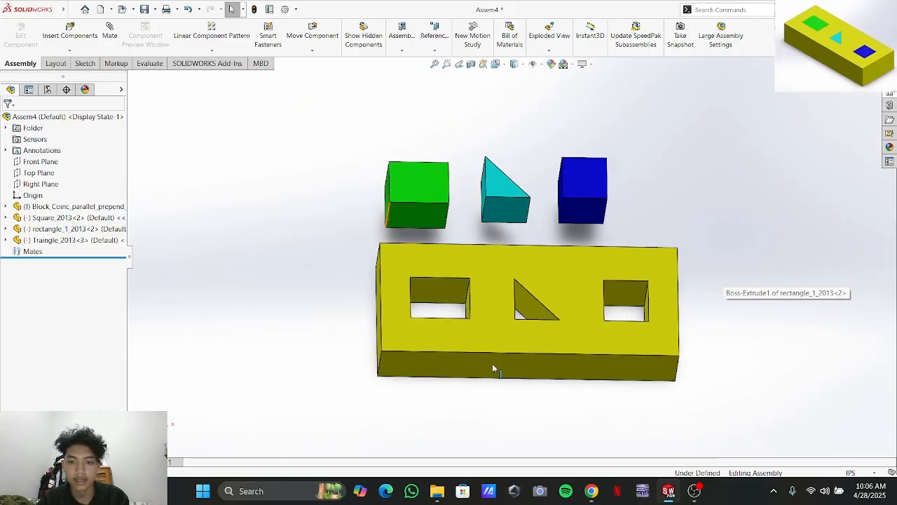
scroll(532, 250, "down", 2)
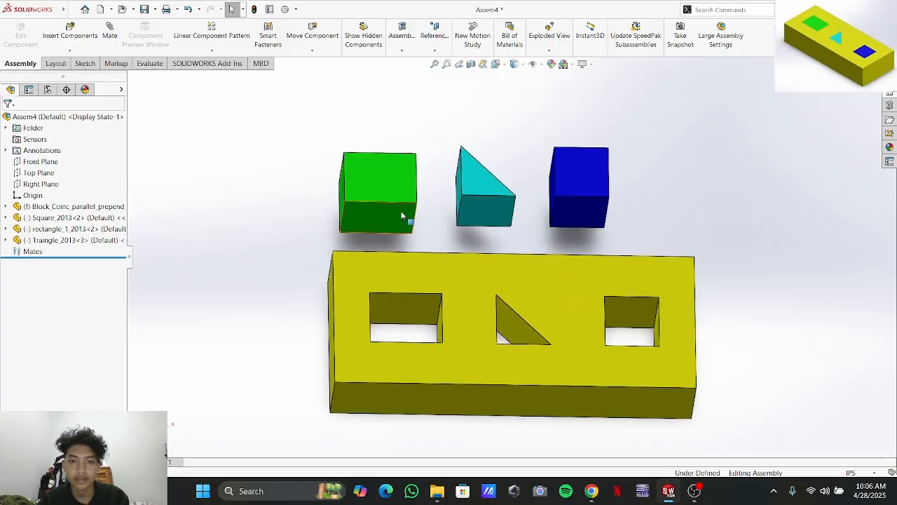
left_click_drag(393, 194, 284, 177)
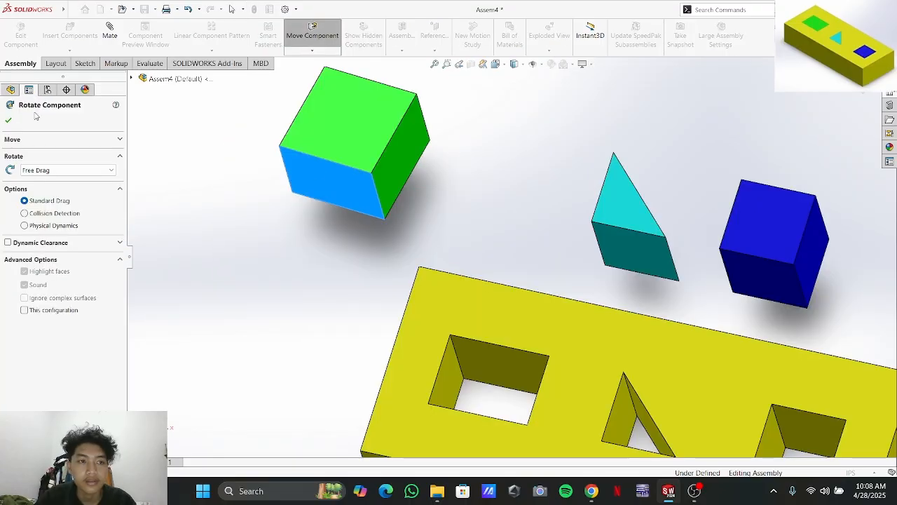
left_click(10, 120)
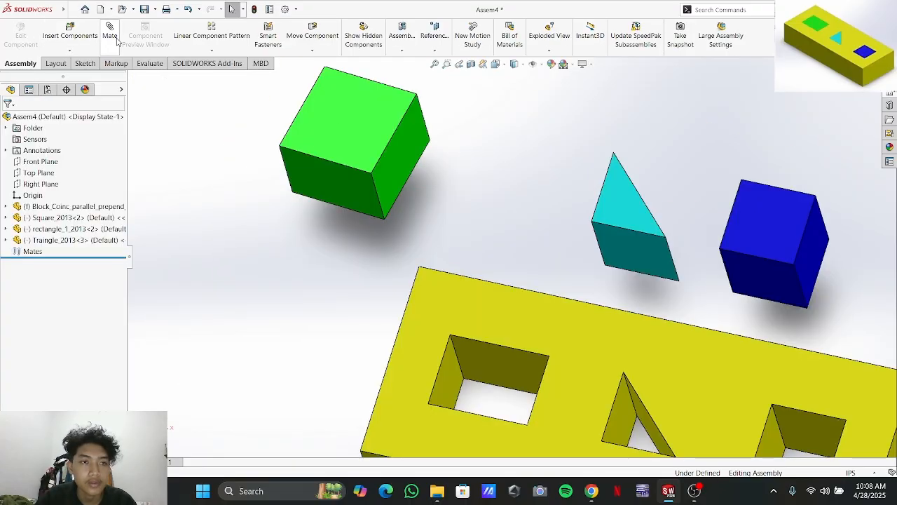
Add a coincident mate between the green block's front upper edge and the rectangular hole's matching front edge, and swing the block into the hole
left_click(301, 157)
scroll(525, 403, "up", 5)
middle_click_drag(543, 246, 523, 347)
left_click(444, 406)
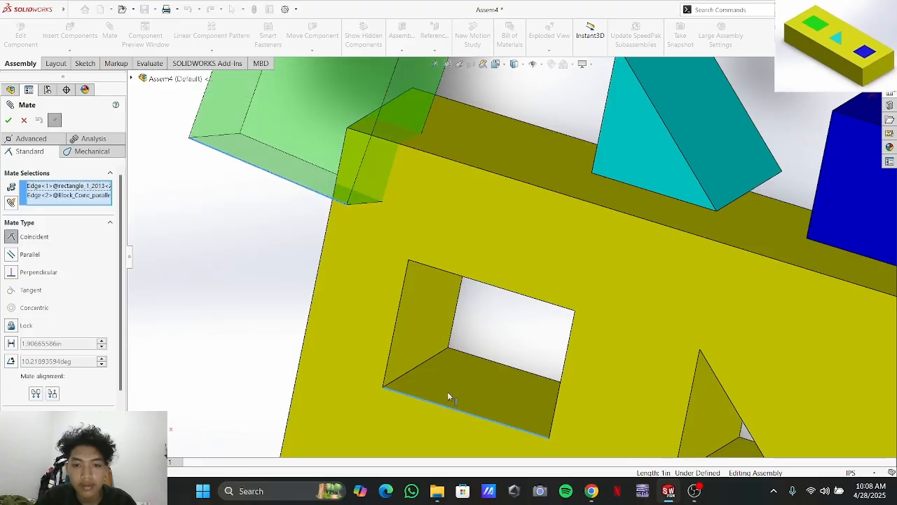
middle_click_drag(457, 369, 551, 375)
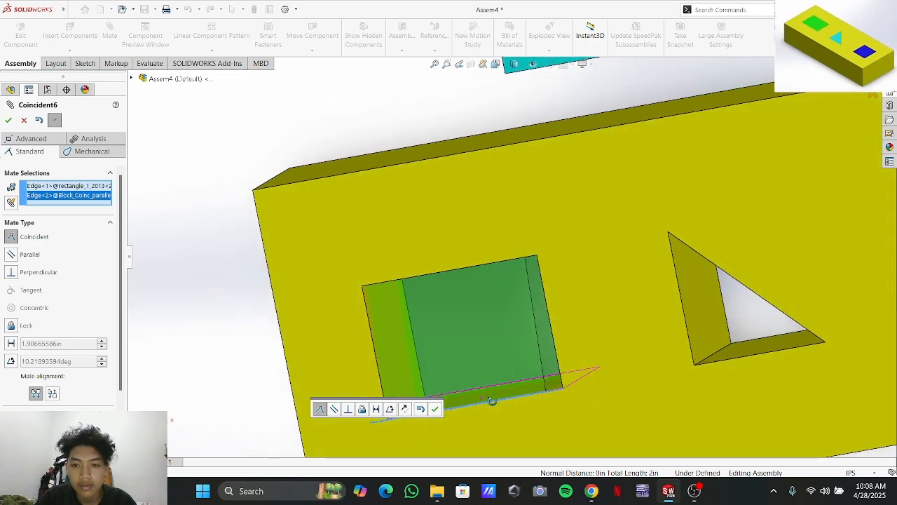
left_click(9, 121)
left_click_drag(439, 313, 435, 270)
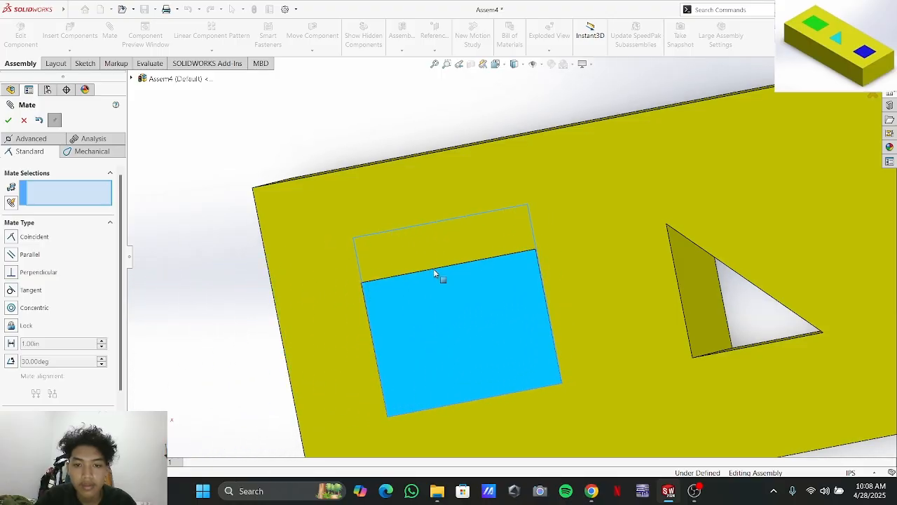
Examine the green block's fit in the rectangular hole from several angles and leave the Mate command
scroll(343, 157, "down", 4)
scroll(517, 250, "up", 9)
middle_click_drag(572, 315, 615, 282)
scroll(714, 216, "down", 2)
scroll(703, 287, "up", 4)
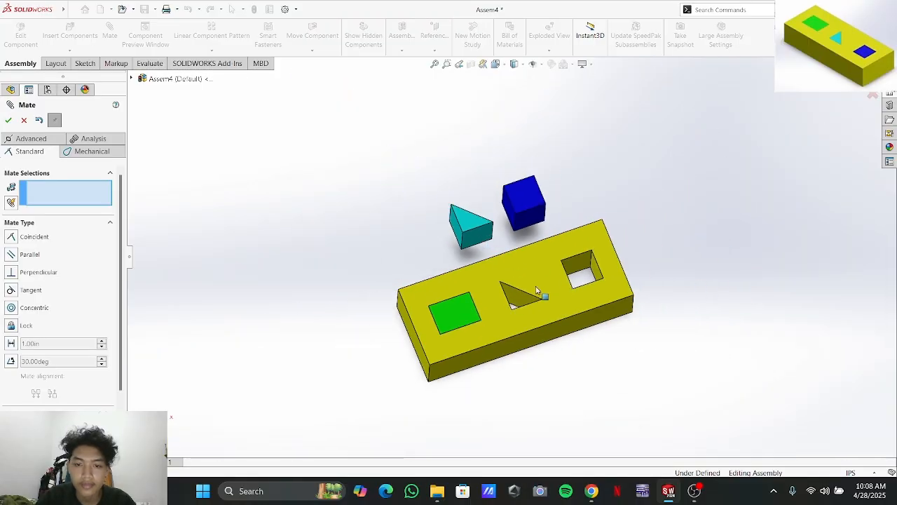
scroll(516, 276, "down", 3)
scroll(411, 300, "up", 1)
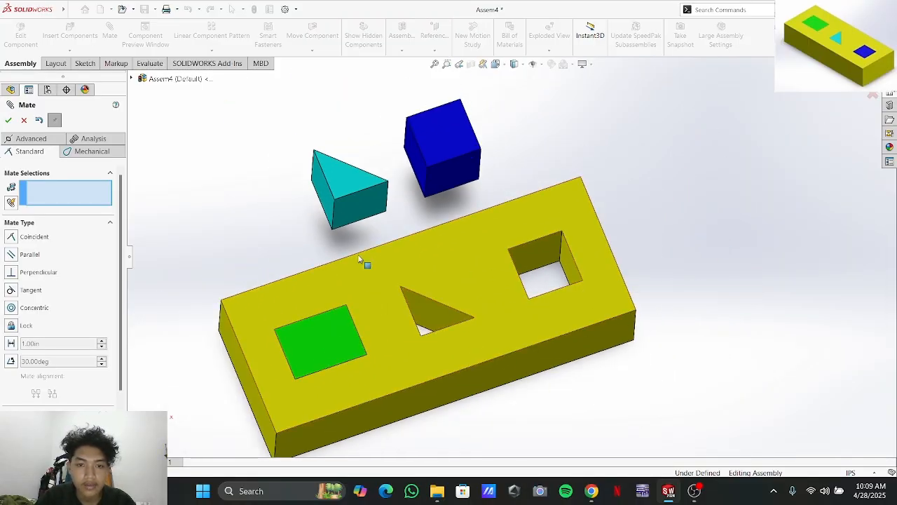
middle_click_drag(311, 205, 533, 193)
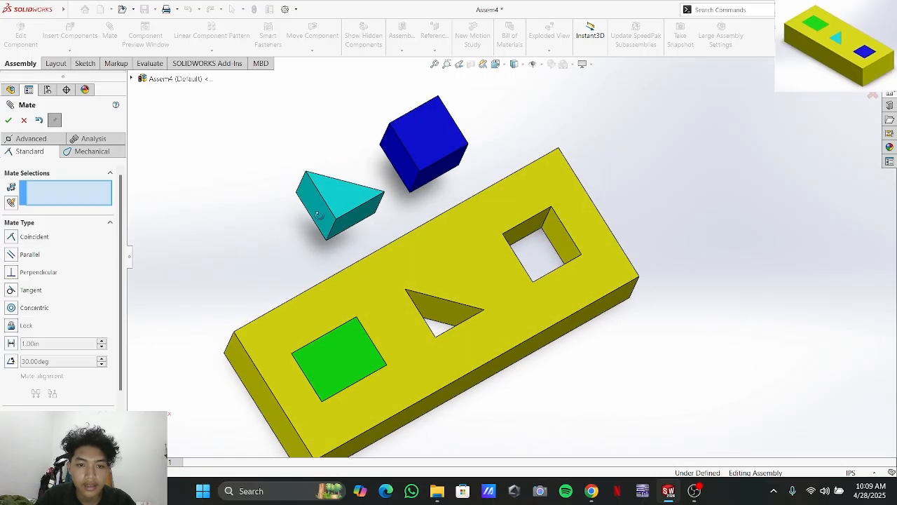
middle_click_drag(586, 180, 282, 244)
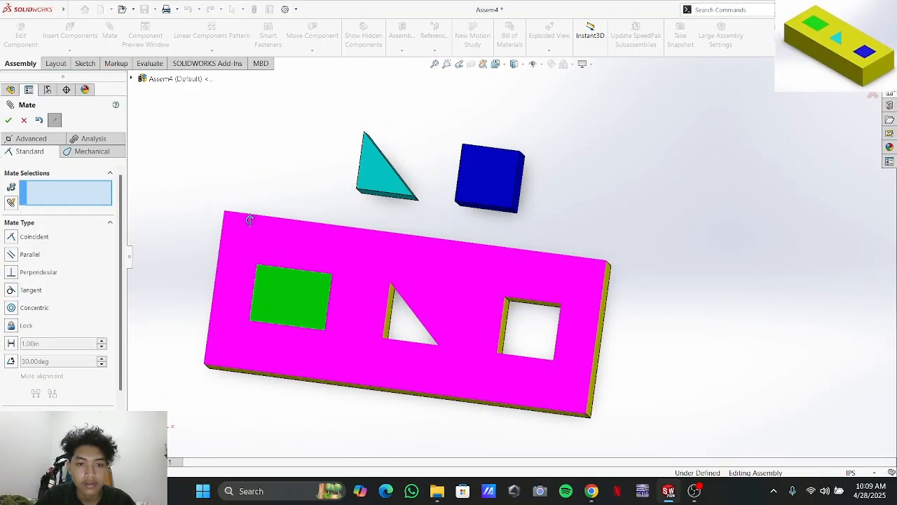
scroll(223, 203, "down", 4)
scroll(479, 285, "up", 3)
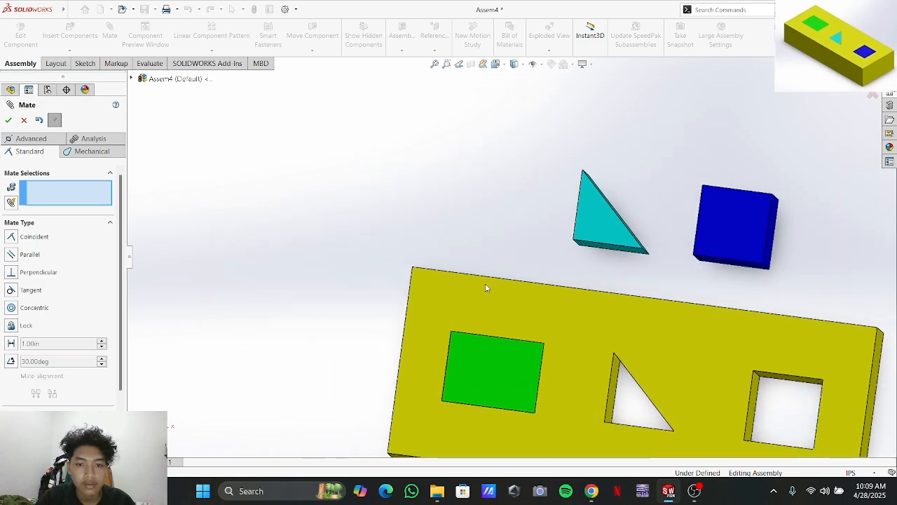
left_click(25, 121)
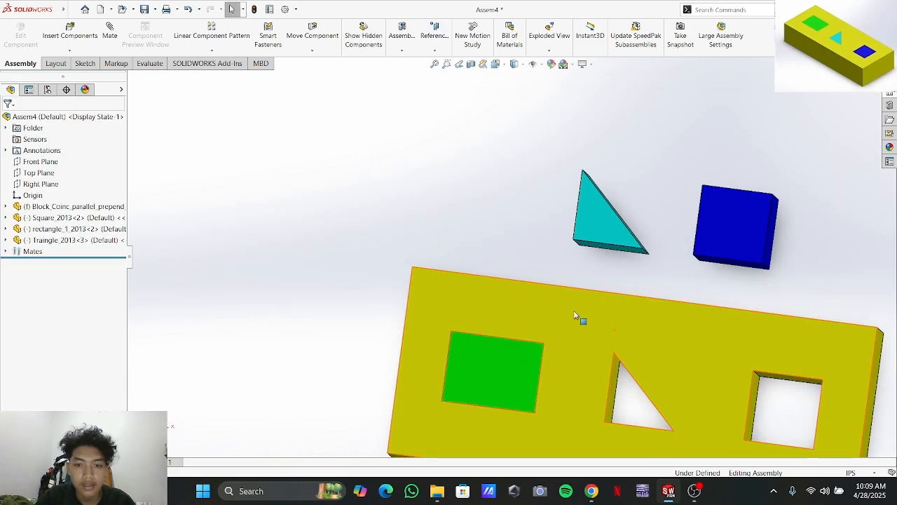
Drag the green block around the rectangular hole to test which movements its single edge mate still allows
middle_click_drag(625, 321, 541, 355)
scroll(574, 407, "down", 4)
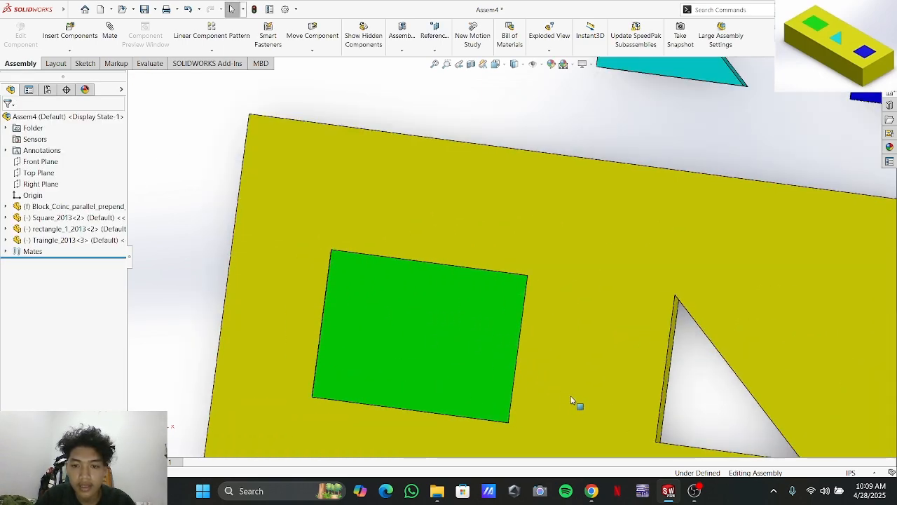
scroll(518, 368, "up", 4)
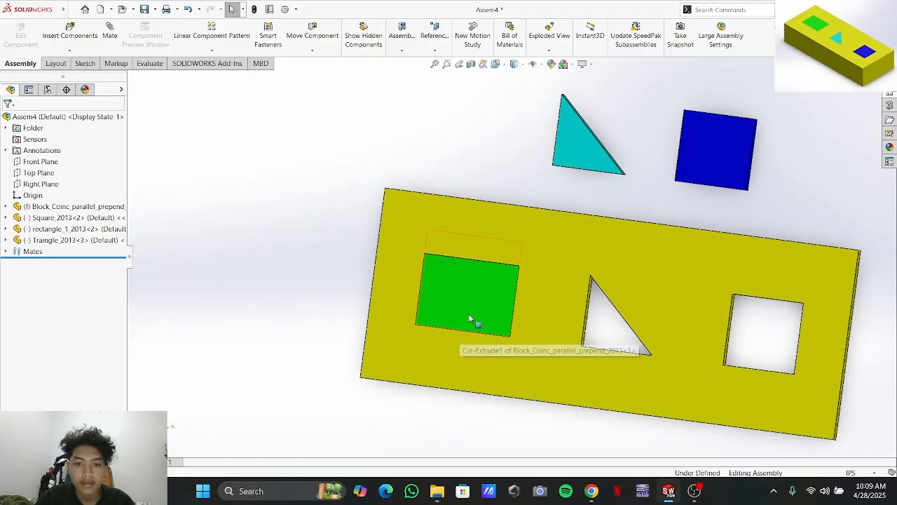
mouse_move(488, 295)
left_mouse_down()
mouse_move(335, 281)
mouse_move(439, 300)
mouse_move(271, 282)
mouse_move(481, 327)
mouse_move(482, 306)
mouse_move(474, 304)
left_mouse_up()
mouse_move(478, 267)
left_mouse_down()
mouse_move(381, 241)
mouse_move(507, 269)
mouse_move(467, 269)
mouse_move(484, 269)
left_mouse_up()
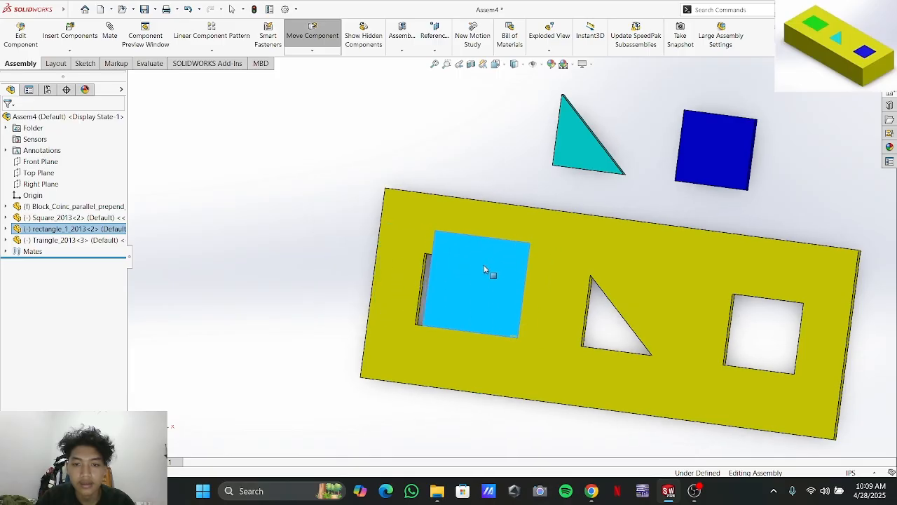
scroll(493, 249, "down", 3)
scroll(478, 205, "up", 1)
left_click(494, 157)
scroll(529, 239, "down", 2)
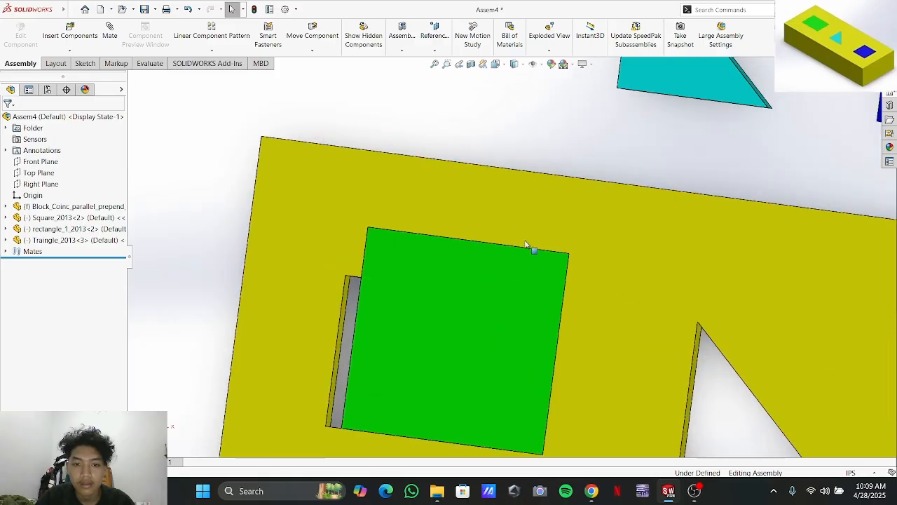
scroll(526, 260, "up", 2)
left_click_drag(523, 295, 488, 308)
left_click(513, 167)
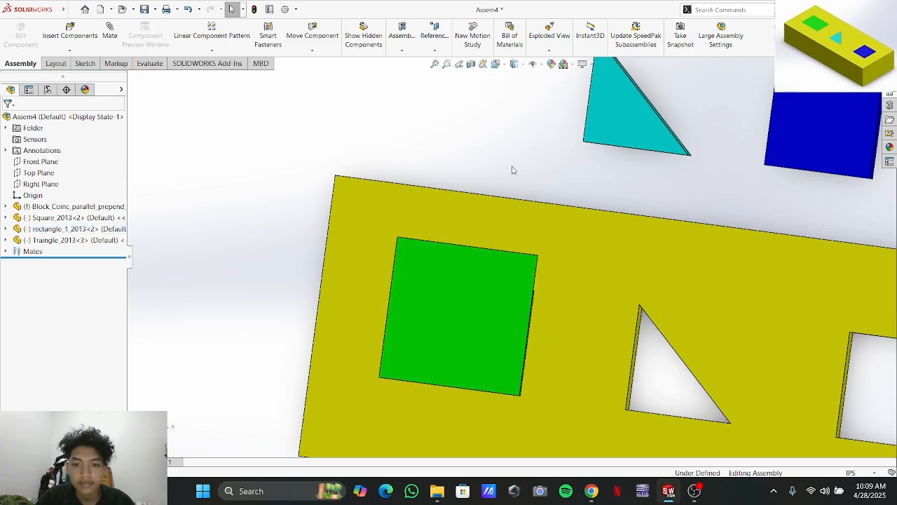
Swing the green block about its mated edge and pull it out of the hole to the side of the yellow block
middle_click_drag(514, 449, 515, 358, "ctrl")
left_click_drag(484, 194, 484, 232)
left_click(290, 244)
middle_click_drag(280, 246, 347, 262)
scroll(356, 260, "down", 4)
scroll(361, 259, "up", 6)
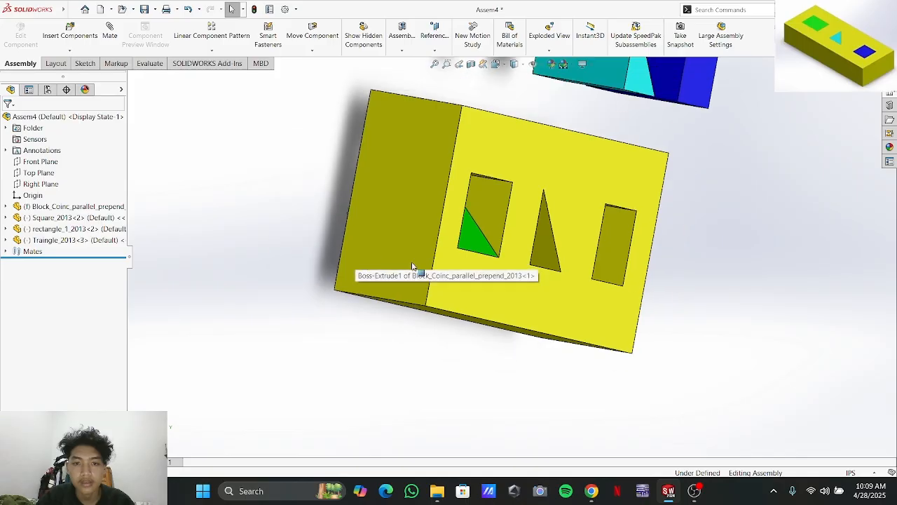
left_click_drag(462, 233, 314, 230)
Delete the Coincident6 mate between the green block and the yellow block
left_click(6, 251)
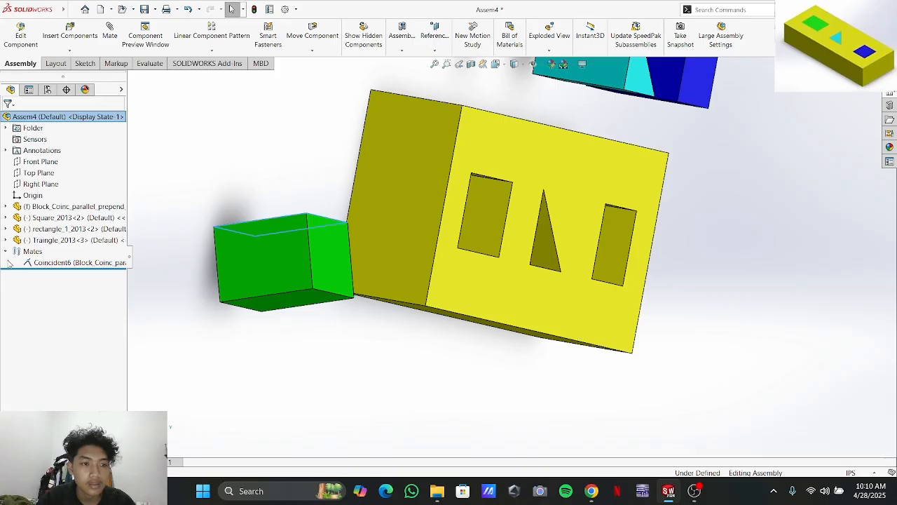
right_click(31, 265)
left_click(70, 306)
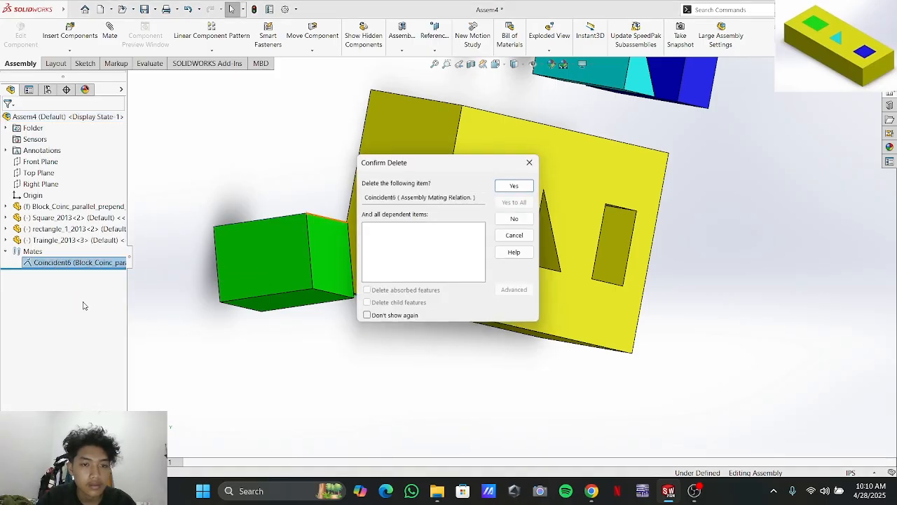
left_click(517, 185)
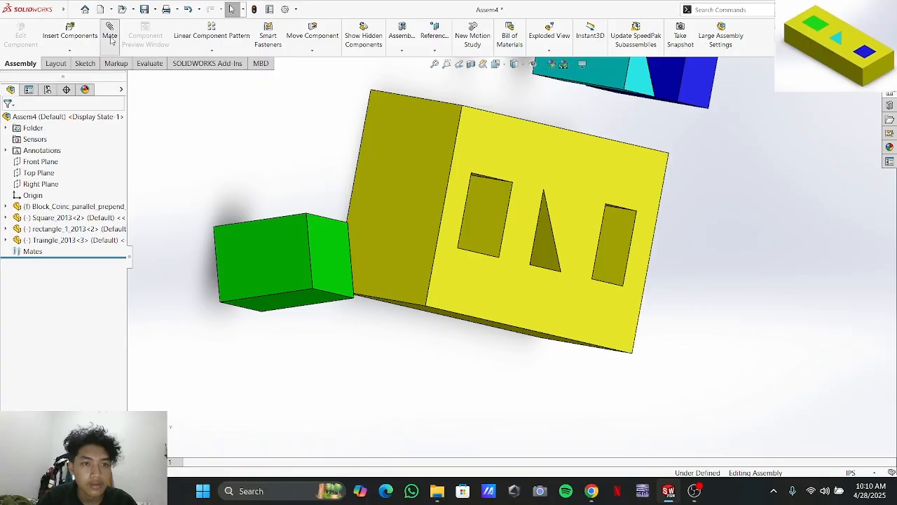
Mate the green block's upper edge coincident with the rectangular hole's upper edge, and swing the block about that edge
left_click(316, 219)
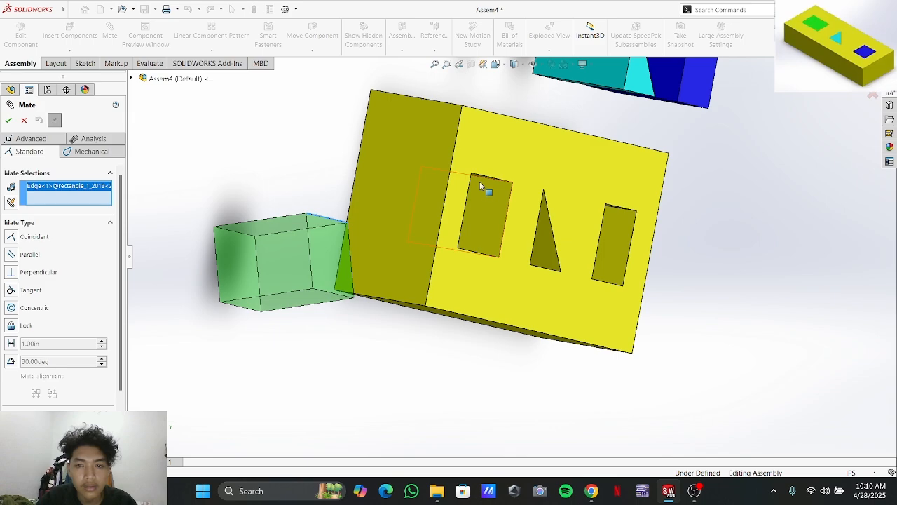
left_click(483, 178)
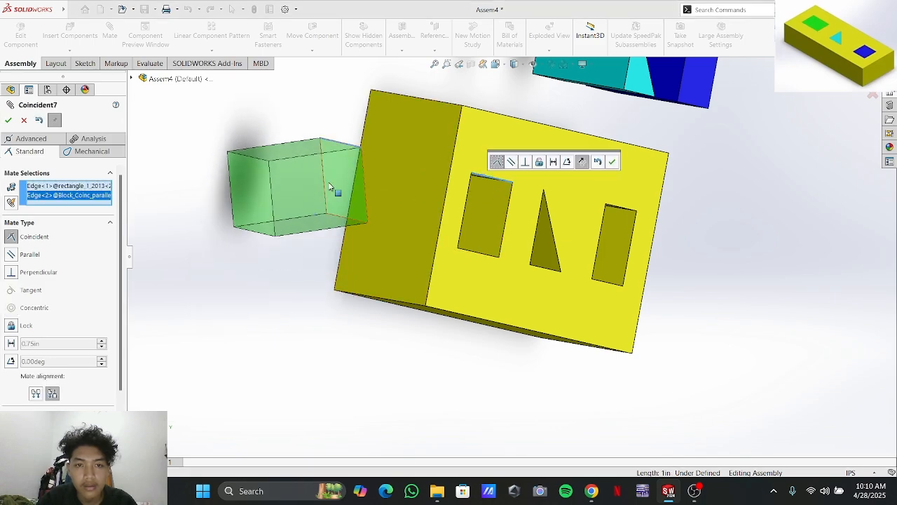
left_click(8, 121)
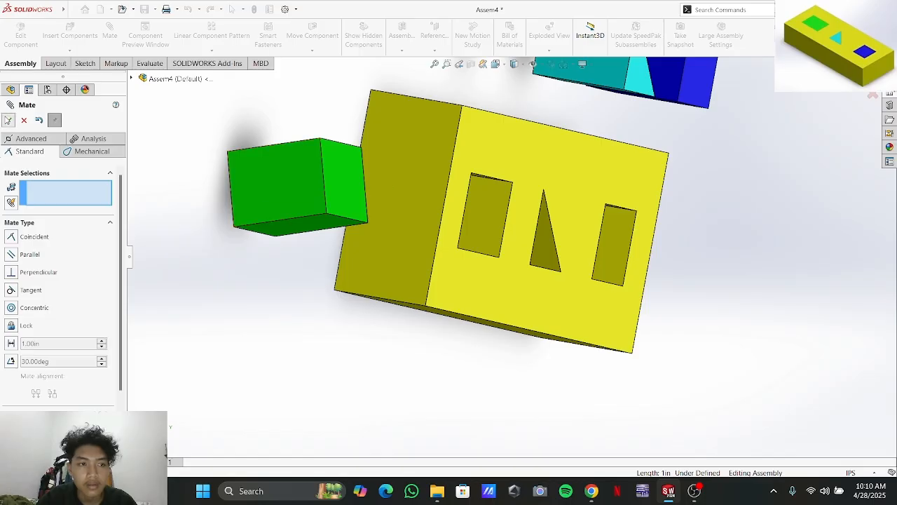
left_click(9, 121)
left_click_drag(380, 204, 310, 203)
left_click(199, 172)
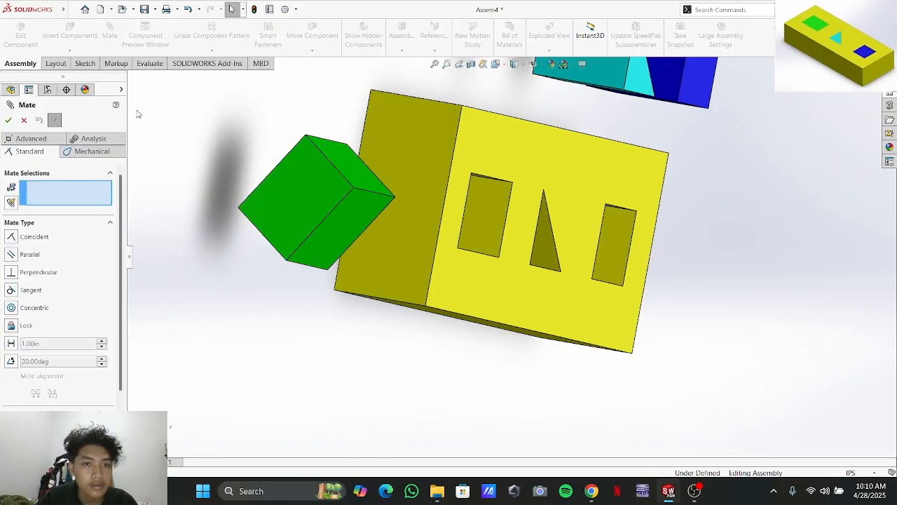
Mate the green block's second parallel edge coincident with the rectangular hole's lower edge, and slide the block into the hole
left_click(365, 190)
left_click(468, 253)
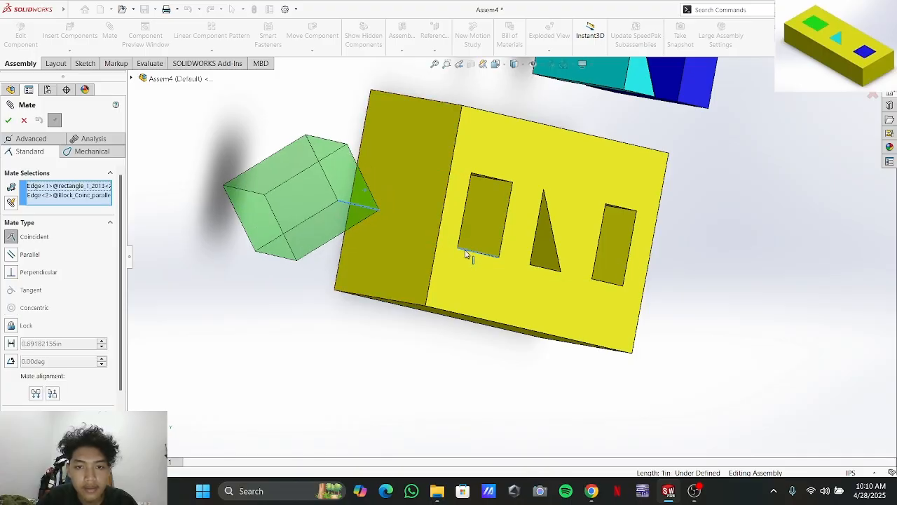
left_click(7, 120)
left_click_drag(269, 171, 460, 229)
scroll(557, 225, "down", 3)
scroll(557, 224, "up", 4)
scroll(546, 224, "down", 5)
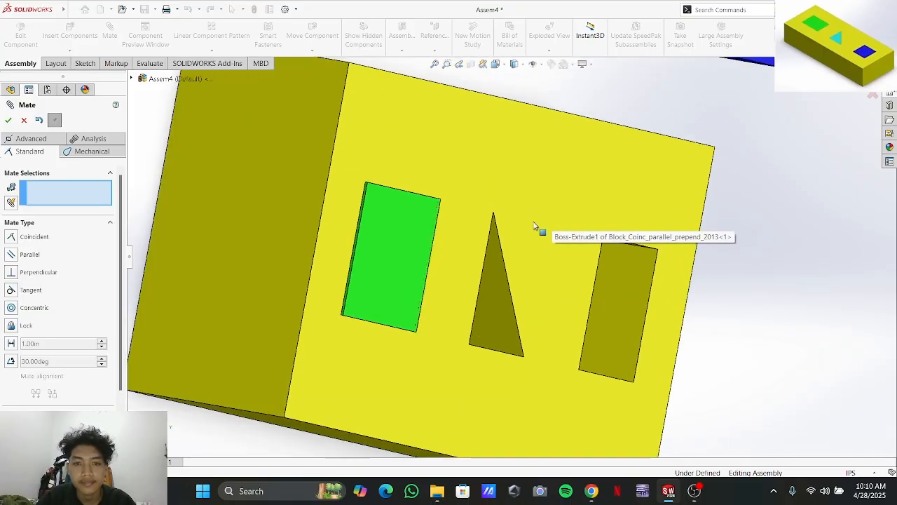
scroll(537, 224, "down", 3)
middle_click_drag(511, 201, 425, 206)
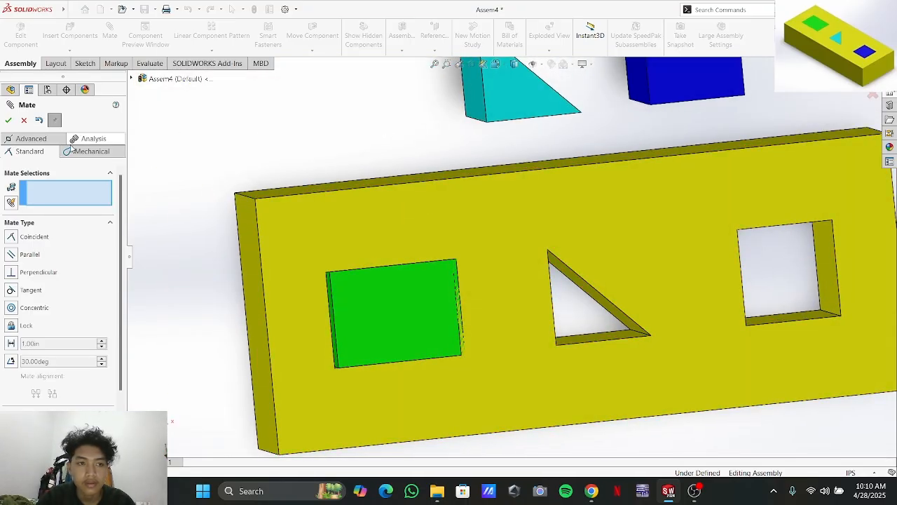
Leave the Mate command and slide the green block within the hole until its face is nearly flush with the yellow block
left_click(8, 119)
left_click_drag(375, 298, 388, 300)
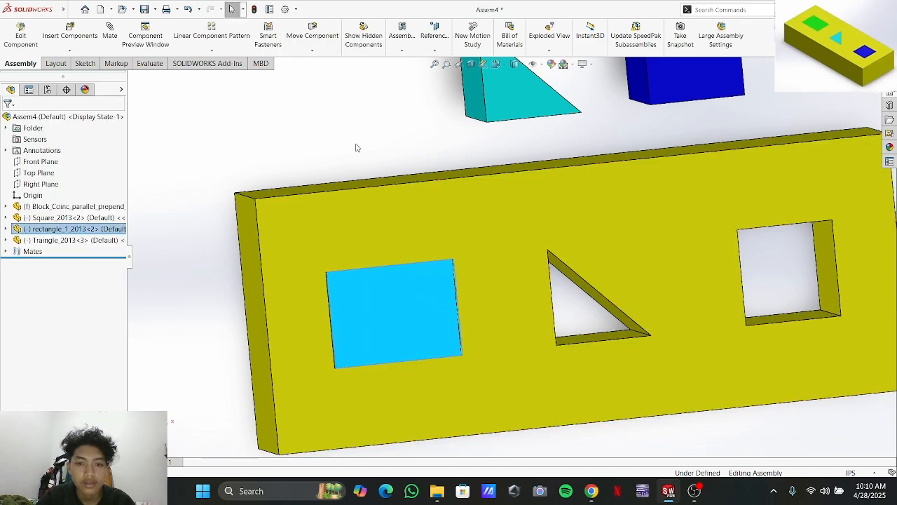
left_click(360, 163)
scroll(509, 273, "down", 3)
scroll(498, 285, "up", 2)
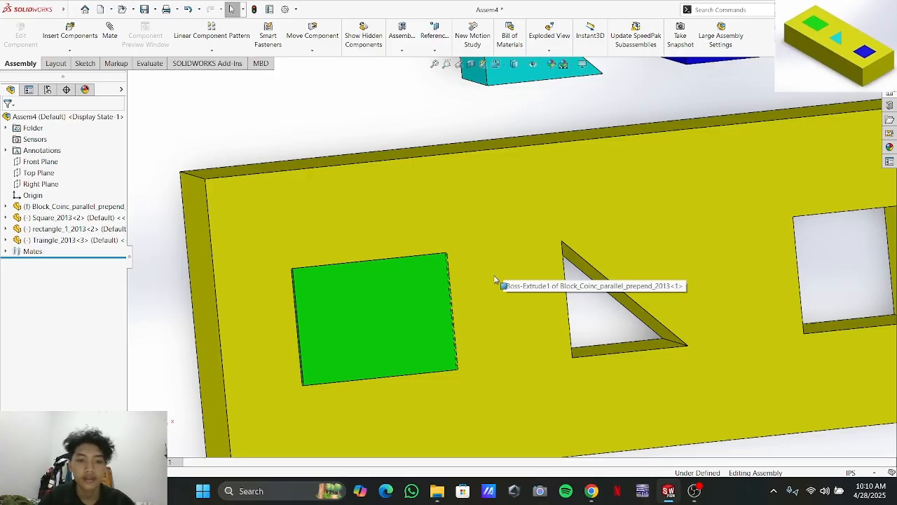
Pull the green block sideways out of the rectangular hole so it sits beside the yellow block's end
scroll(495, 279, "up", 5)
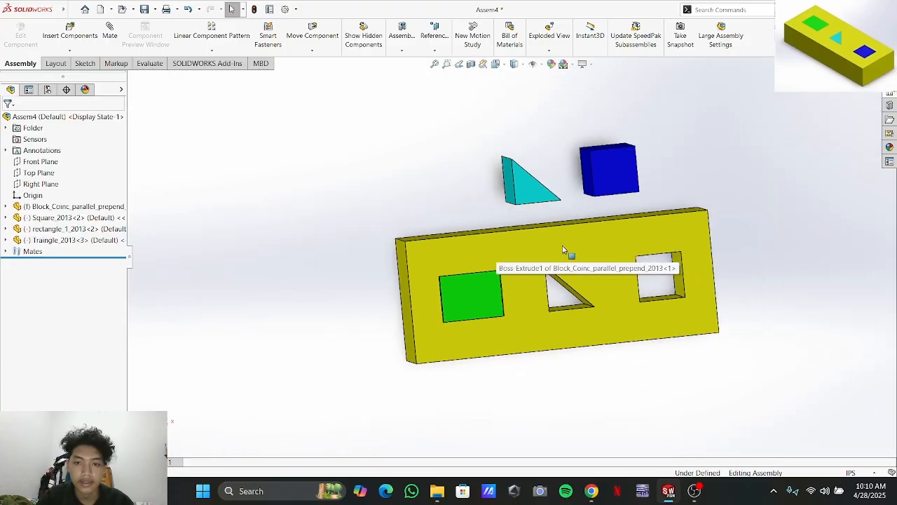
left_click(476, 309)
left_click_drag(476, 309, 340, 323)
left_click(357, 242)
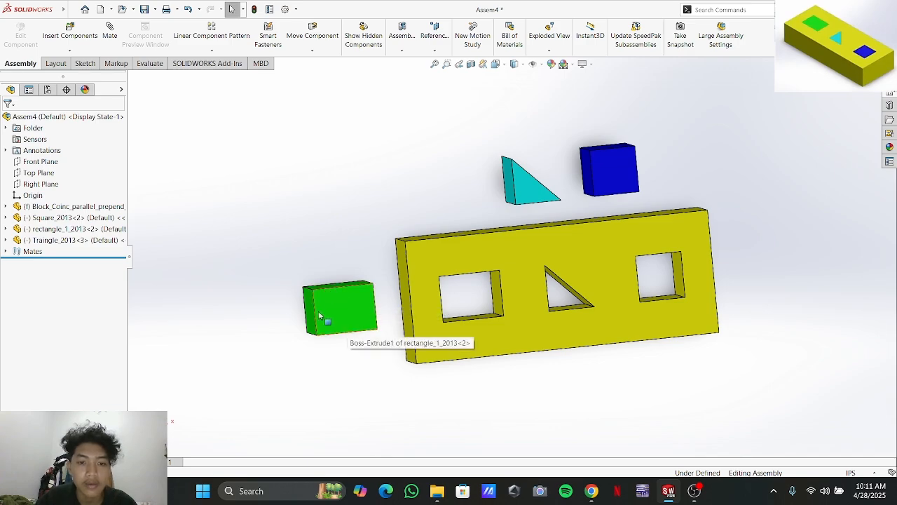
Mate the green block's left vertical front edge coincident with the rectangular hole's left vertical edge, and leave the Mate command
left_click(110, 31)
scroll(300, 311, "down", 3)
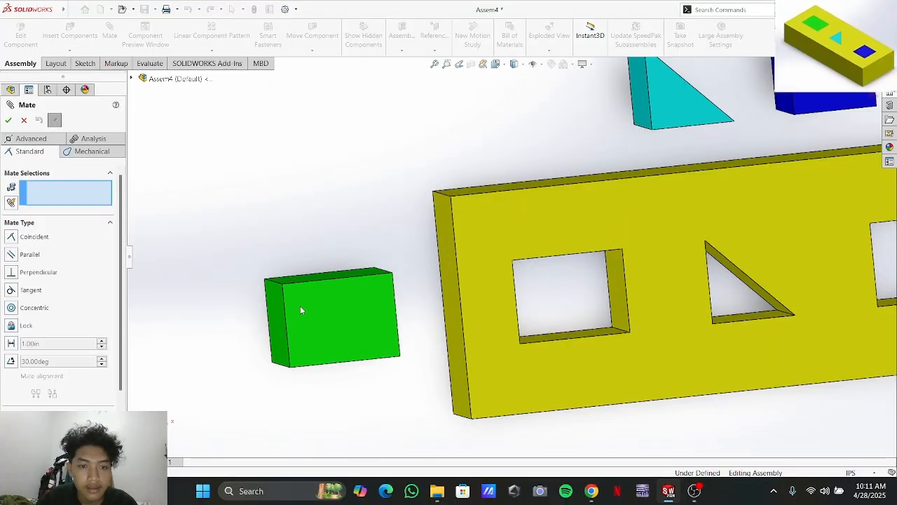
left_click(286, 322)
middle_click_drag(286, 323, 488, 308)
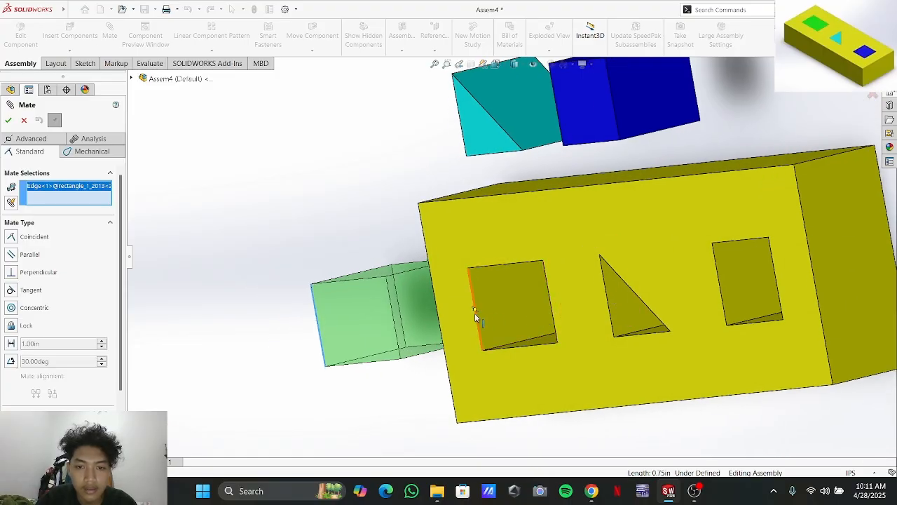
left_click(475, 313)
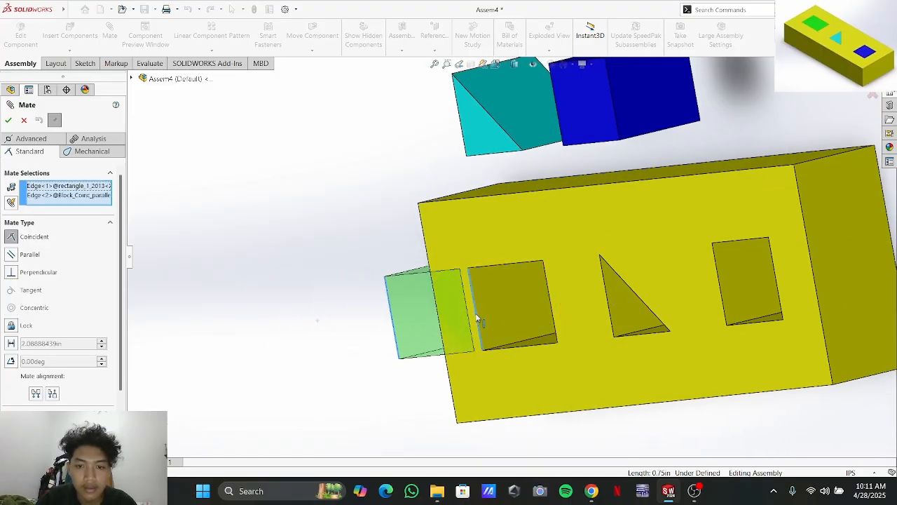
left_click(8, 121)
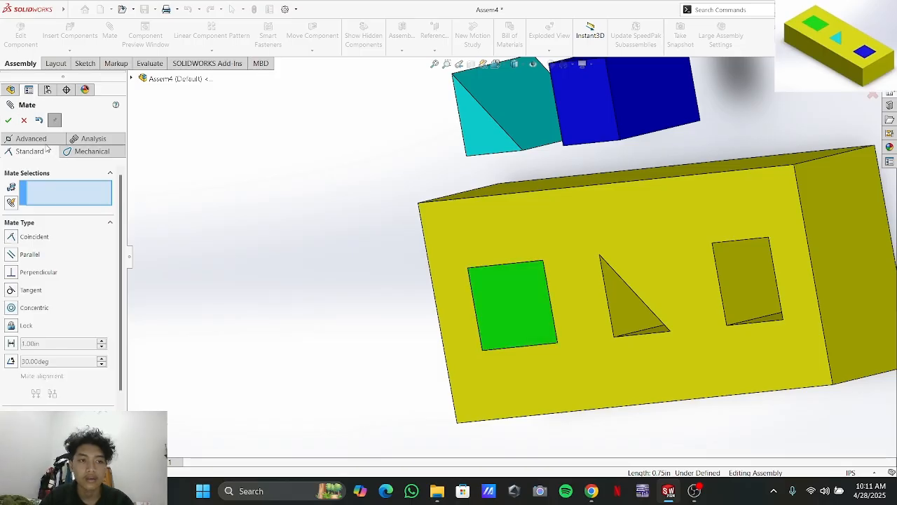
left_click(9, 120)
Try to move the green block within the rectangular hole, and clear the selection
middle_click_drag(254, 231, 299, 219)
left_click(422, 327)
mouse_move(422, 327)
left_mouse_down()
mouse_move(345, 332)
mouse_move(423, 321)
mouse_move(413, 318)
left_mouse_up()
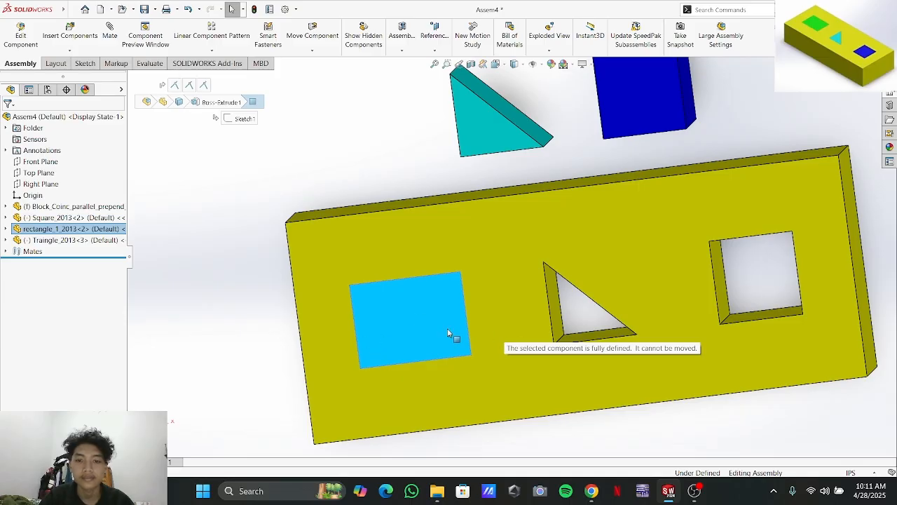
left_click(374, 173)
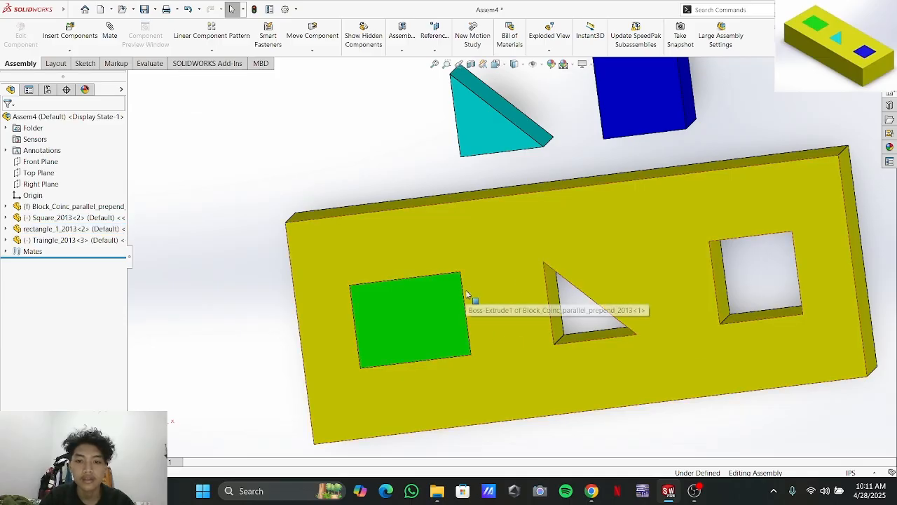
Examine the loose cyan triangle part and the yellow block's triangular hole from near and far
scroll(617, 354, "down", 3)
scroll(751, 373, "up", 4)
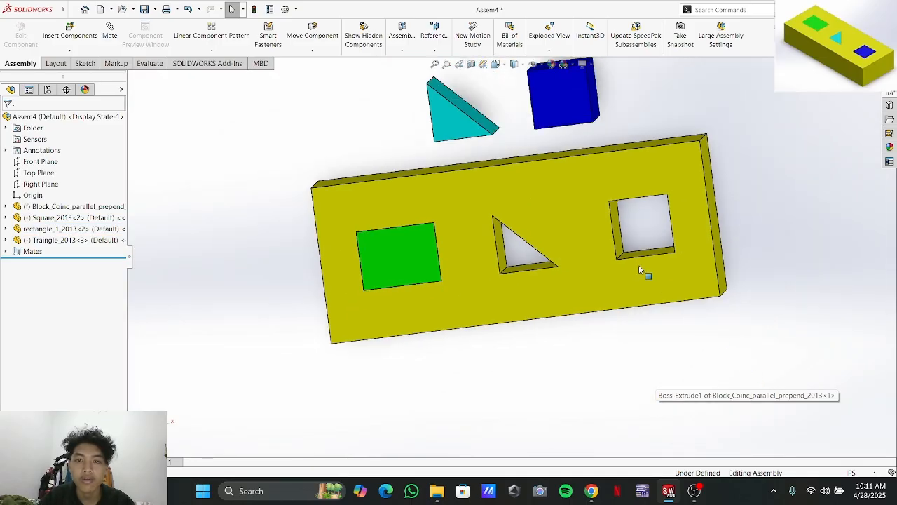
scroll(610, 140, "down", 3)
scroll(593, 129, "up", 4)
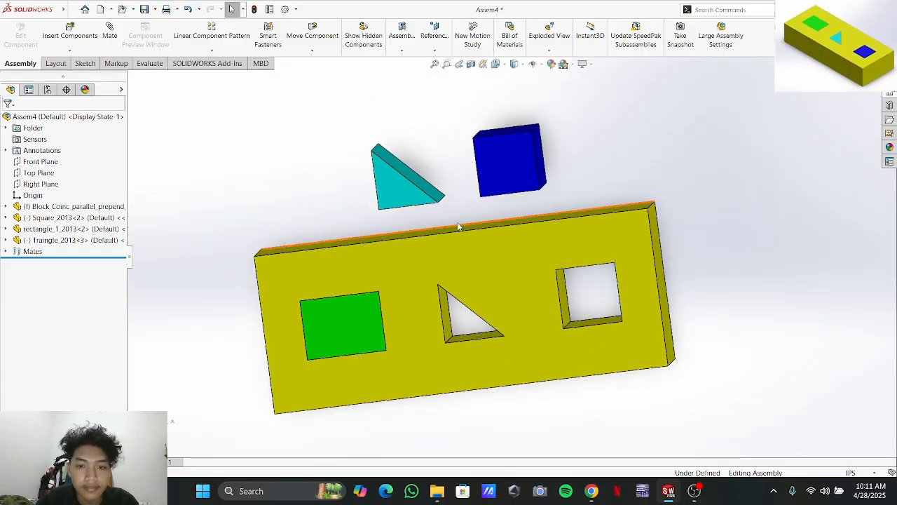
scroll(428, 223, "down", 1)
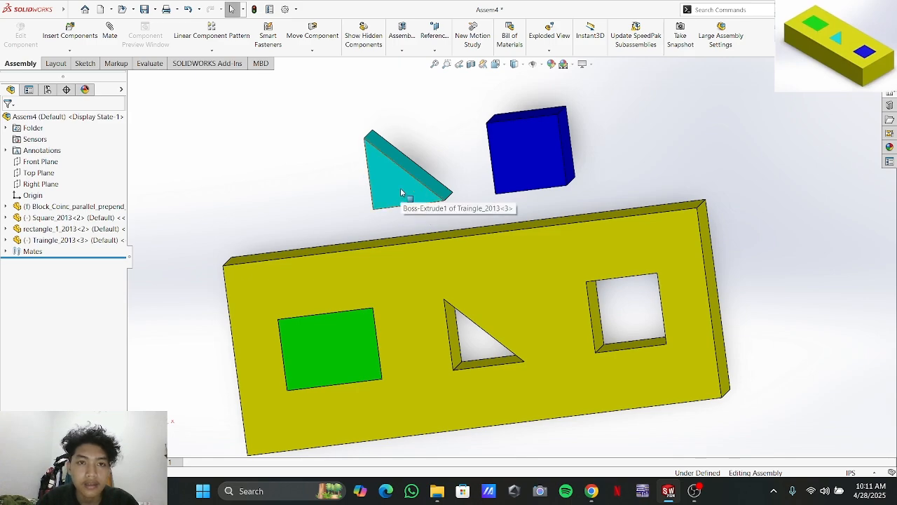
scroll(393, 196, "down", 3)
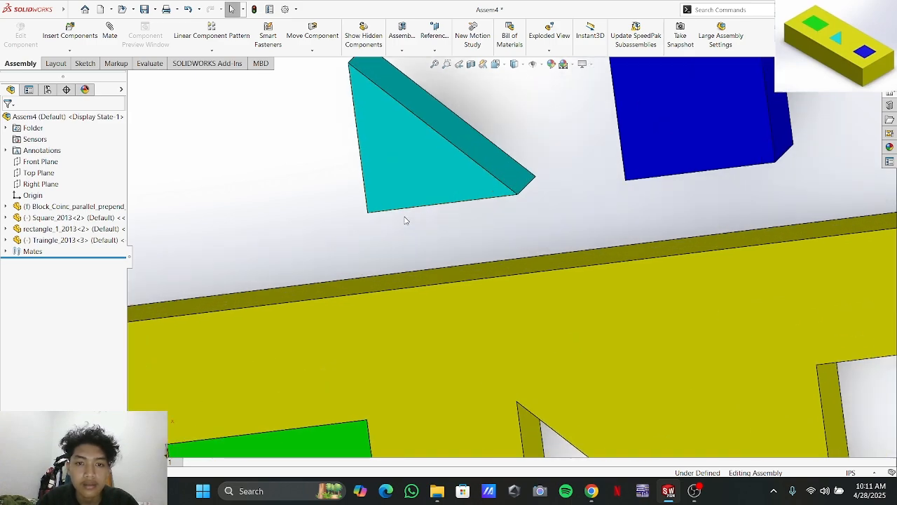
scroll(421, 186, "up", 4)
scroll(464, 210, "down", 1)
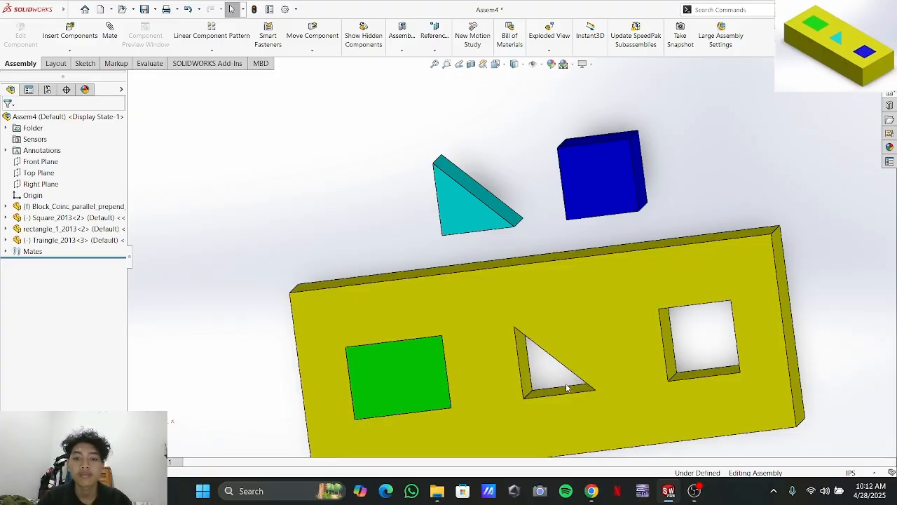
scroll(559, 380, "down", 2)
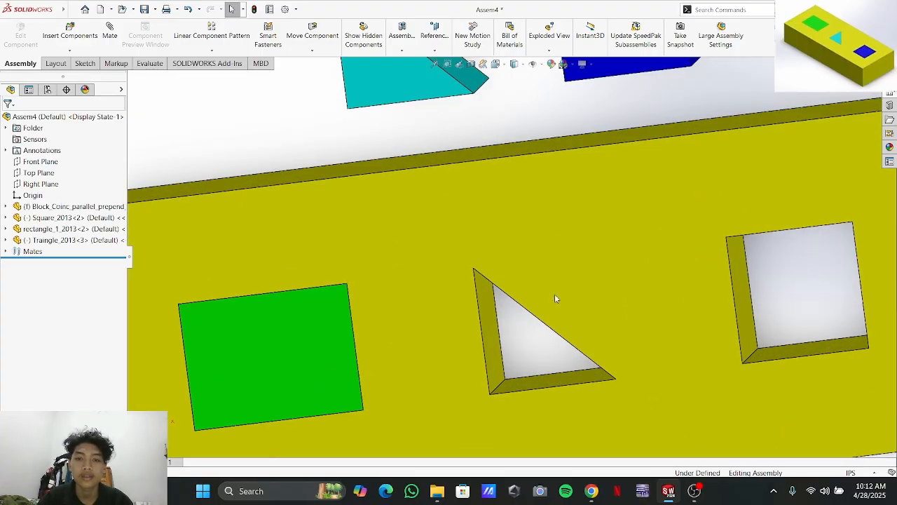
scroll(557, 312, "up", 2)
Mate the cyan triangle's bottom face perpendicular to the triangular hole's vertical side face, and move the part up beyond the yellow block's upper edge
middle_click_drag(541, 227, 525, 156)
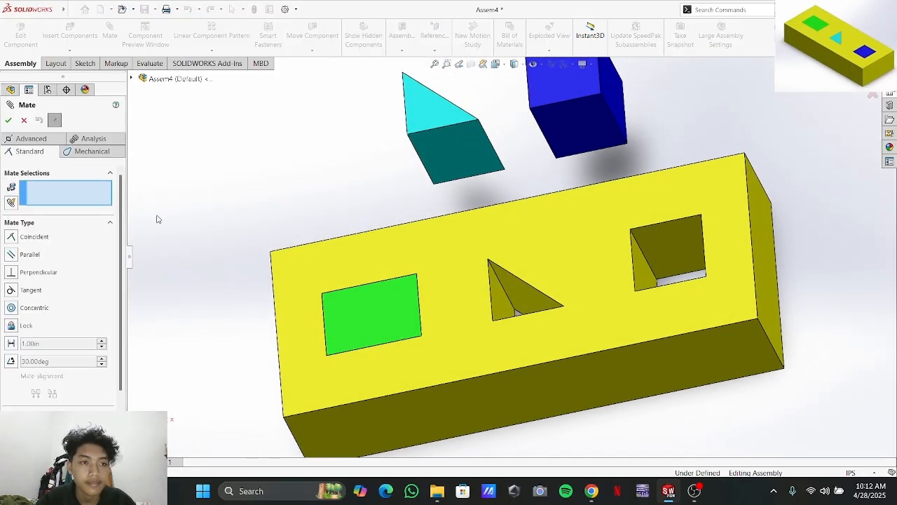
left_click(442, 165)
middle_click_drag(511, 224, 493, 293)
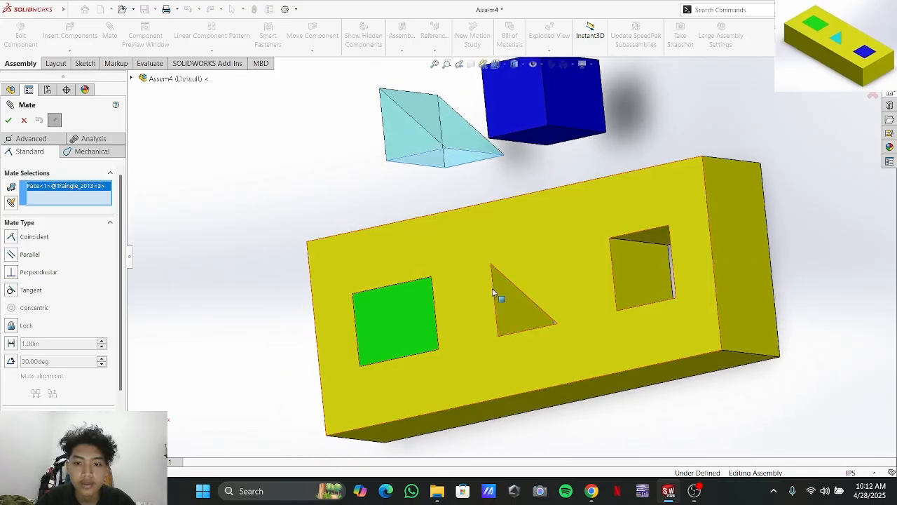
left_click(507, 301)
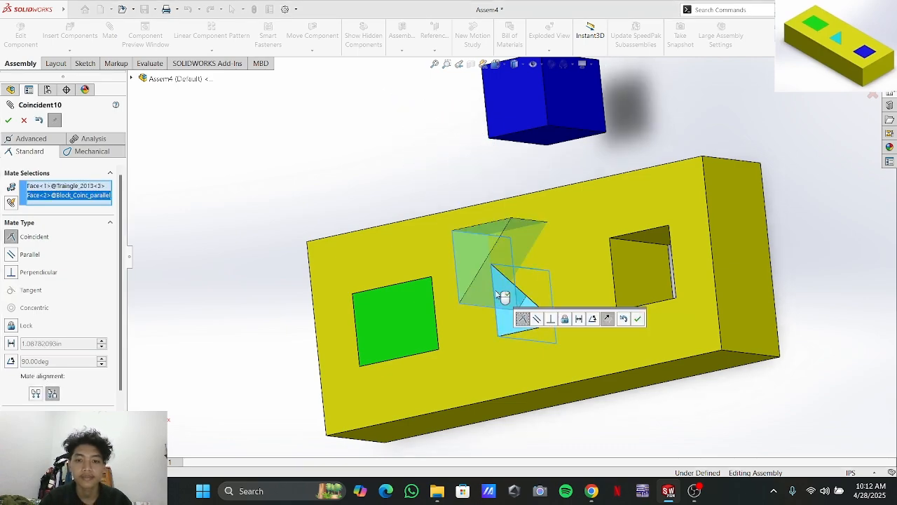
left_click(11, 273)
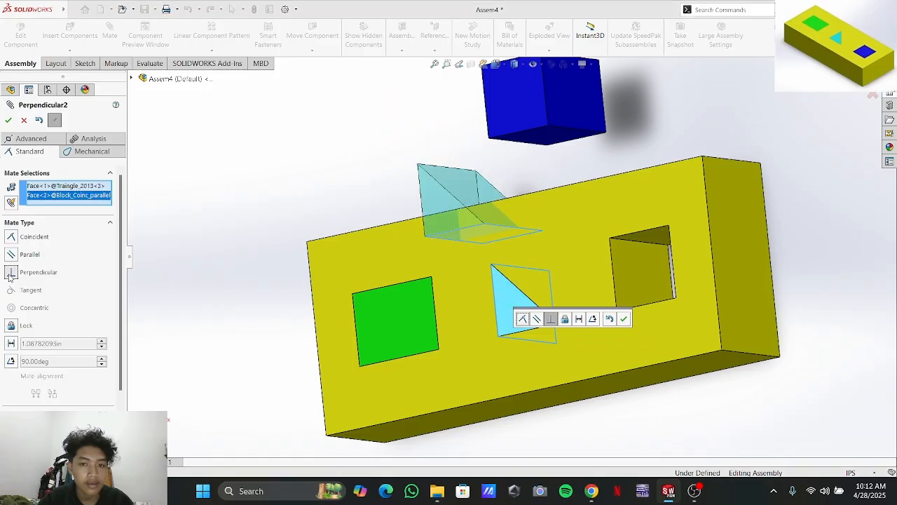
left_click(9, 121)
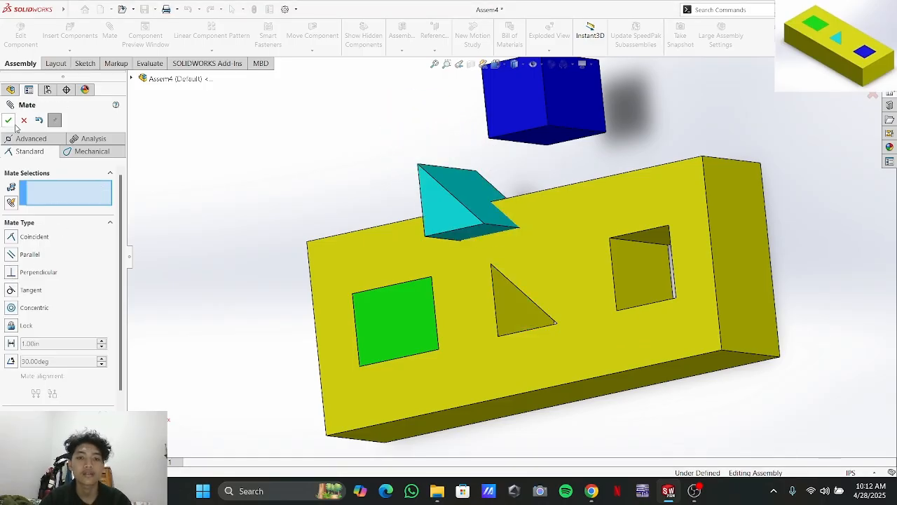
left_click_drag(471, 217, 497, 186)
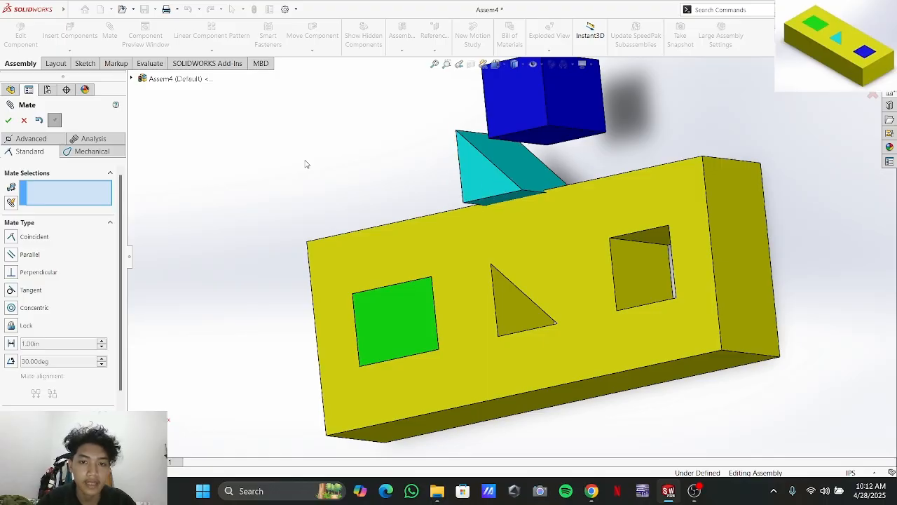
left_click(8, 121)
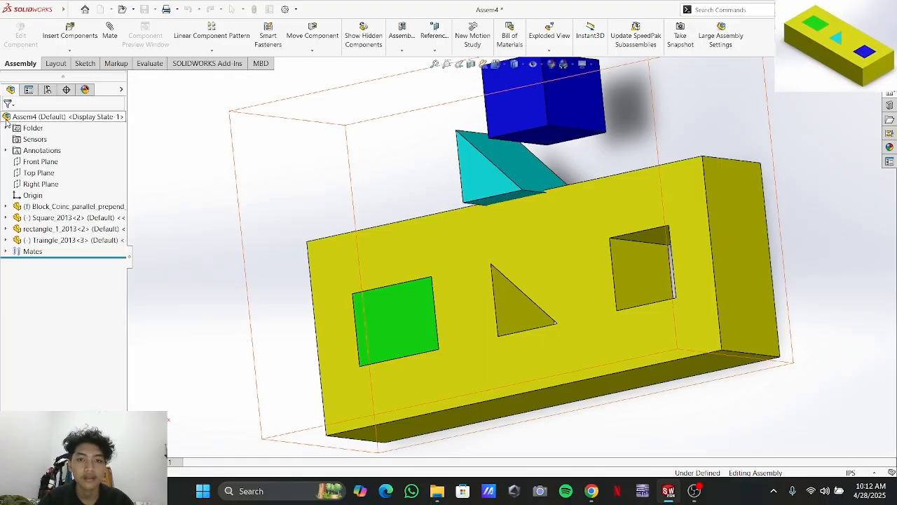
Mate the cyan triangle's right front vertex coincident with the triangular hole's right vertex, and swing the part about that vertex
middle_click_drag(549, 289, 557, 230)
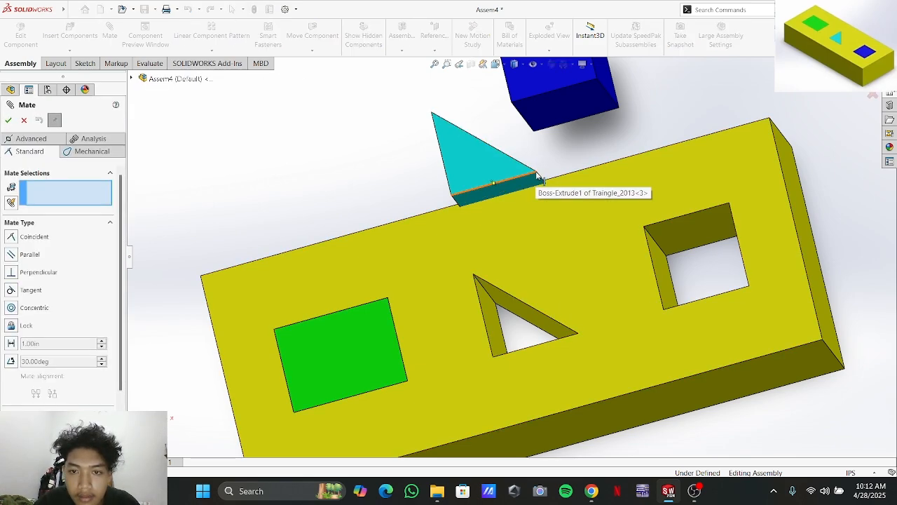
scroll(537, 176, "down", 2)
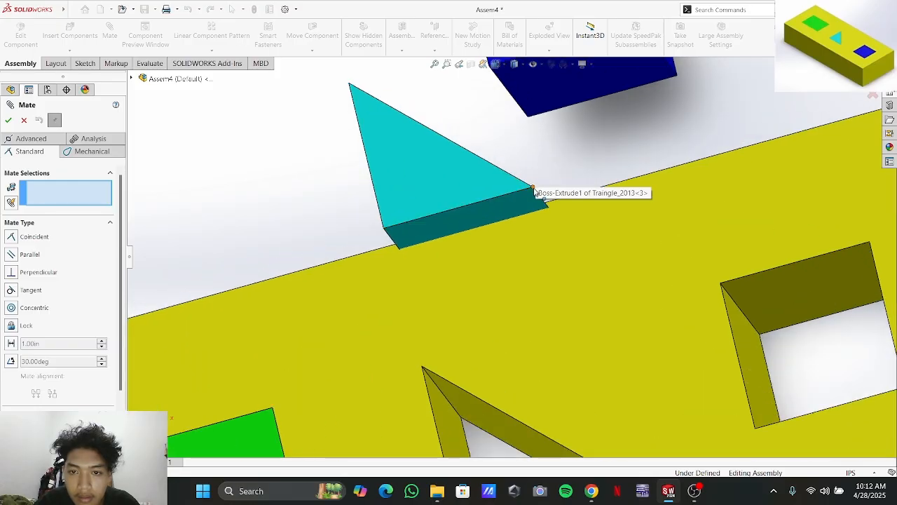
left_click(534, 189)
scroll(606, 340, "up", 3)
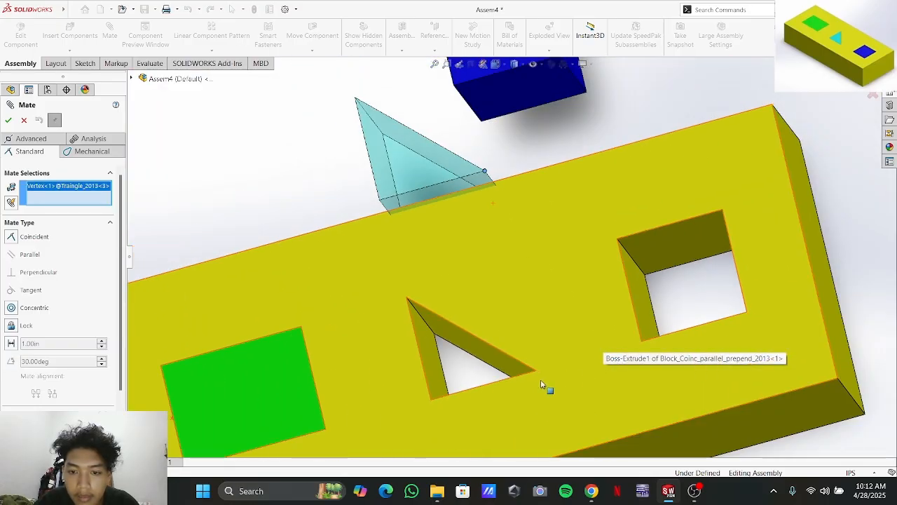
left_click(535, 371)
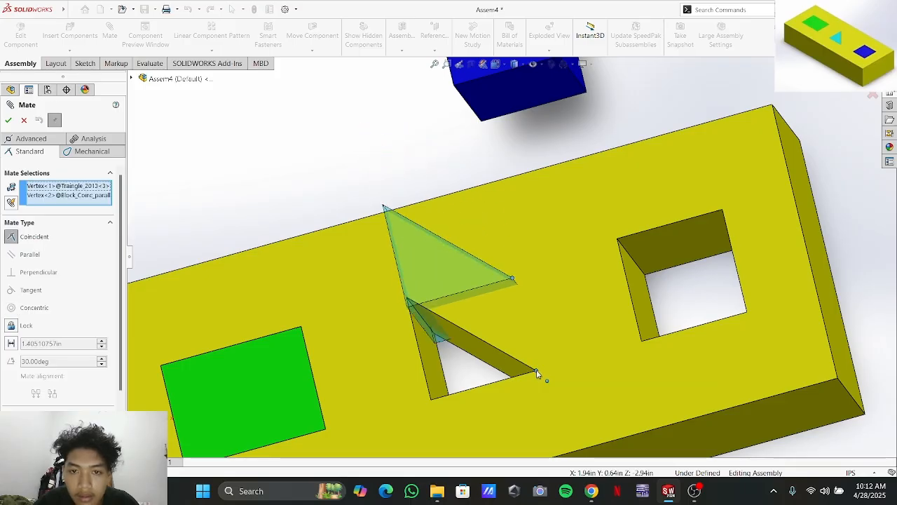
left_click(8, 121)
left_click(8, 121)
left_click_drag(452, 355, 442, 277)
key("Escape")
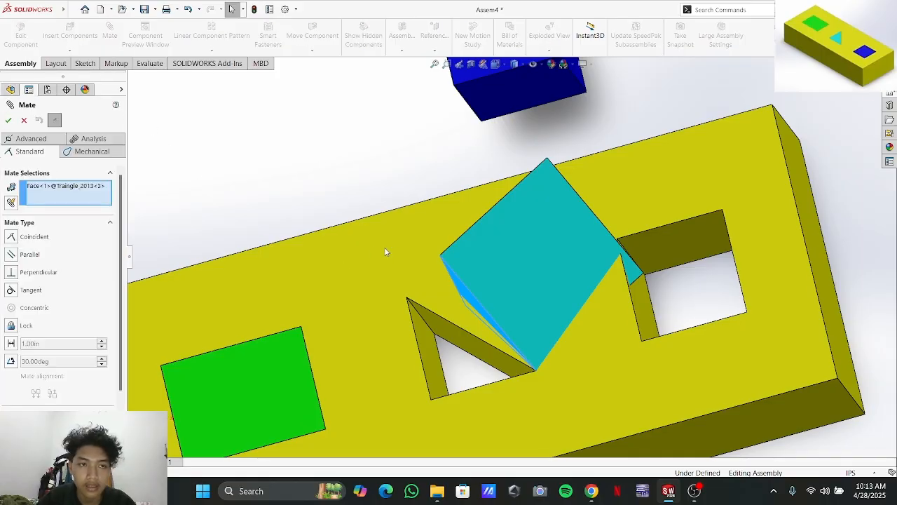
scroll(442, 261, "down", 3)
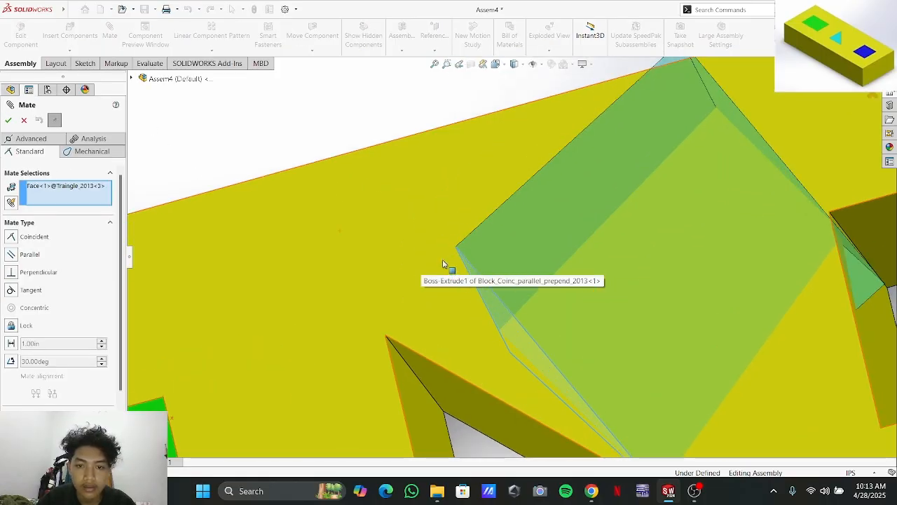
scroll(469, 241, "up", 1)
left_click(25, 121)
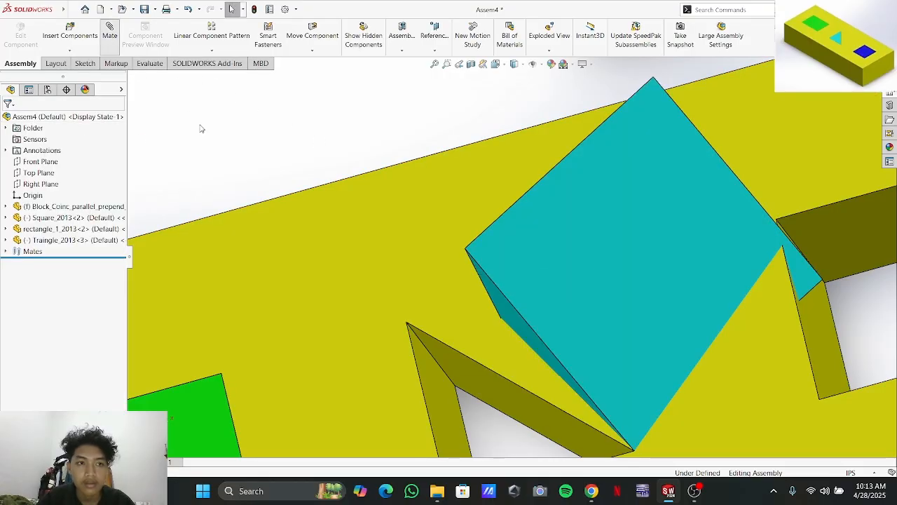
Mate the cyan triangle's front upper vertex coincident with the triangular hole's upper vertex, and leave the Mate command
left_click(467, 251)
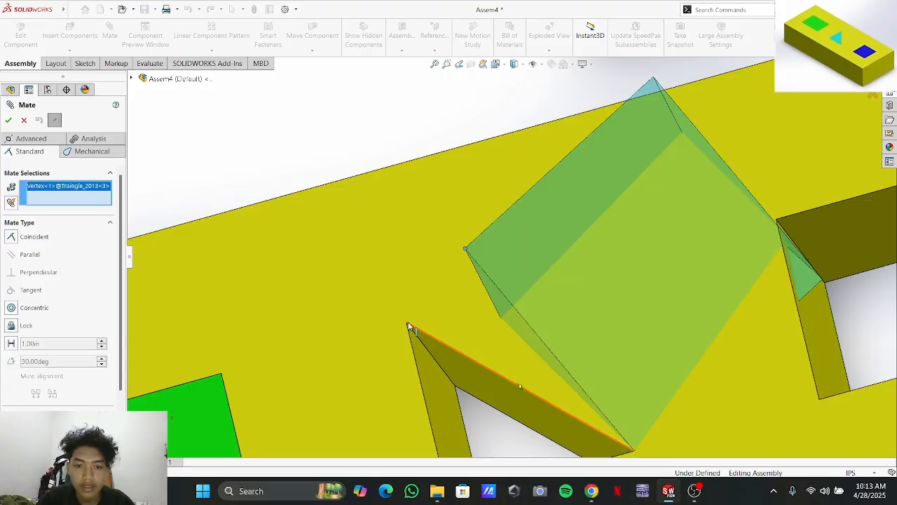
scroll(412, 322, "down", 2)
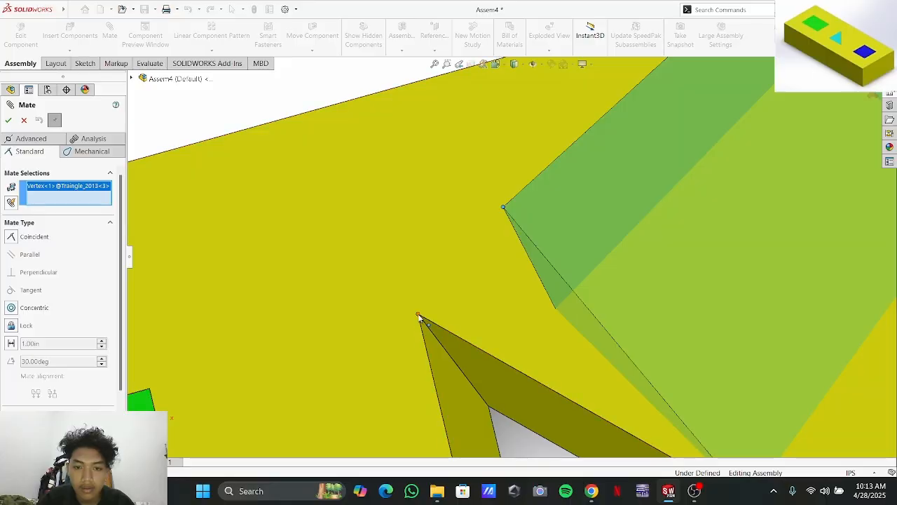
left_click(418, 317)
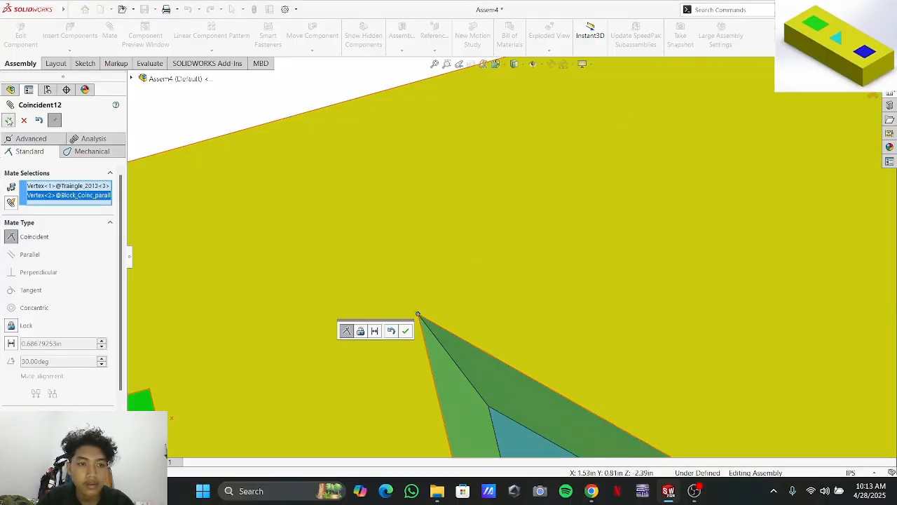
left_click(8, 121)
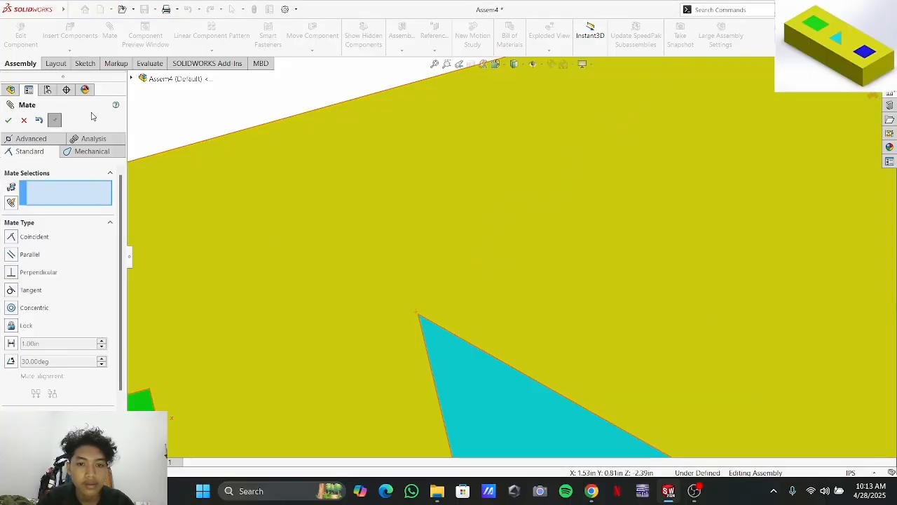
left_click(22, 120)
Try to move the cyan triangle within the triangular hole, and clear the selection
scroll(528, 286, "up", 6)
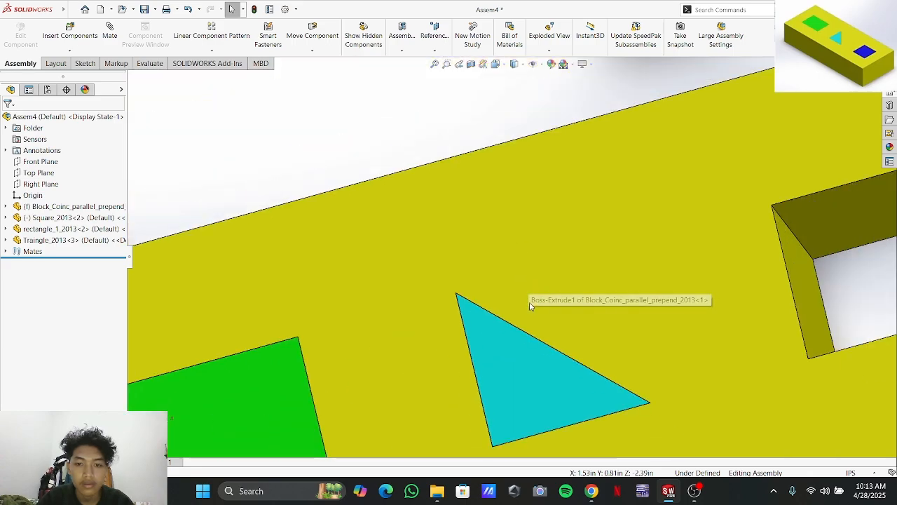
left_click(527, 338)
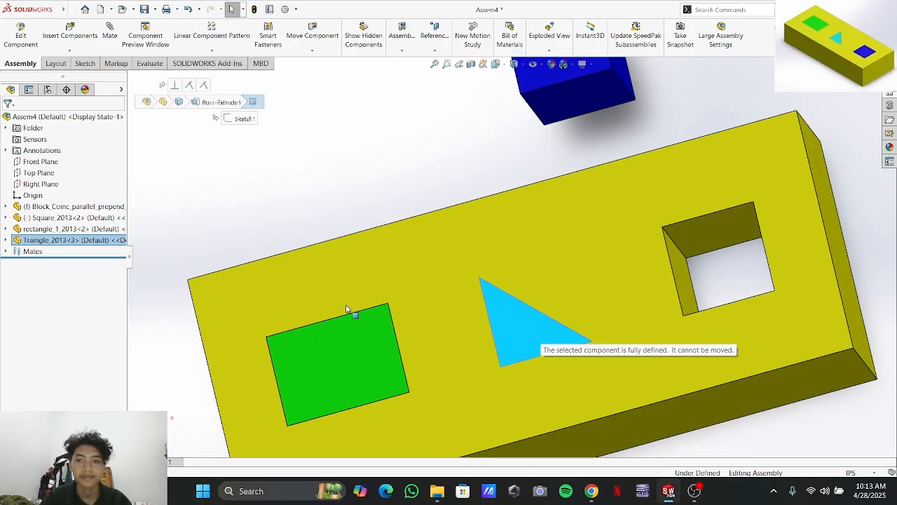
scroll(748, 204, "down", 4)
scroll(747, 210, "up", 6)
left_click(678, 152)
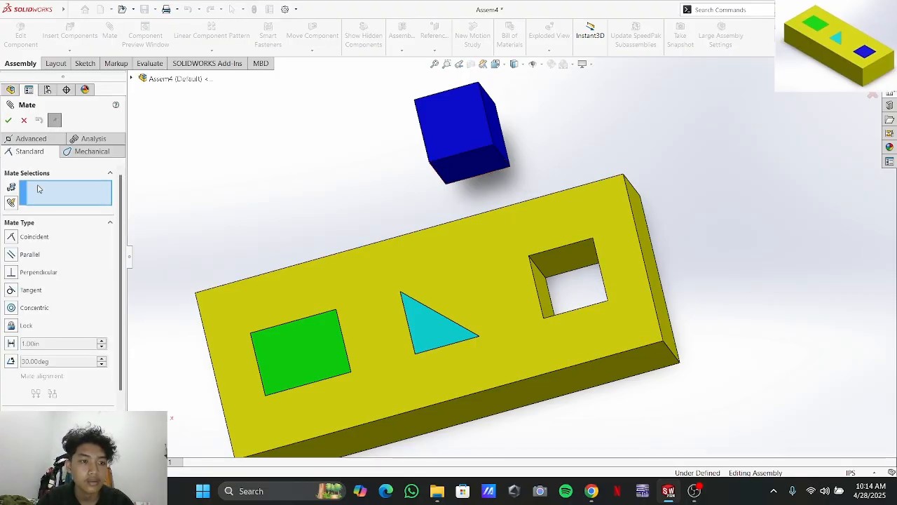
Mate the blue square's lower front side face parallel to the square hole's upper inner side face, and leave the Mate command
left_click(30, 254)
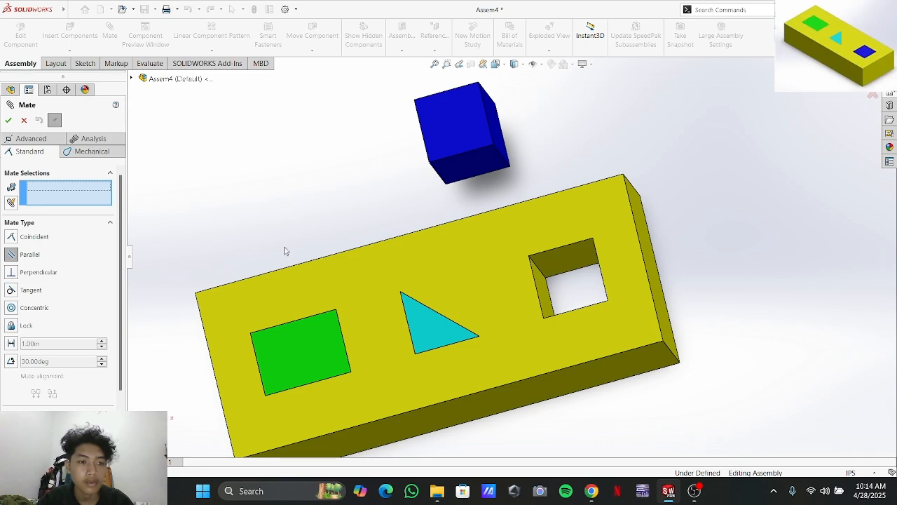
left_click(460, 172)
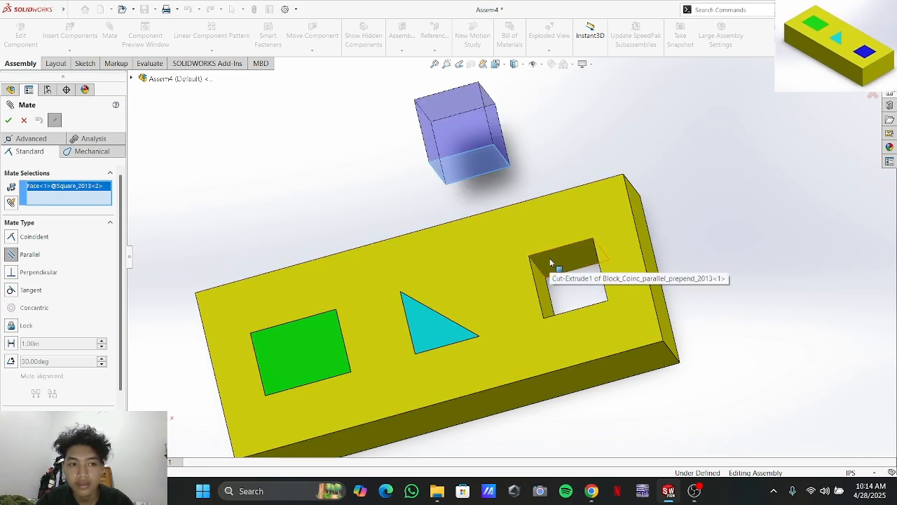
left_click(550, 259)
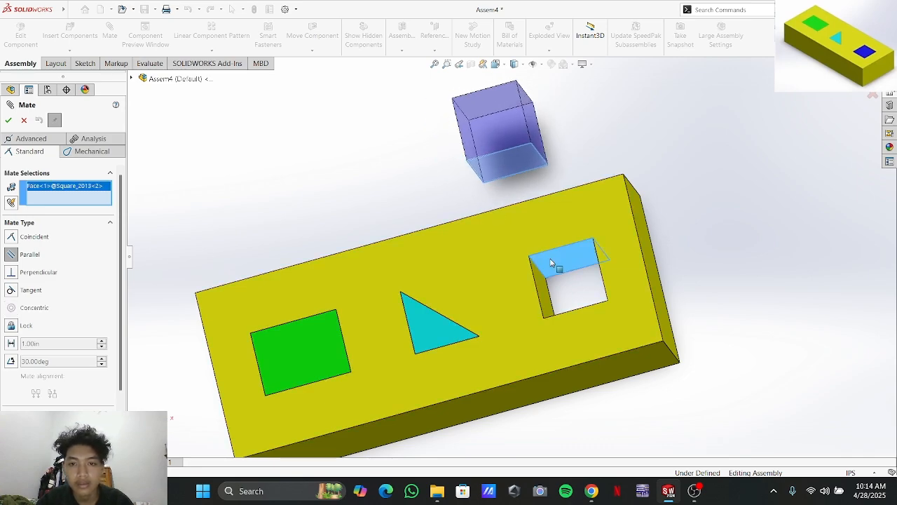
left_click(8, 121)
middle_click_drag(533, 220, 595, 298)
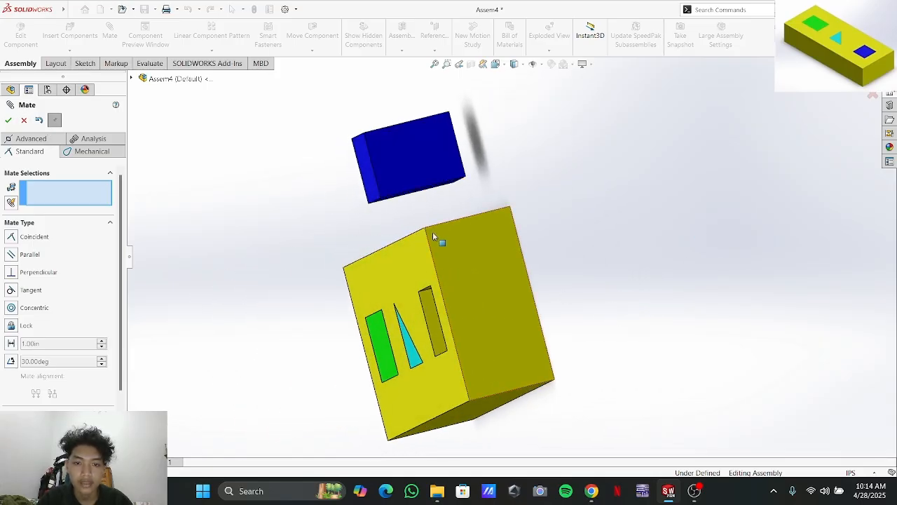
middle_click_drag(417, 263, 358, 200)
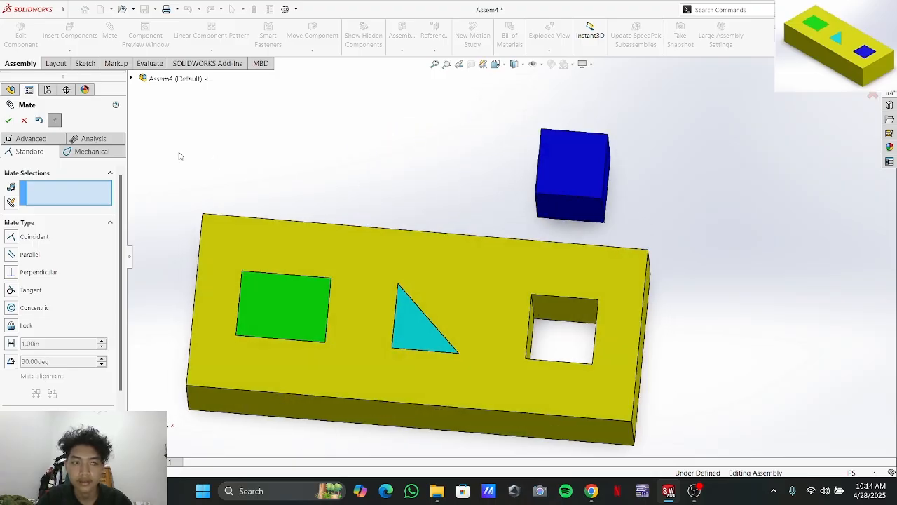
left_click(9, 120)
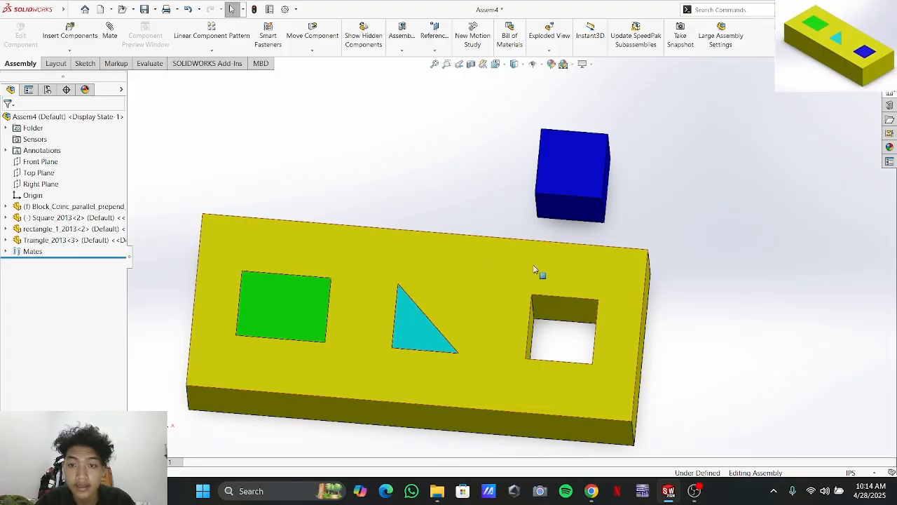
Mate the blue square's front lower edge coincident with the square hole's lower edge on the yellow block's top face
left_click(110, 31)
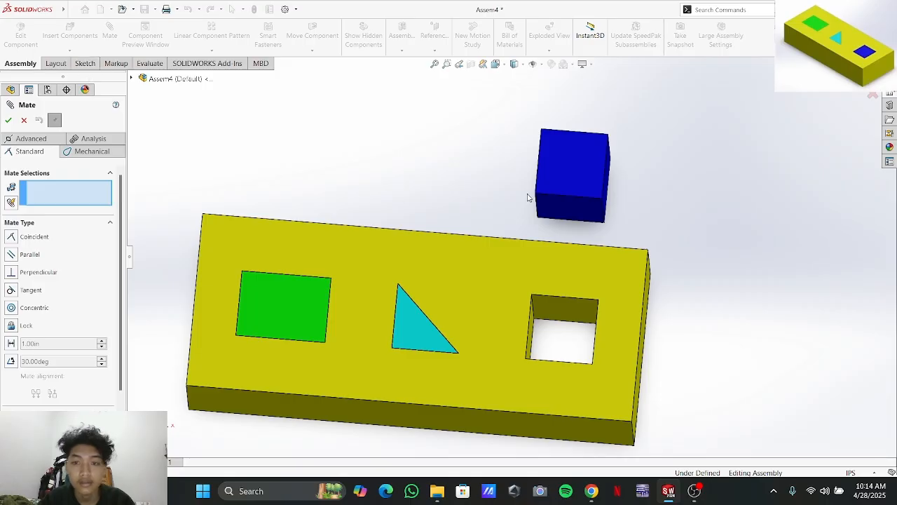
left_click(559, 197)
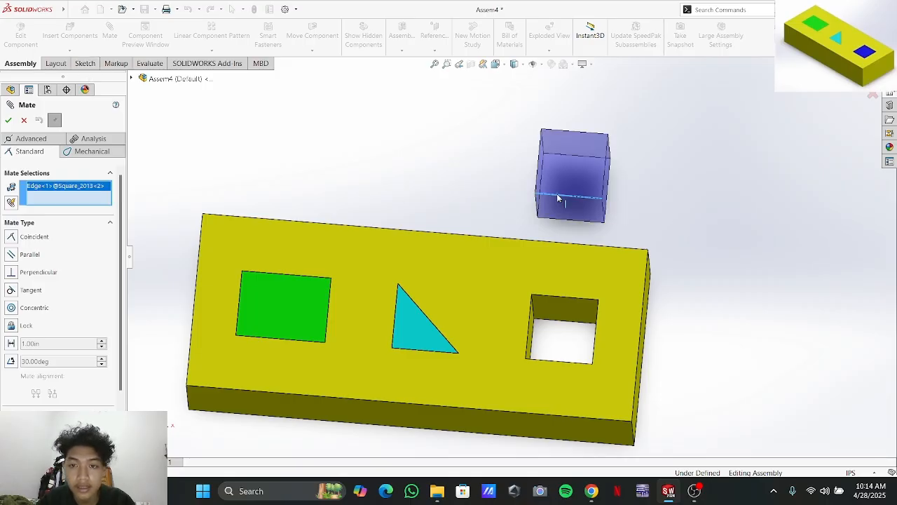
left_click(543, 363)
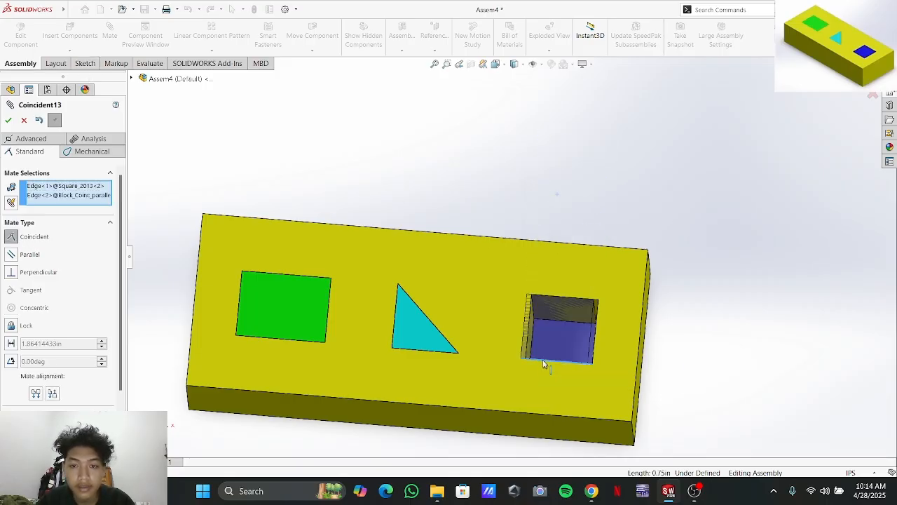
left_click(9, 120)
Mate the blue square's right upper edge coincident with the square hole's right edge, leave the Mate command, and clear the selection
scroll(657, 321, "down", 5)
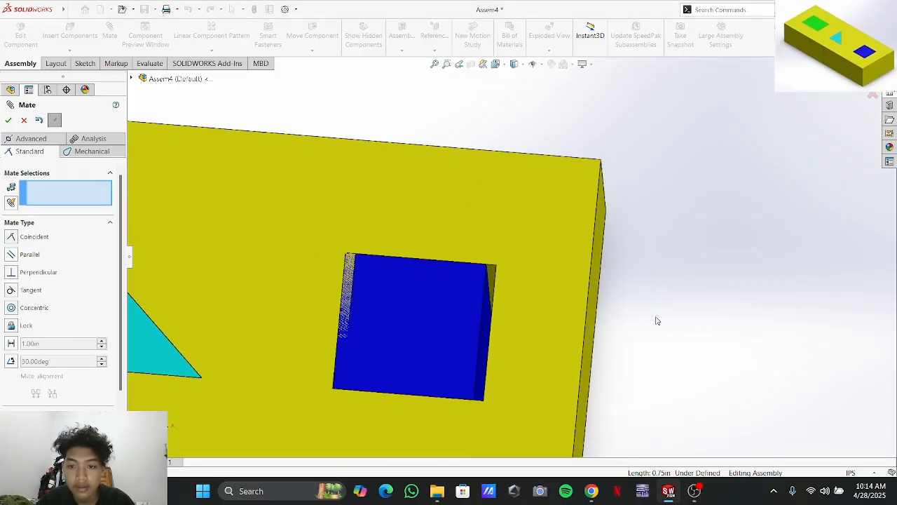
scroll(657, 320, "down", 2)
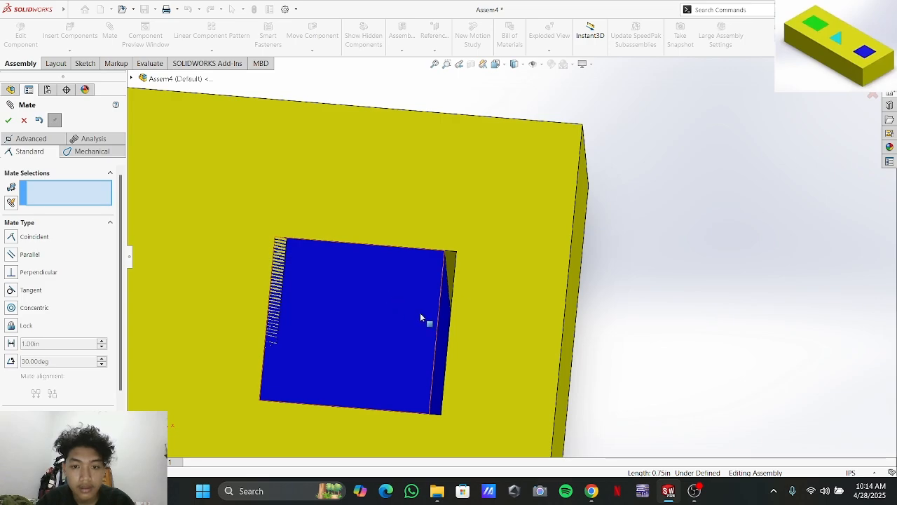
left_click(439, 352)
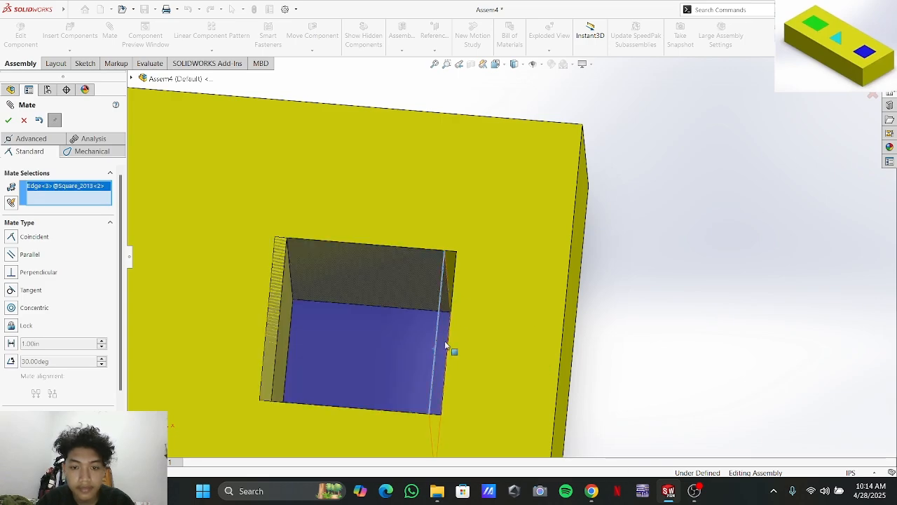
left_click(447, 343)
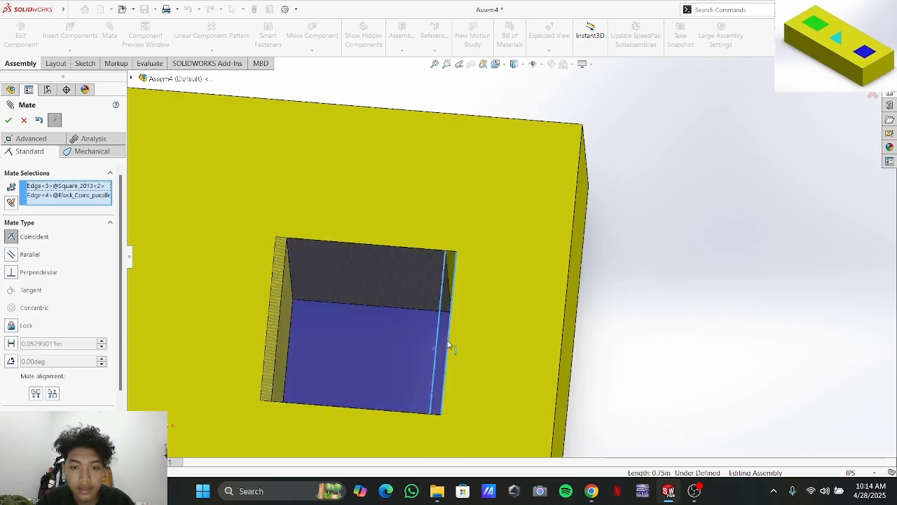
left_click(8, 121)
left_click(9, 120)
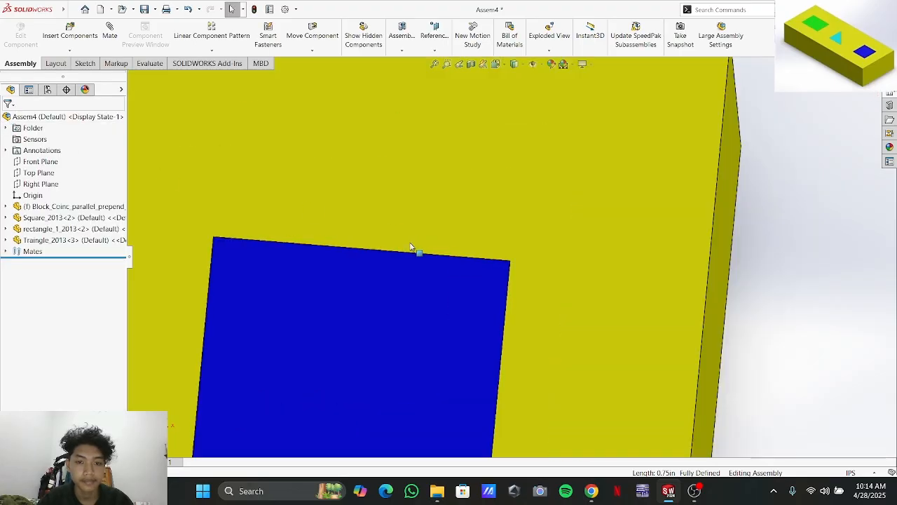
key("f")
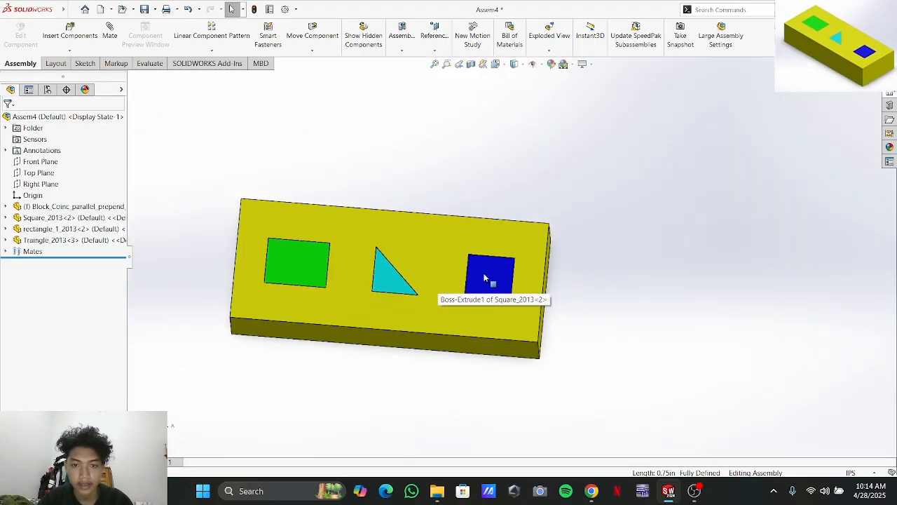
left_click(503, 285)
left_click(265, 191)
middle_click_drag(217, 190, 400, 267)
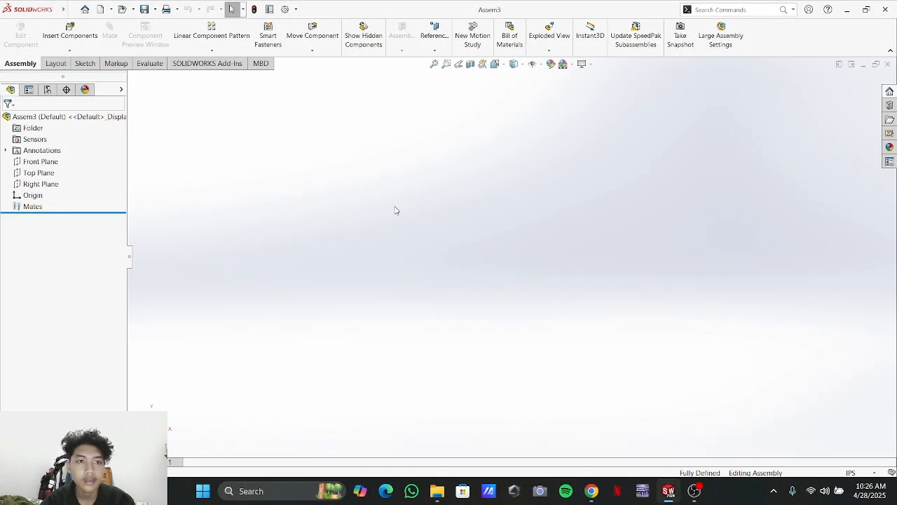
Insert Block_circles_2013 and circles_2013 from the tangent and concentric mates folder (60), placing the cylinder to the left of the magenta block
left_click(69, 35)
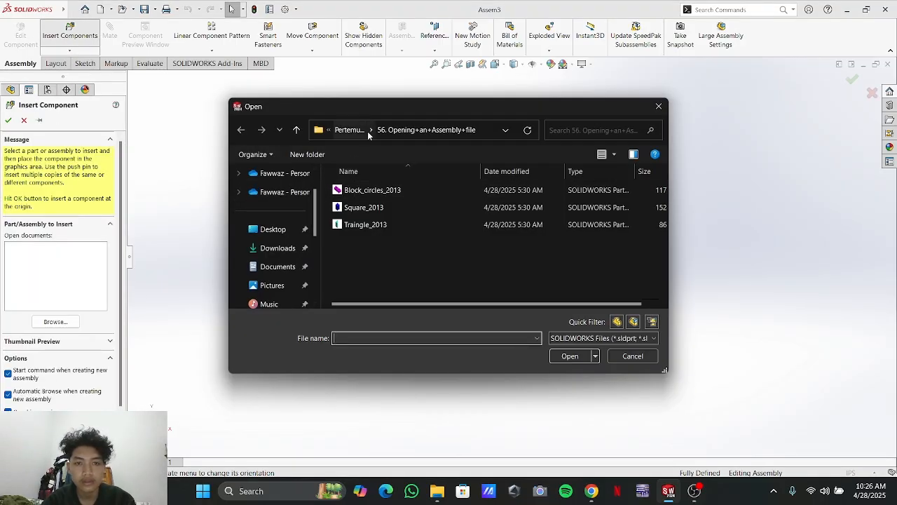
left_click(354, 132)
scroll(410, 223, "down", 1)
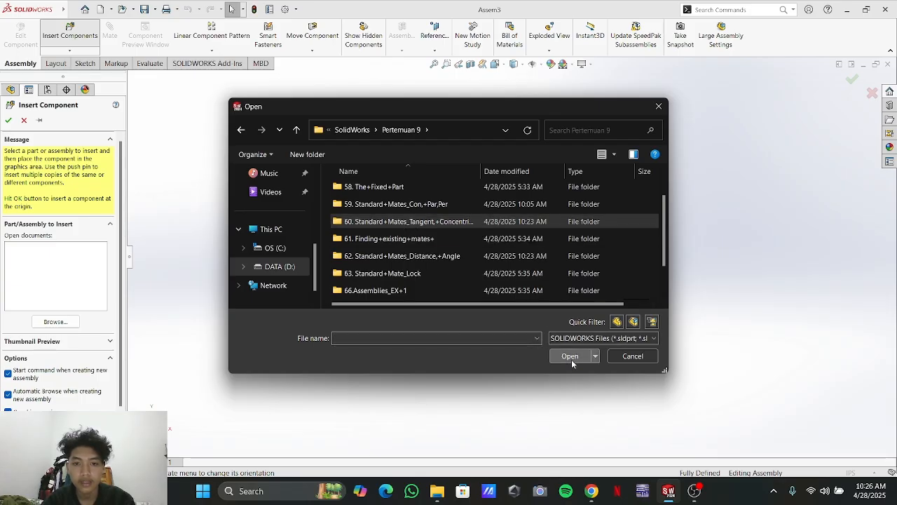
double_click(398, 221)
left_click(368, 188)
left_click(374, 208, "shift")
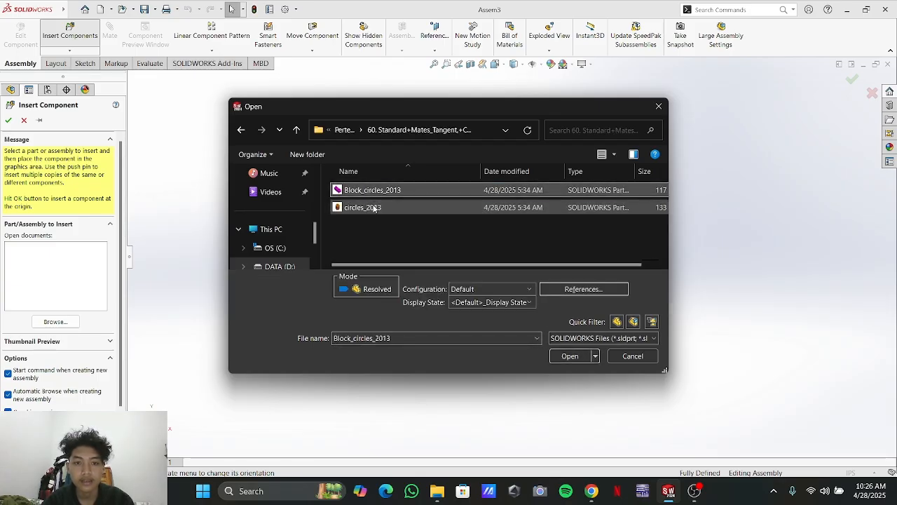
left_click(570, 356)
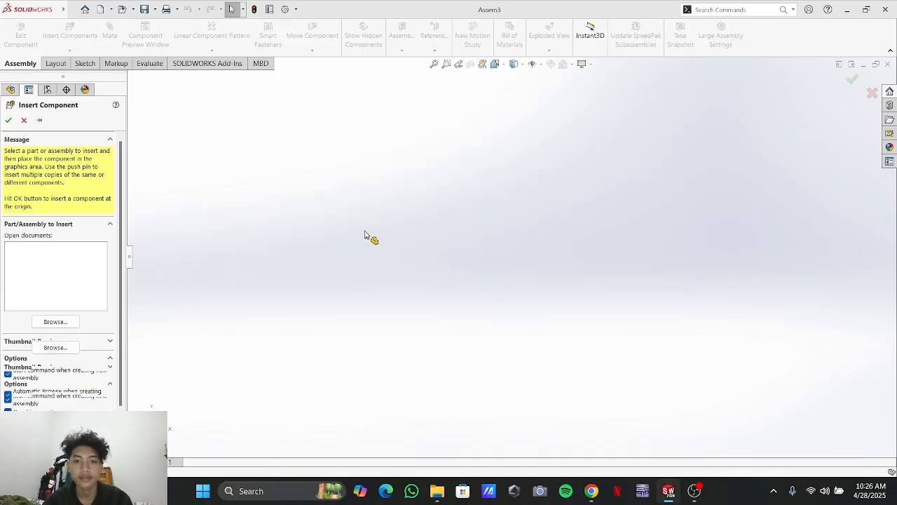
left_click(520, 265)
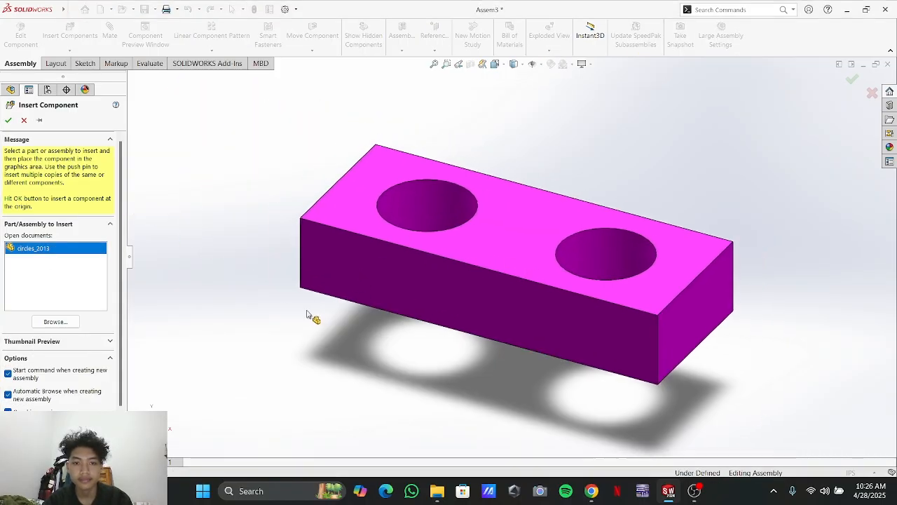
left_click(240, 290)
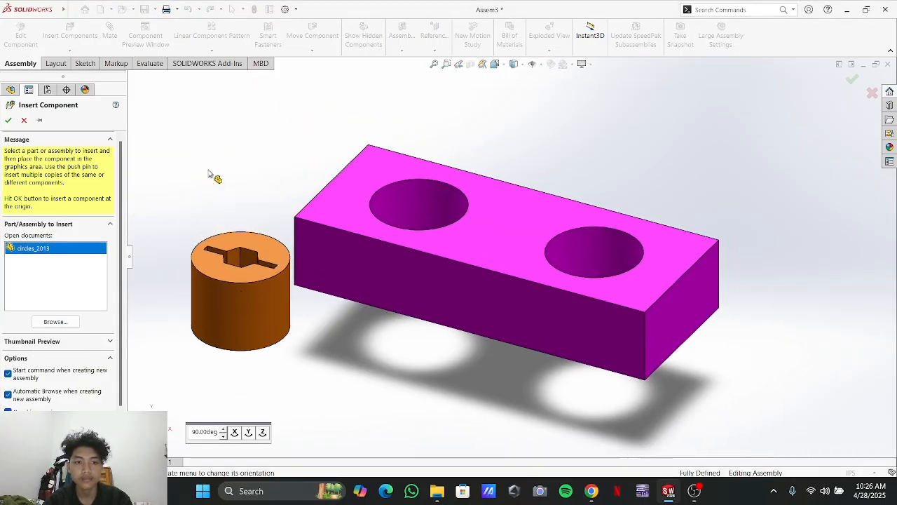
Switch to OBS, show the hidden source named Image, and return to the SOLIDWORKS assembly
key("alt+Tab")
key("alt+Tab")
key("alt+Tab")
key("alt+shift+Tab")
key("alt+shift+Tab")
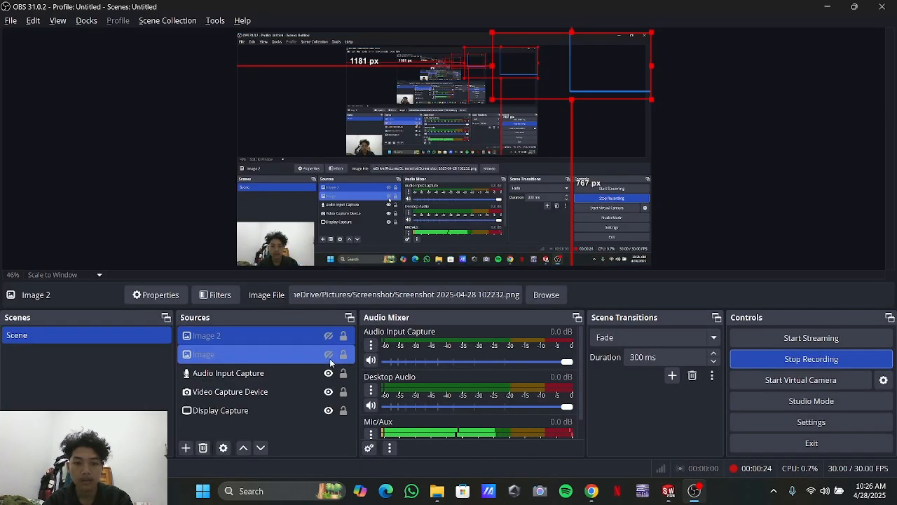
left_click(328, 355)
key("alt+Tab")
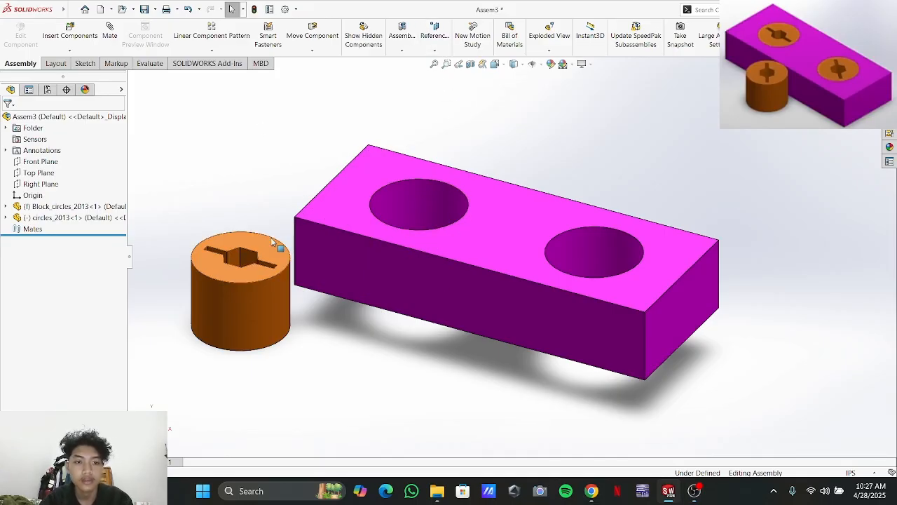
Move the orange cylinder up beside the magenta block, and place two copies of it behind and to the right of the block
left_click_drag(253, 242, 269, 184)
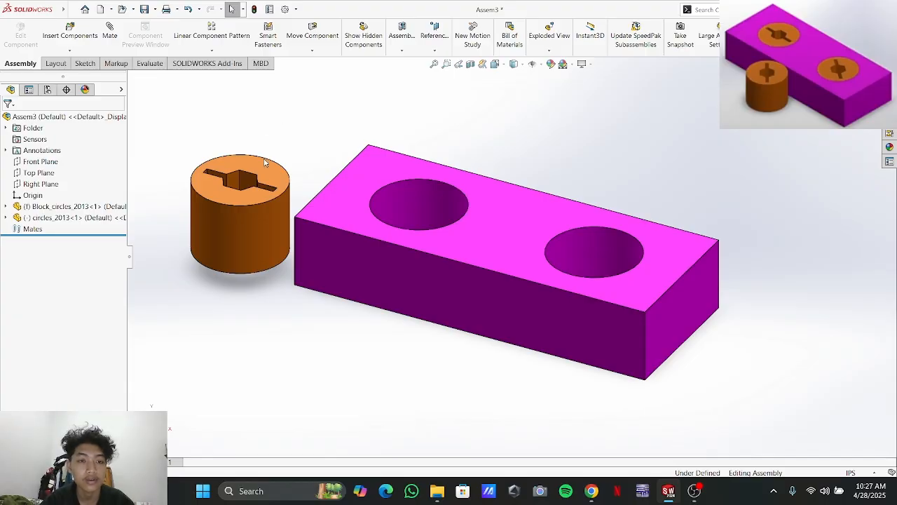
left_click_drag(261, 162, 547, 118, "ctrl")
left_click_drag(280, 177, 700, 161, "ctrl")
left_click(747, 303)
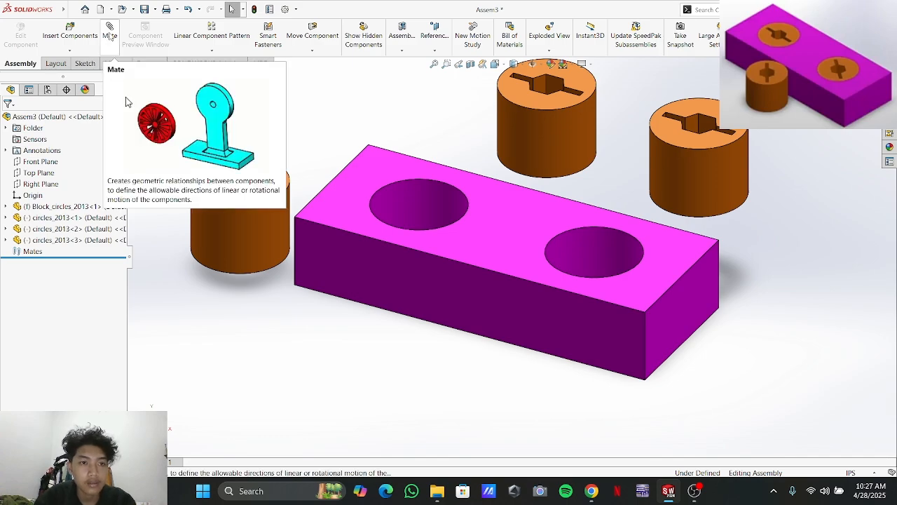
Mate the left orange cylinder concentric with the magenta block's left hole, and slide it out and back in flush with the top face
left_click(109, 35)
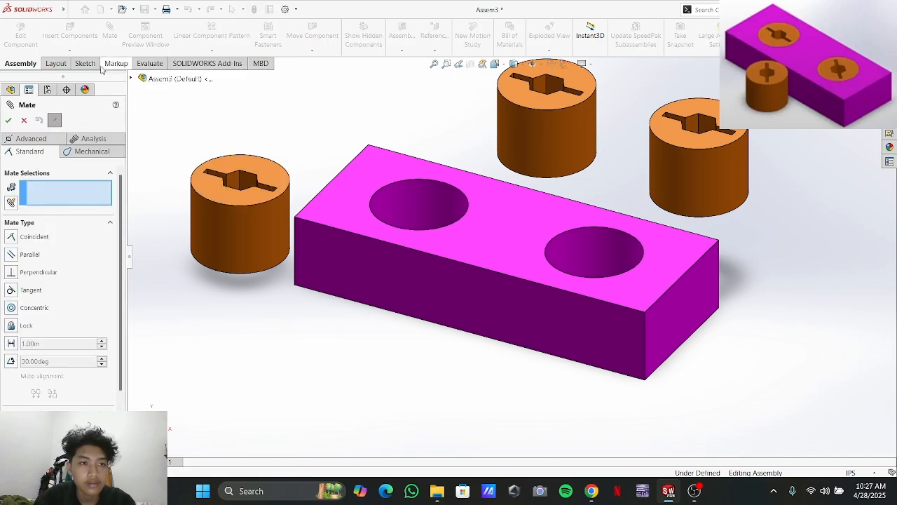
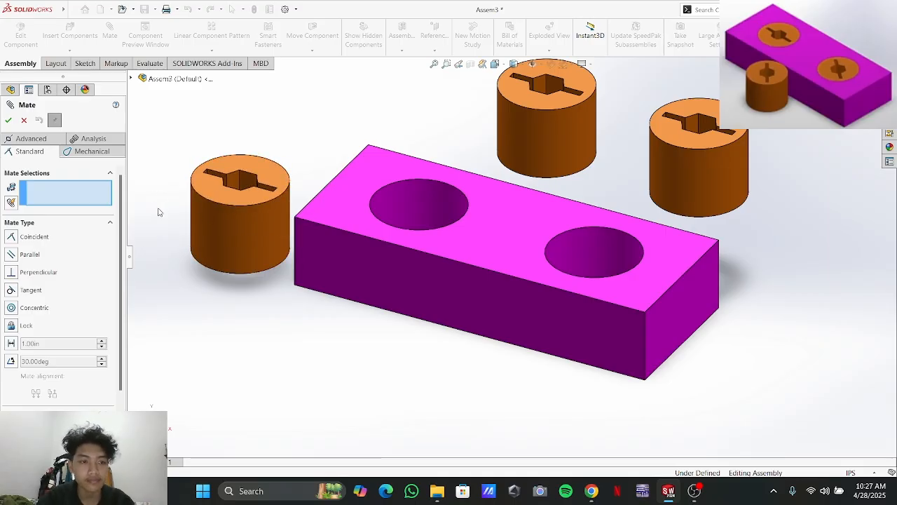
left_click(226, 236)
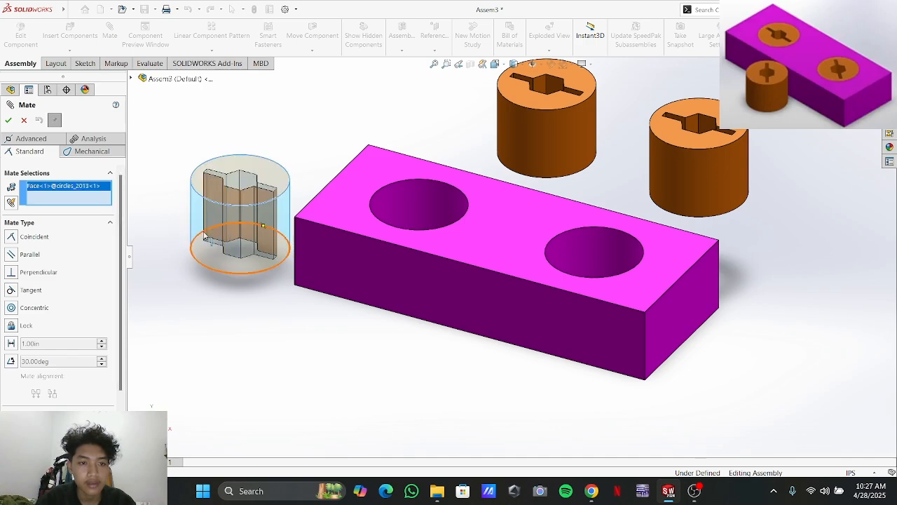
left_click(400, 197)
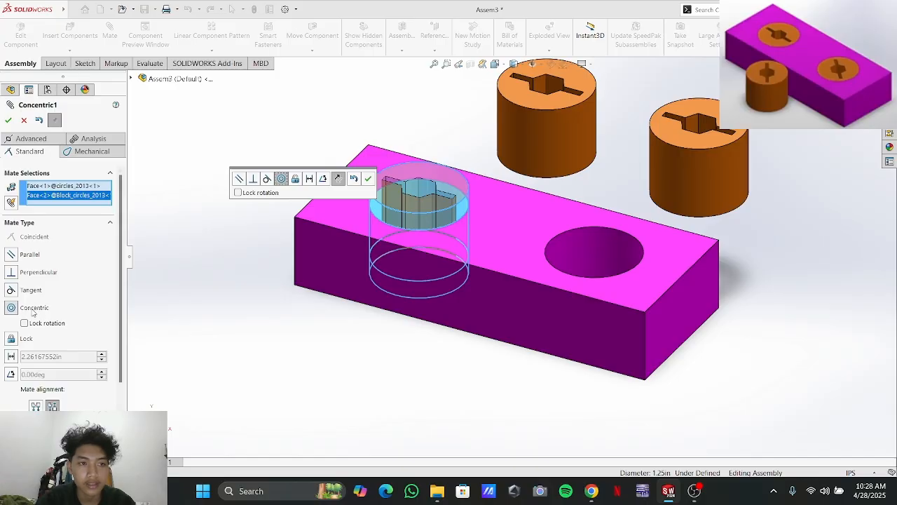
left_click(9, 120)
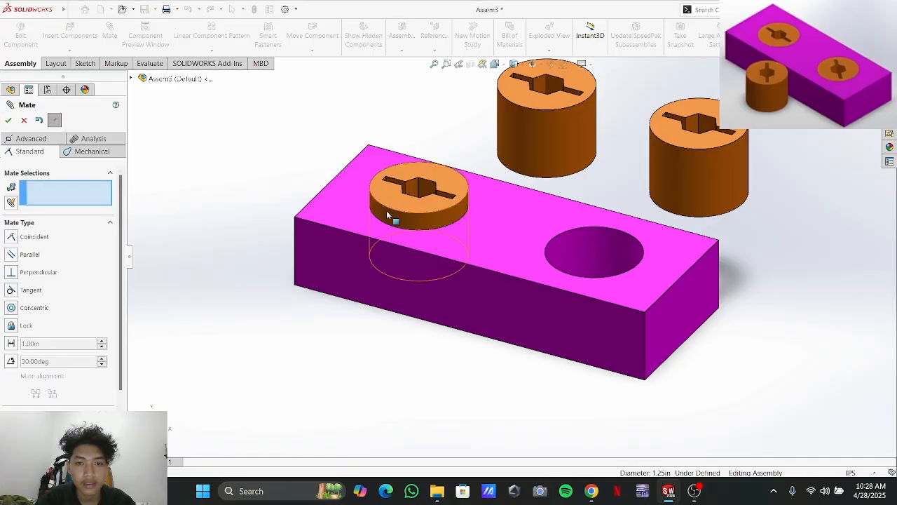
left_click_drag(396, 221, 400, 105)
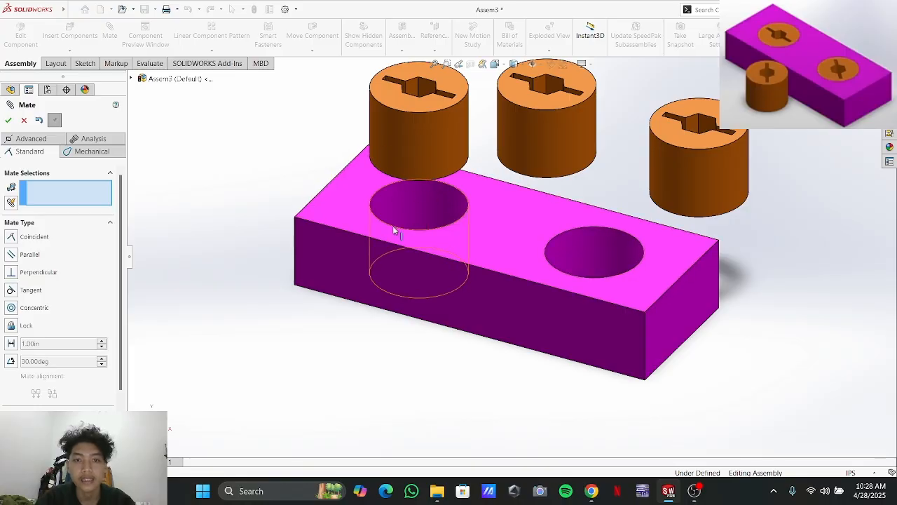
left_click_drag(395, 149, 391, 268)
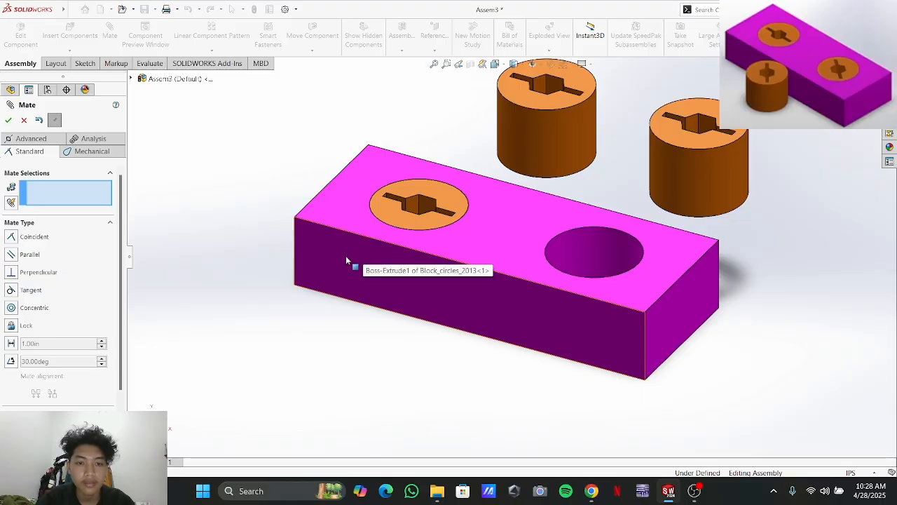
Mate a slot wall of the left-hole cylinder parallel to the block's long front face, and slide the cylinder slightly down its hole
left_click(424, 206)
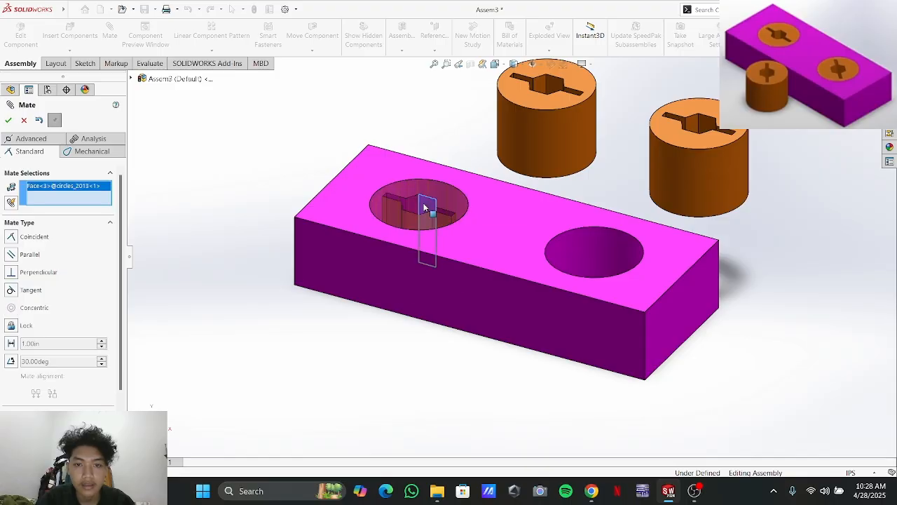
left_click(356, 258)
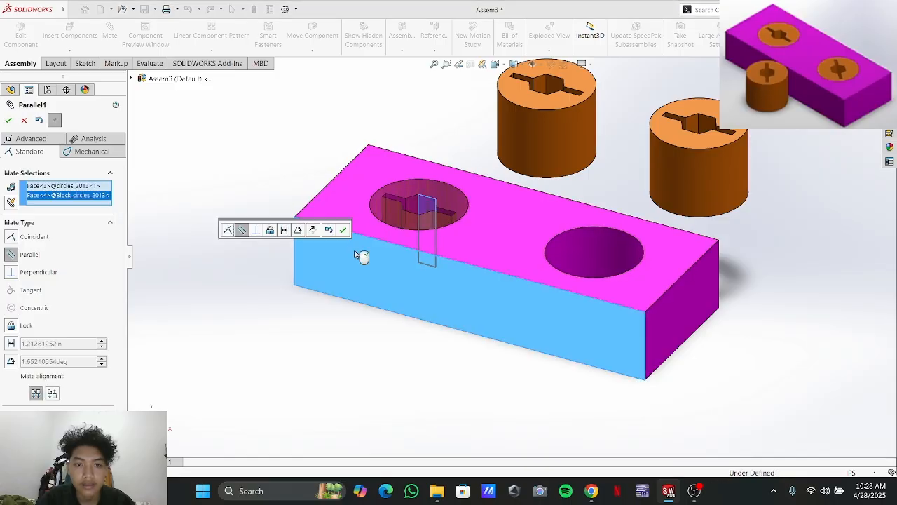
left_click(8, 120)
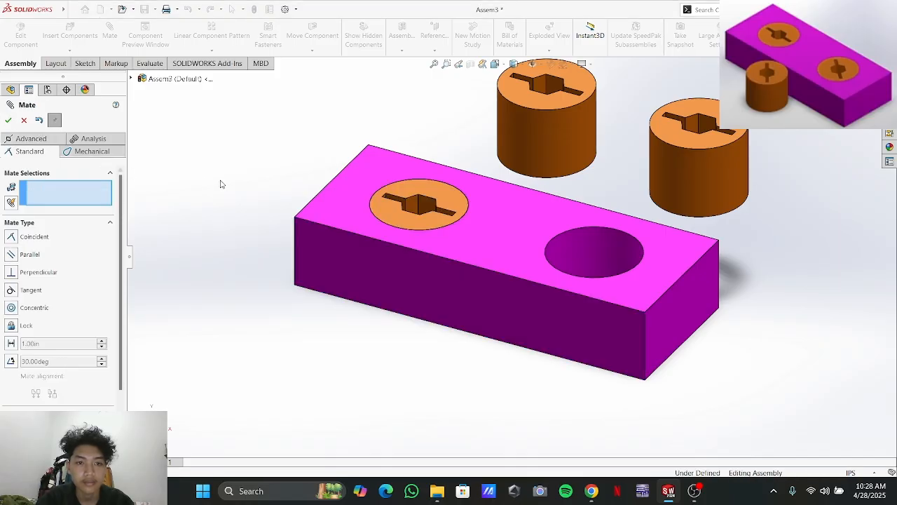
left_click(8, 120)
left_click_drag(391, 208, 429, 203)
key("Escape")
key("Escape")
left_click(309, 158)
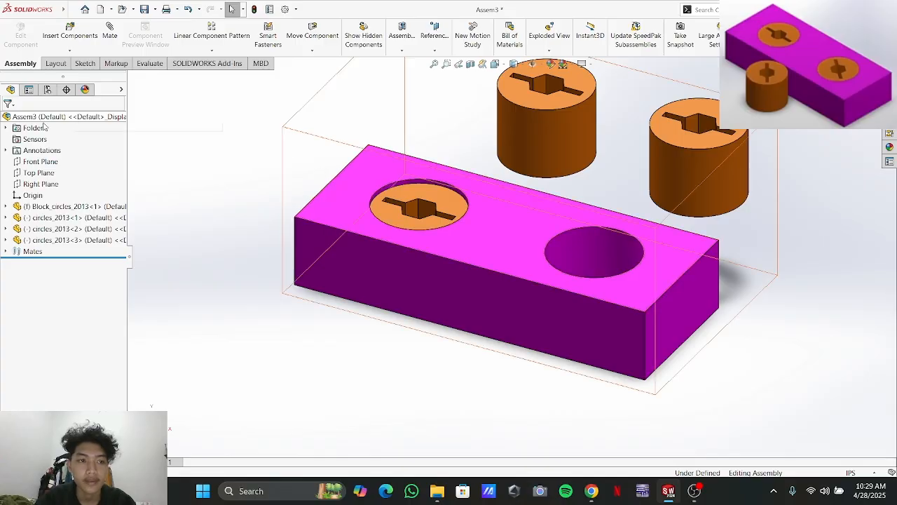
Mate the left-hole cylinder's top face coincident with the magenta block's top face
left_click(110, 31)
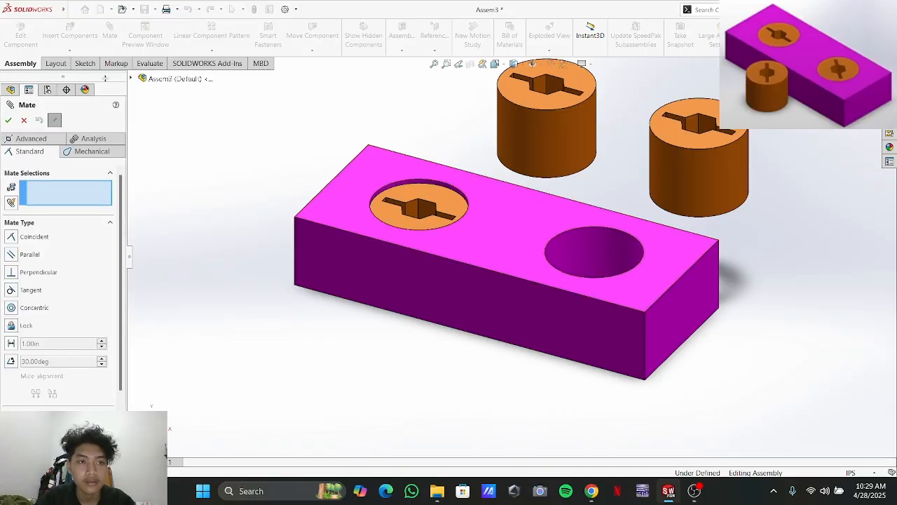
left_click(385, 210)
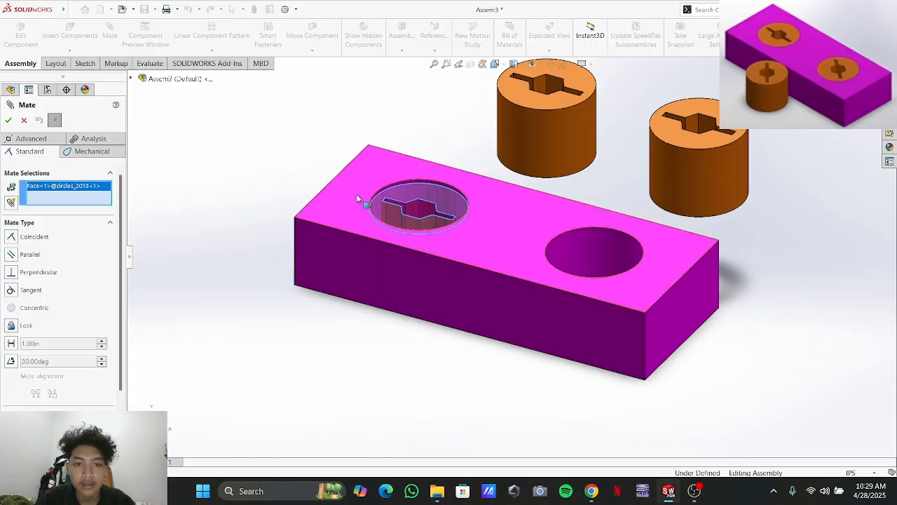
left_click(345, 195)
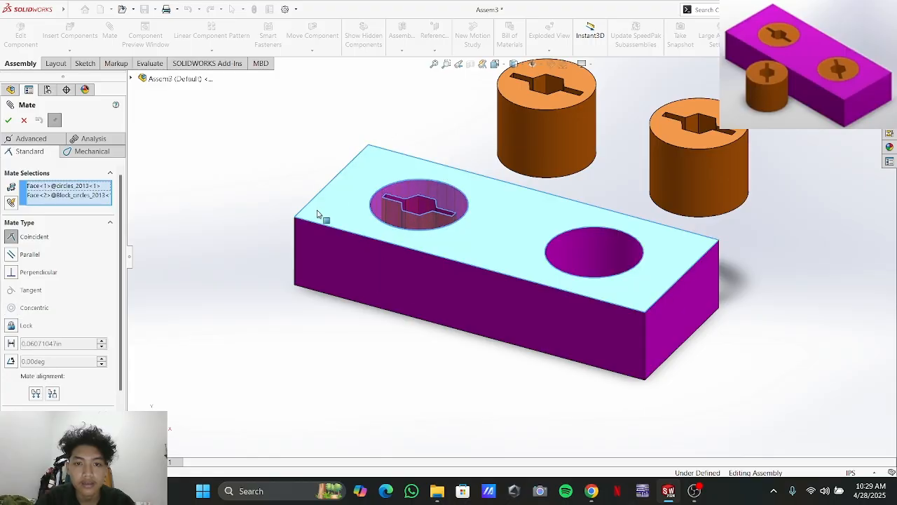
left_click(8, 120)
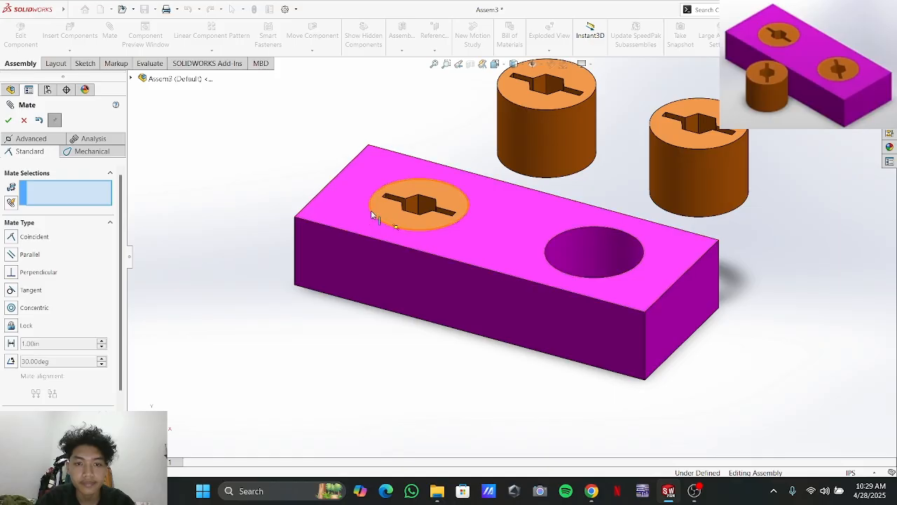
left_click(9, 121)
Move the cylinder nearest the block's empty right hole closer, and mate it concentric with that hole
left_click_drag(659, 182, 617, 191)
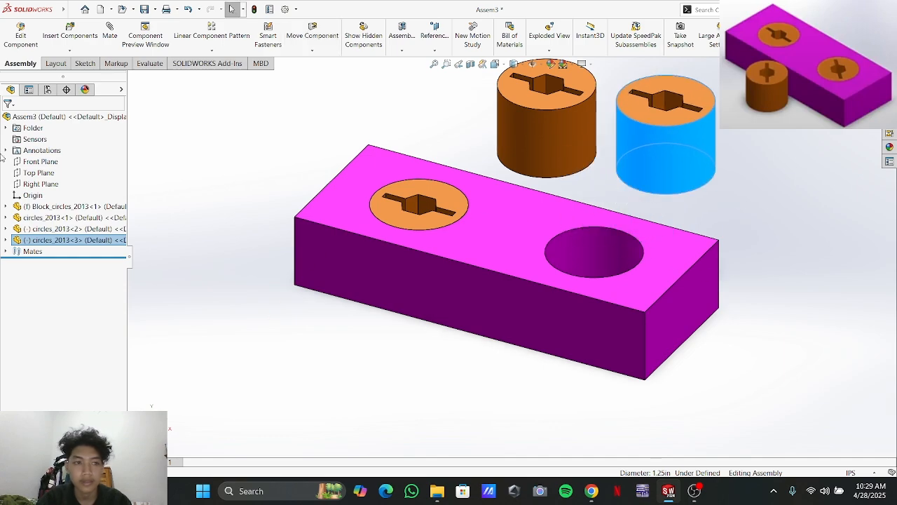
left_click(109, 34)
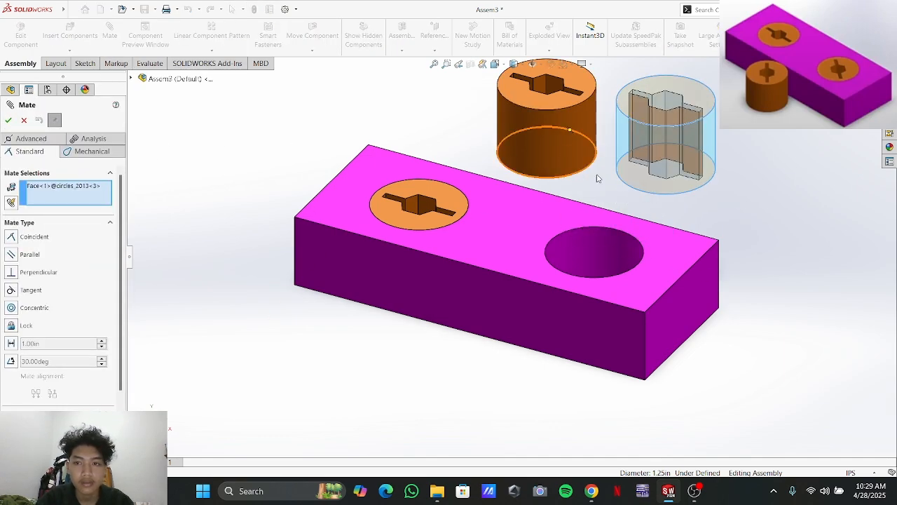
left_click(582, 239)
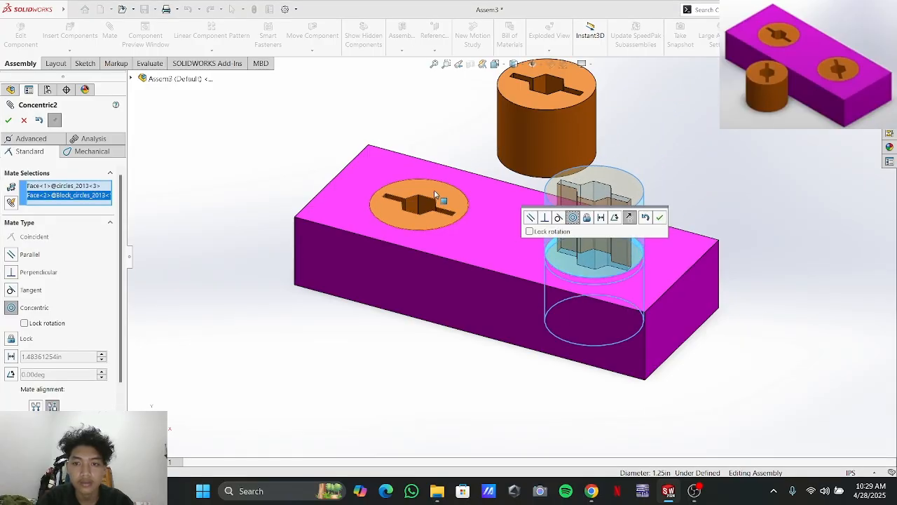
left_click(9, 121)
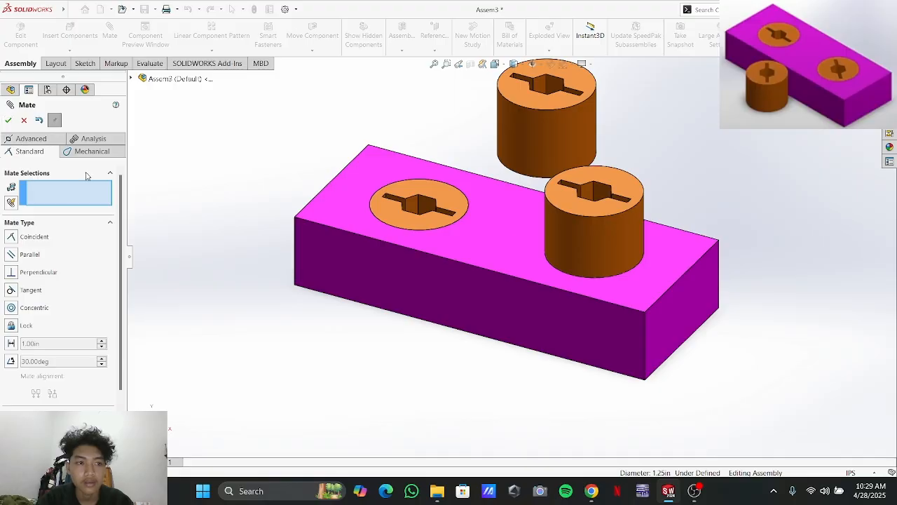
Mate the right-hole cylinder's top face coincident with the magenta block's top face
left_click(561, 204)
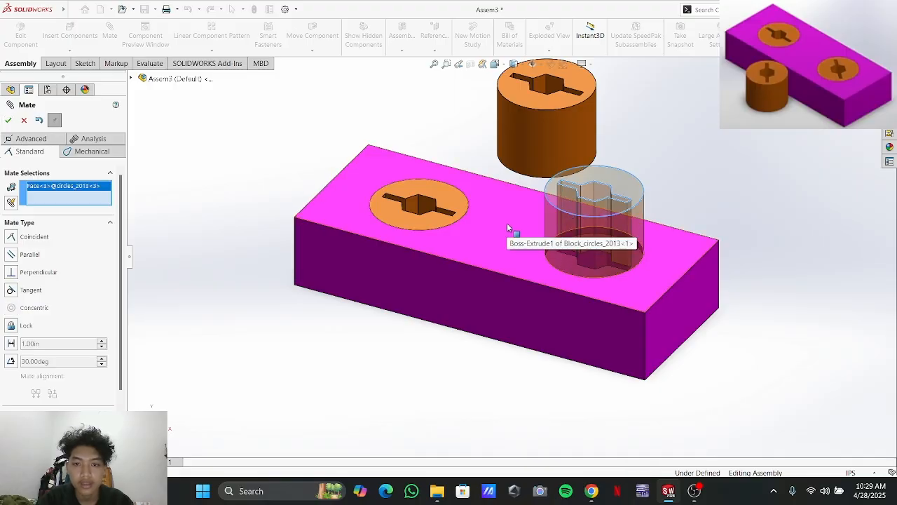
left_click(508, 225)
left_click(9, 120)
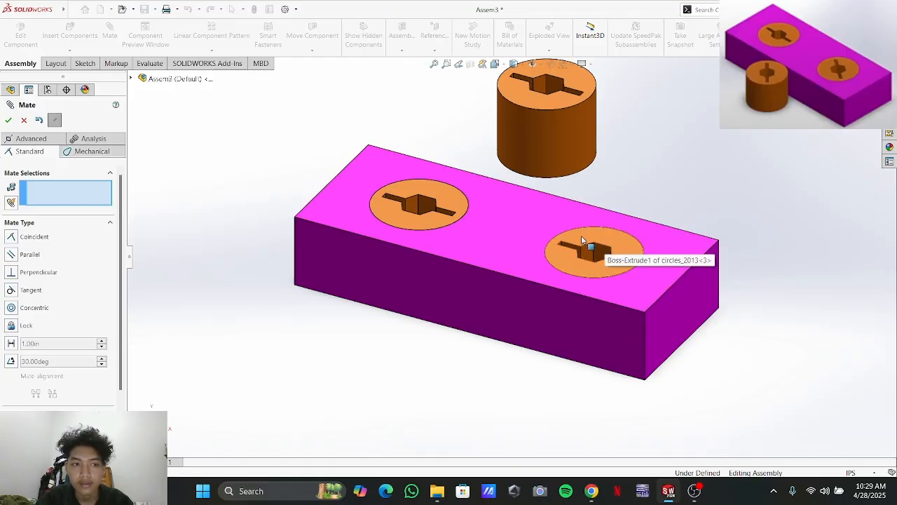
left_click(9, 120)
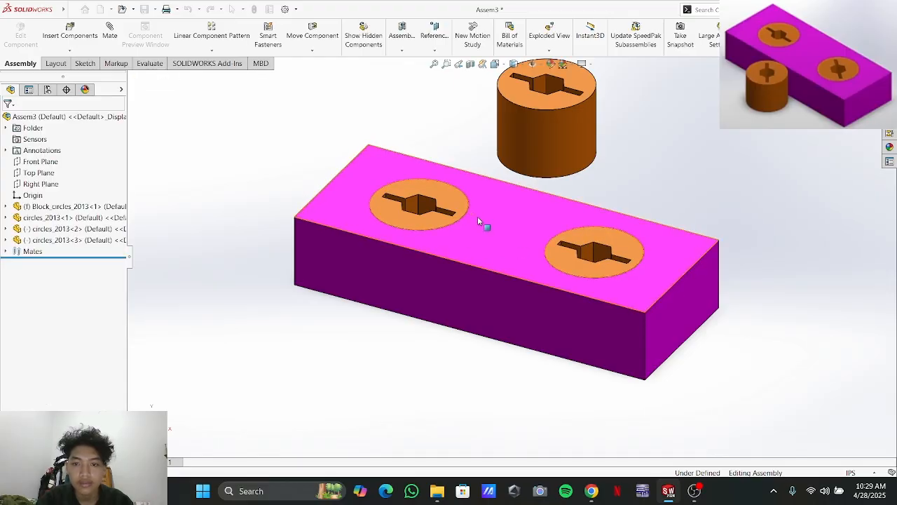
Turn the cylinder within the right hole, and move the remaining loose cylinder to the left of the magenta block
left_click(591, 233)
left_click_drag(589, 232, 605, 225)
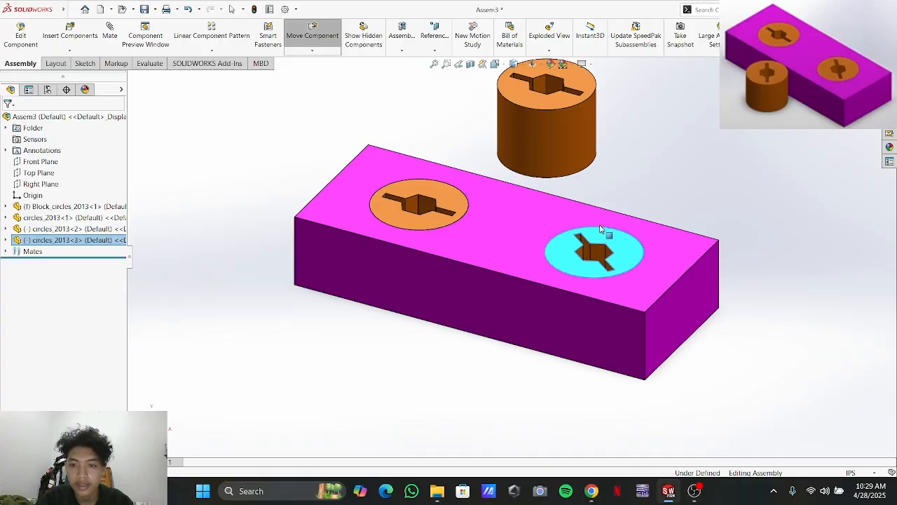
left_click(670, 155)
left_click_drag(523, 140, 211, 272)
key("Escape")
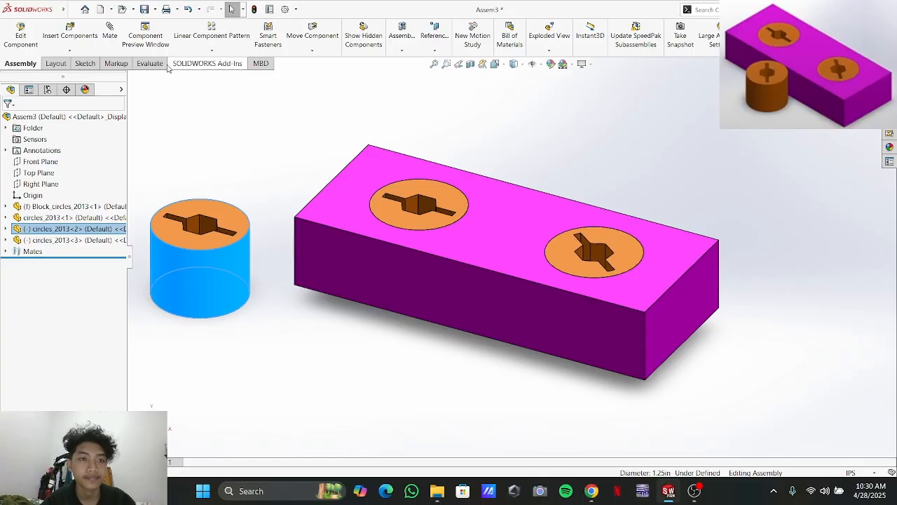
Try to mate the loose cylinder's curved side tangent to the block's long front face, and pull the cylinder out of the block
left_click(154, 104)
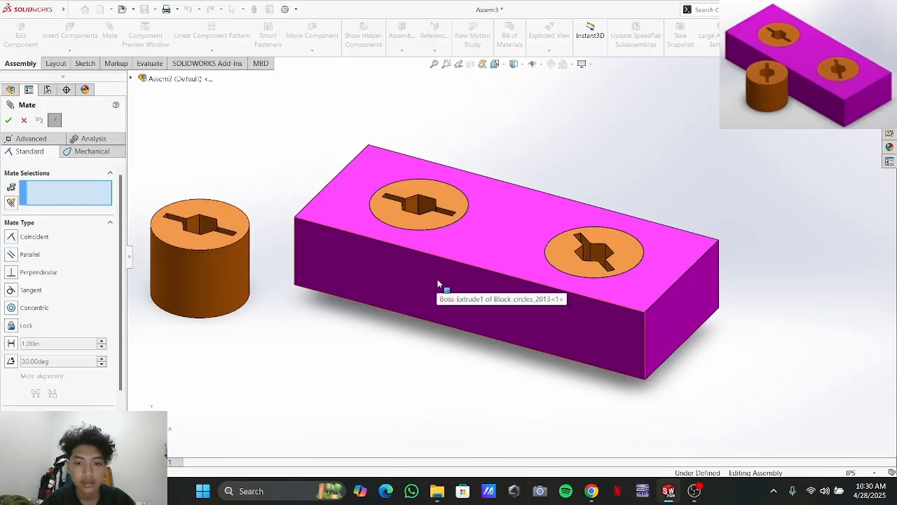
left_click(221, 270)
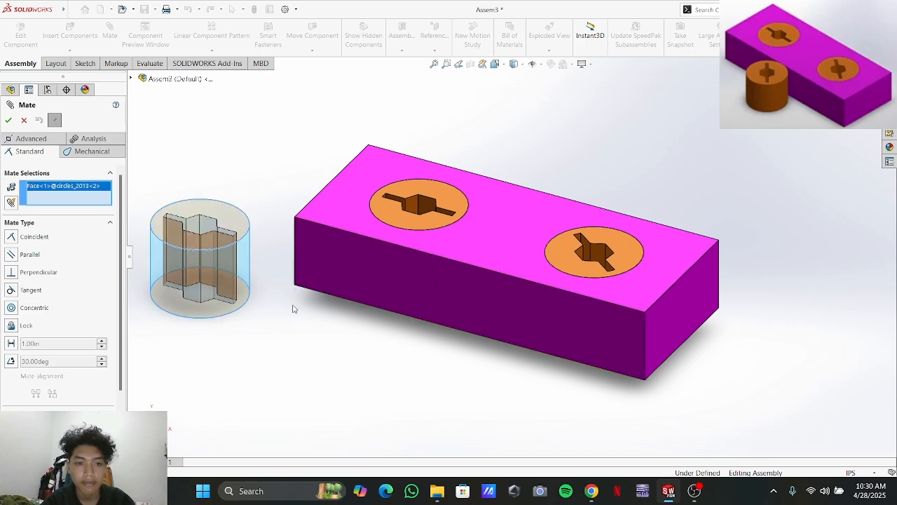
left_click(427, 293)
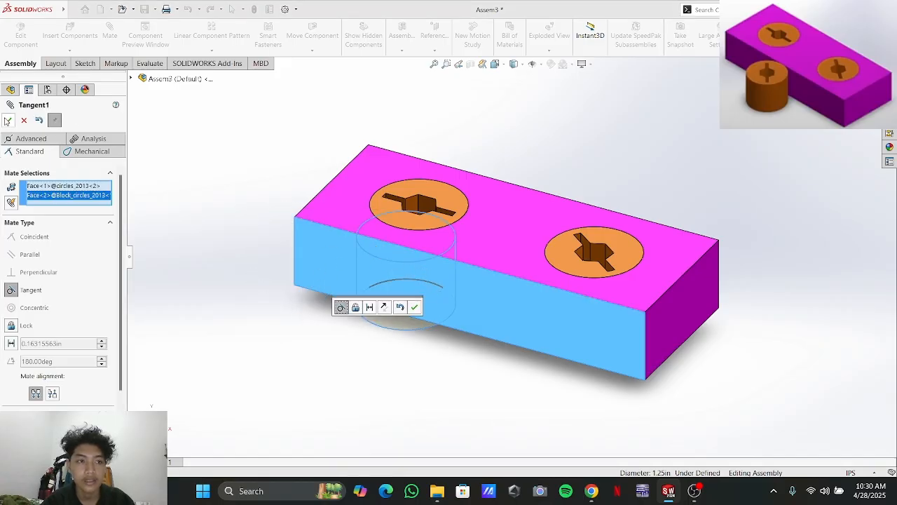
left_click(7, 120)
left_click_drag(356, 327, 310, 399)
middle_click_drag(575, 184, 539, 216)
middle_click_drag(317, 321, 330, 266)
left_click_drag(427, 344, 338, 190)
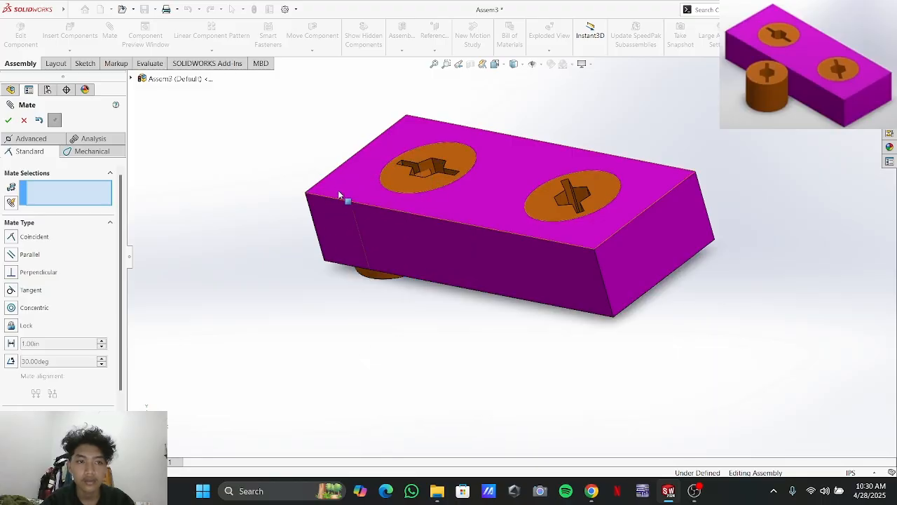
Try to reorient the tangent-mated cylinder freely with Rotate Component
left_click(24, 120)
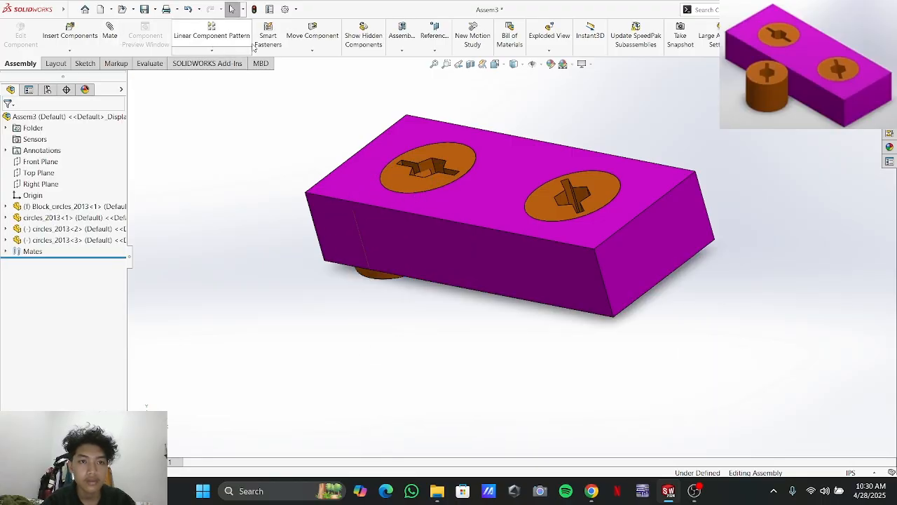
left_click(312, 50)
left_click(312, 51)
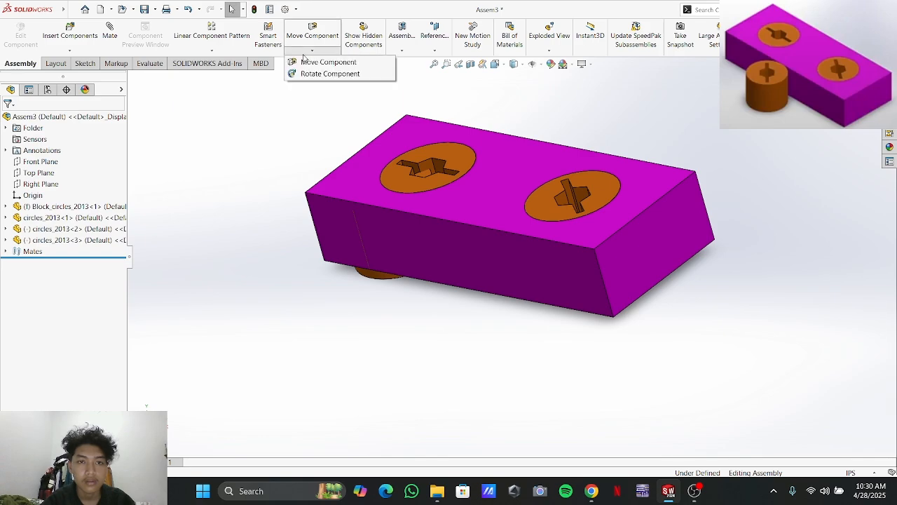
left_click(326, 74)
middle_click_drag(372, 276, 403, 266)
left_click(353, 263)
left_click_drag(351, 263, 410, 267)
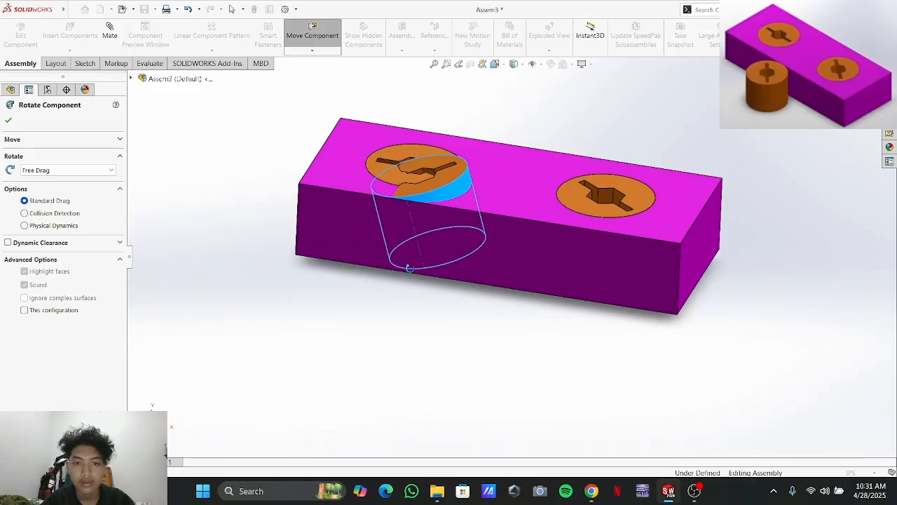
left_click(10, 121)
Undo the cylinder's rotation, moves and tangent mate, back to its loose position beside the block
key("ctrl+z")
key("ctrl+z")
key("ctrl+z")
key("ctrl+z")
key("ctrl+z")
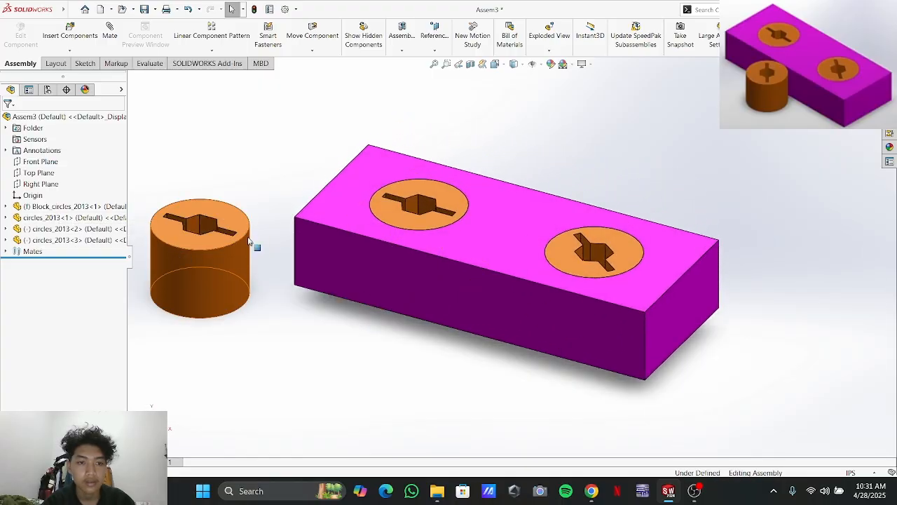
Mate the loose cylinder's curved side tangent to the outside of the block's long front face, and slide it along that face
middle_click_drag(315, 179, 248, 260)
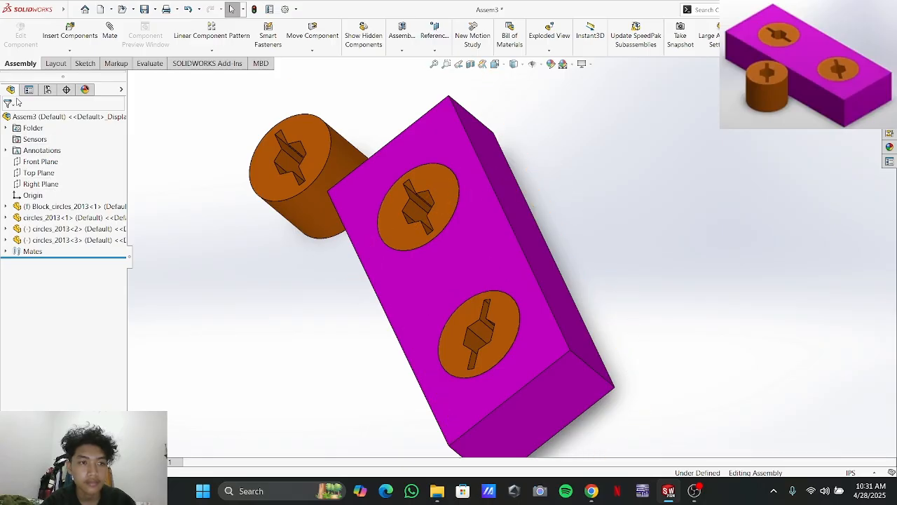
left_click(110, 32)
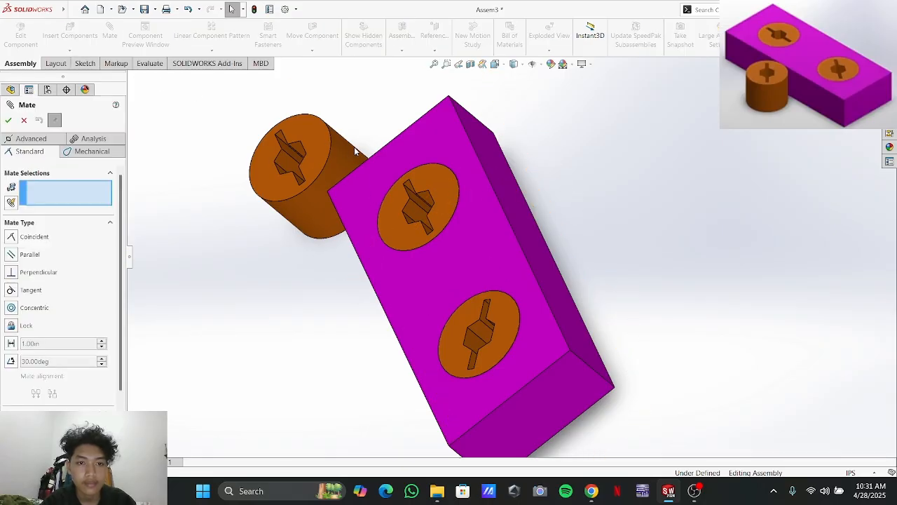
left_click(354, 150)
middle_click_drag(262, 297, 344, 266)
left_click(462, 326)
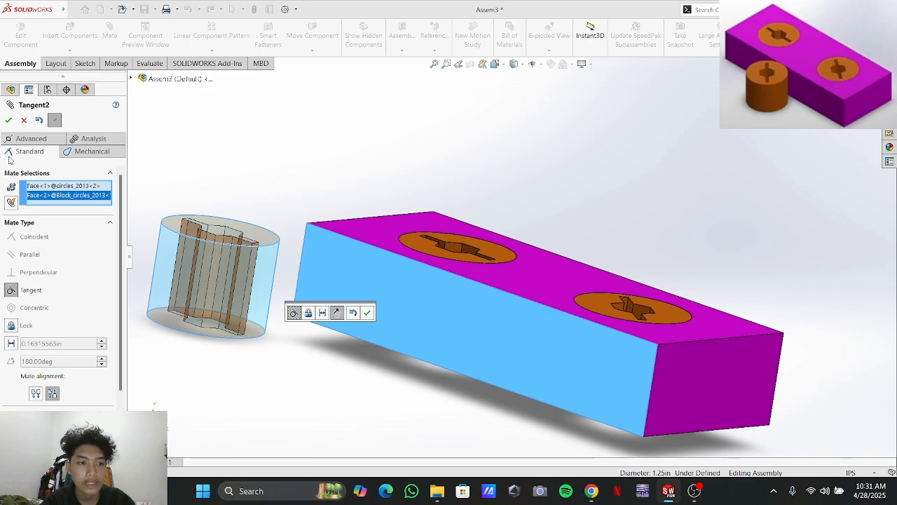
left_click(8, 120)
left_click_drag(328, 322, 464, 324)
Mate the outer tangent cylinder's top face coincident with the magenta block's top face
middle_click_drag(596, 211, 550, 283)
right_click(551, 282)
left_click(751, 190)
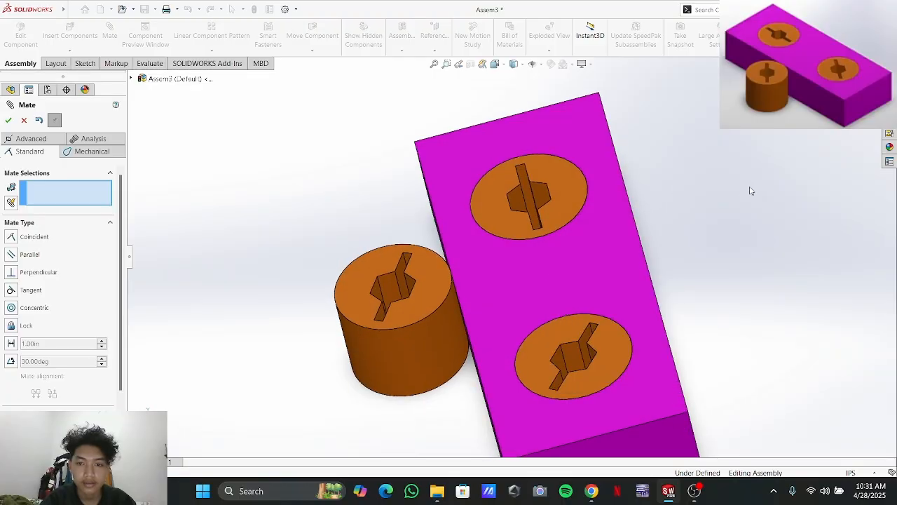
middle_click_drag(675, 239, 660, 143)
middle_click_drag(309, 363, 441, 293)
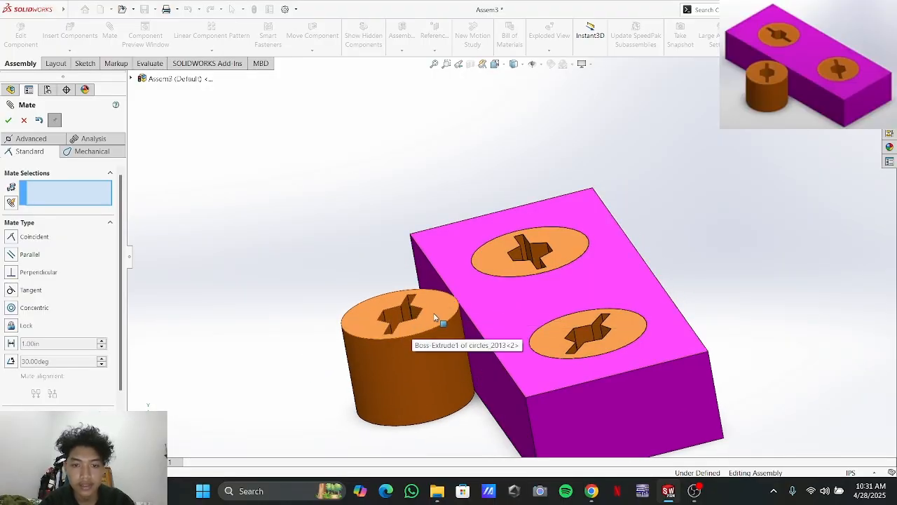
left_click(434, 312)
left_click(507, 296)
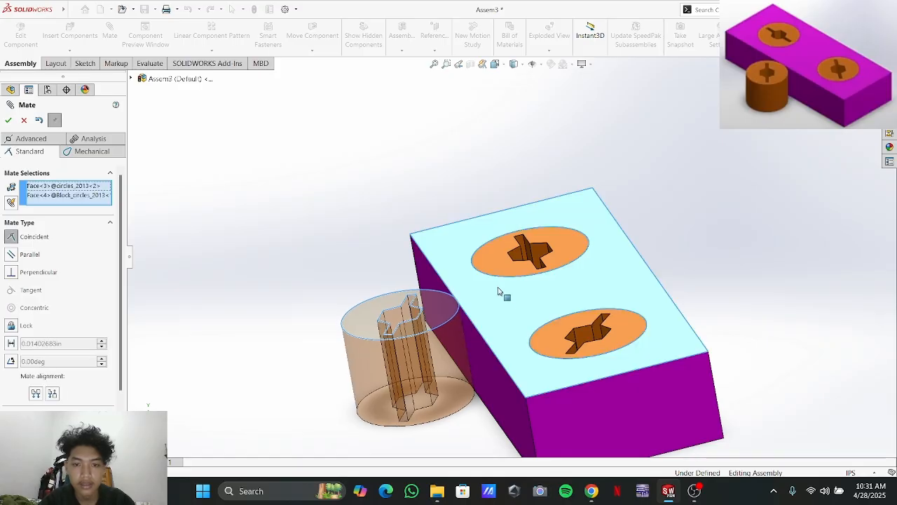
left_click(9, 120)
middle_click_drag(293, 311, 295, 291)
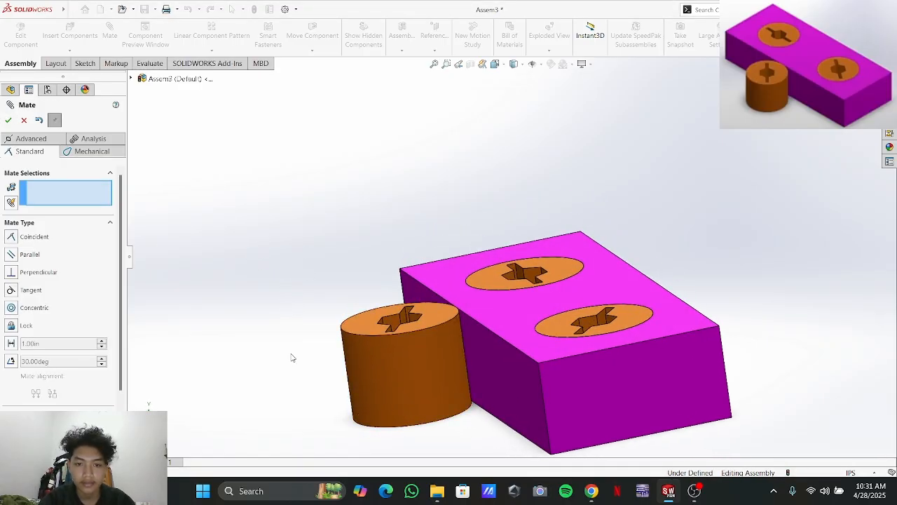
key("alt+Tab")
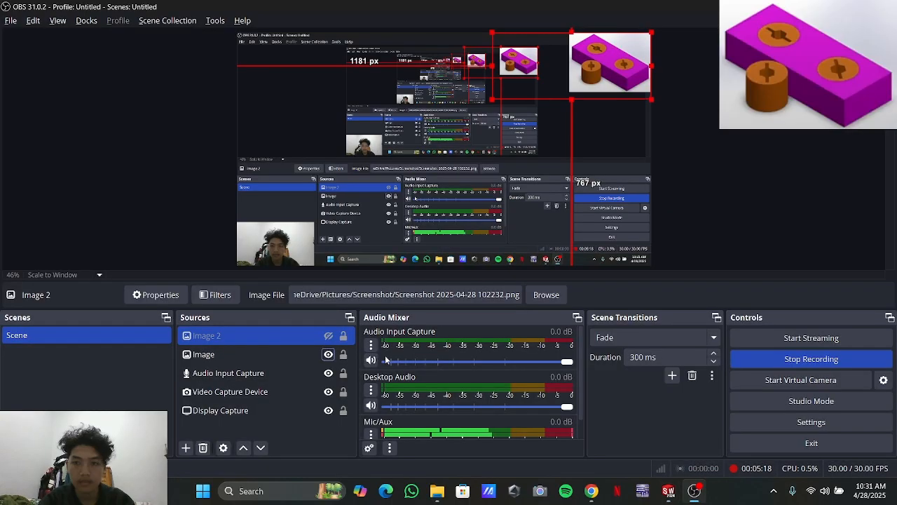
key("alt+Tab")
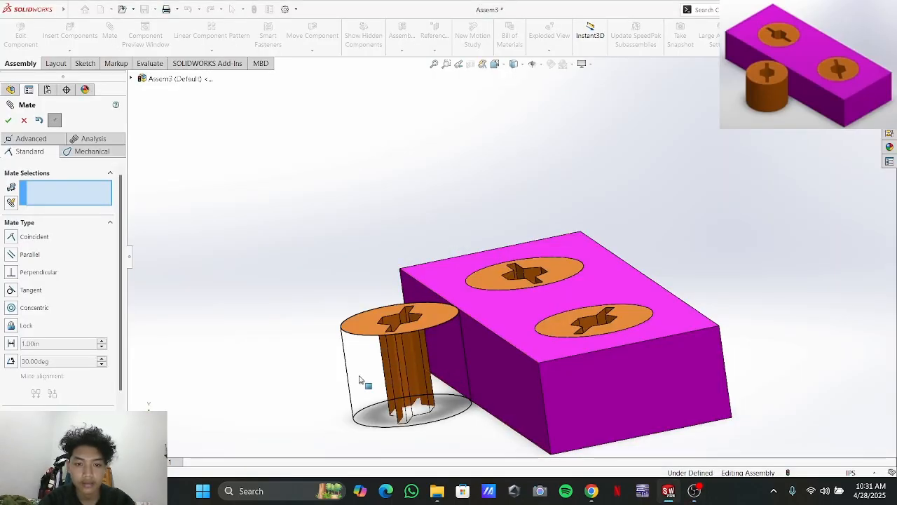
Finish the Mate command and view the block with its three mated cylinders from an angle matching the reference image
left_click(9, 120)
middle_click_drag(237, 294, 259, 331)
scroll(663, 344, "down", 3)
scroll(607, 338, "up", 4)
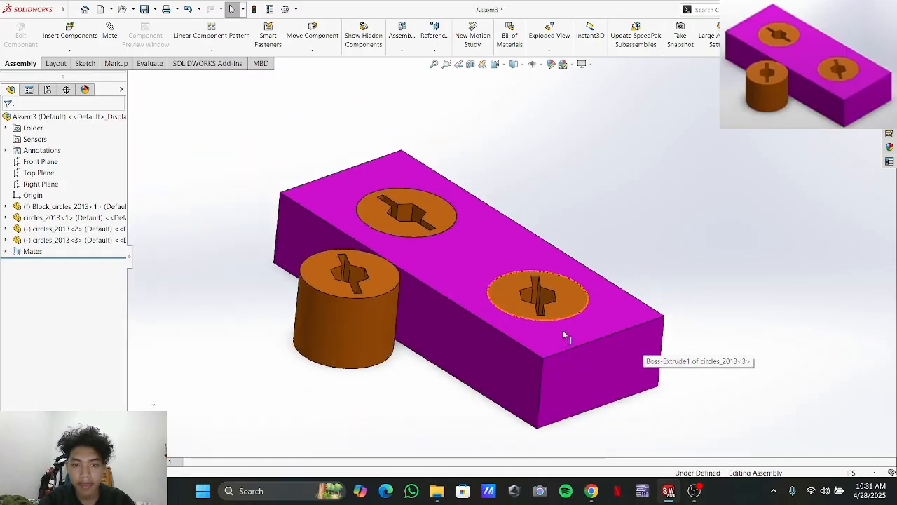
Slide and rotate the outer tangent cylinder along the block's long front face to test its remaining freedom of movement
left_click_drag(334, 336, 471, 360)
mouse_move(414, 313)
left_mouse_down()
mouse_move(425, 370)
mouse_move(409, 357)
mouse_move(387, 357)
mouse_move(401, 321)
left_mouse_up()
middle_click_drag(574, 219, 499, 226)
middle_click_drag(434, 248, 370, 271)
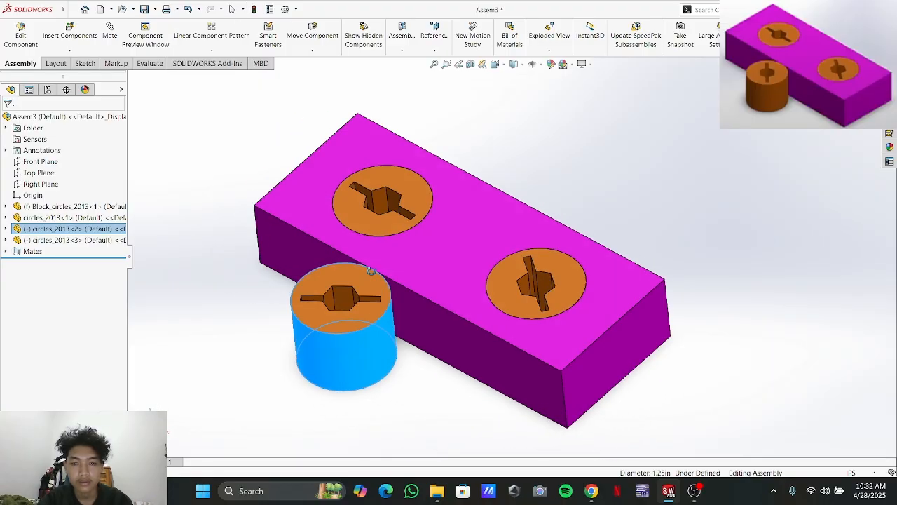
left_click(244, 190)
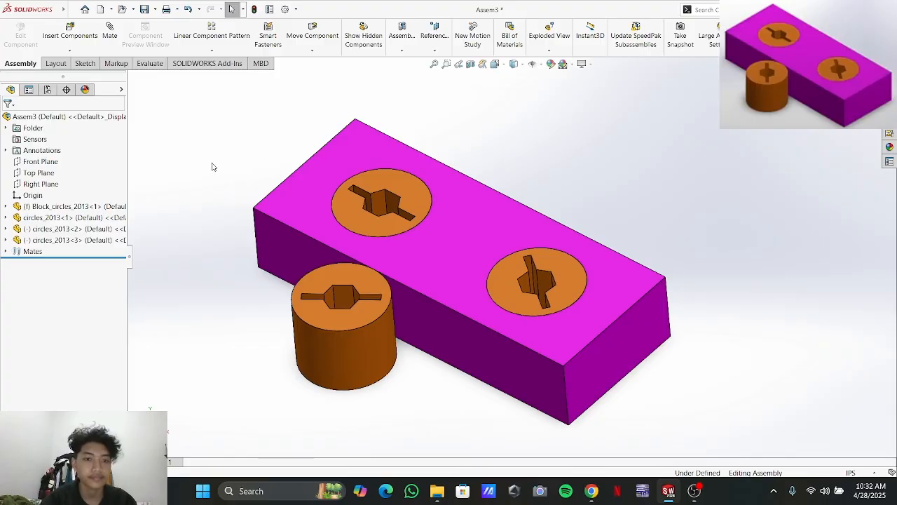
List the assembly's mates, and shift the outer cylinder slightly farther along the block's front face
left_click(5, 252)
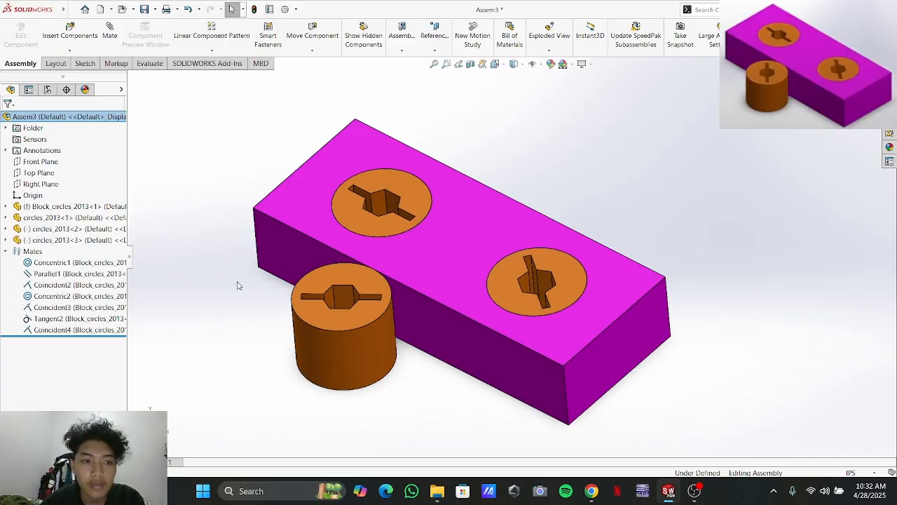
left_click(5, 252)
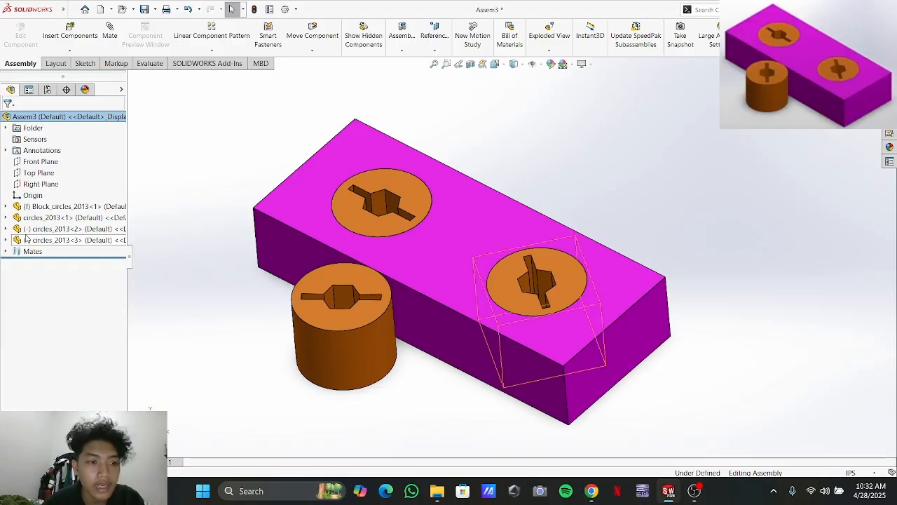
left_click(355, 350)
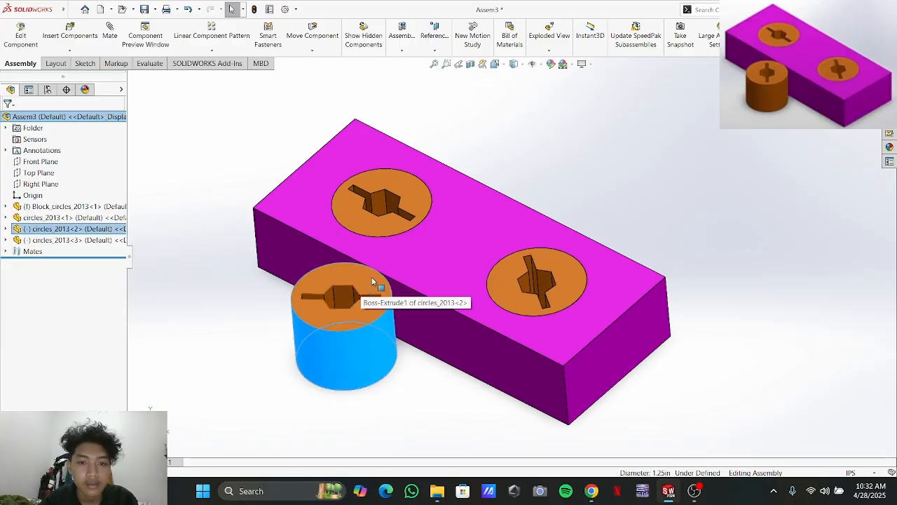
left_click_drag(321, 327, 341, 326)
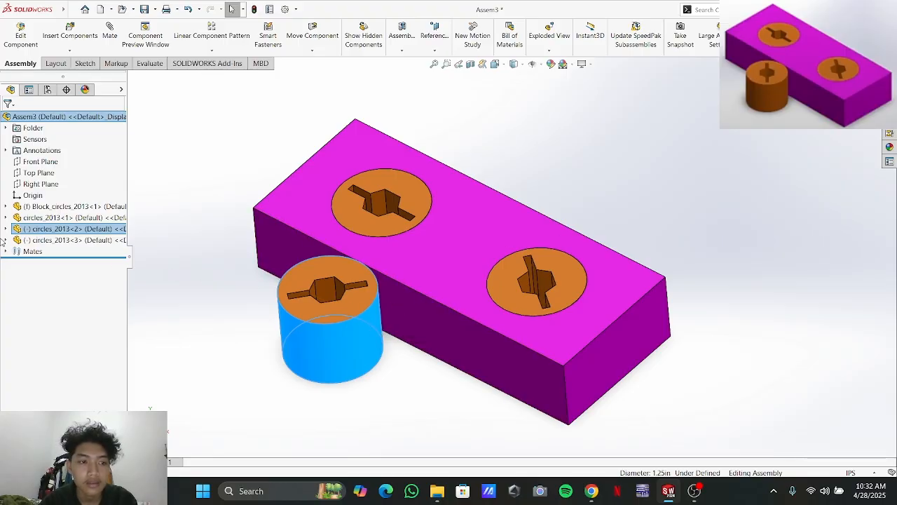
left_click(130, 150)
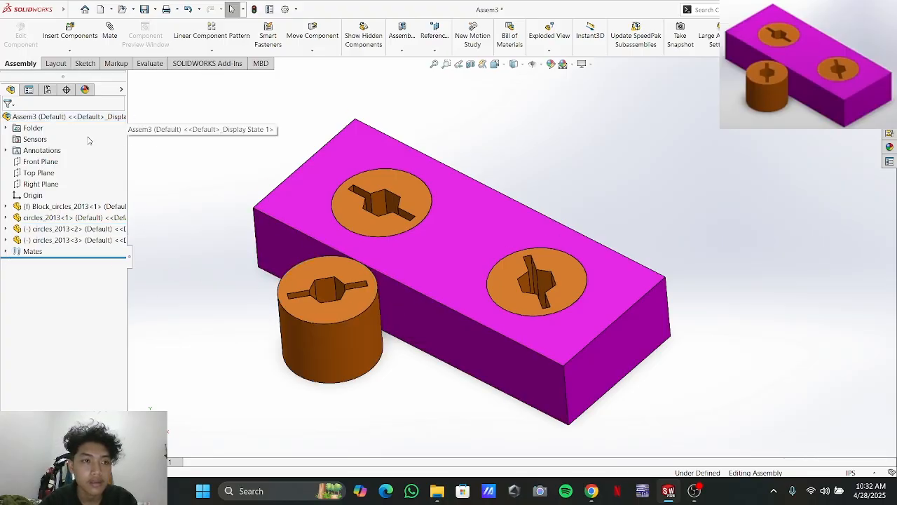
Open the tangent mate between the block and the outer cylinder for editing, review its settings, and cancel
left_click(6, 251)
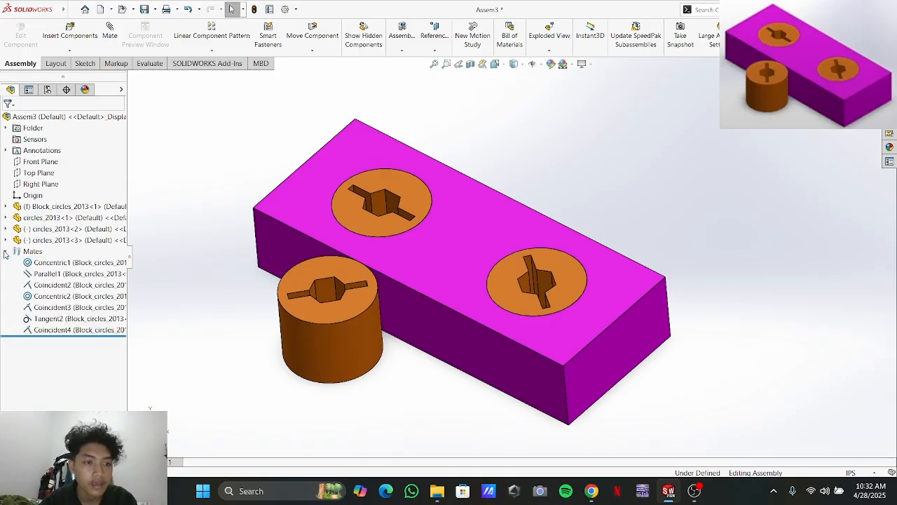
right_click(60, 322)
left_click(40, 320)
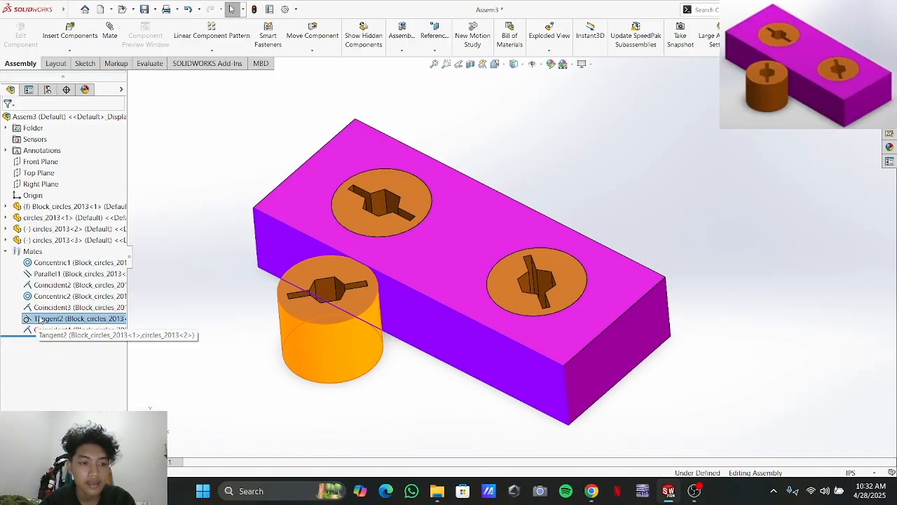
right_click(40, 321)
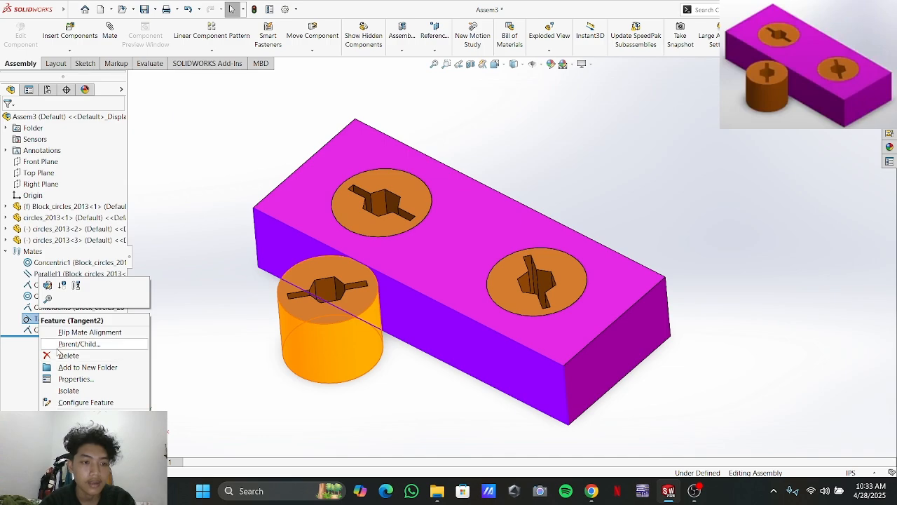
left_click(49, 288)
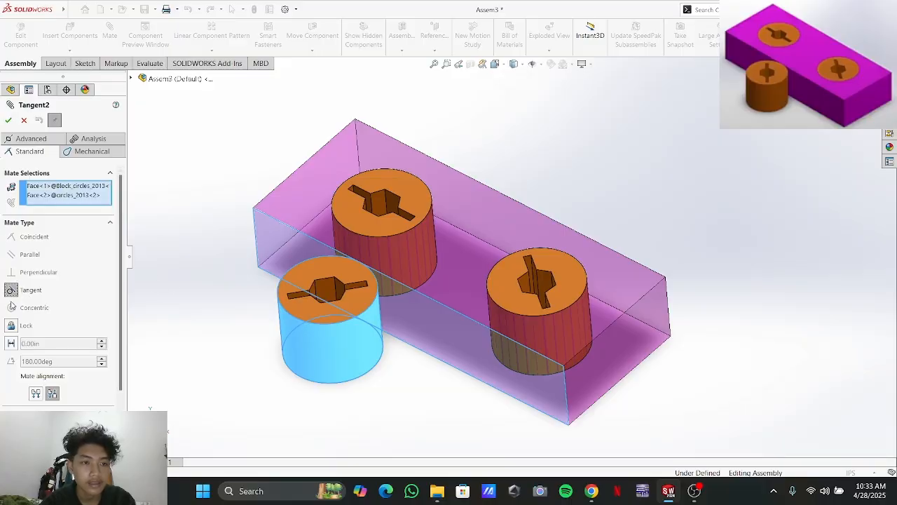
left_click(25, 121)
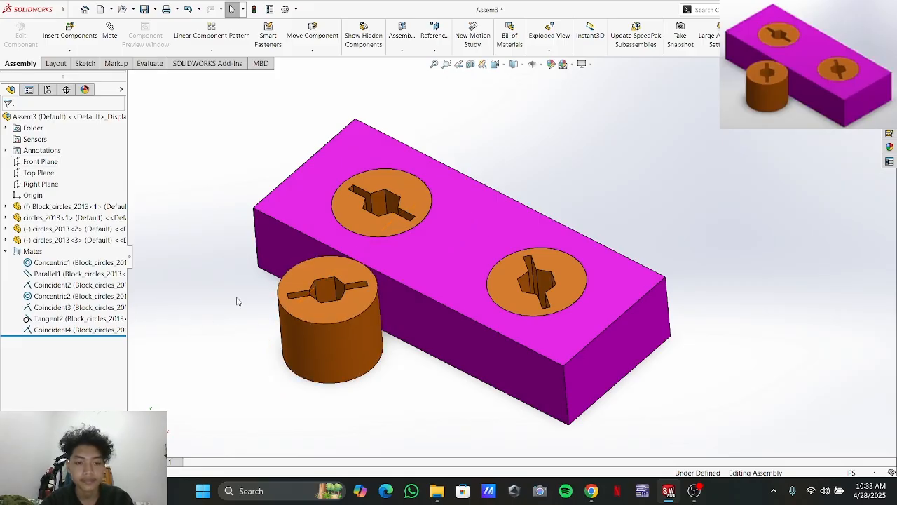
scroll(350, 289, "down", 1)
scroll(321, 301, "up", 2)
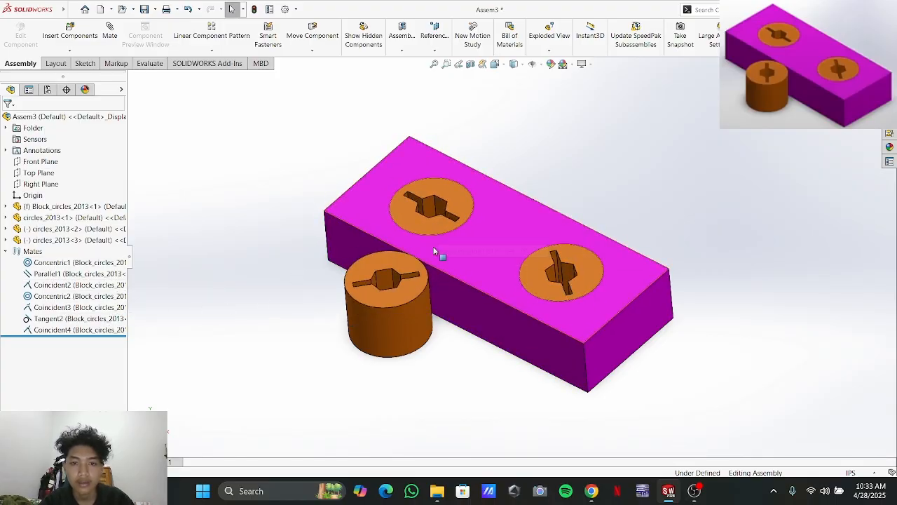
left_click(409, 298)
left_click(333, 295)
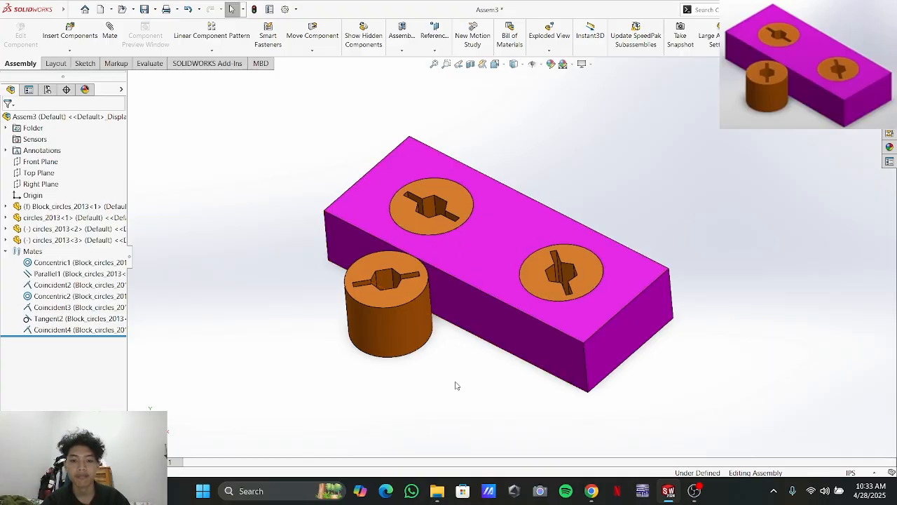
Switch to OBS, show the Image 2 source in place of the Image source, and return to SOLIDWORKS
key("alt+Tab")
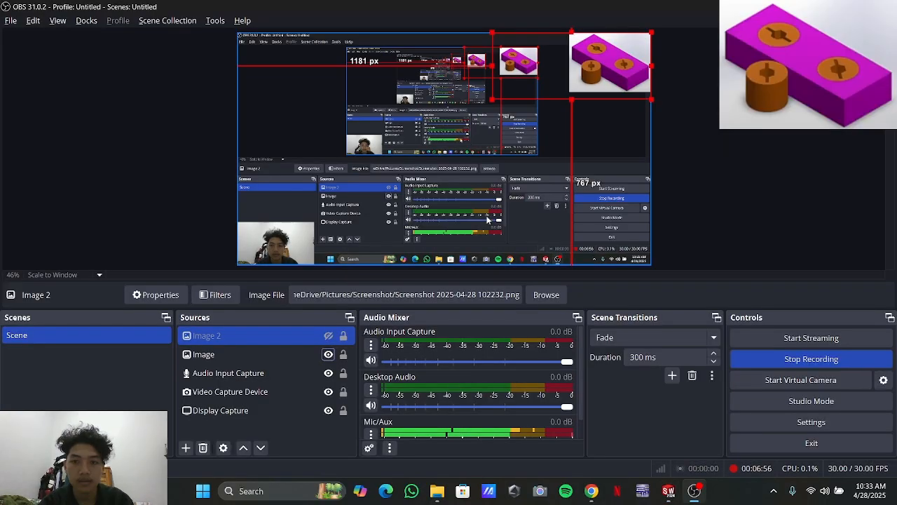
left_click(328, 335)
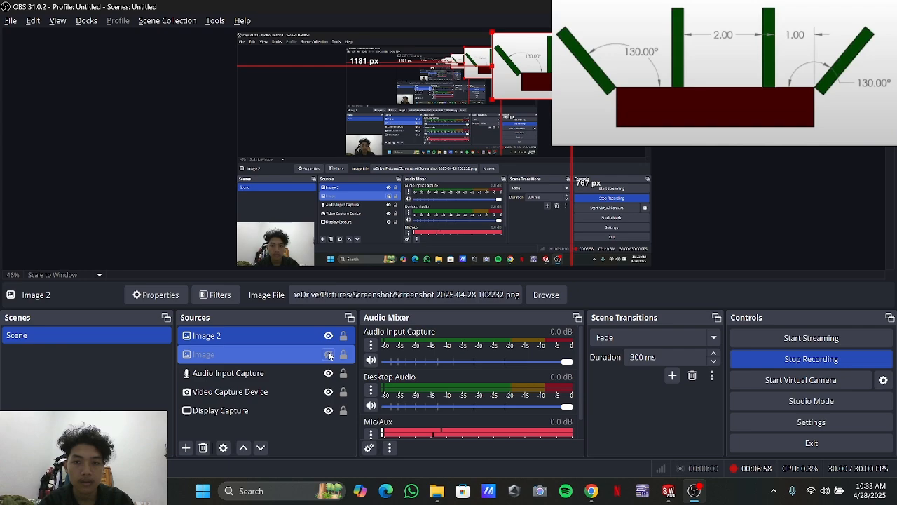
key("alt+Tab")
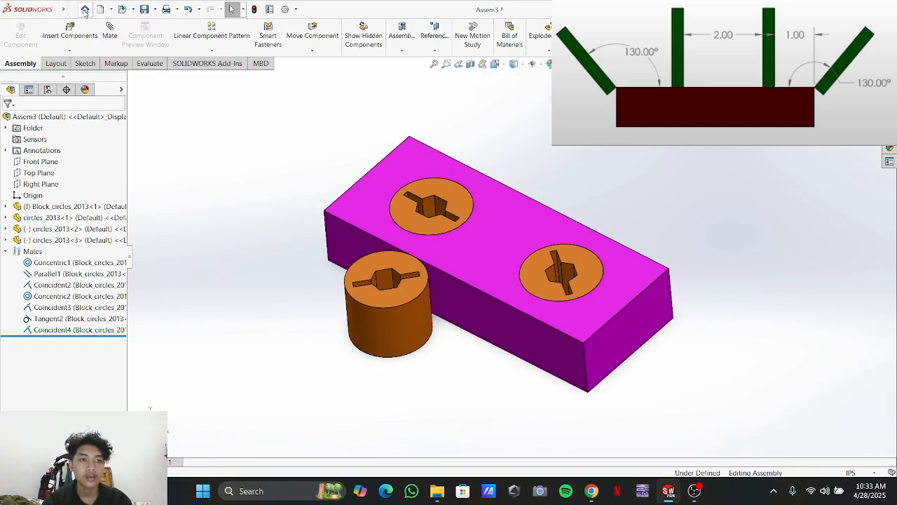
Create a new assembly and browse to the Pertemuan 9 folder for lesson 62, Standard Mates Distance and Angle
left_click(85, 9)
left_click(184, 151)
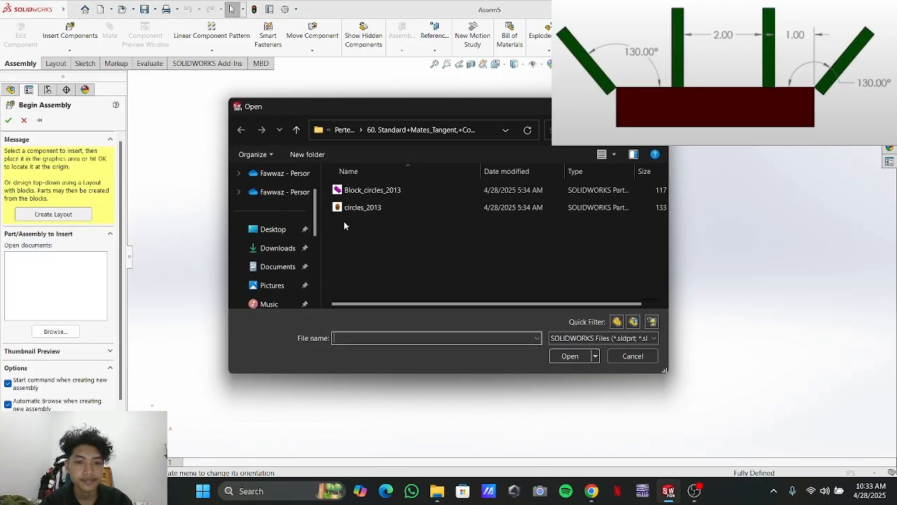
left_click(343, 133)
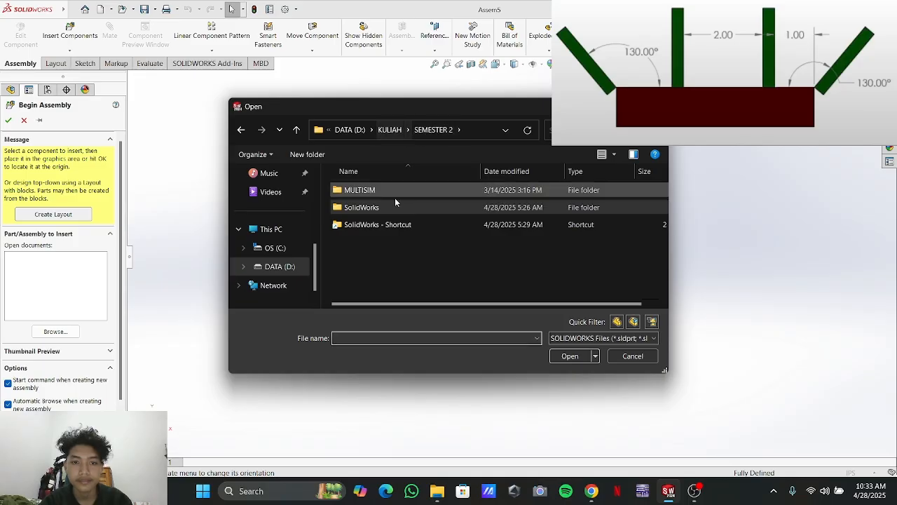
double_click(384, 205)
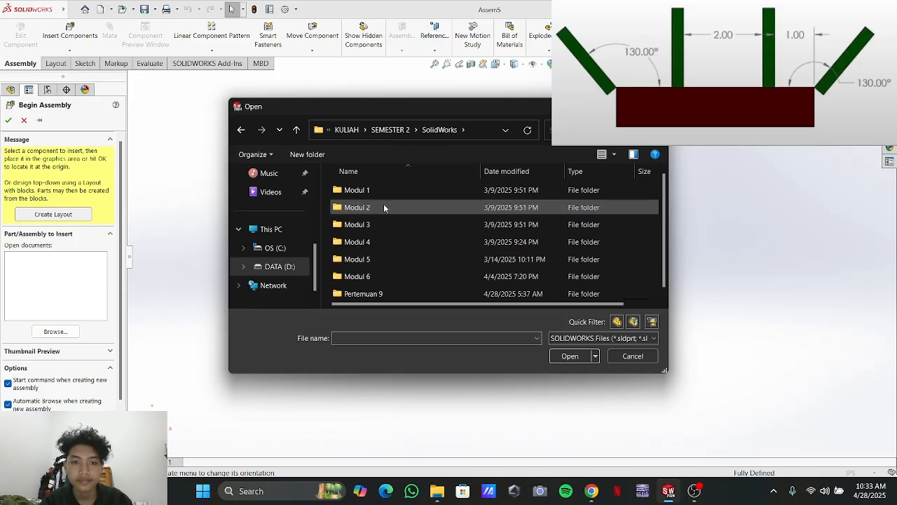
double_click(363, 294)
scroll(407, 253, "down", 1)
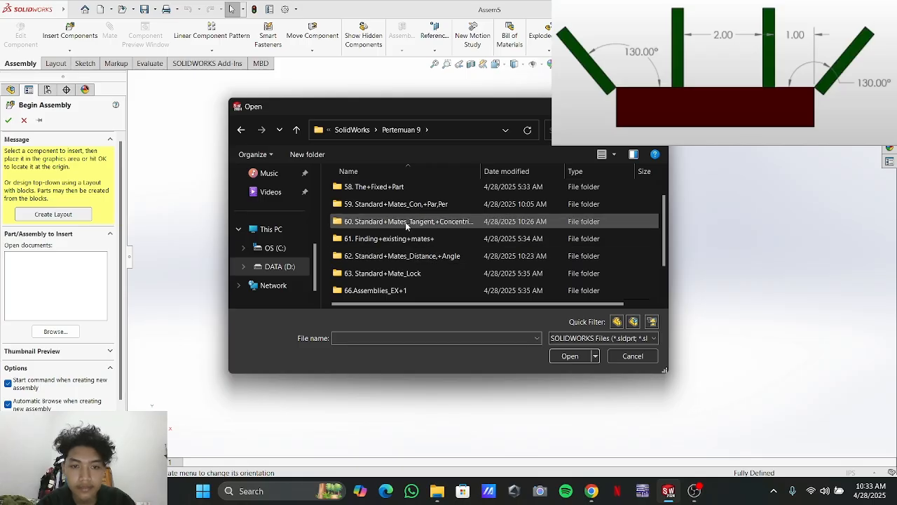
double_click(395, 257)
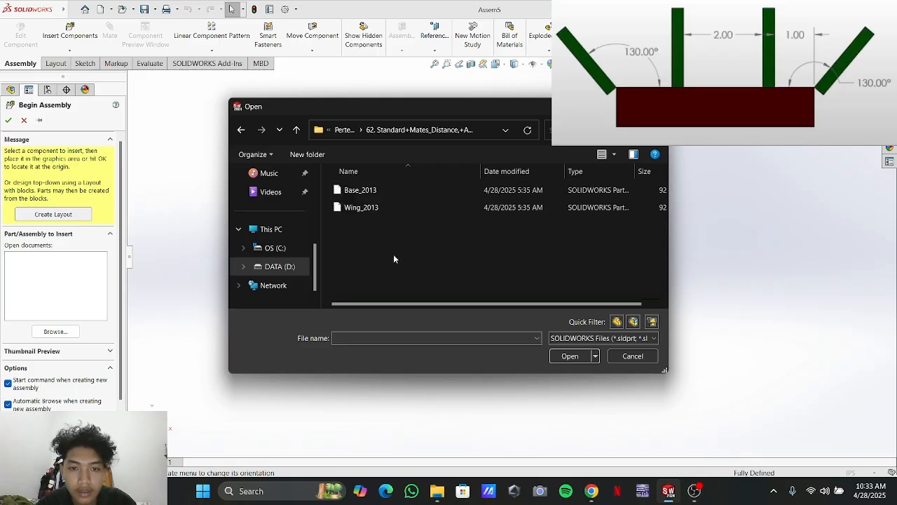
Open Base_2013 and Wing_2013 together and place the red base, with the green wing beside it, in the assembly
left_click(360, 190)
left_click(364, 209, "shift")
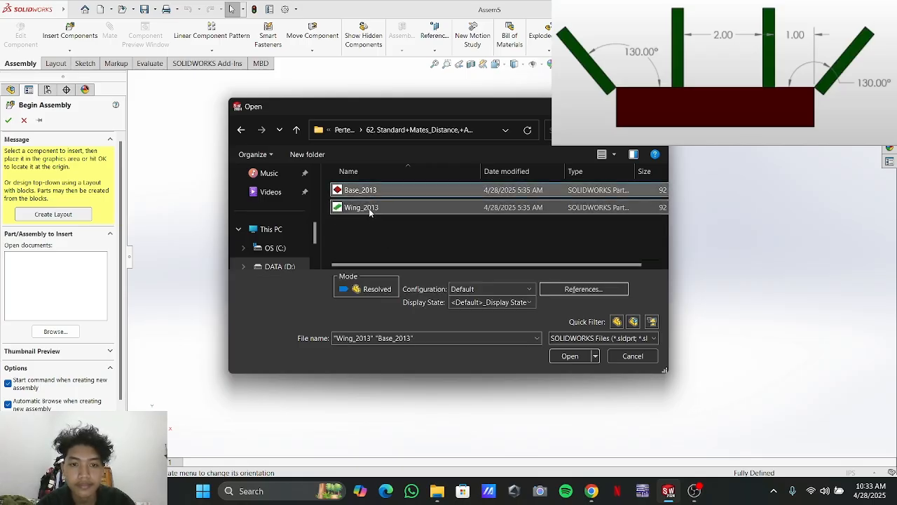
left_click(581, 357)
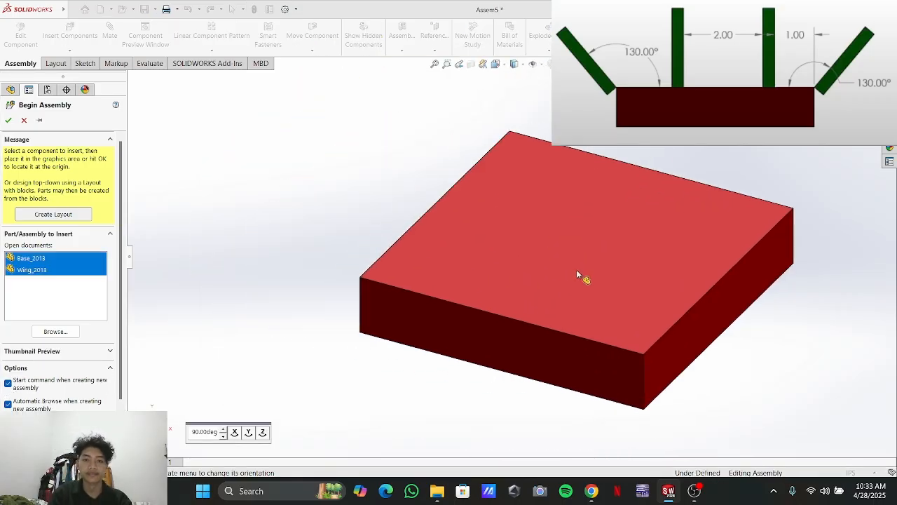
left_click(515, 257)
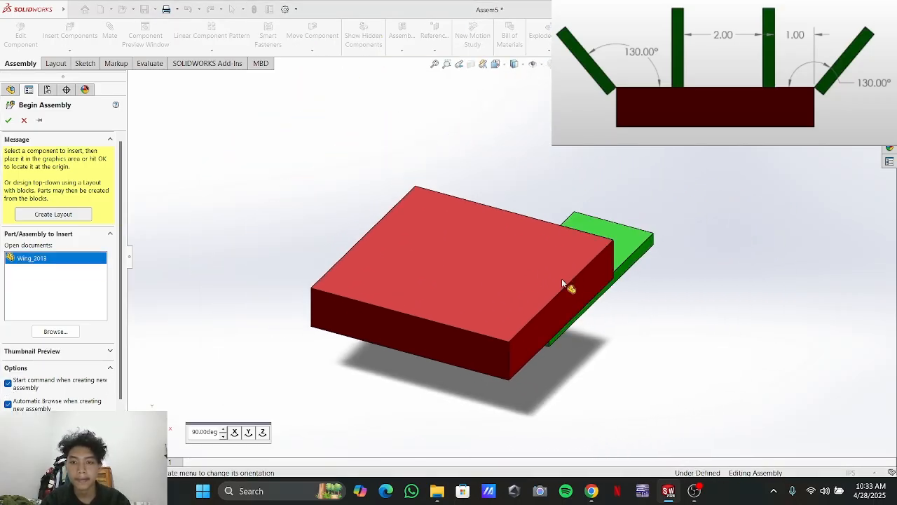
left_click(629, 345)
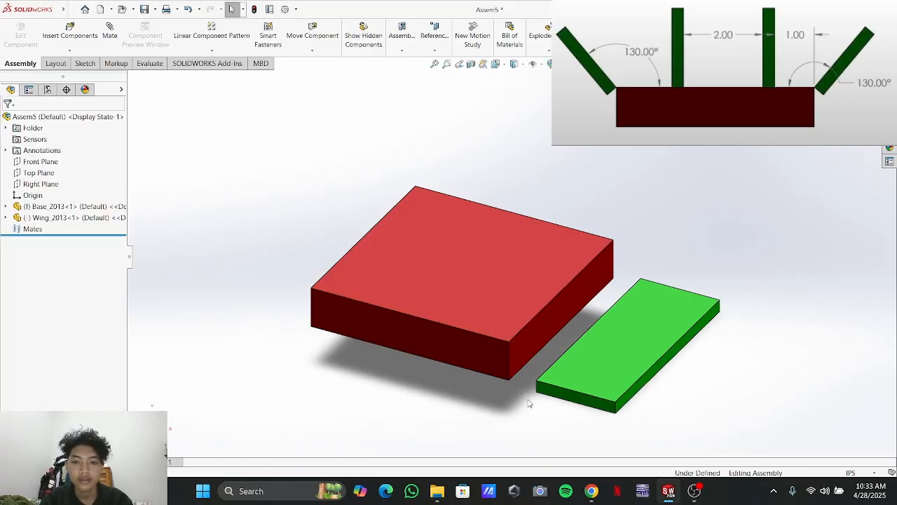
Reposition the green wing beside the red base and make three copies of it around the base
left_click_drag(612, 376, 648, 296)
left_click_drag(669, 330, 646, 336)
left_click(683, 241)
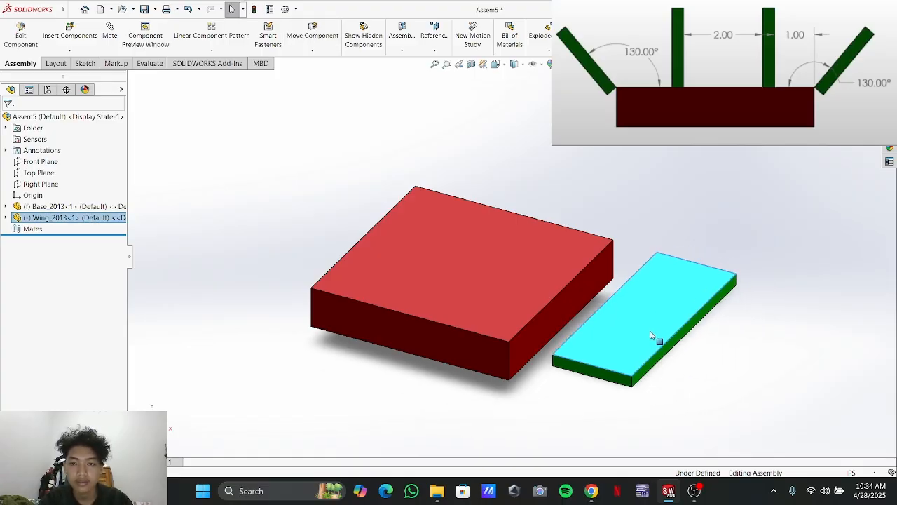
left_click_drag(650, 336, 634, 144, "ctrl")
left_click_drag(661, 309, 291, 168, "ctrl")
left_click(721, 211)
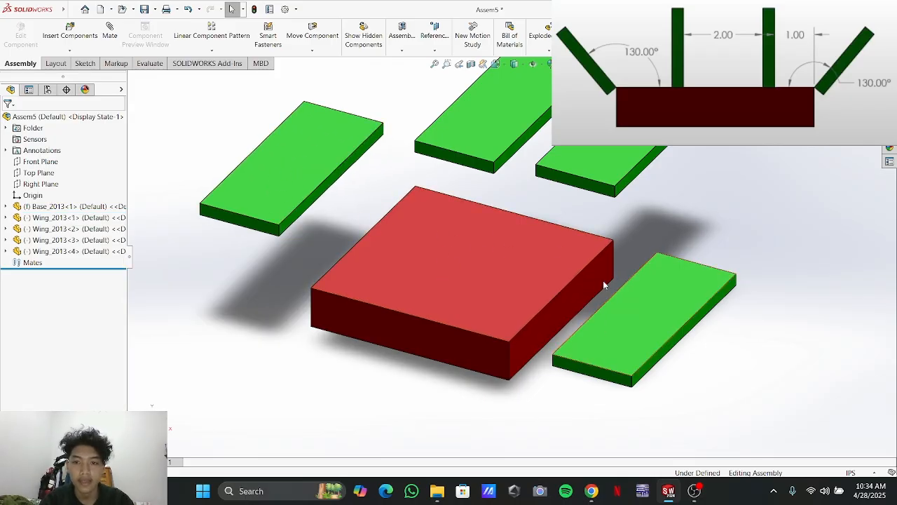
Mate the long upper edge of the wing beside the base coincident with the adjacent top edge of the red base
scroll(622, 406, "down", 3)
scroll(621, 396, "up", 3)
scroll(591, 190, "down", 3)
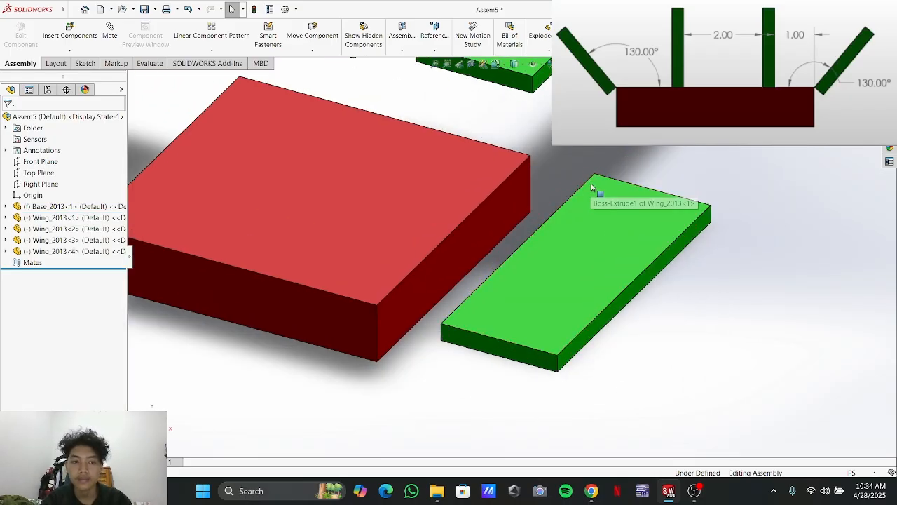
scroll(593, 192, "up", 3)
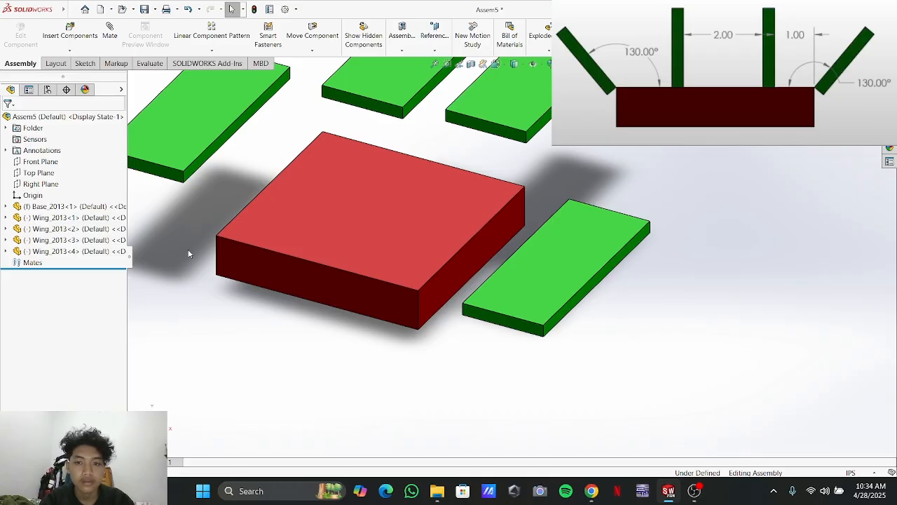
middle_click_drag(309, 348, 507, 325)
scroll(507, 325, "down", 3)
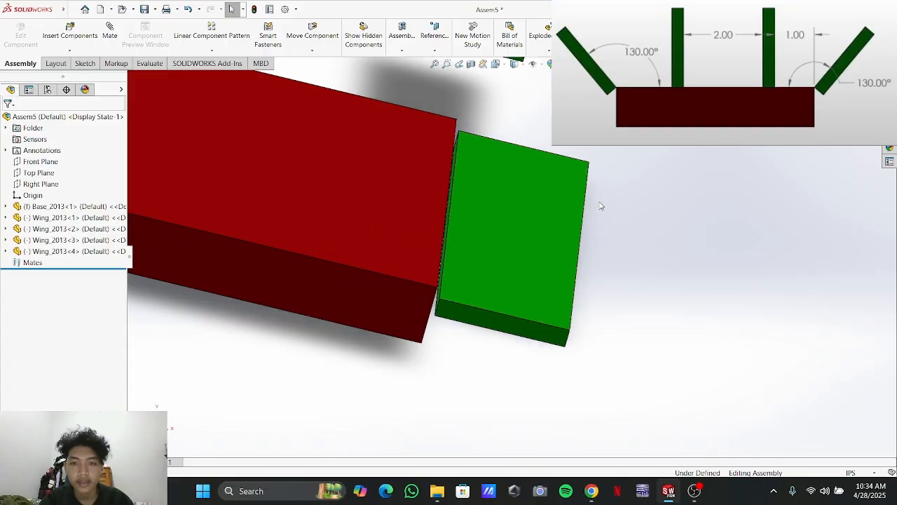
middle_click_drag(549, 244, 491, 250)
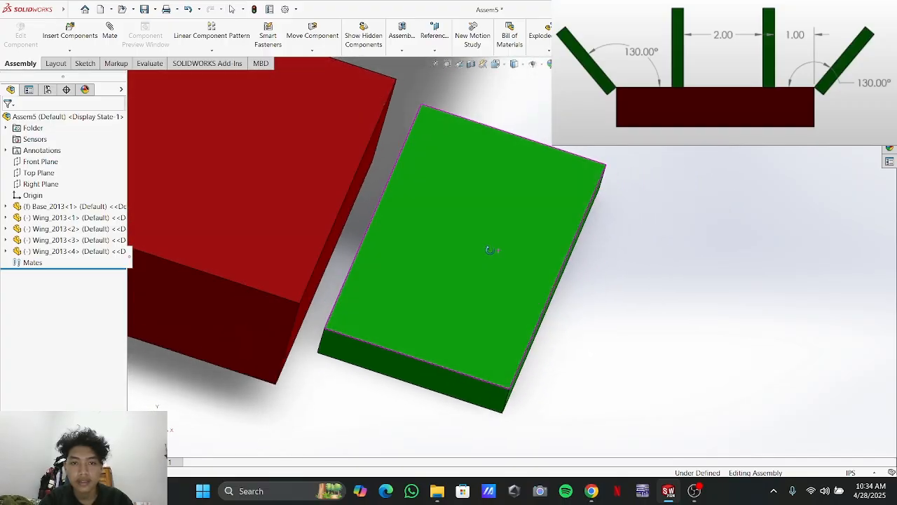
middle_click_drag(353, 188, 390, 194)
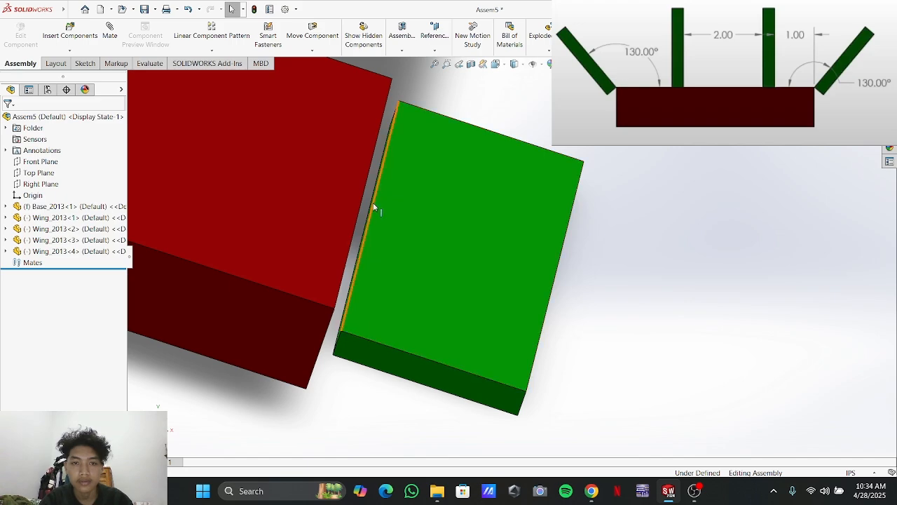
left_click(112, 44)
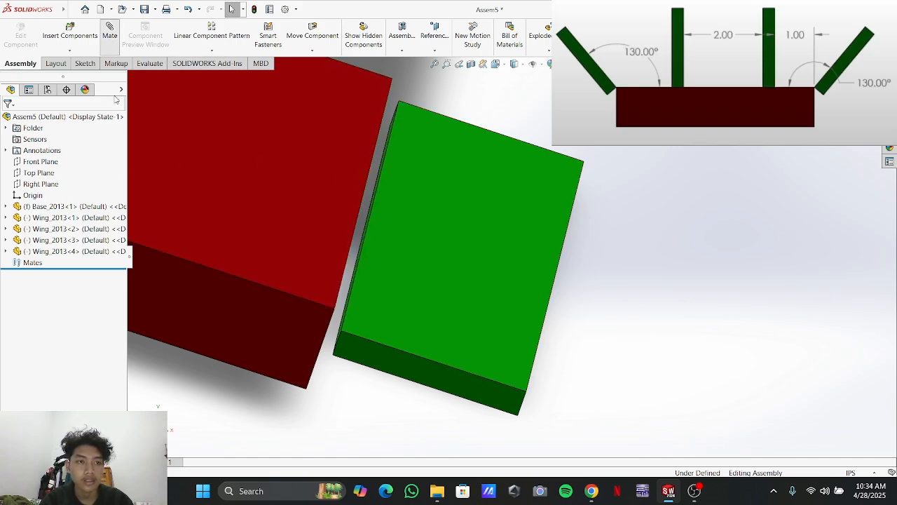
left_click(370, 229)
middle_click_drag(366, 217, 278, 192)
left_click(278, 192)
middle_click_drag(326, 311, 369, 250)
scroll(270, 304, "down", 3)
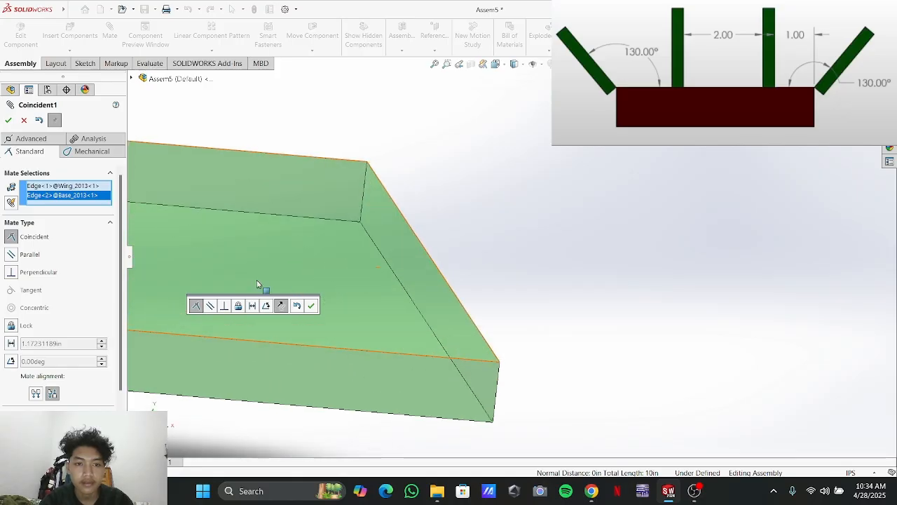
scroll(308, 281, "down", 4)
left_click(311, 305)
Add a coincident mate between the same wing's narrow end face and the front face of the red base
scroll(332, 262, "up", 5)
middle_click_drag(330, 283, 402, 248)
scroll(401, 248, "up", 3)
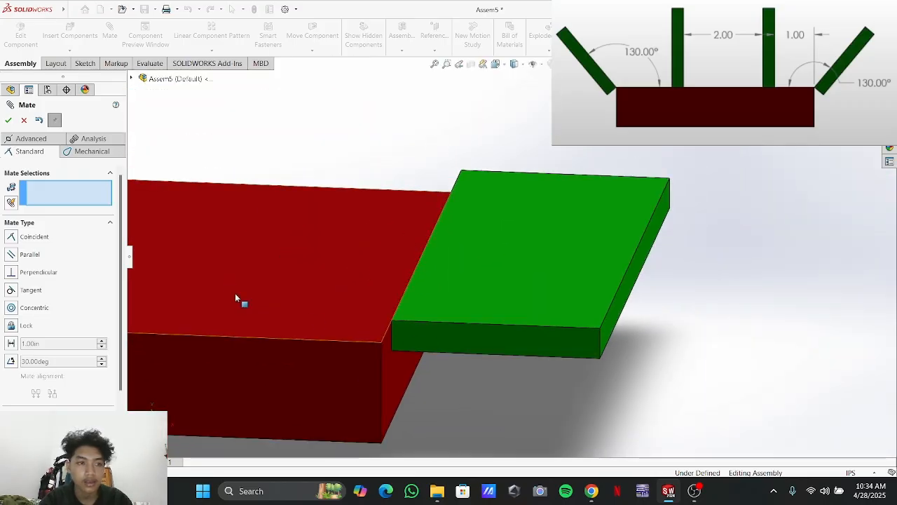
left_click(445, 350)
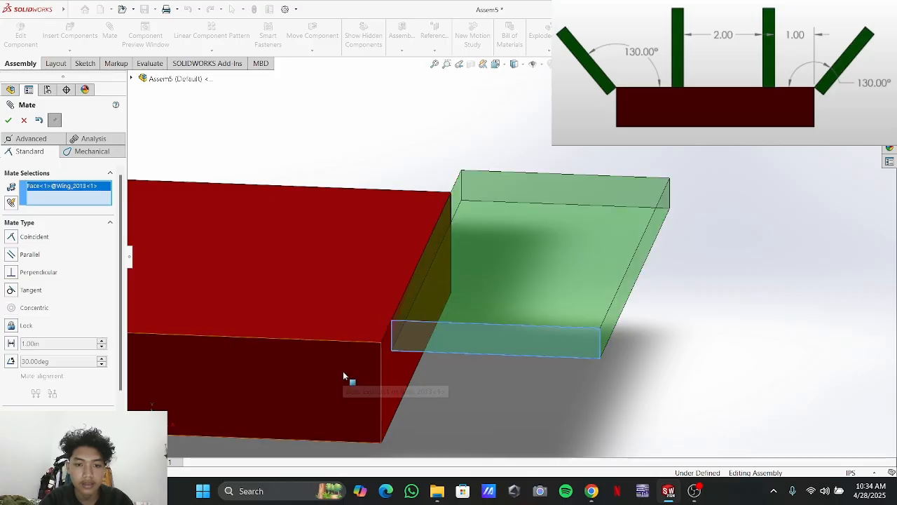
left_click(343, 372)
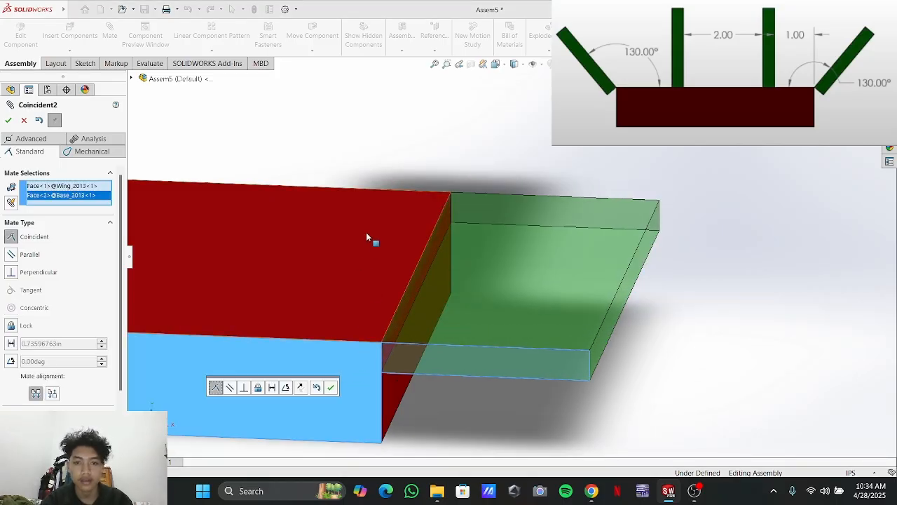
left_click(10, 122)
Swing the wing about its mated edge and try a coincident mate between its broad upper face and the base's top face
left_click_drag(530, 289, 438, 273)
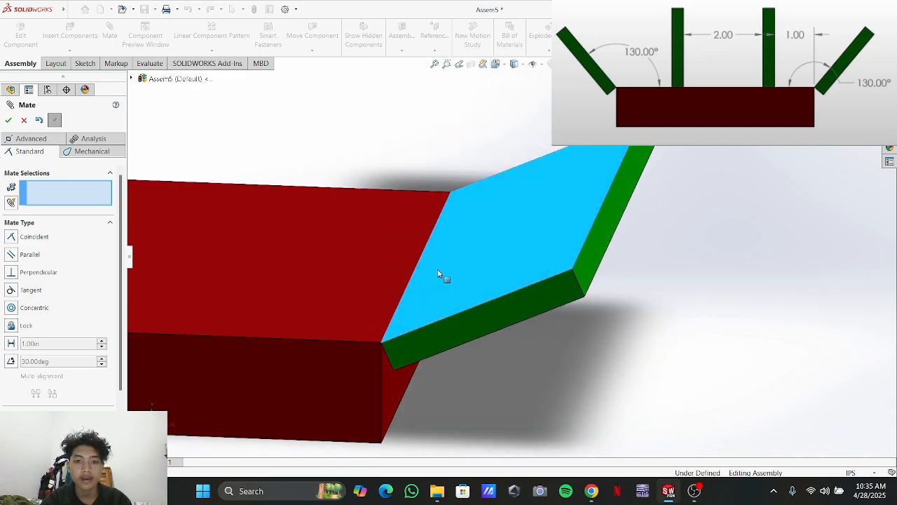
left_click_drag(464, 220, 397, 236)
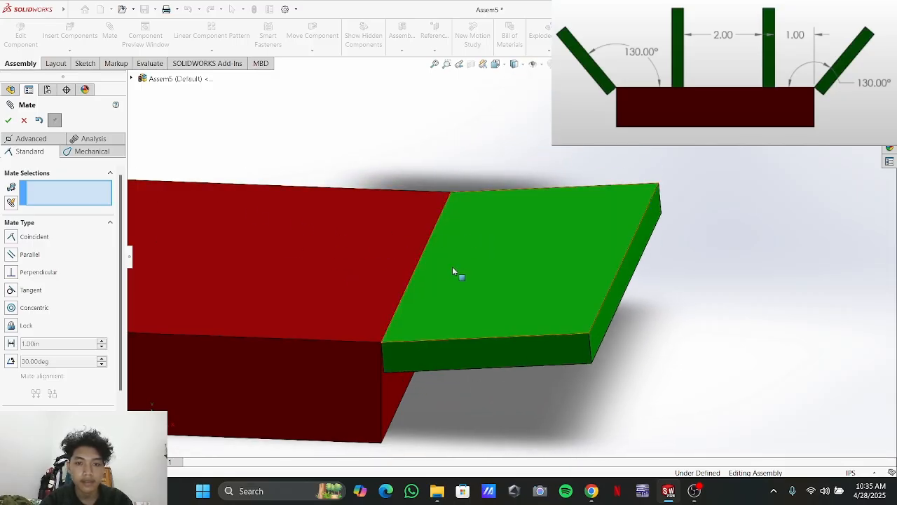
left_click(489, 272)
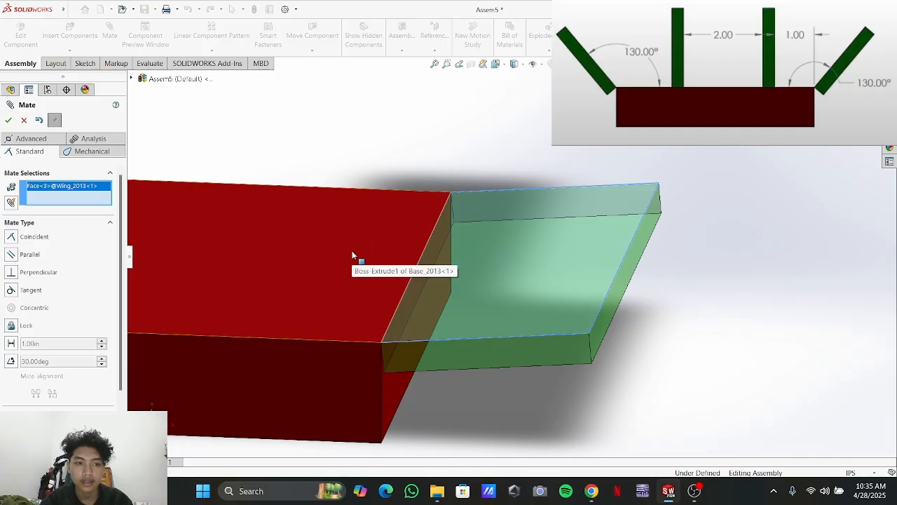
left_click(355, 256)
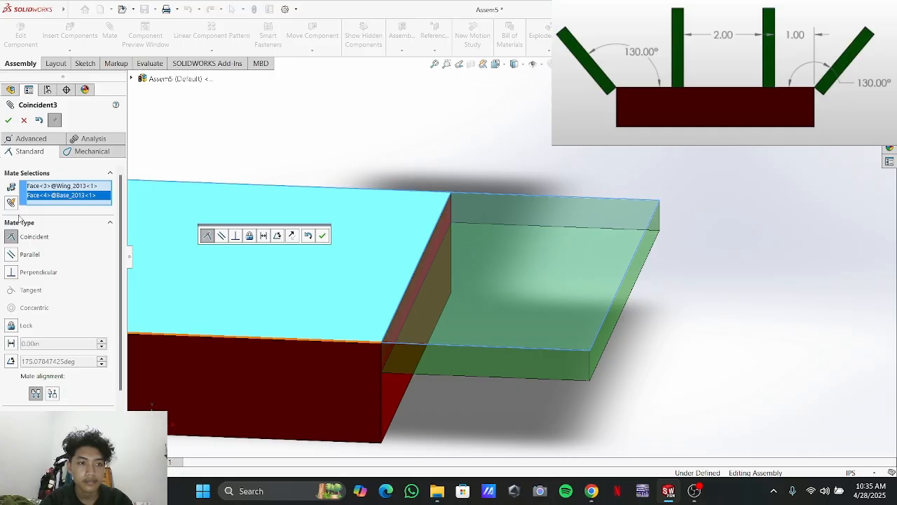
left_click(24, 120)
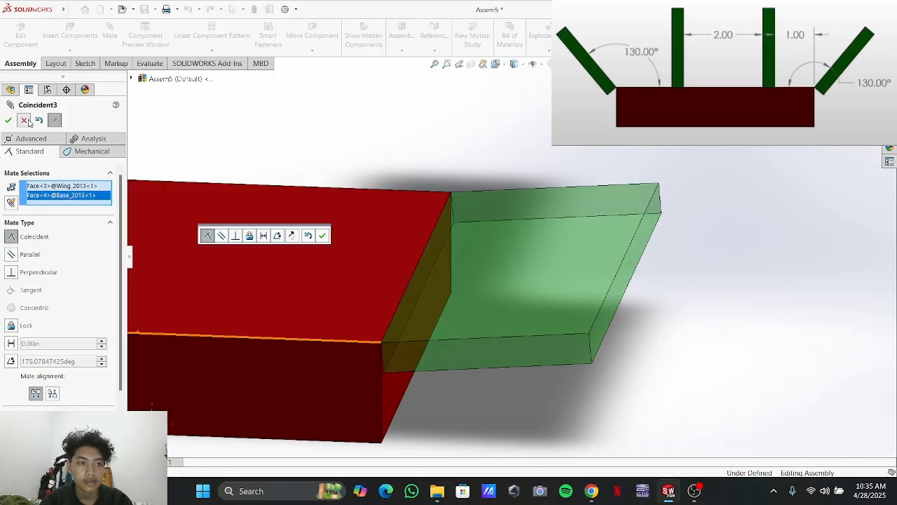
Swing the wing upward about its mated edge to about 130° from the base's top face
left_click_drag(495, 297, 392, 253)
left_click(391, 252)
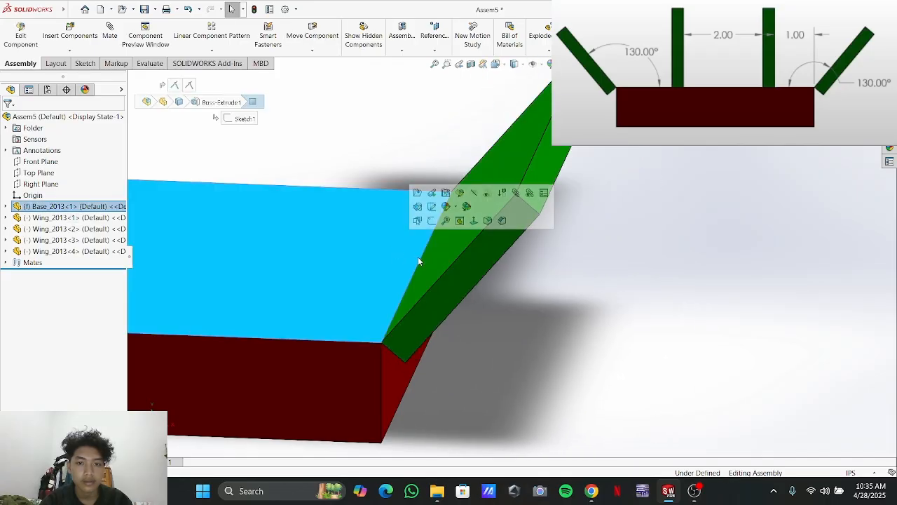
left_click(438, 266, "ctrl")
key("Escape")
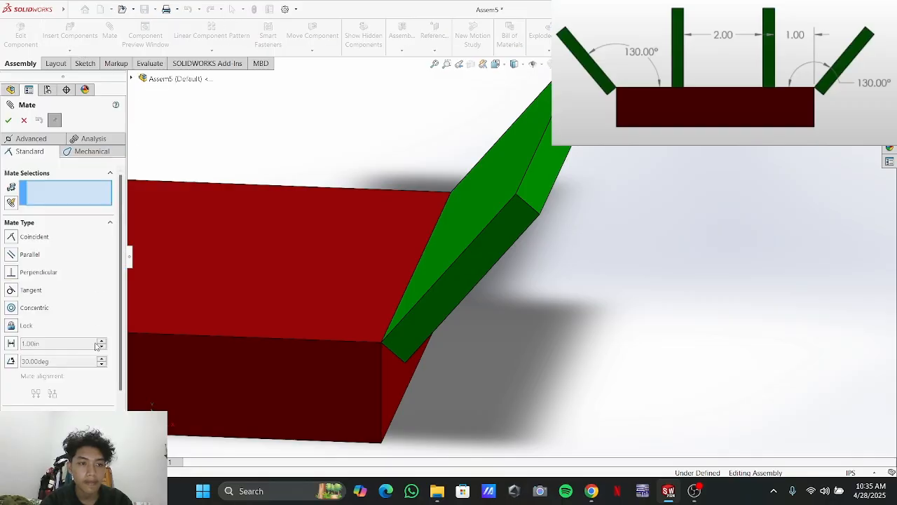
left_click(23, 121)
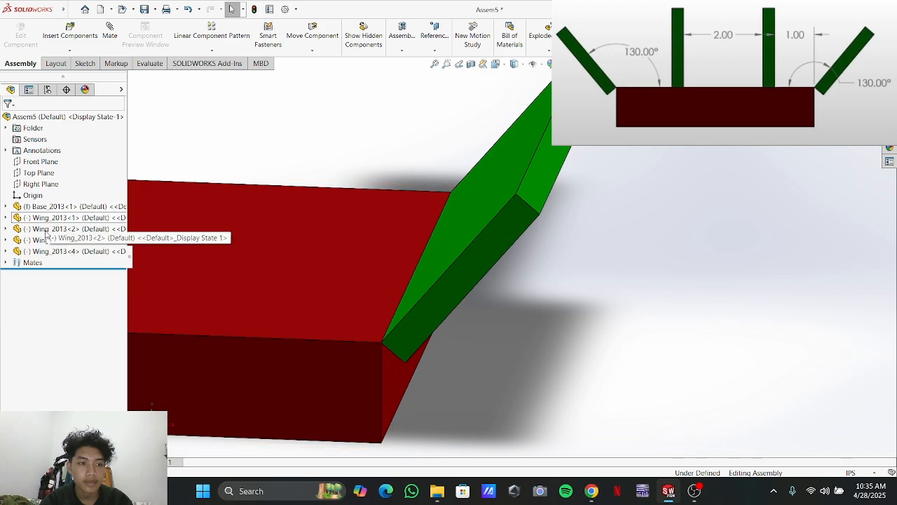
Edit the coincident mate joining the wing and base edges and try the opposite mate alignment
left_click(7, 263)
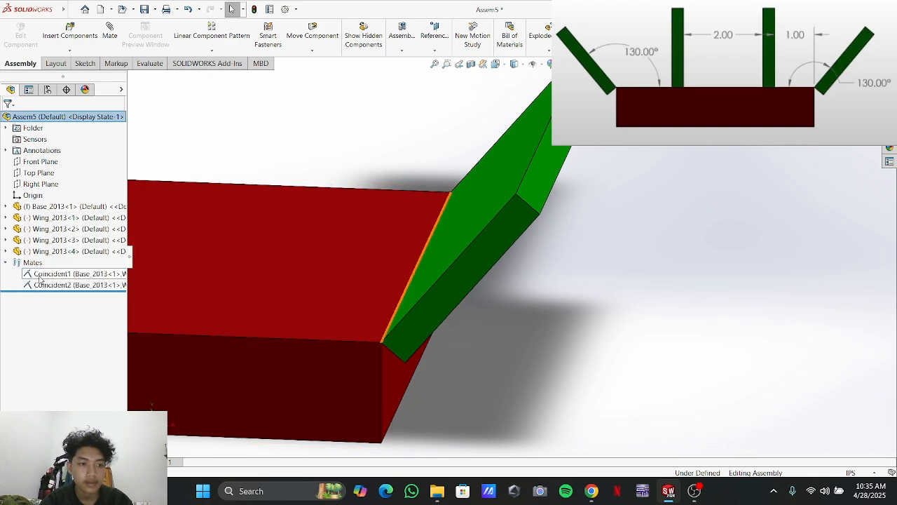
right_click(42, 278)
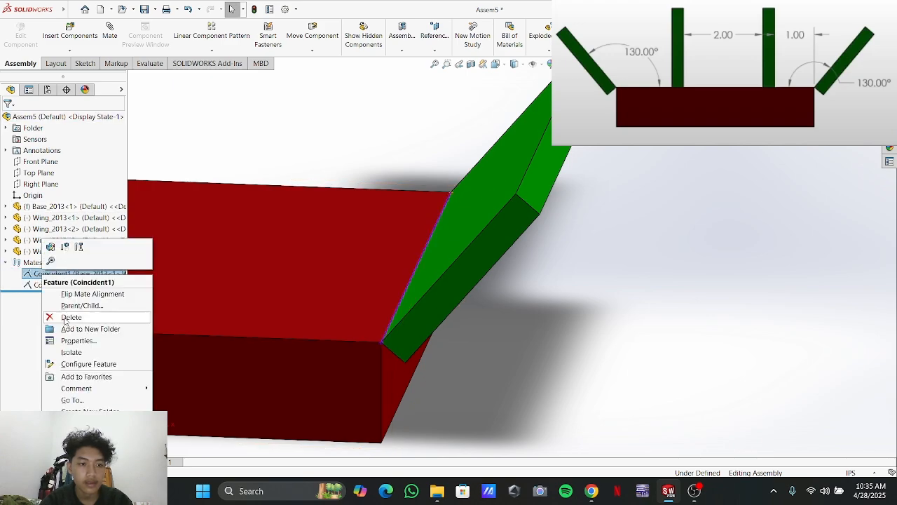
left_click(50, 247)
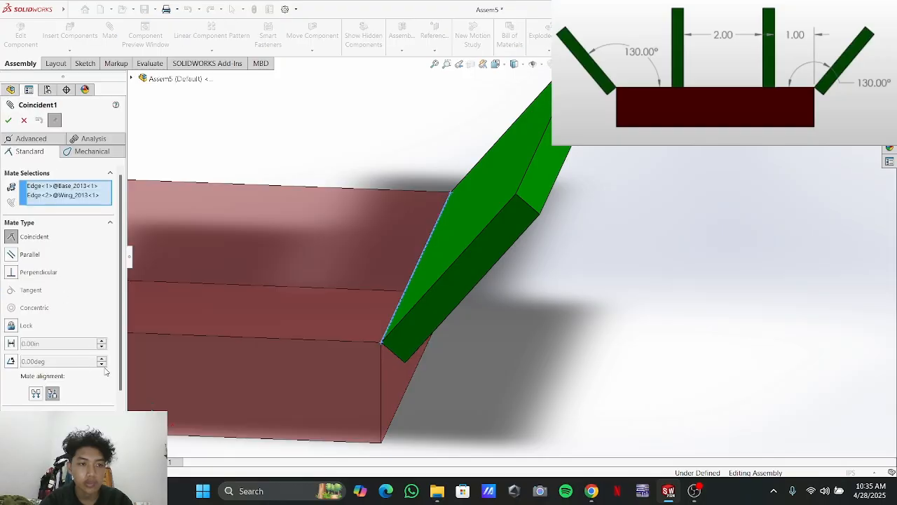
left_click(36, 393)
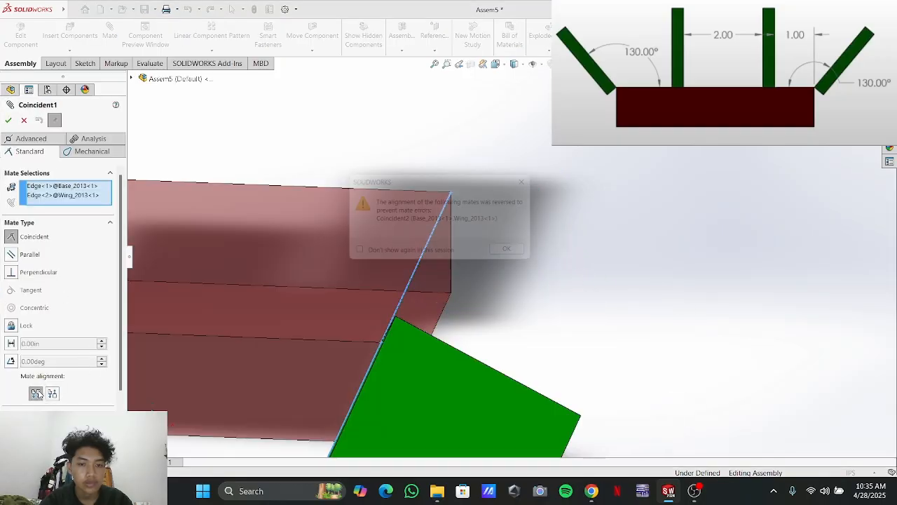
left_click(520, 256)
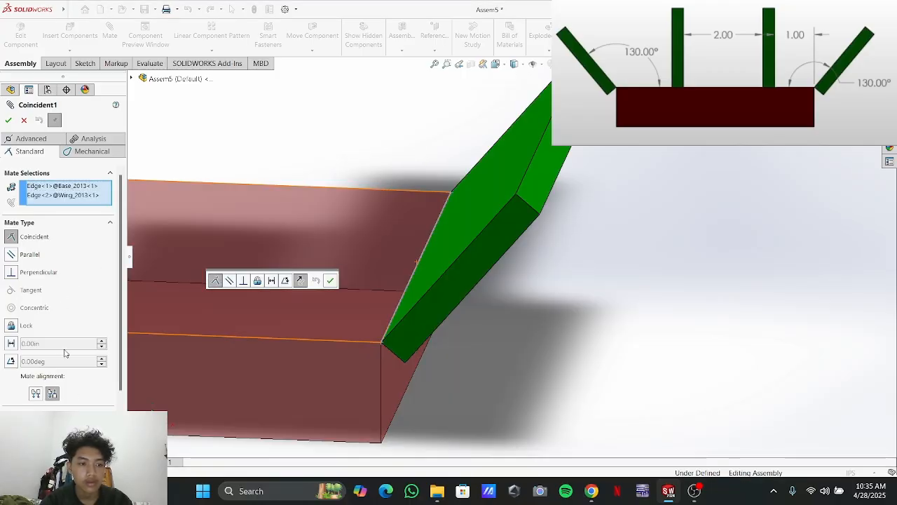
Try to change the coincident mate between the wing and base edges into a 130° angle mate
left_click(11, 361)
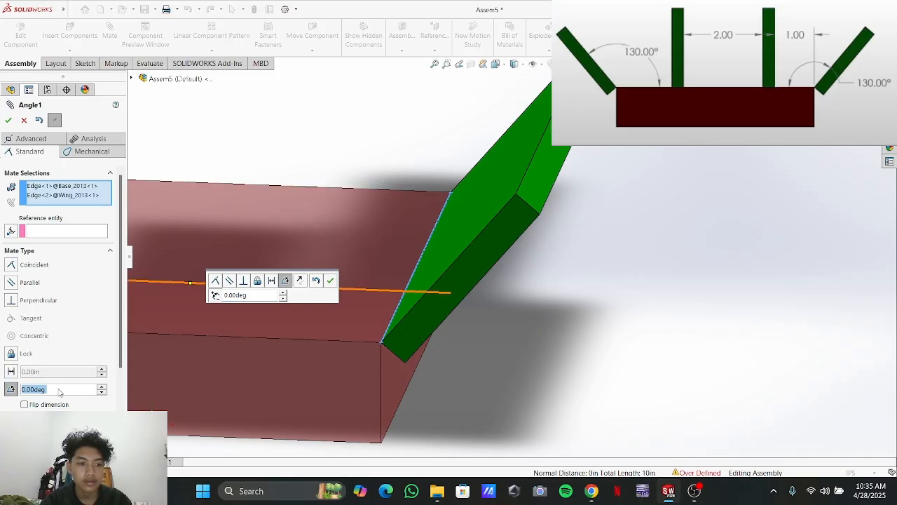
type("130")
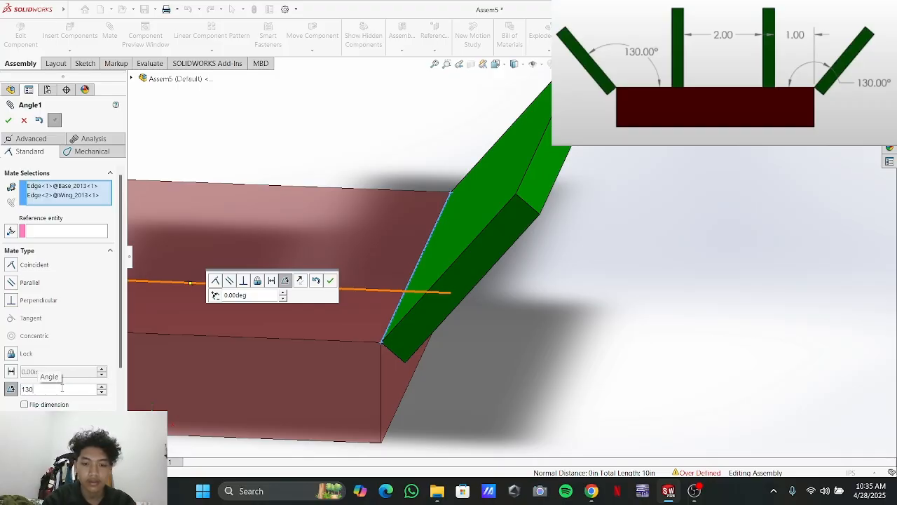
key("Return")
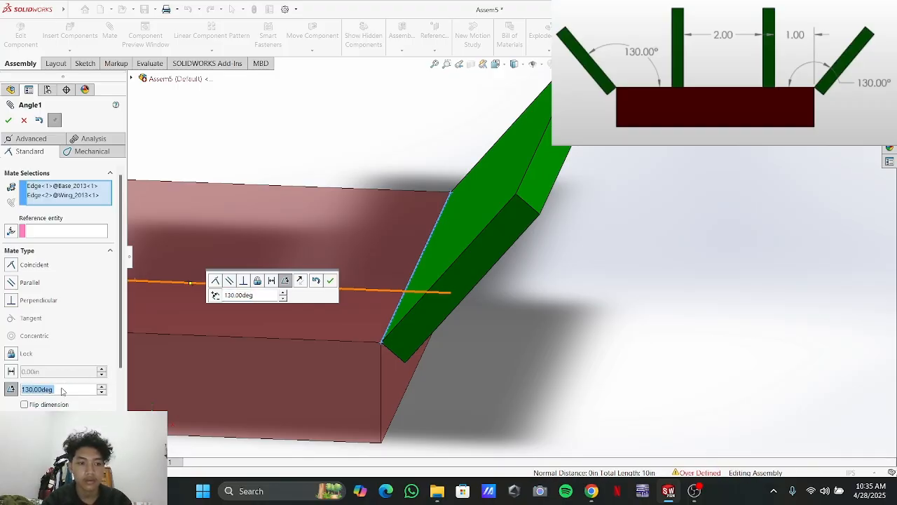
left_click(8, 120)
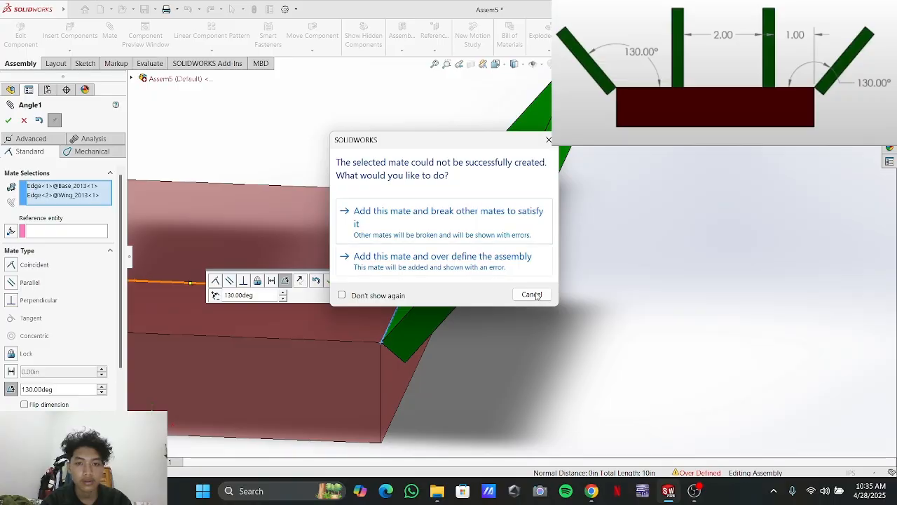
left_click(532, 293)
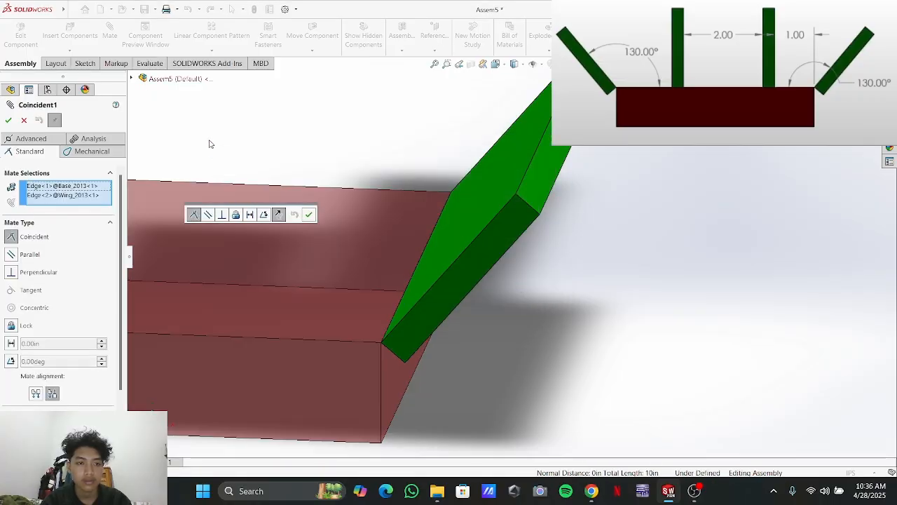
left_click(8, 120)
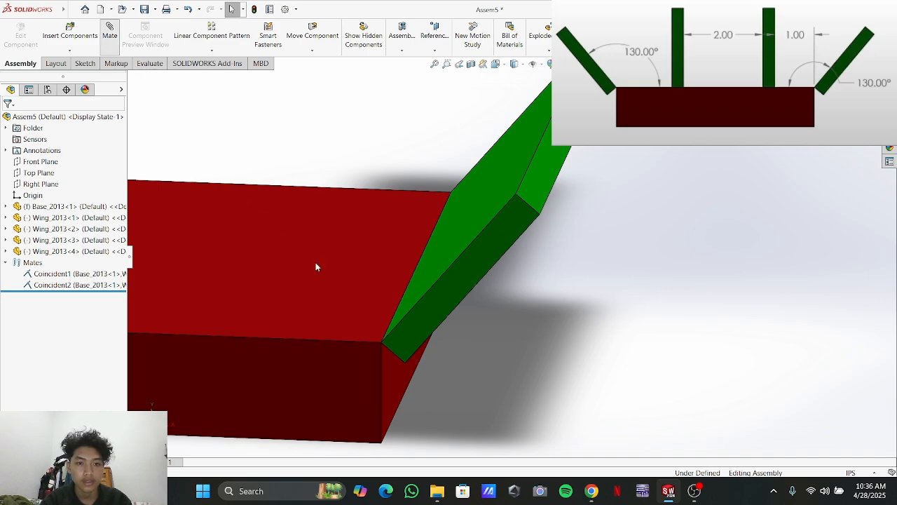
Add a 130° angle mate between the base's top face and the tilted wing's broad inner face
left_click(345, 262)
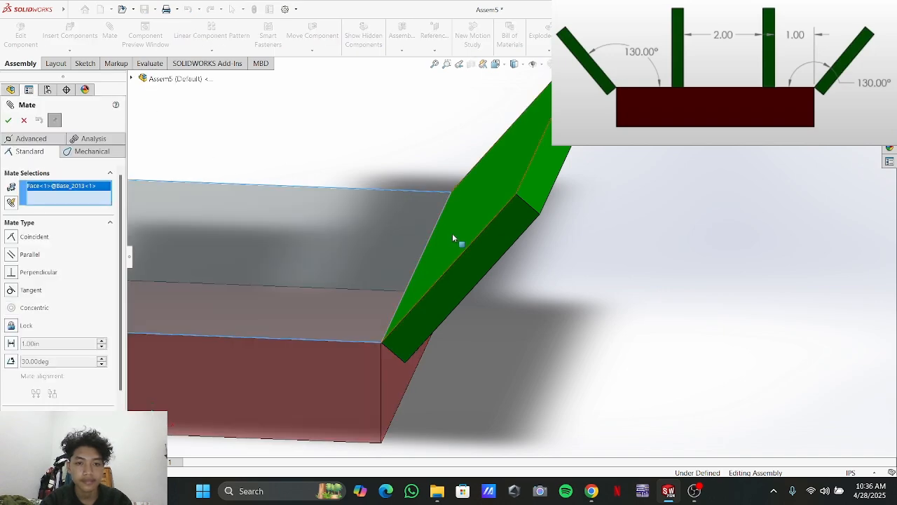
left_click(468, 221)
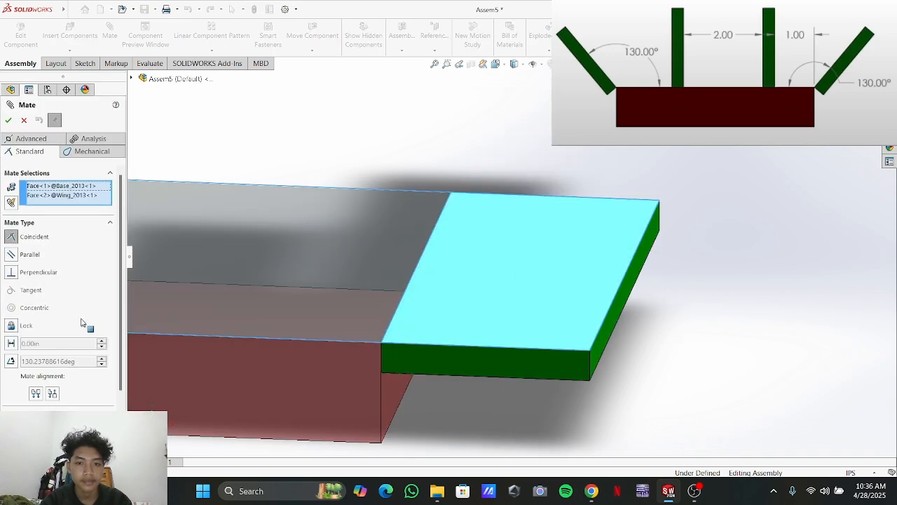
left_click(12, 363)
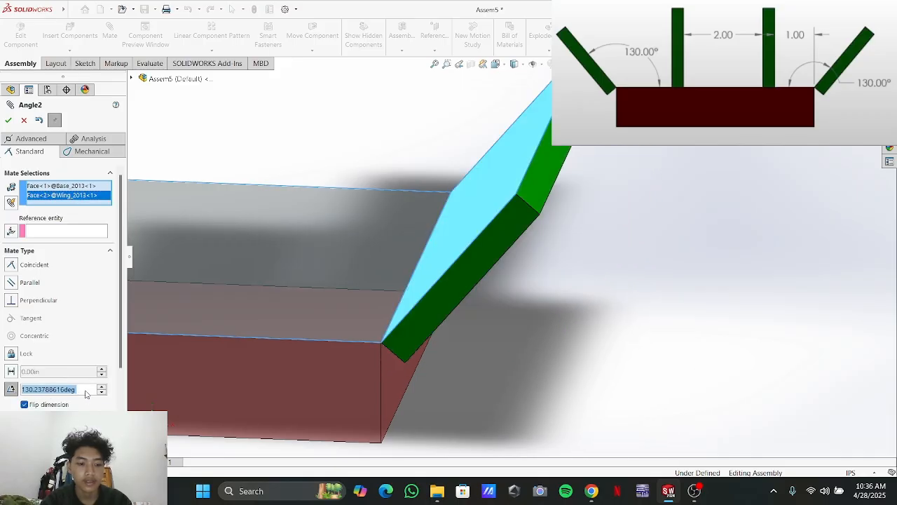
type("130")
key("Return")
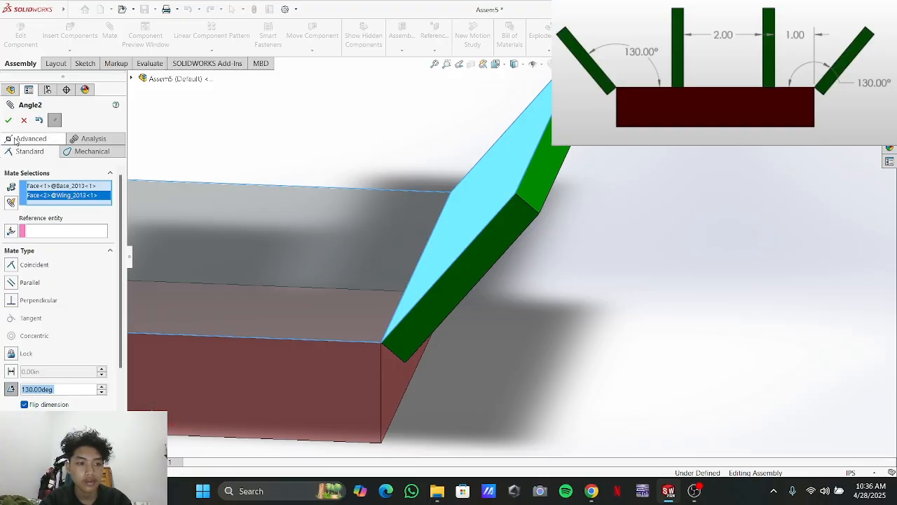
left_click(8, 119)
middle_click_drag(184, 142, 252, 224)
scroll(492, 195, "up", 2)
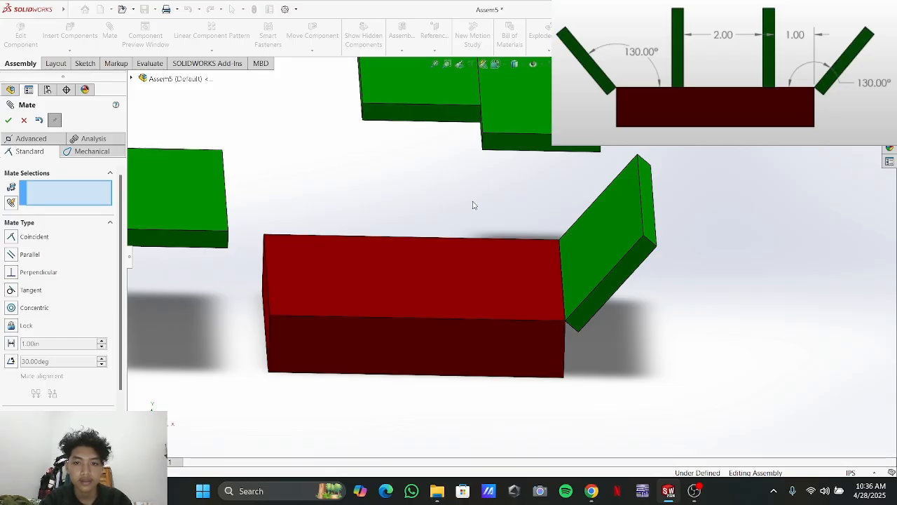
scroll(379, 206, "up", 2)
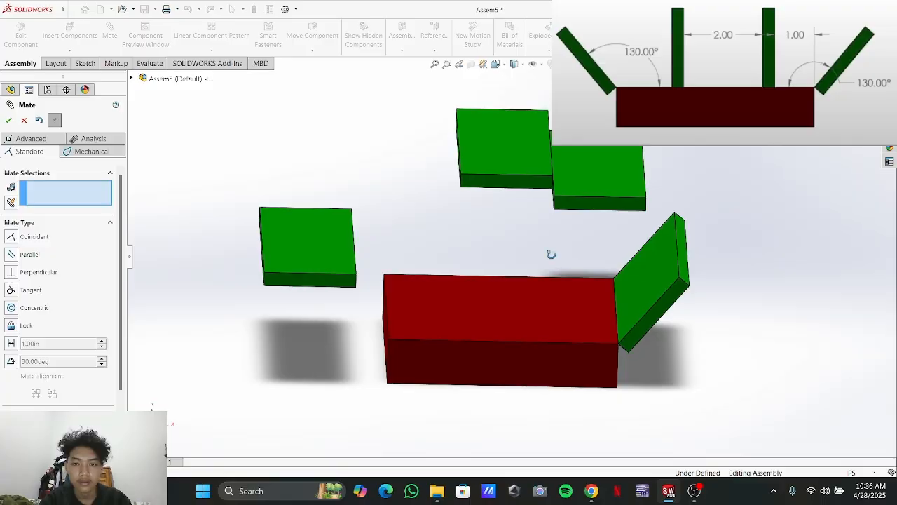
Add a coincident mate between the free wing's upper long edge and the base's top edge at the end opposite the tilted wing
middle_click_drag(551, 254, 533, 254)
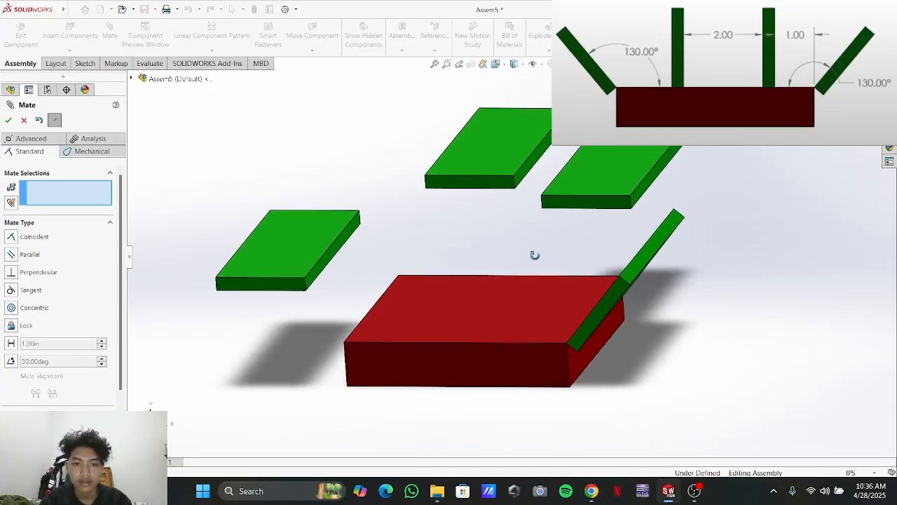
scroll(348, 250, "down", 4)
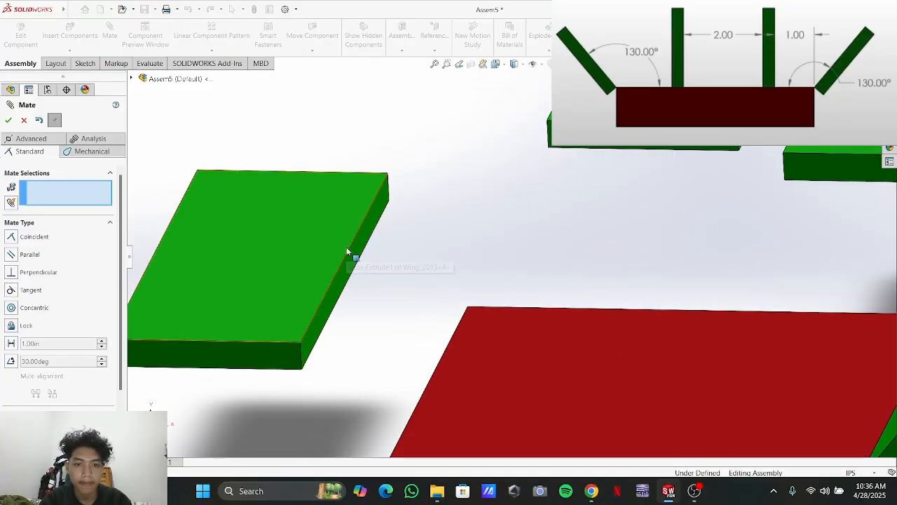
left_click(348, 249)
middle_click_drag(397, 375, 386, 430)
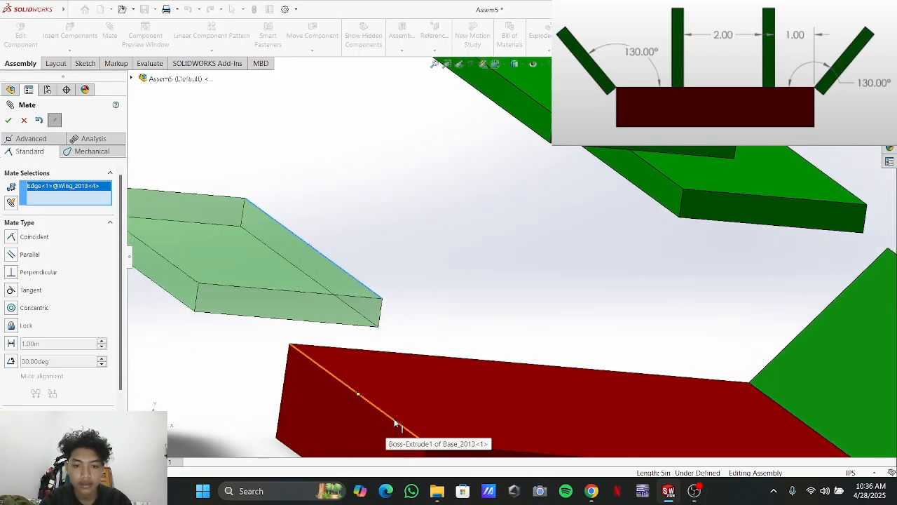
left_click(392, 421)
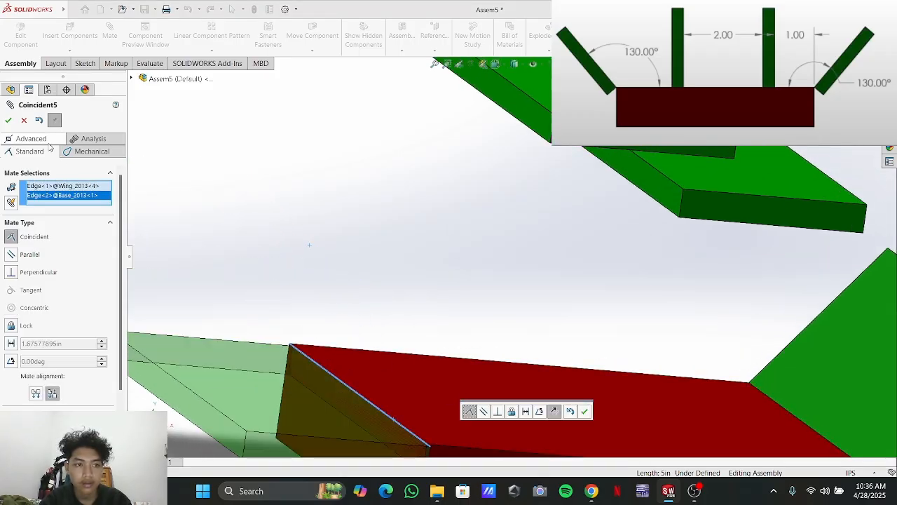
left_click(8, 120)
Add a coincident mate between the newly attached wing's front side face and the base's front face
middle_click_drag(426, 356, 421, 351)
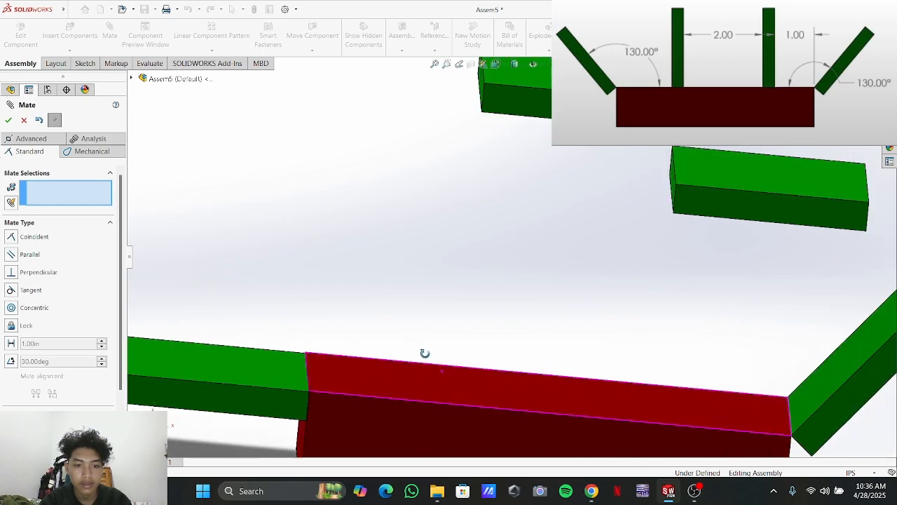
left_click(242, 402)
left_click(319, 410)
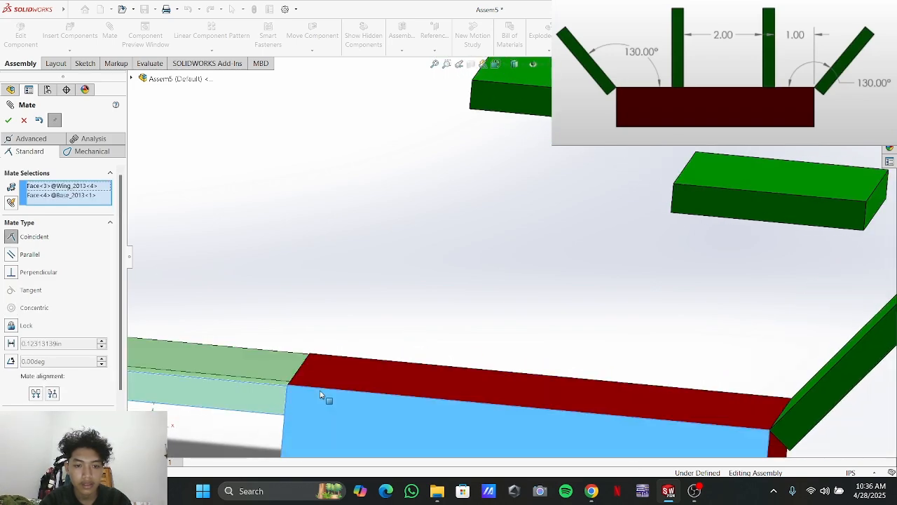
left_click(8, 120)
Add a 130° angle mate between the newly attached wing's broad upper face and the base's top face
middle_click_drag(375, 301, 489, 298)
scroll(740, 373, "down", 4)
scroll(722, 370, "up", 7)
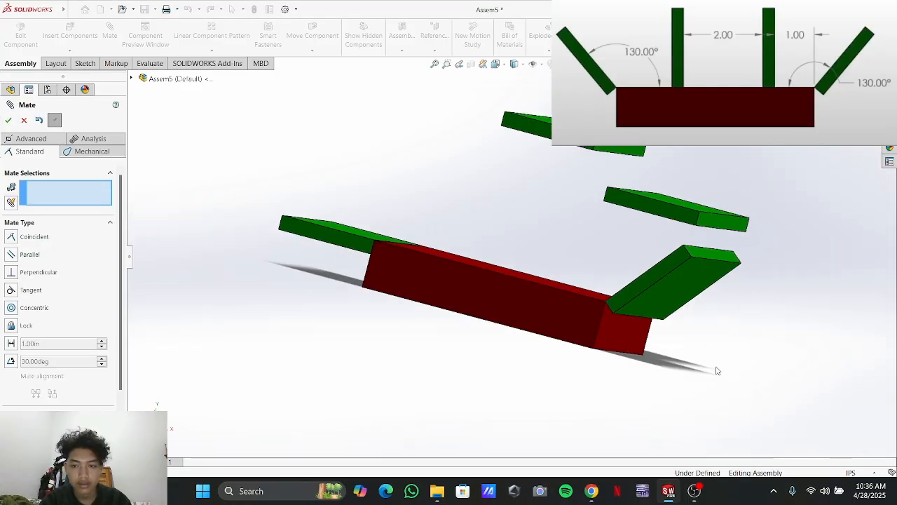
middle_click_drag(495, 237, 490, 276)
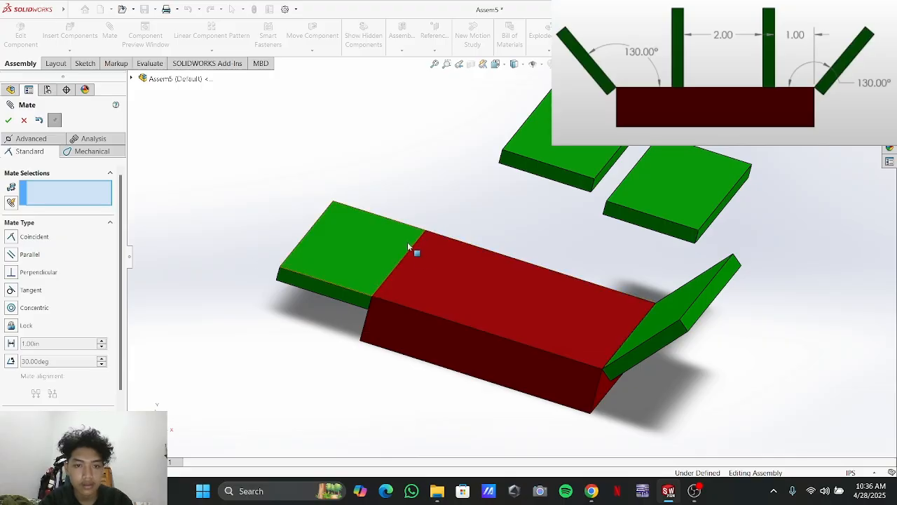
left_click(376, 249)
left_click(421, 281)
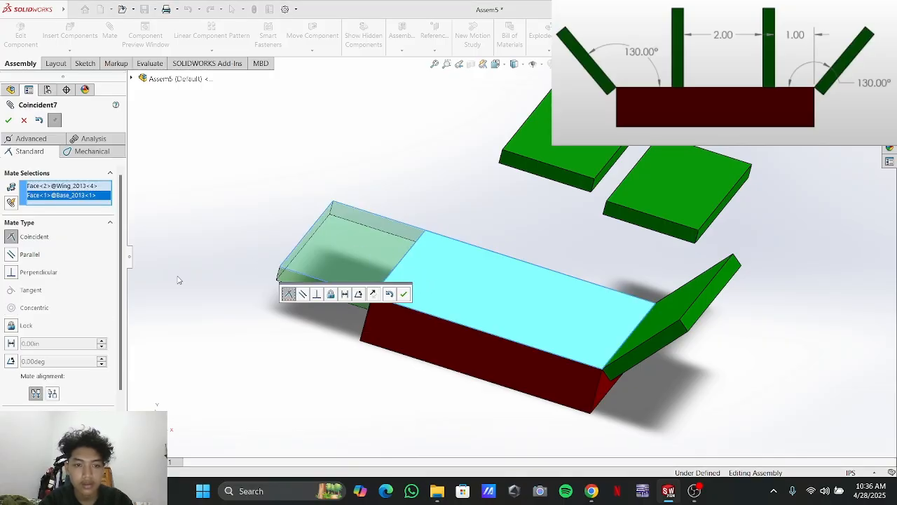
left_click(12, 363)
type("130")
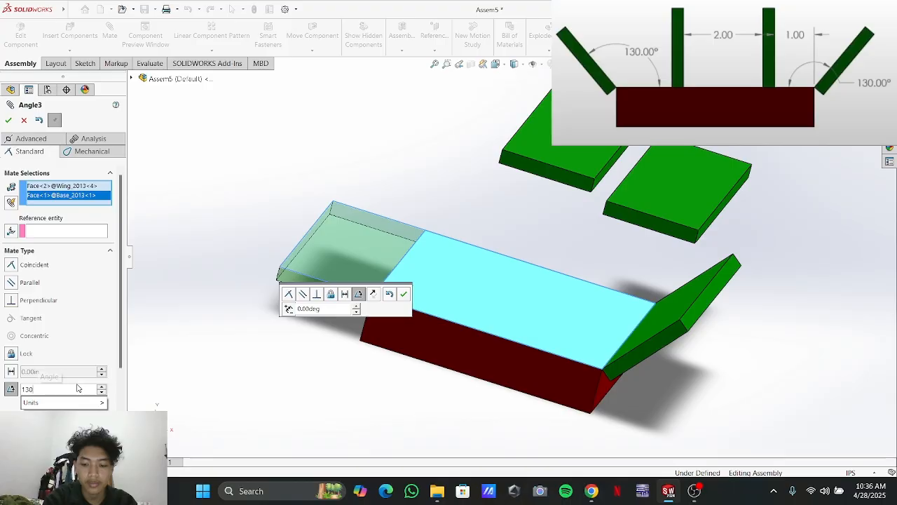
key("Return")
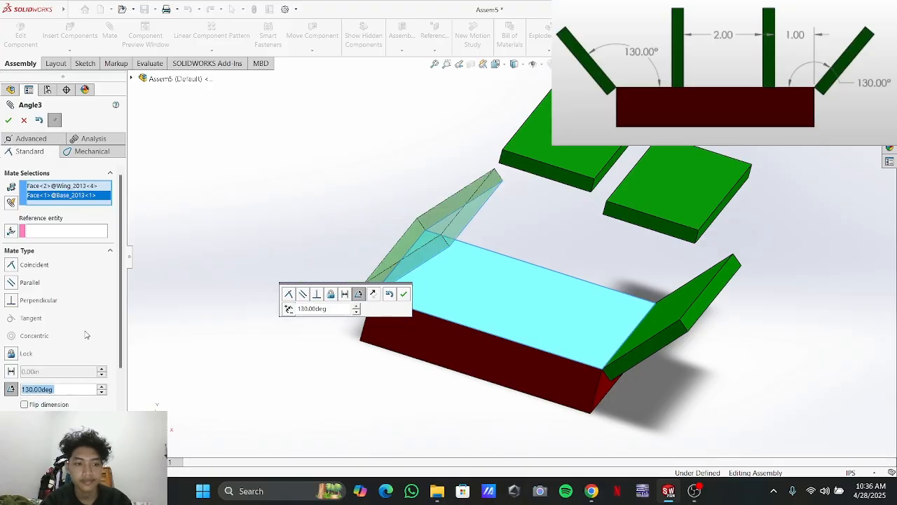
left_click(403, 295)
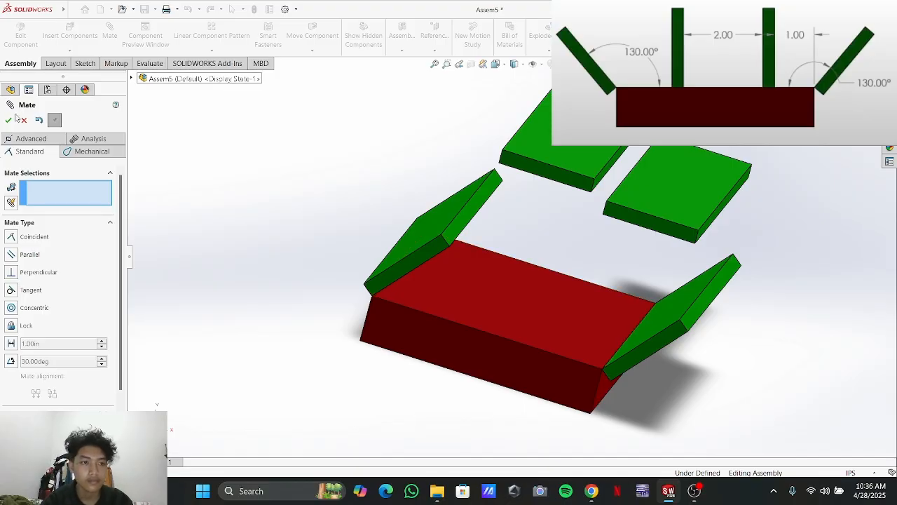
Leave the Mate command and test whether the newly mated wing can still be moved
key("Escape")
left_click_drag(443, 223, 344, 200)
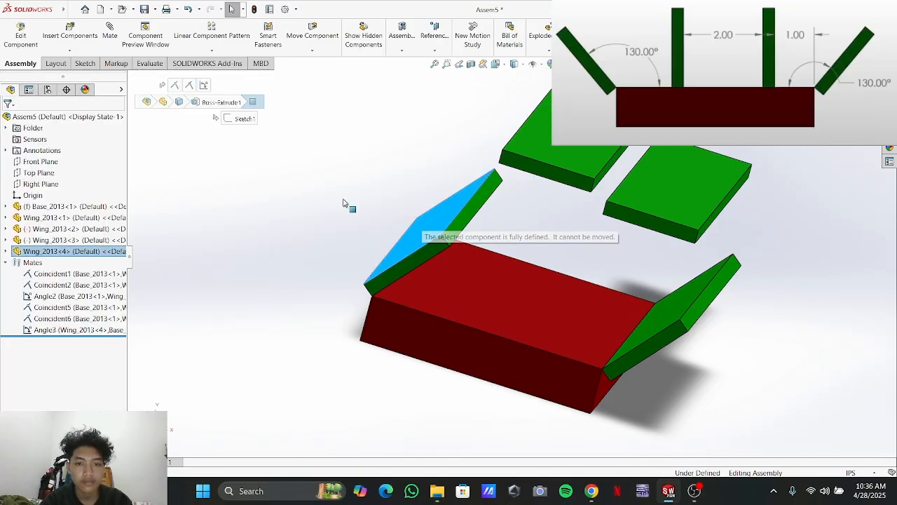
left_click(289, 208)
left_click_drag(456, 245, 318, 206)
left_click(304, 217)
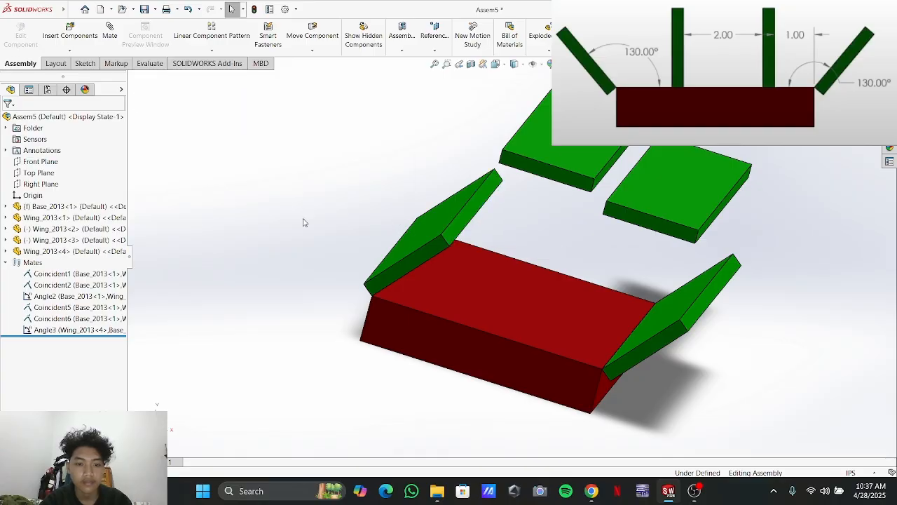
Undo the second wing's coincident and angle mates together with the first tilted wing's angle mate
scroll(304, 227, "down", 6)
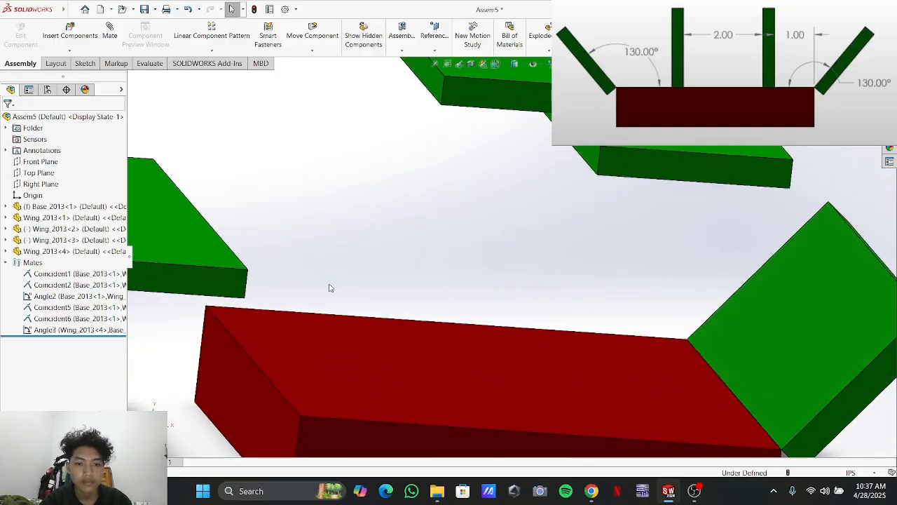
key("ctrl+z")
key("ctrl+z")
key("ctrl+z")
key("ctrl+z")
scroll(215, 256, "up", 5)
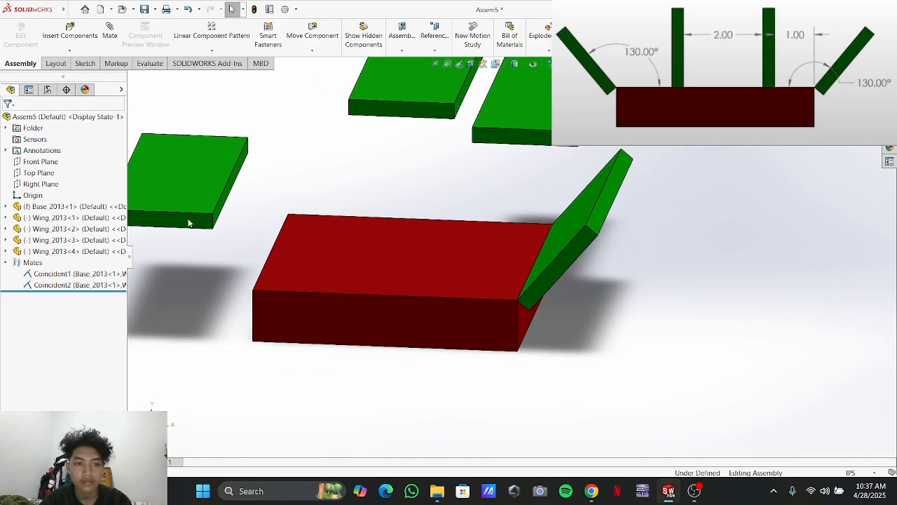
Mate the detached wing's upper long edge coincident with the base's top edge opposite the tilted wing
mouse_move(188, 223)
middle_mouse_down()
mouse_move(192, 239)
mouse_move(194, 220)
middle_mouse_up()
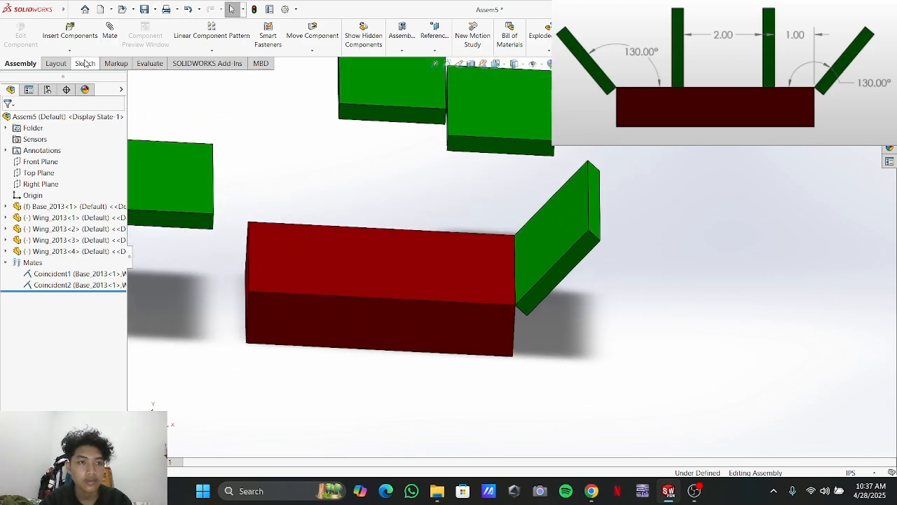
mouse_move(294, 171)
middle_mouse_down()
mouse_move(274, 186)
mouse_move(311, 175)
middle_mouse_up()
scroll(290, 213, "down", 5)
scroll(290, 213, "up", 5)
middle_click_drag(290, 213, 421, 289)
left_click(371, 230)
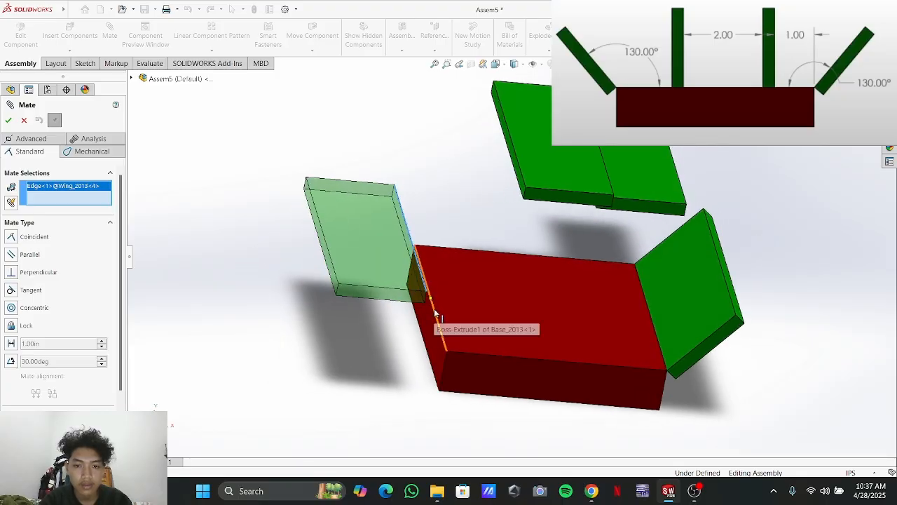
left_click(436, 320)
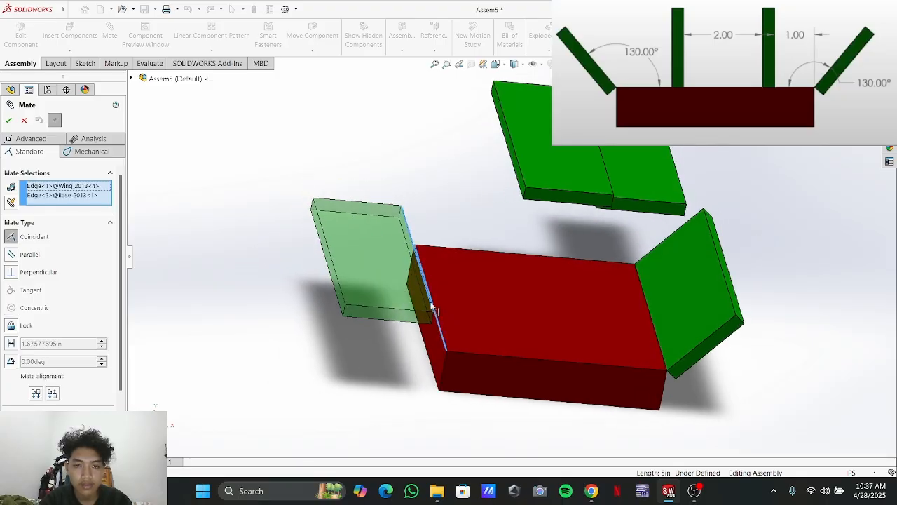
left_click(7, 122)
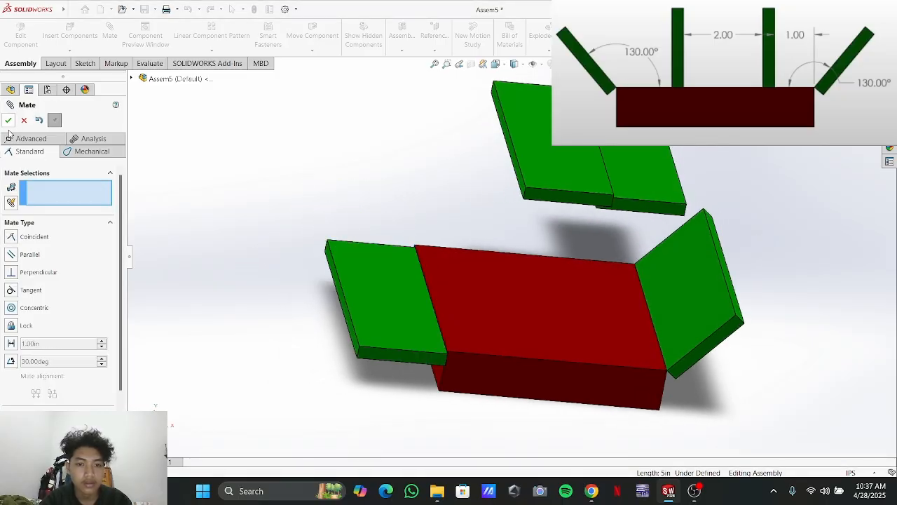
Mate the attached wing's front side face coincident with the base's front face
left_click(388, 359)
left_click(475, 376)
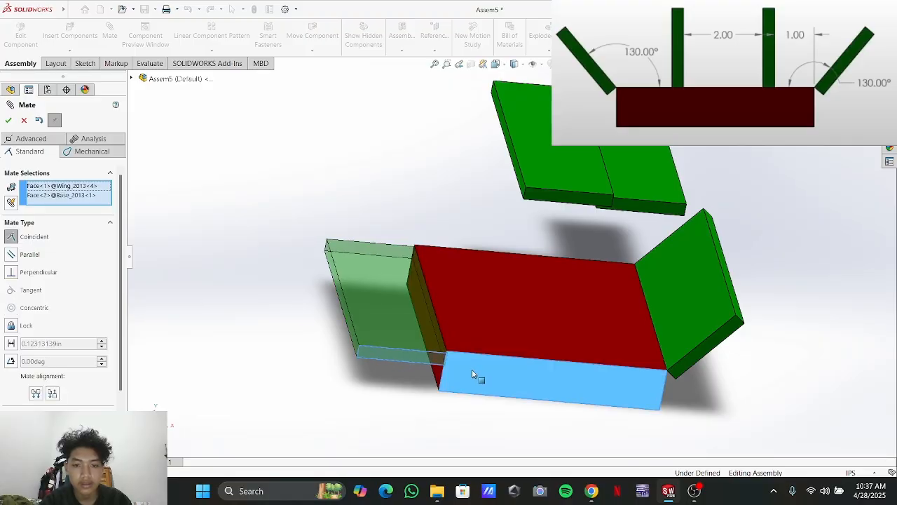
left_click(8, 121)
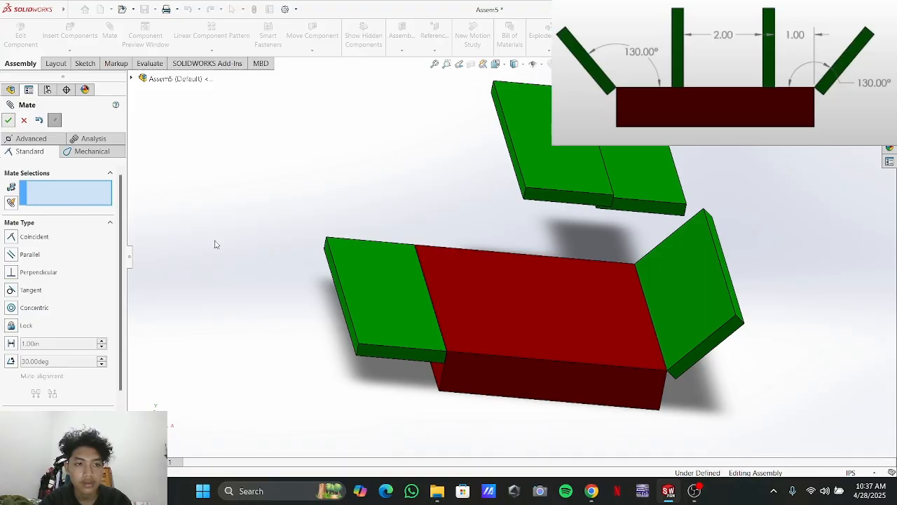
Swing the newly attached wing upward about its mated edge to about 136° from the base's top face
key("Escape")
left_click_drag(435, 282, 442, 276)
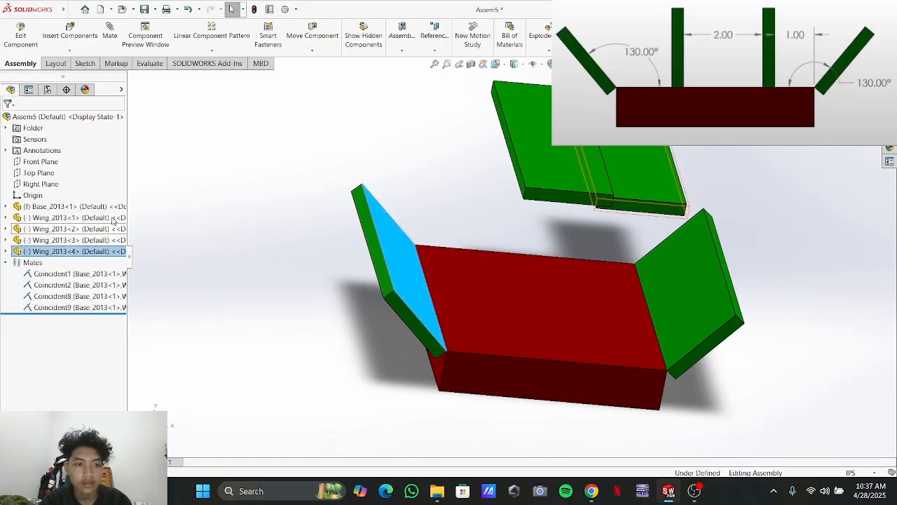
key("Escape")
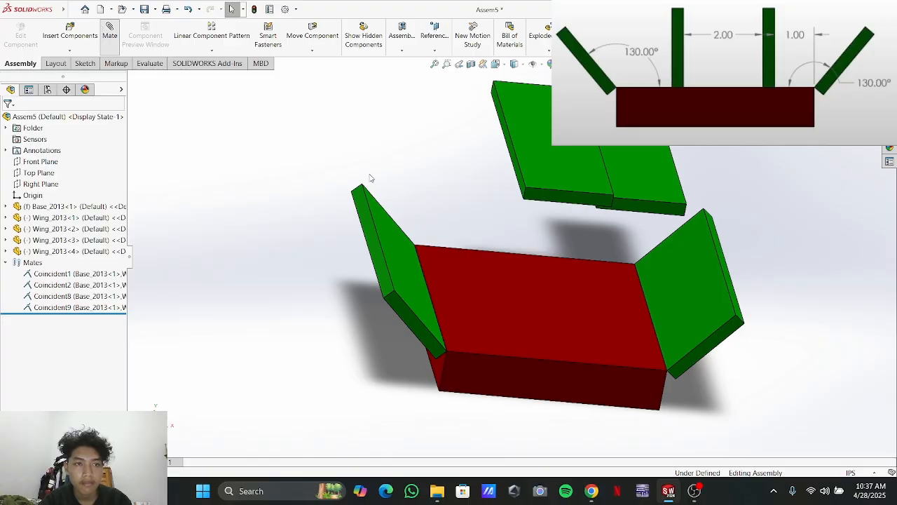
Add a 130° angle mate between the raised wing's broad inner face and the base's top face
left_click(415, 274)
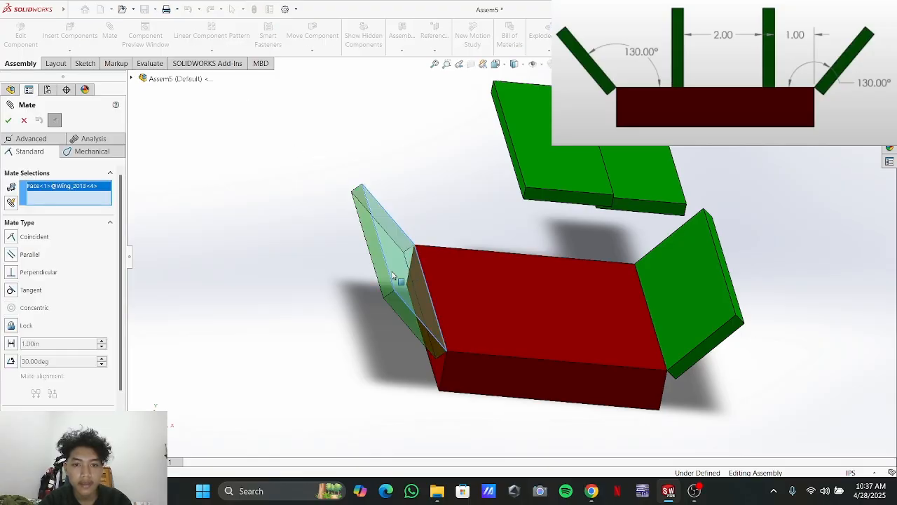
left_click(464, 288)
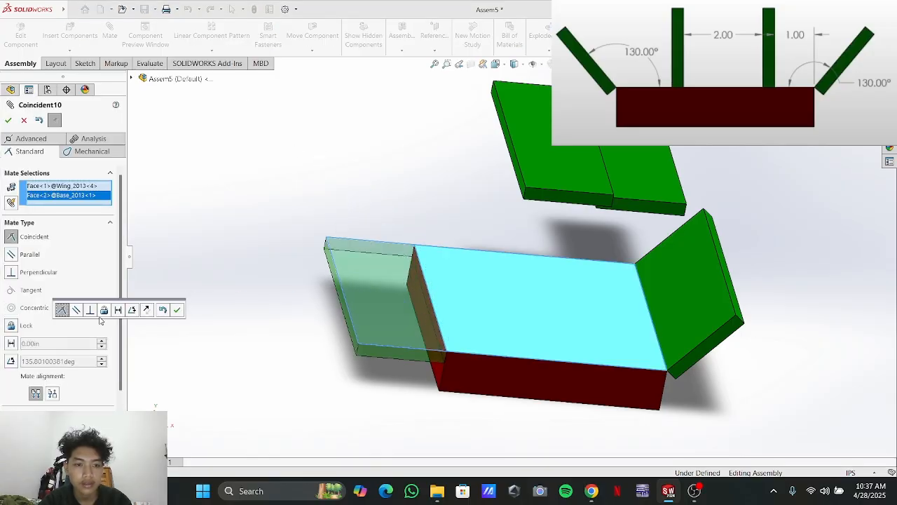
left_click(17, 361)
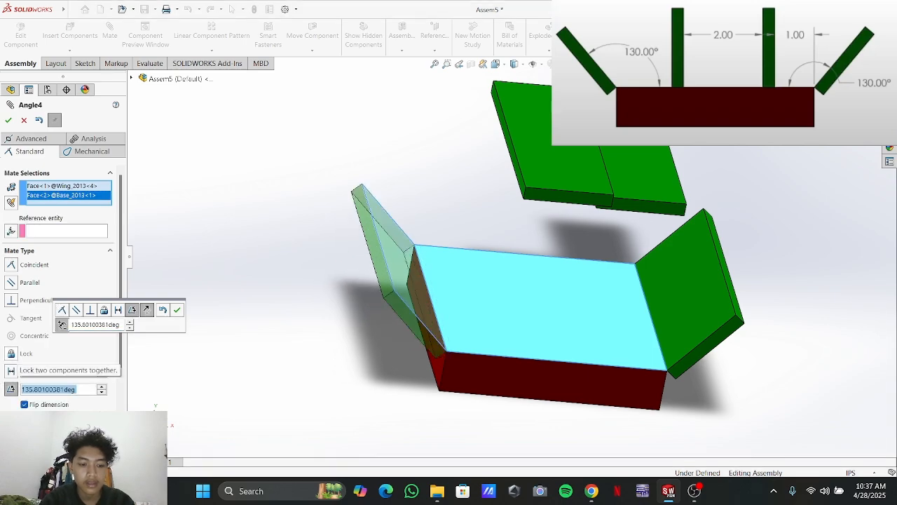
type("130")
key("Return")
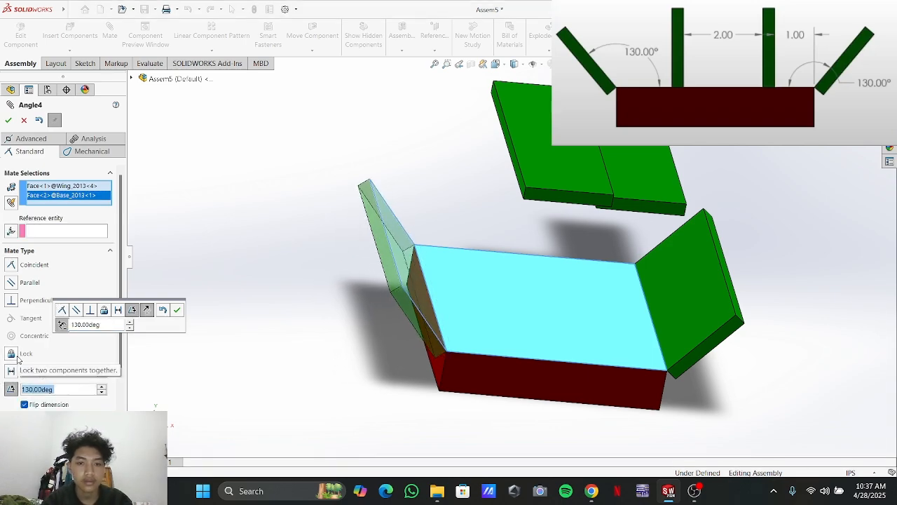
left_click(13, 123)
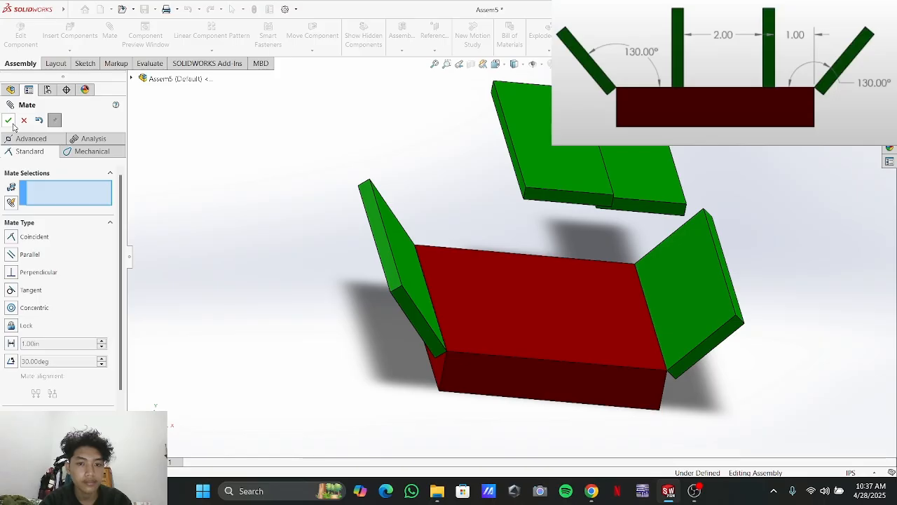
Close the Mate command and test whether the two outer wings can still be moved relative to the base
key("Escape")
middle_click_drag(620, 274, 605, 222)
left_click(414, 256)
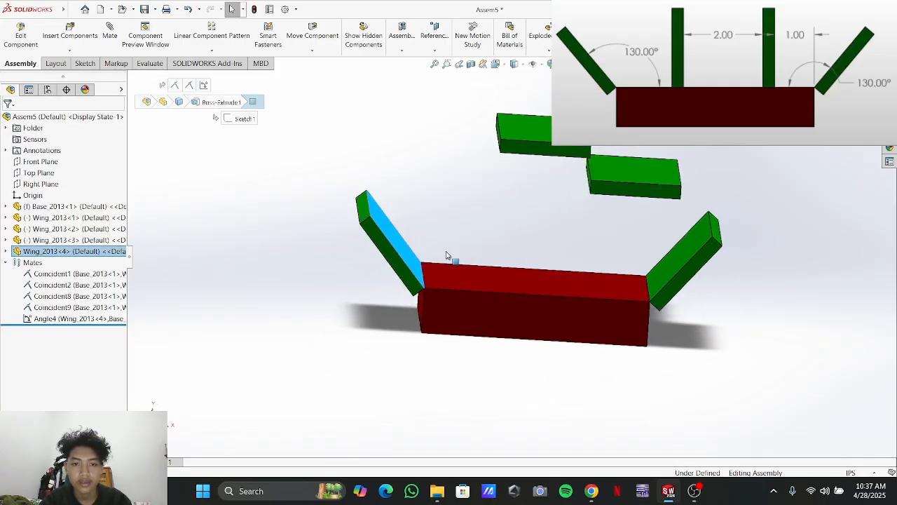
left_click_drag(689, 259, 669, 263)
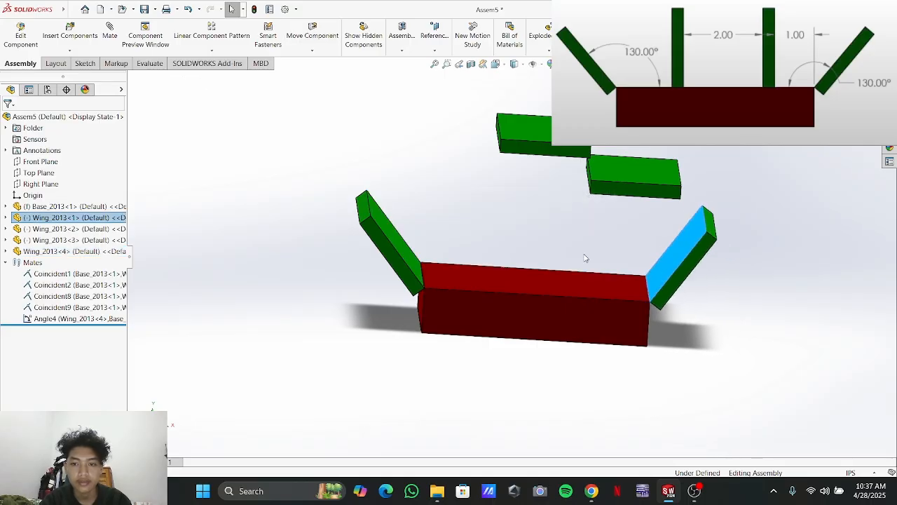
left_click_drag(406, 251, 387, 260)
left_click(387, 256)
left_click(474, 214)
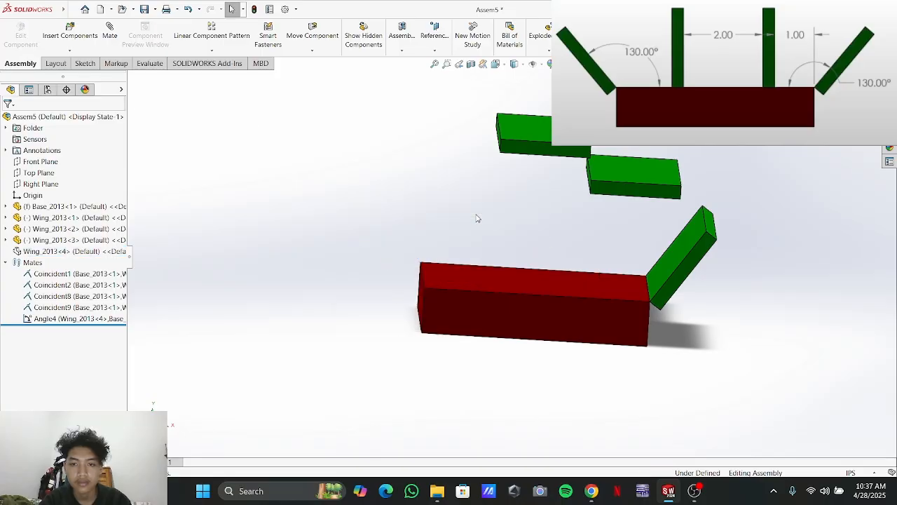
key("ctrl+z")
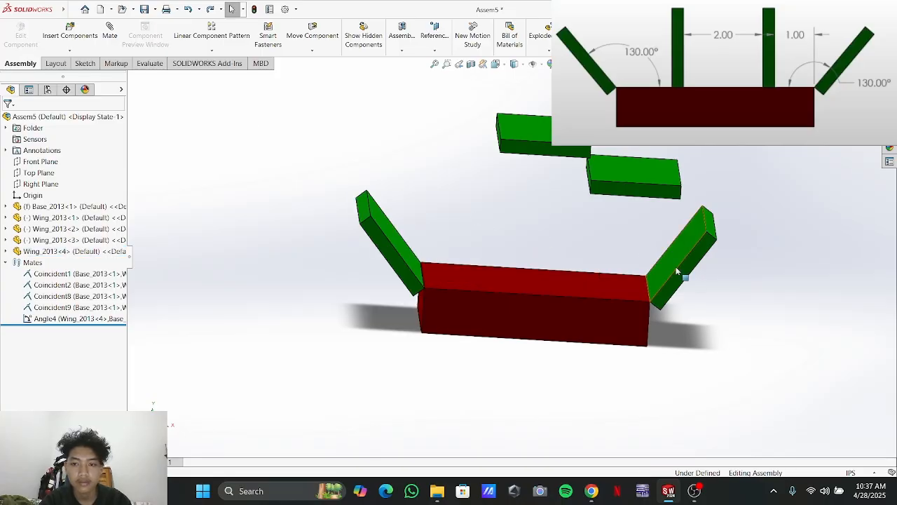
Add a 130-degree angle mate between the inner face of Wing_2013<1> and the top face of the base
left_click(673, 260)
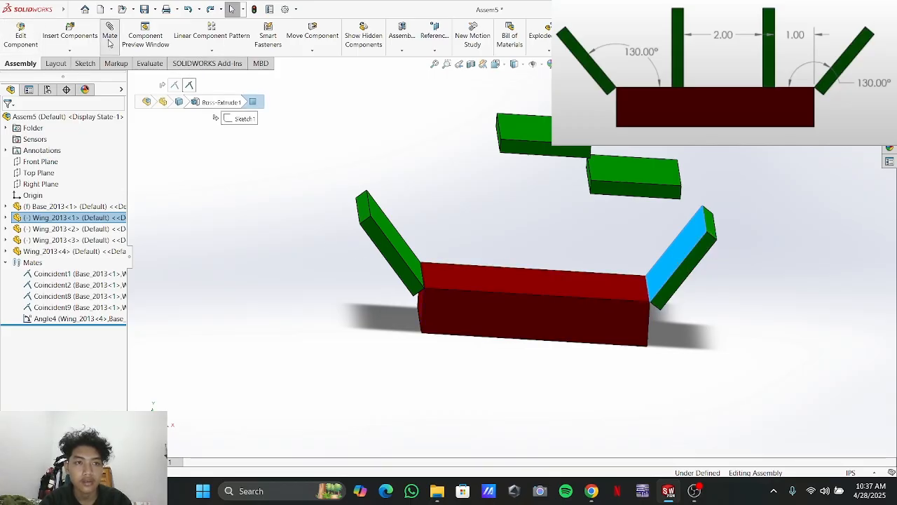
left_click(554, 293)
left_click(10, 361)
type("130")
key("Return")
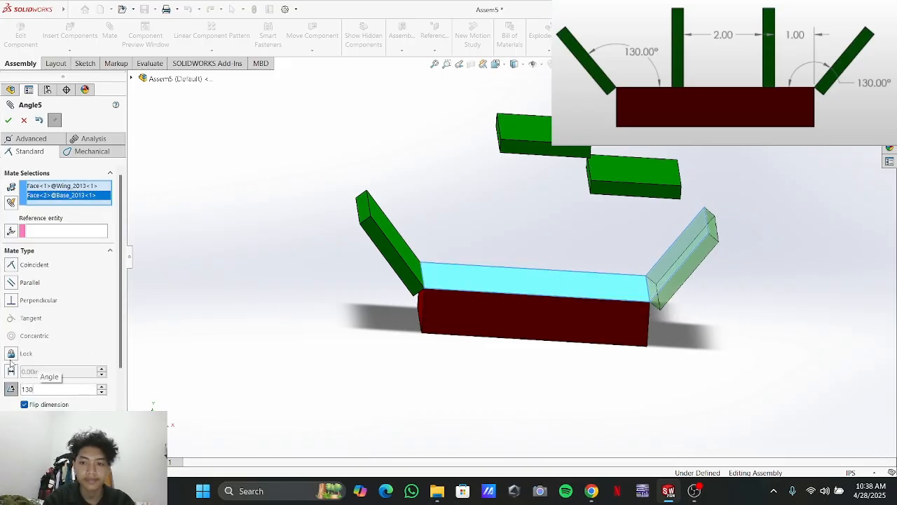
left_click(12, 120)
left_click(12, 120)
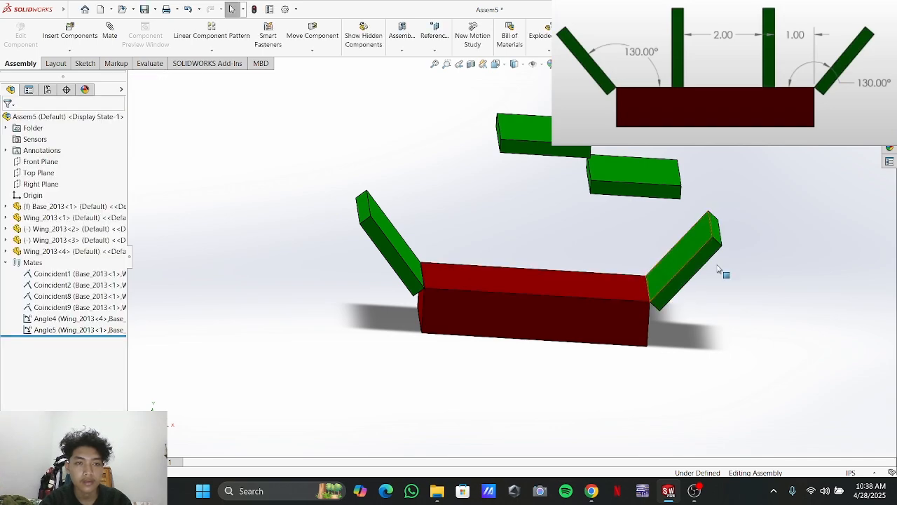
left_click(671, 268)
left_click(542, 223)
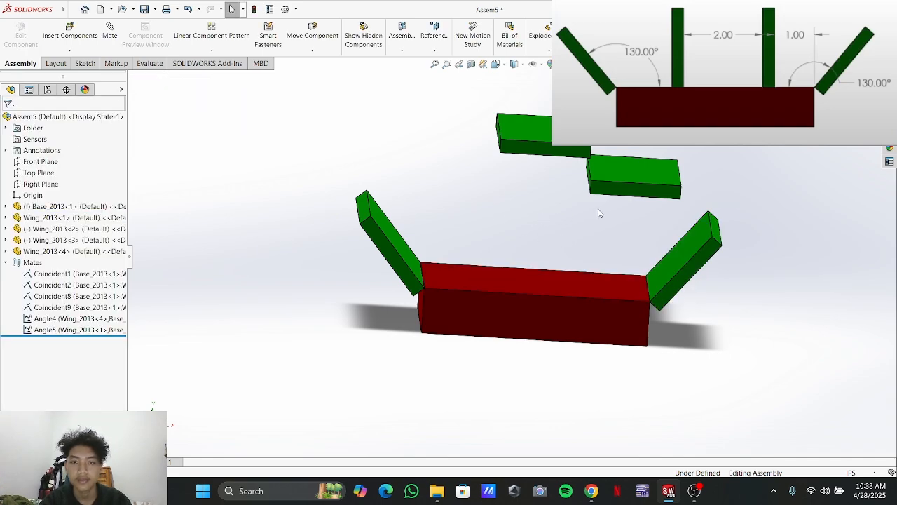
Delete the loose Wing_2013<3> component from the assembly
scroll(600, 212, "down", 3)
scroll(610, 210, "up", 1)
middle_click_drag(618, 233, 603, 211)
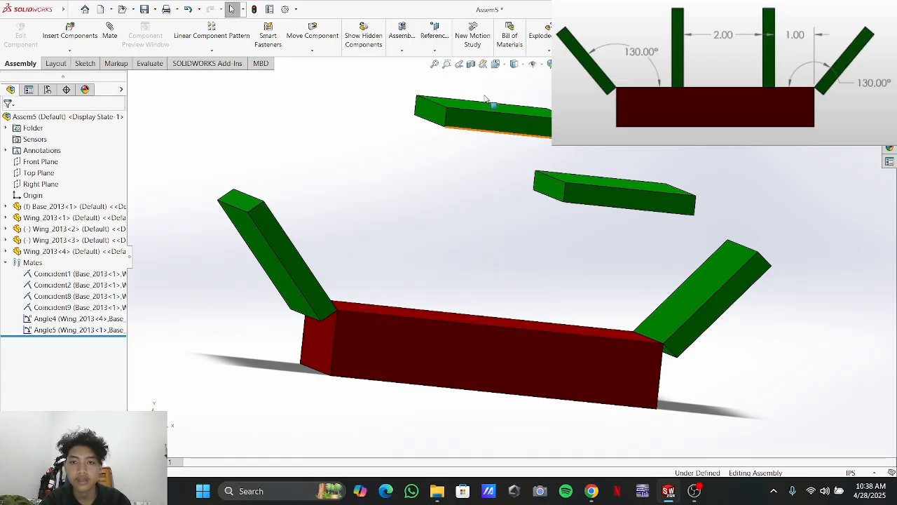
left_click(422, 102)
left_click_drag(397, 87, 585, 148)
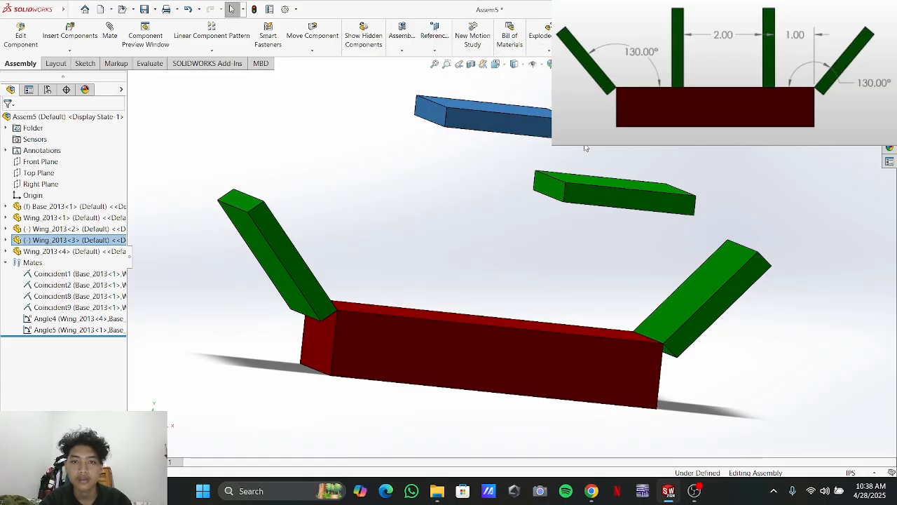
key("Delete")
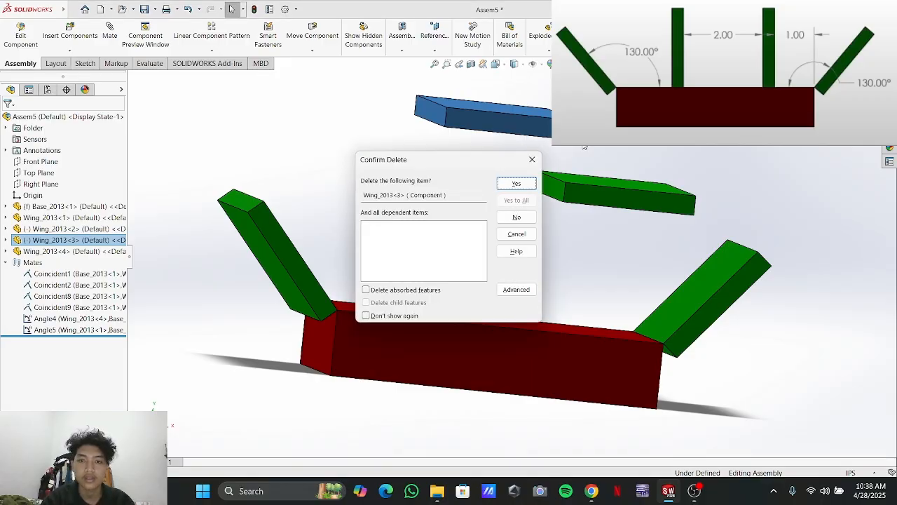
left_click(515, 184)
Mate a long narrow side face of the loose Wing_2013<2> coincident with the base's top face
left_click_drag(600, 187, 524, 201)
scroll(593, 213, "down", 3)
scroll(577, 220, "up", 2)
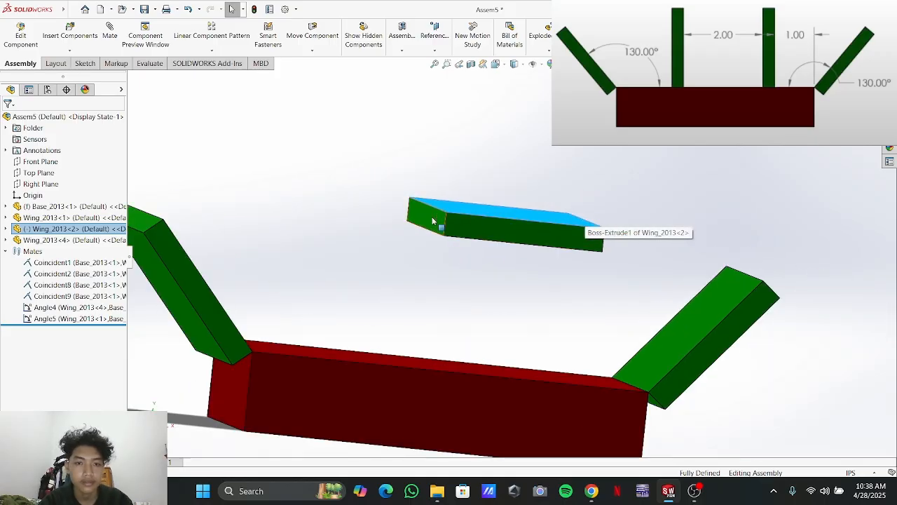
middle_click_drag(497, 328, 497, 414)
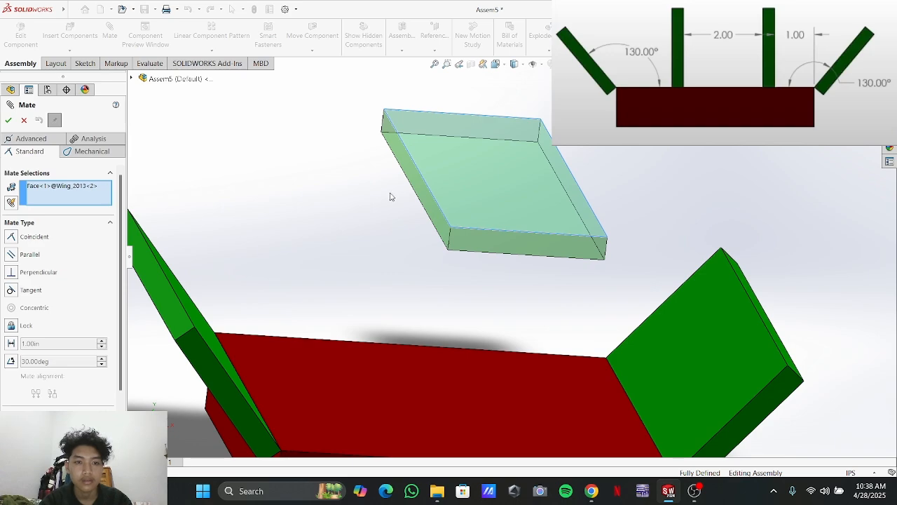
right_click(54, 187)
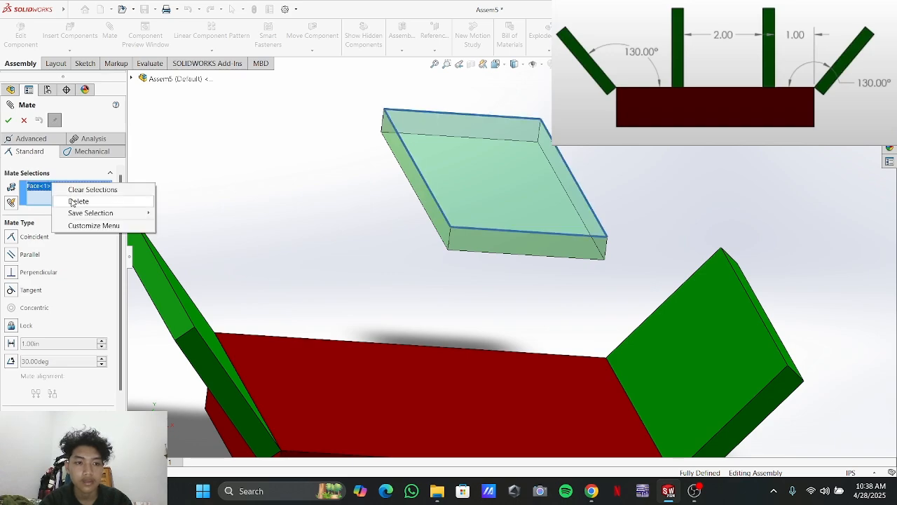
left_click(77, 200)
left_click(410, 176)
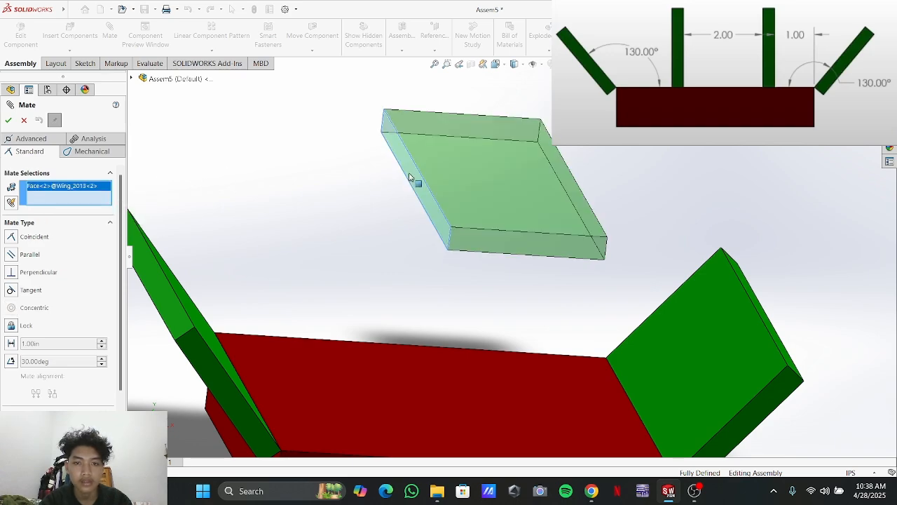
left_click(508, 399)
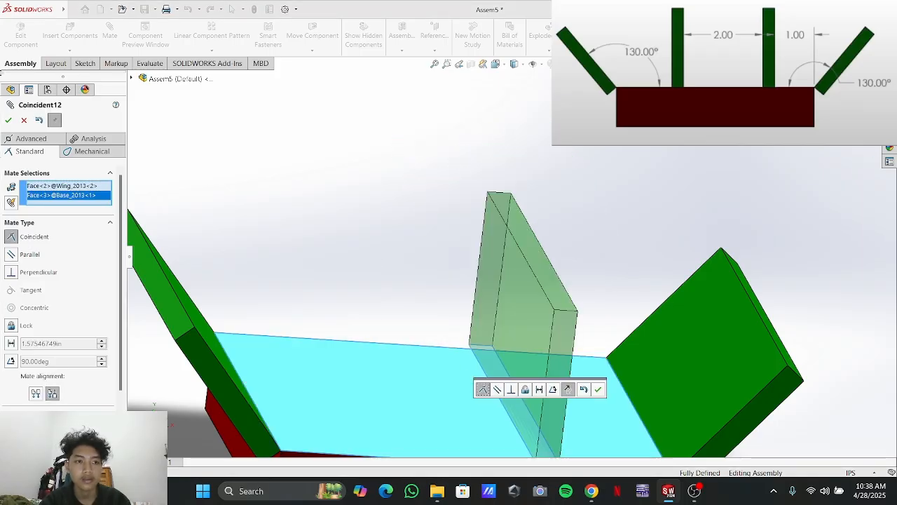
left_click(9, 120)
Mate the end face of the upright wing coincident with the base's adjacent long side face
scroll(485, 254, "down", 2)
scroll(504, 281, "up", 5)
middle_click_drag(586, 341, 562, 315)
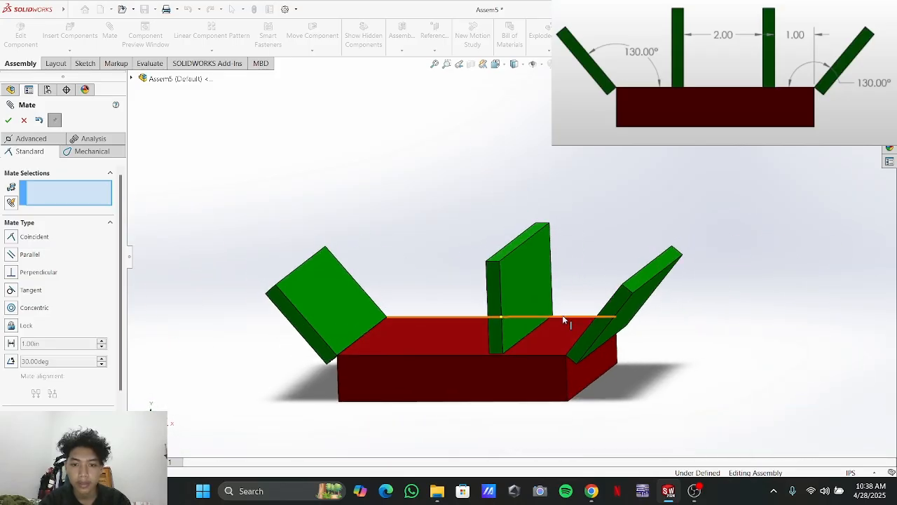
left_click(496, 316)
left_click(492, 363)
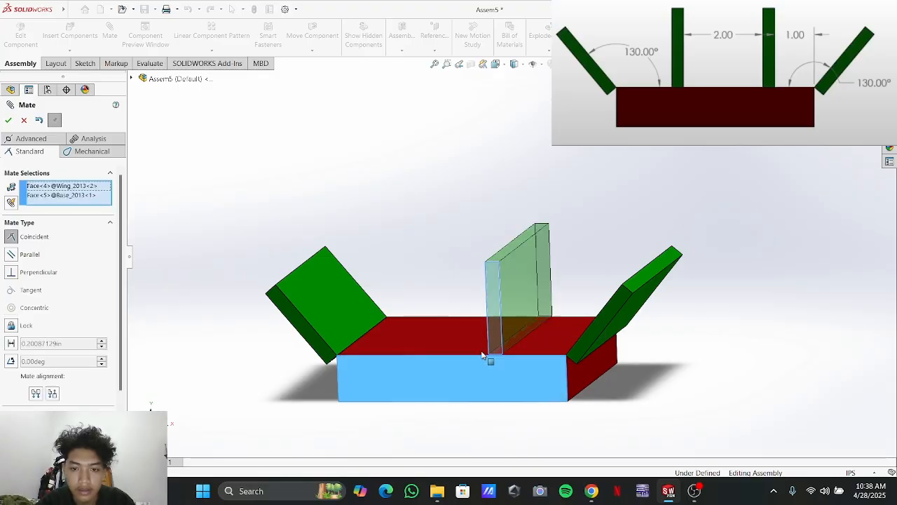
left_click(9, 118)
Add a 1 in distance mate between the upright wing's outer face and the lower edge of Wing_2013<1>, and finish mating
middle_click_drag(400, 207, 506, 280)
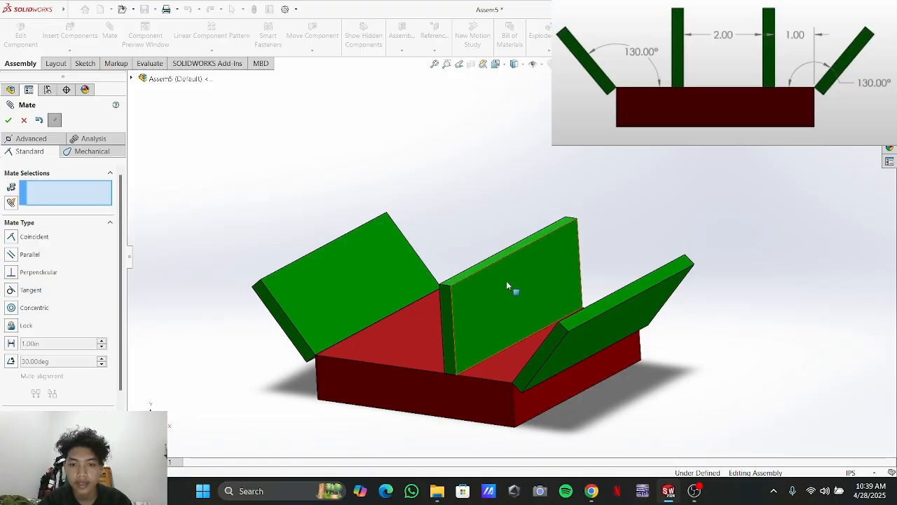
left_click(491, 314)
middle_click_drag(492, 314, 598, 318)
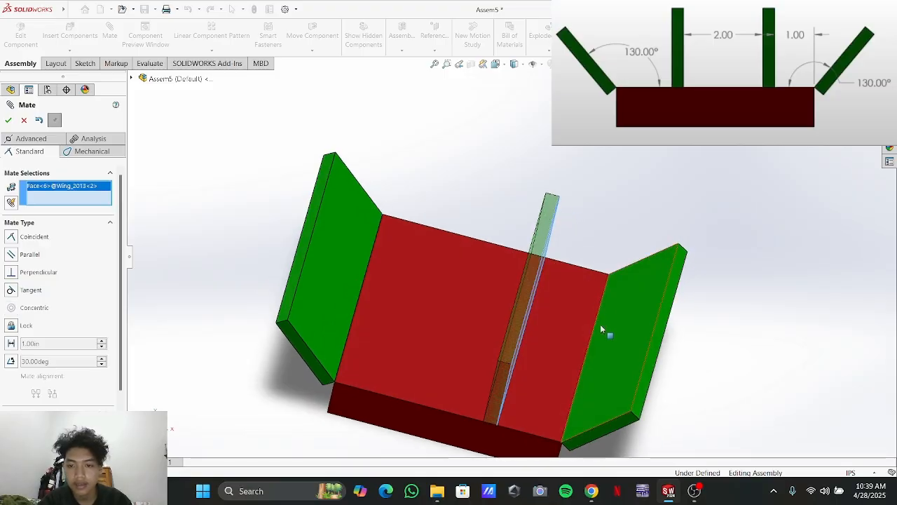
left_click(592, 329)
middle_click_drag(496, 363, 474, 257)
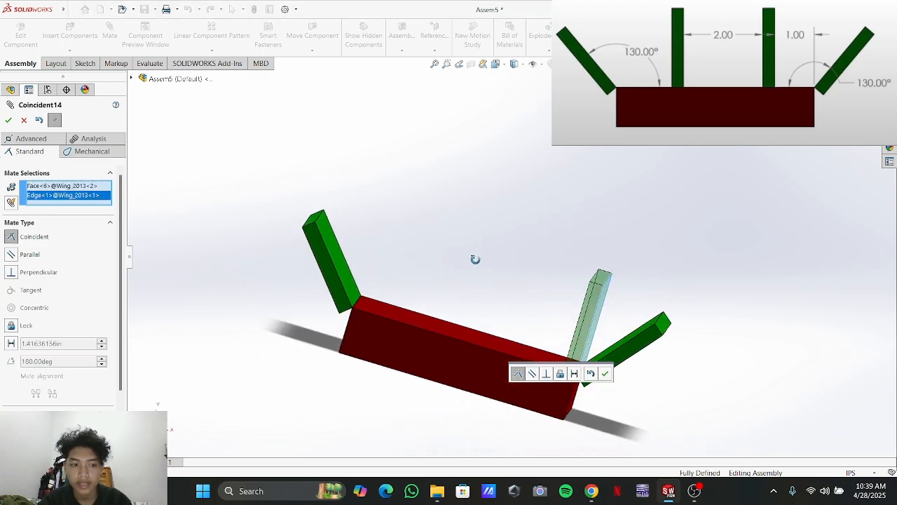
left_click(11, 343)
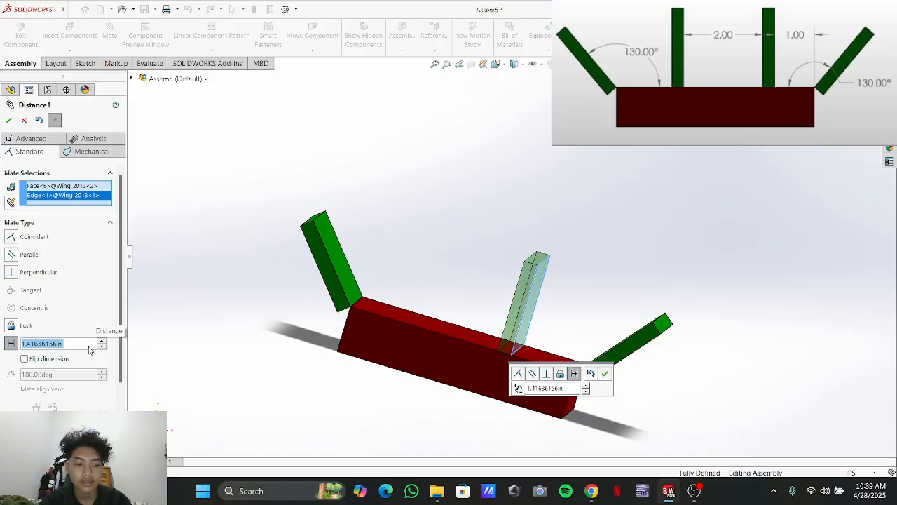
type("1")
key("Return")
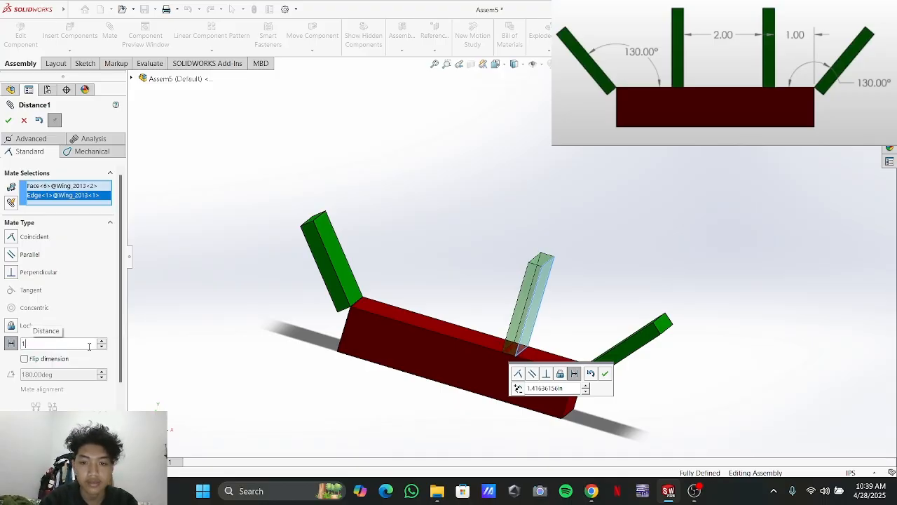
left_click(8, 120)
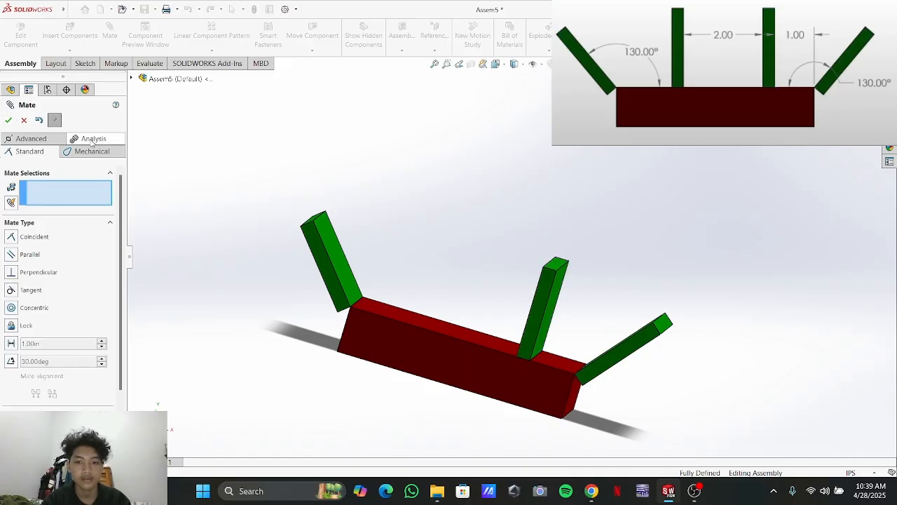
left_click(7, 119)
Place a copy of the upright wing above the base, between it and Wing_2013<4>
middle_click_drag(488, 263, 608, 343)
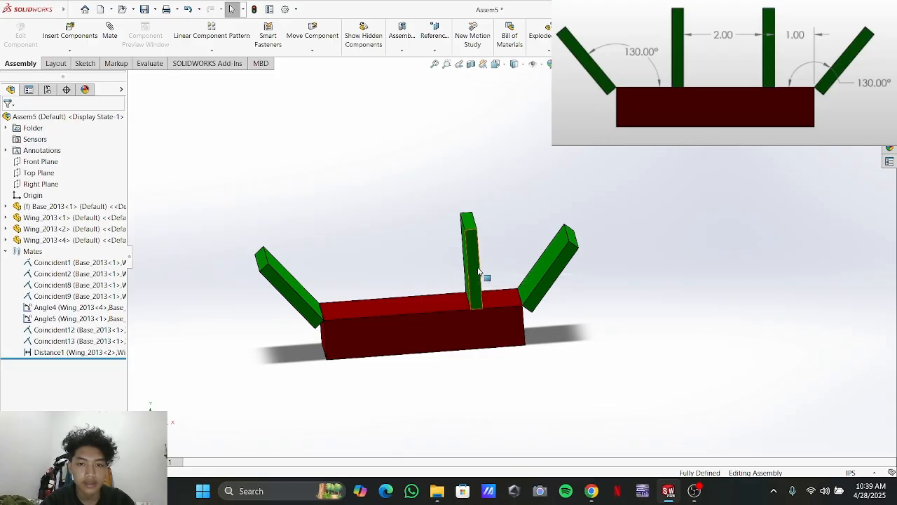
left_click_drag(475, 265, 397, 219, "ctrl")
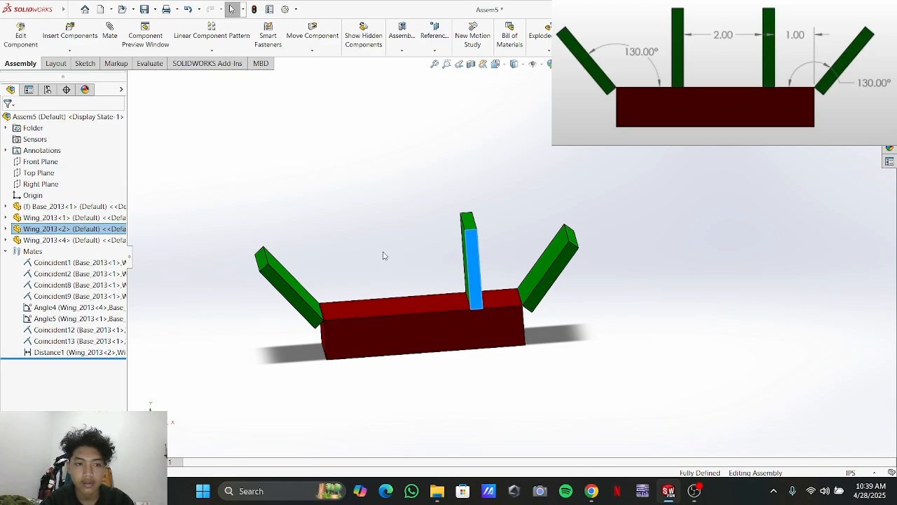
left_click_drag(475, 257, 407, 240, "ctrl")
left_click(335, 240)
Mate the bottom narrow face of the copied wing coincident with the base's top face
middle_click_drag(428, 397, 427, 361)
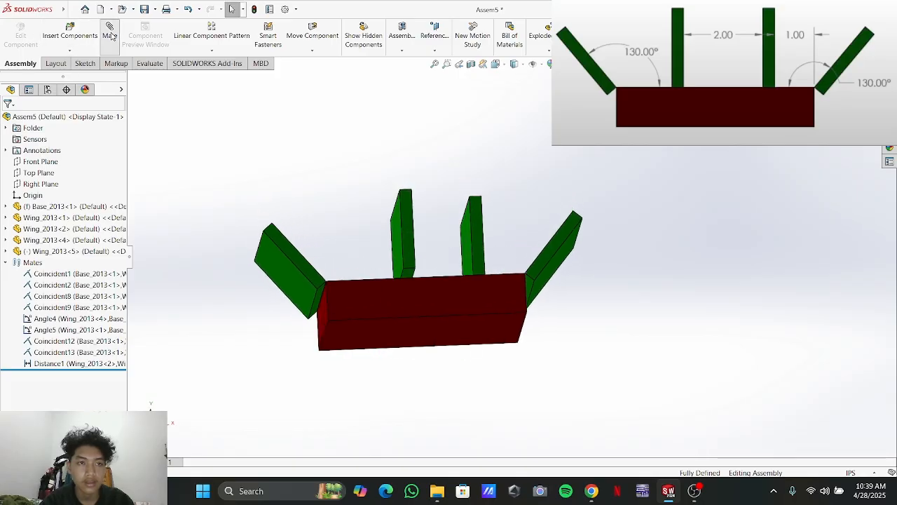
left_click(406, 282)
middle_click_drag(405, 282, 392, 345)
left_click(364, 326)
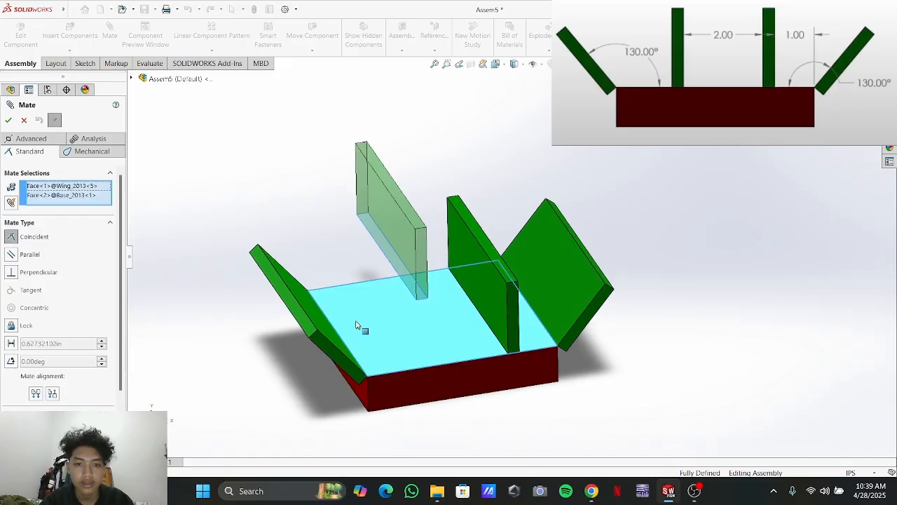
middle_click_drag(453, 390, 428, 376)
left_click(432, 389)
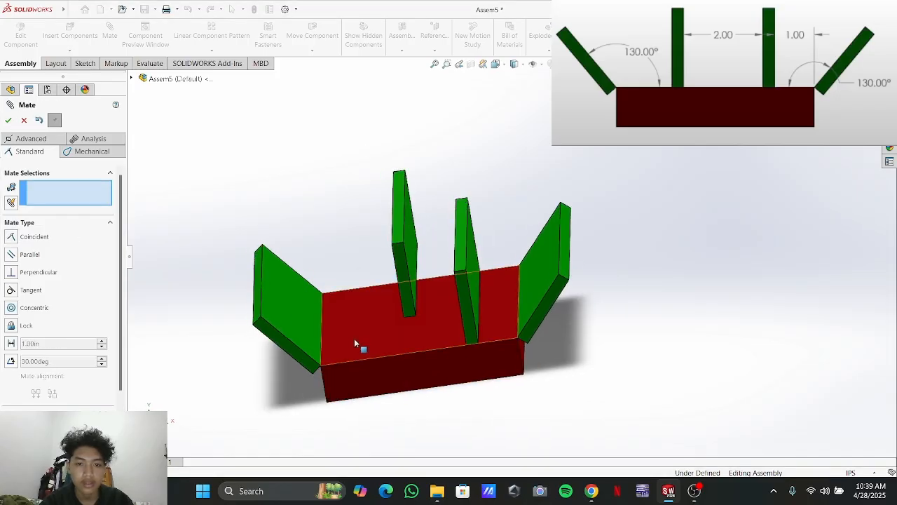
Mate the copied wing's end face coincident with the base's front side face and finish mating
left_click(407, 300)
left_click(398, 378)
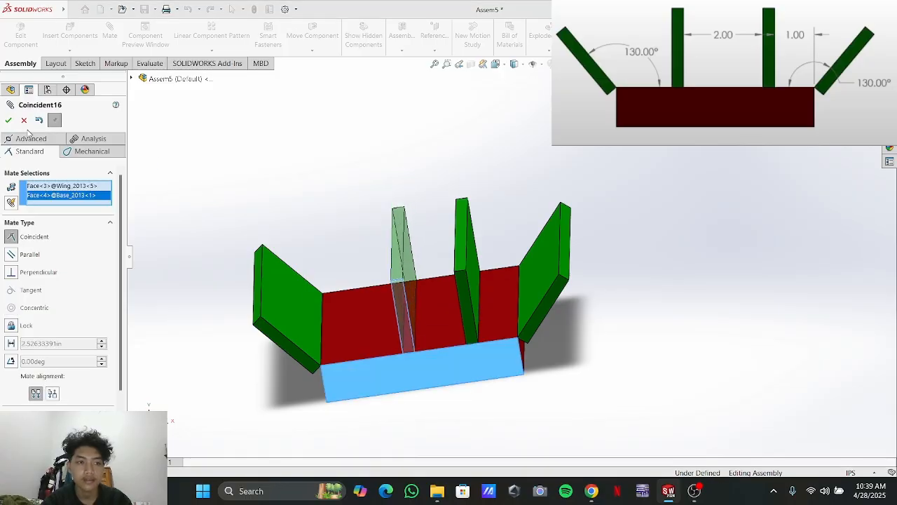
left_click(8, 120)
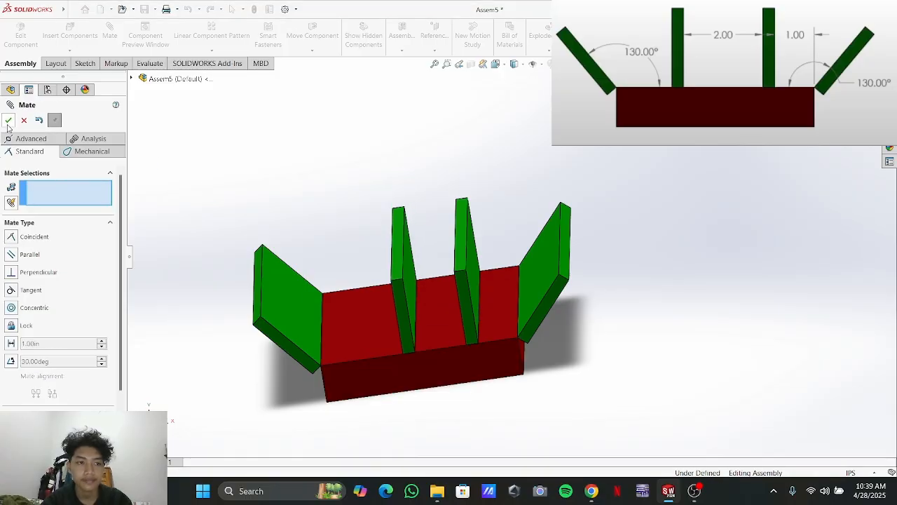
left_click(8, 121)
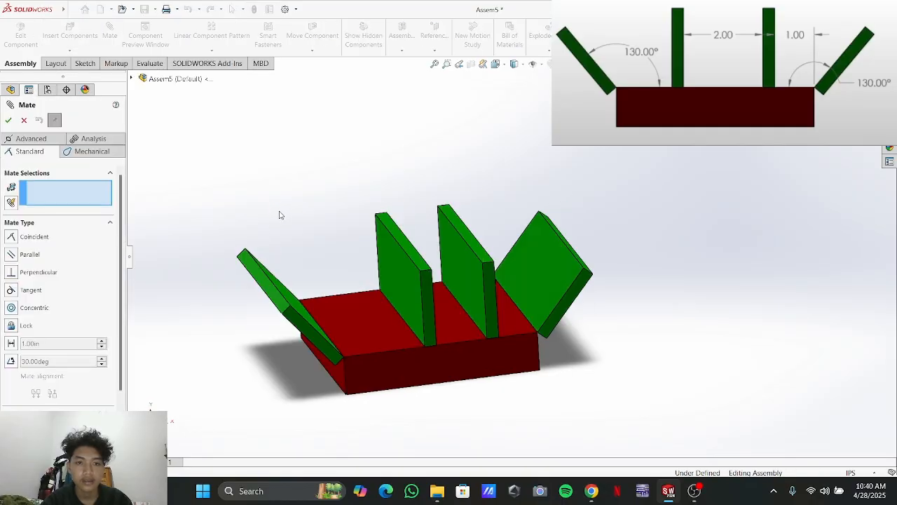
Add the reference drawing's 2.00 in distance mate between the facing sides of the two upright wings, and finish mating
left_click(453, 259)
middle_click_drag(398, 170, 371, 188)
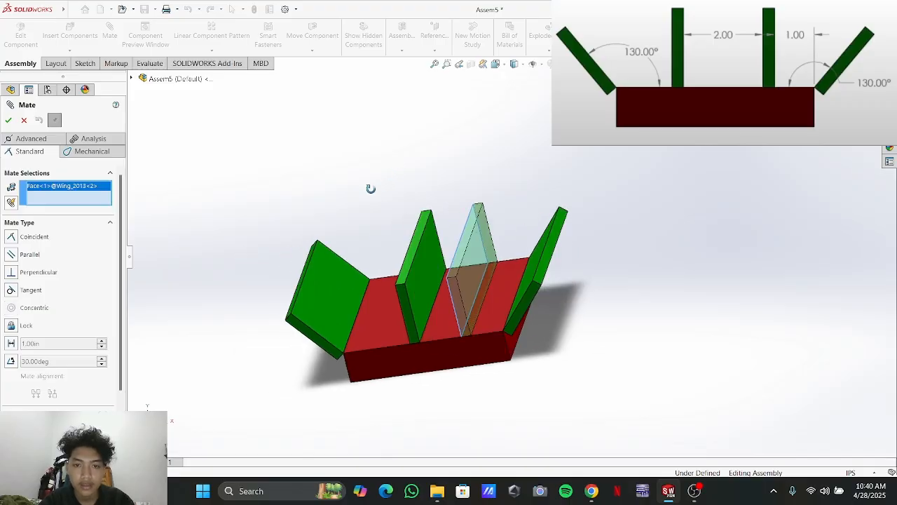
left_click(432, 261)
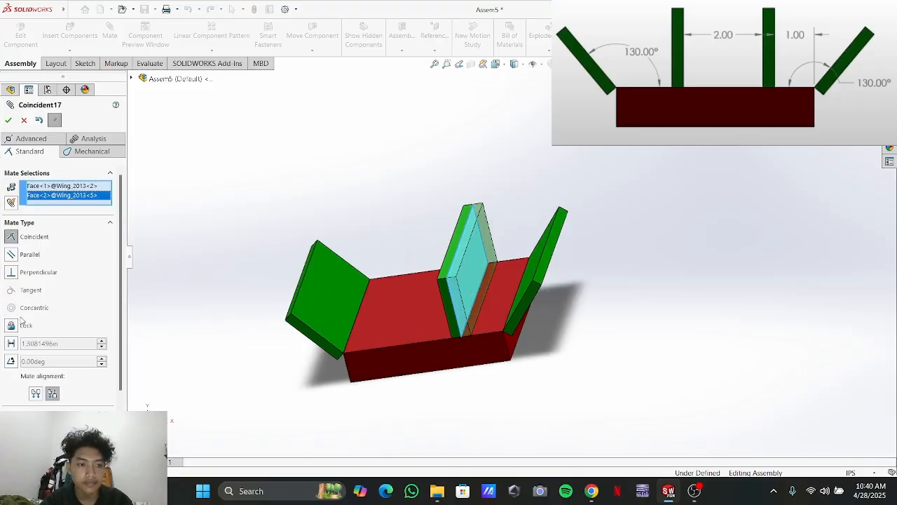
left_click(12, 344)
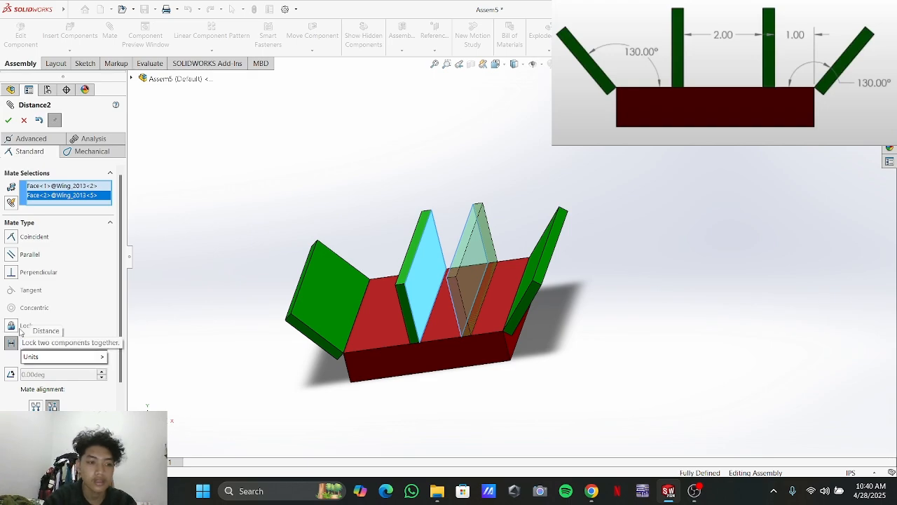
left_click(9, 120)
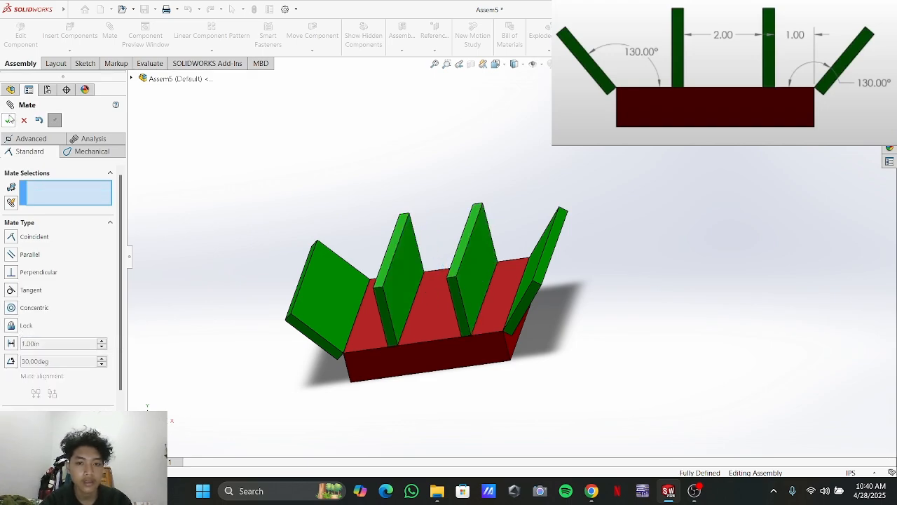
middle_click_drag(166, 311, 183, 354)
middle_click_drag(336, 183, 363, 214)
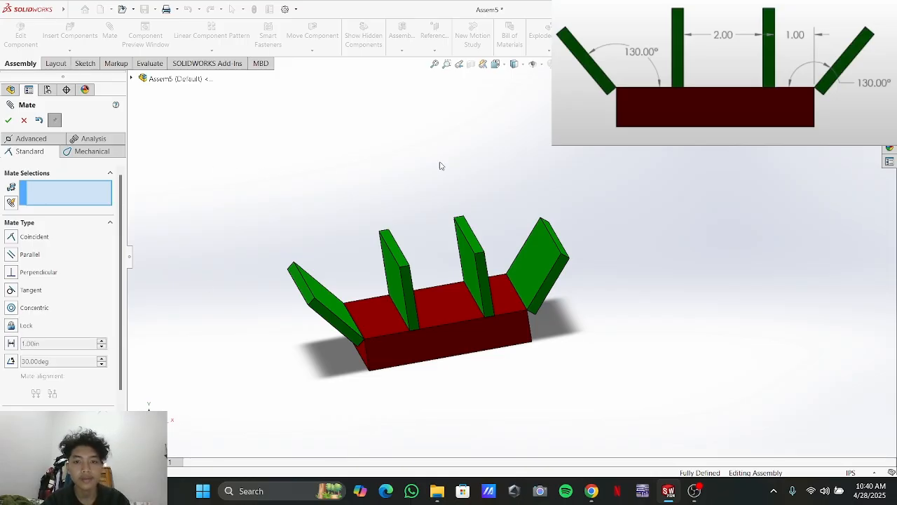
left_click(8, 120)
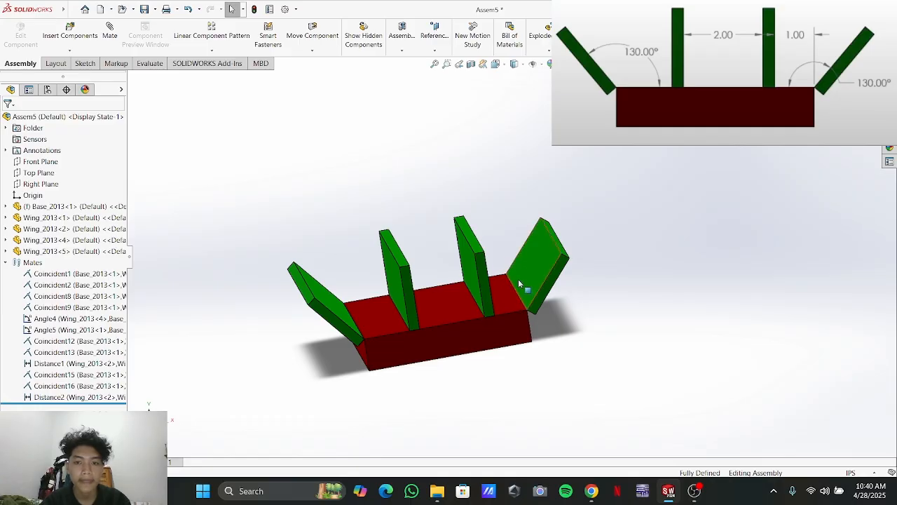
Place two loose copies of the outer wing Wing_2013<1> in the empty space beside the assembly
left_click_drag(533, 284, 417, 133, "ctrl")
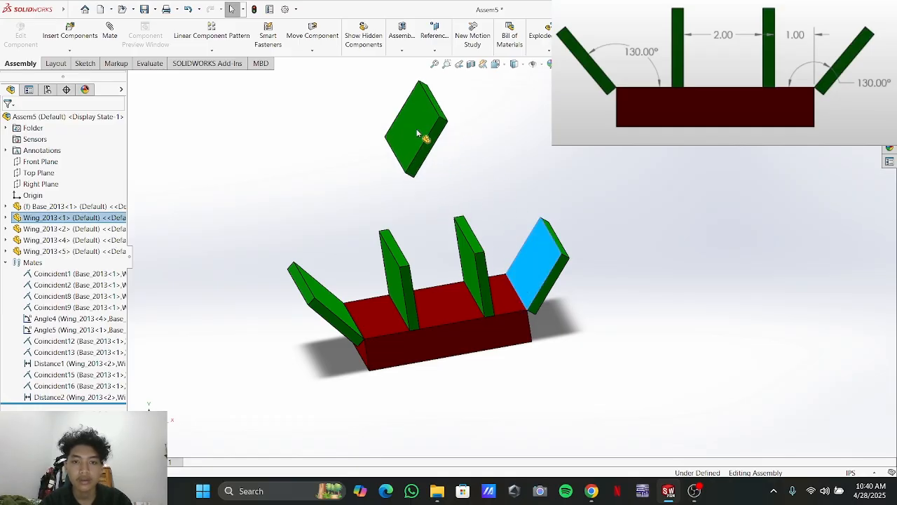
left_click_drag(537, 253, 712, 215, "ctrl")
left_click_drag(525, 255, 775, 283, "ctrl")
middle_click_drag(653, 257, 675, 258)
scroll(846, 325, "down", 4)
scroll(834, 314, "up", 4)
scroll(671, 180, "down", 2)
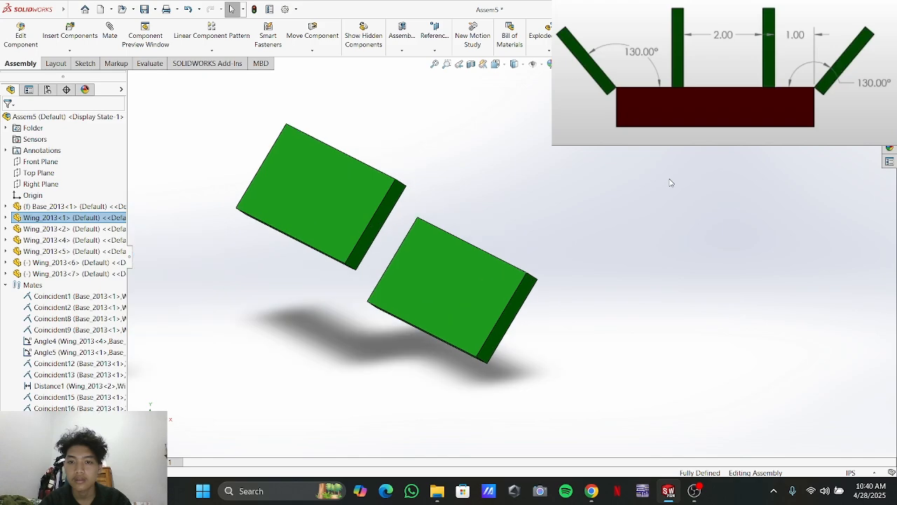
scroll(491, 206, "up", 3)
scroll(467, 194, "down", 3)
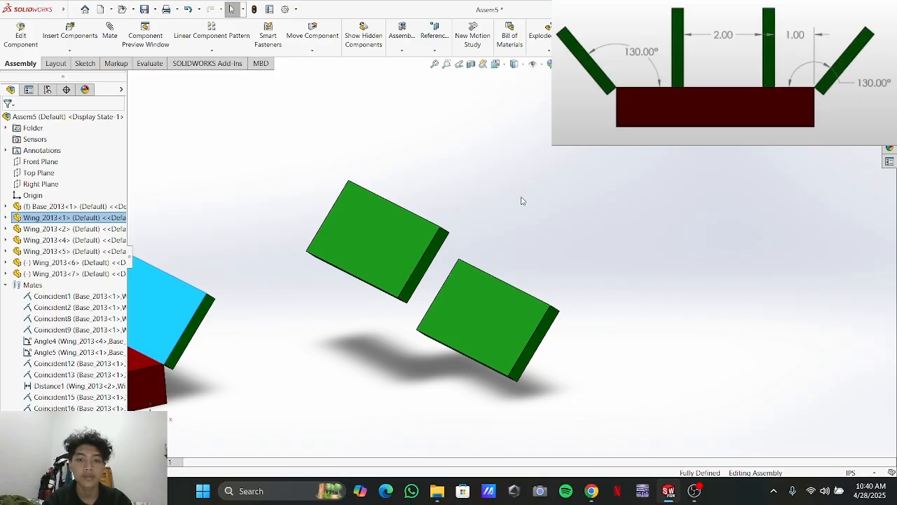
scroll(481, 281, "down", 2)
scroll(393, 241, "up", 2)
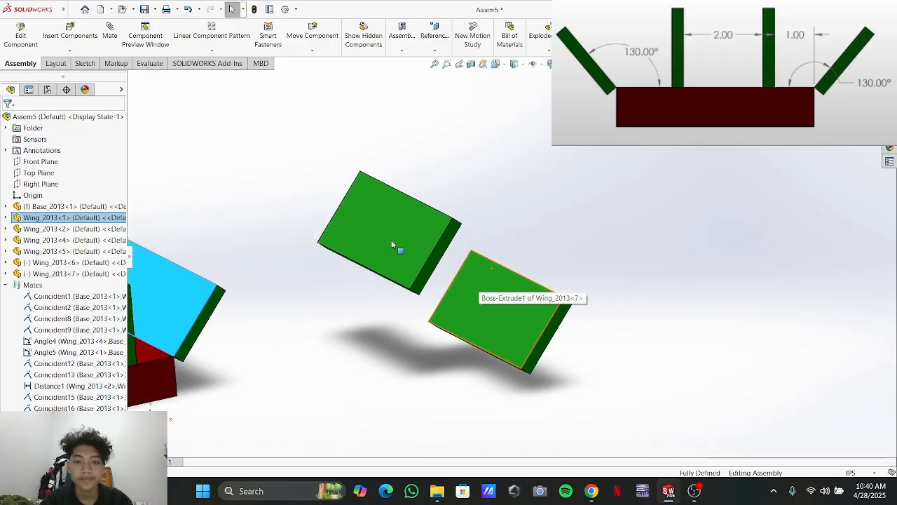
Mate the large front faces of the two loose wing copies coincident, finish mating, and move one copy clear of the other
left_click(392, 240)
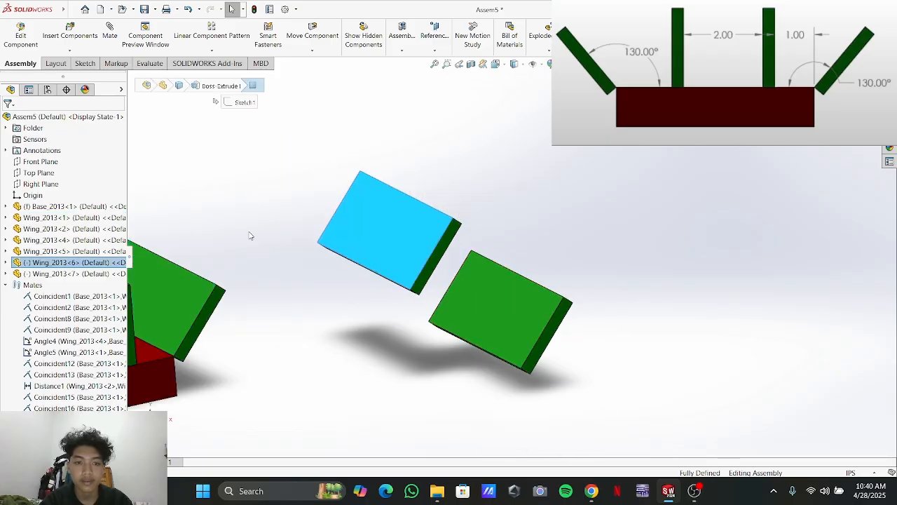
left_click(487, 314, "ctrl")
left_click(110, 32)
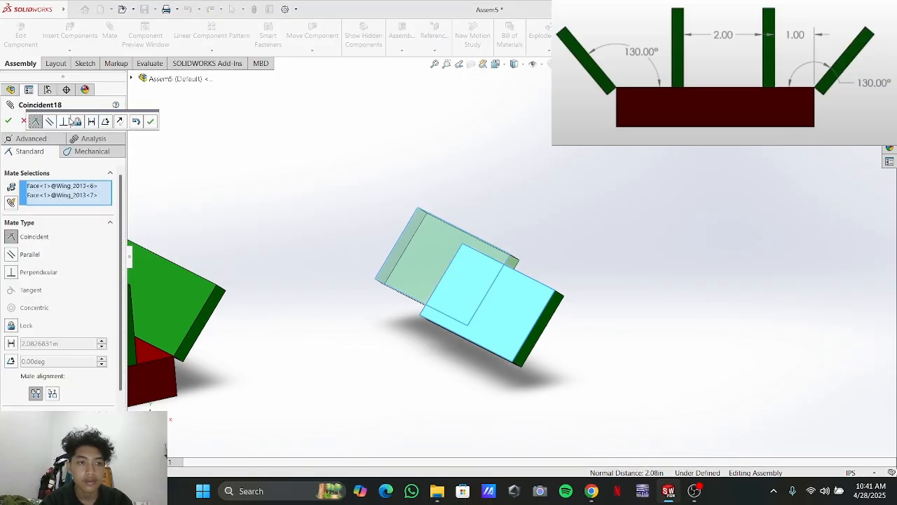
left_click(10, 121)
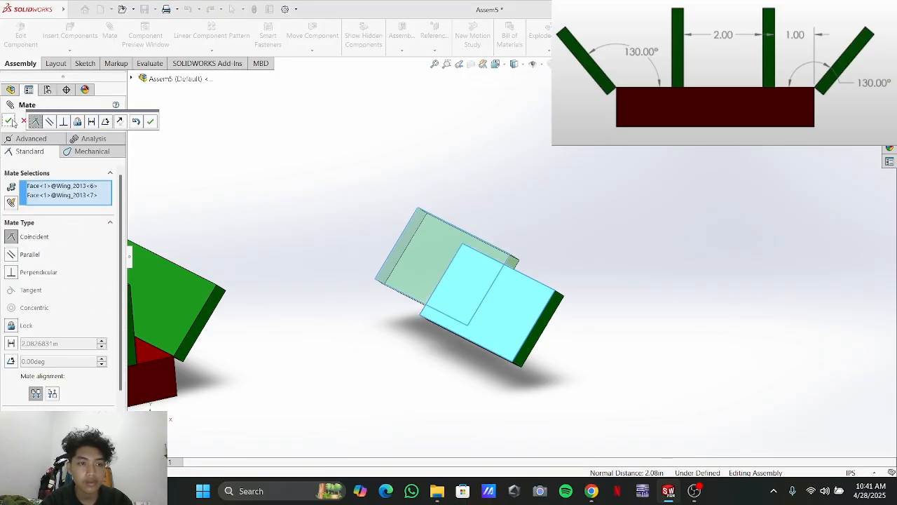
left_click(9, 121)
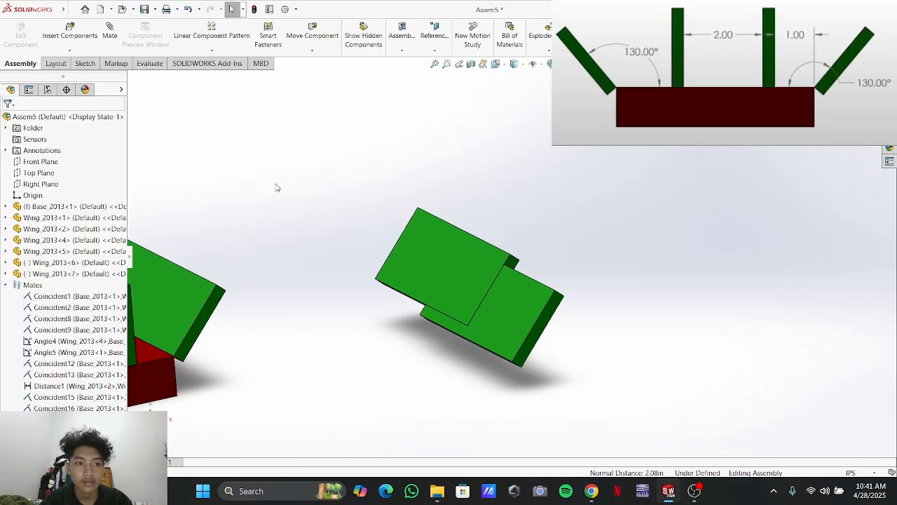
left_click_drag(430, 252, 665, 236)
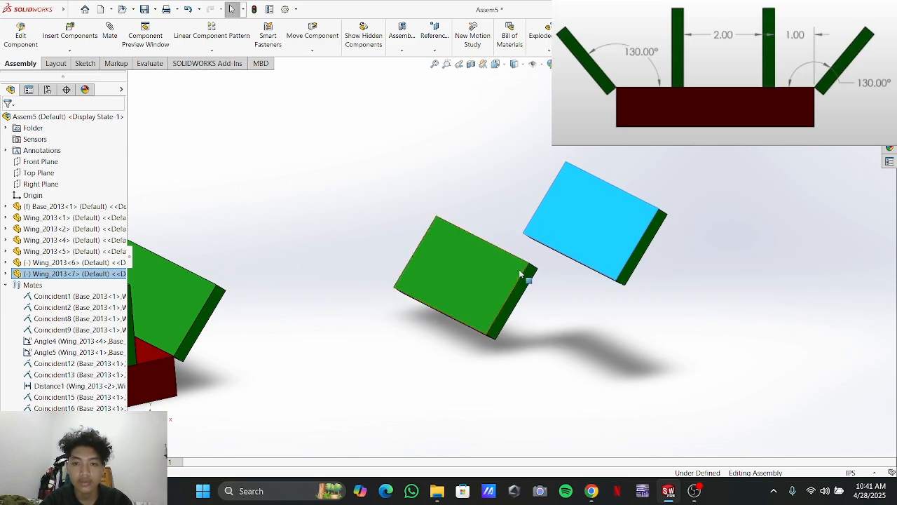
left_click(508, 227)
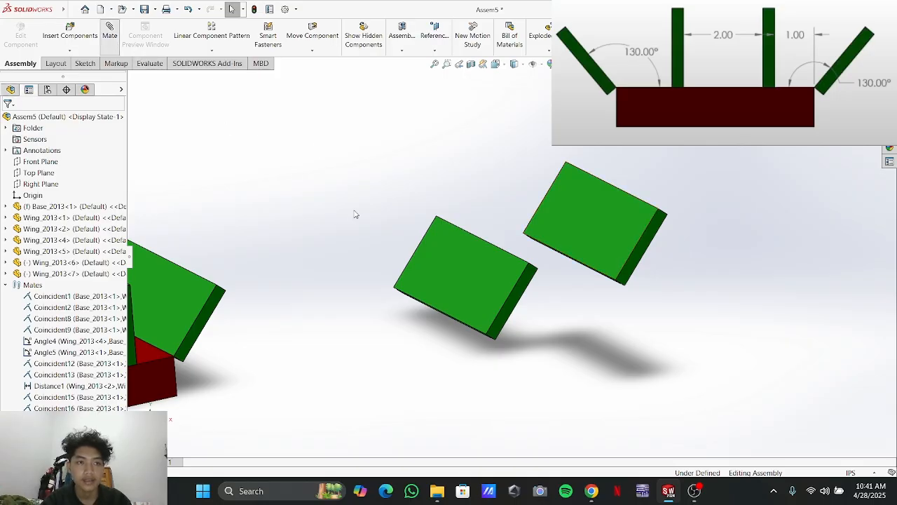
Add a Lock mate between the large faces of Wing_2013<6> and Wing_2013<7>, and finish mating
left_click(465, 266)
left_click(595, 206)
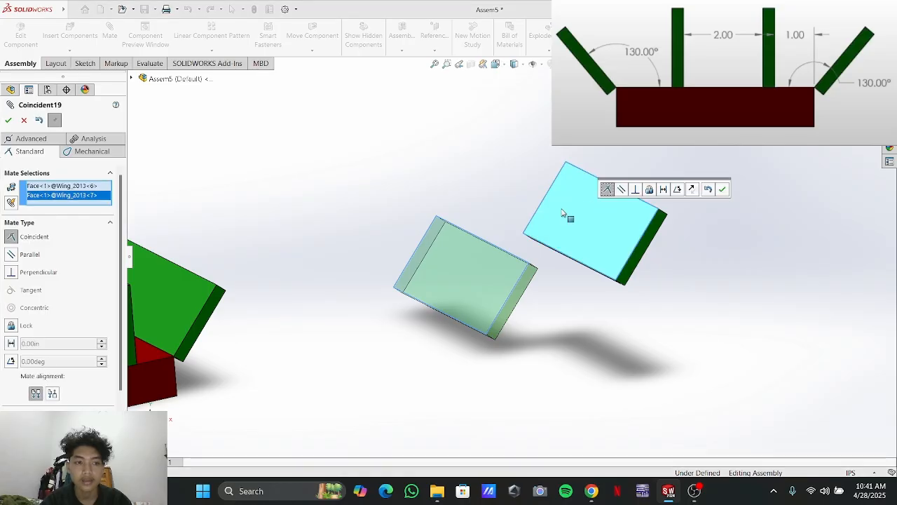
left_click(11, 326)
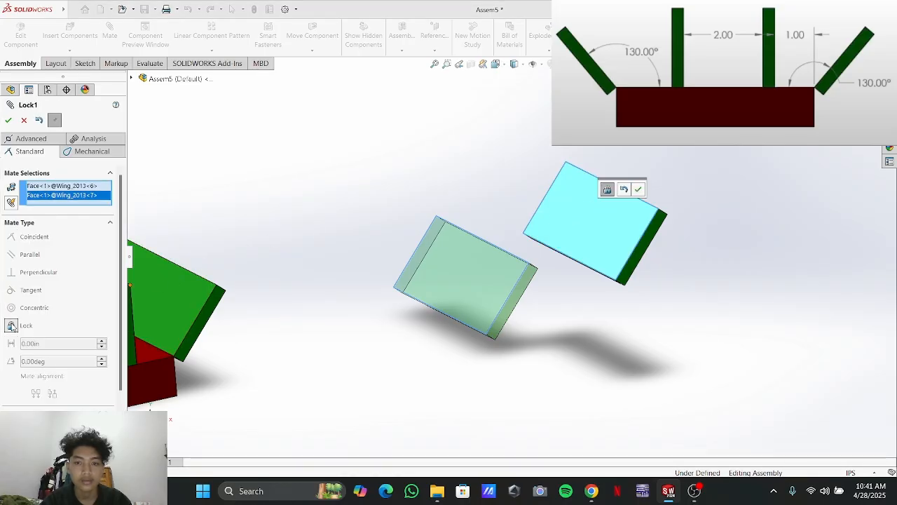
left_click(637, 190)
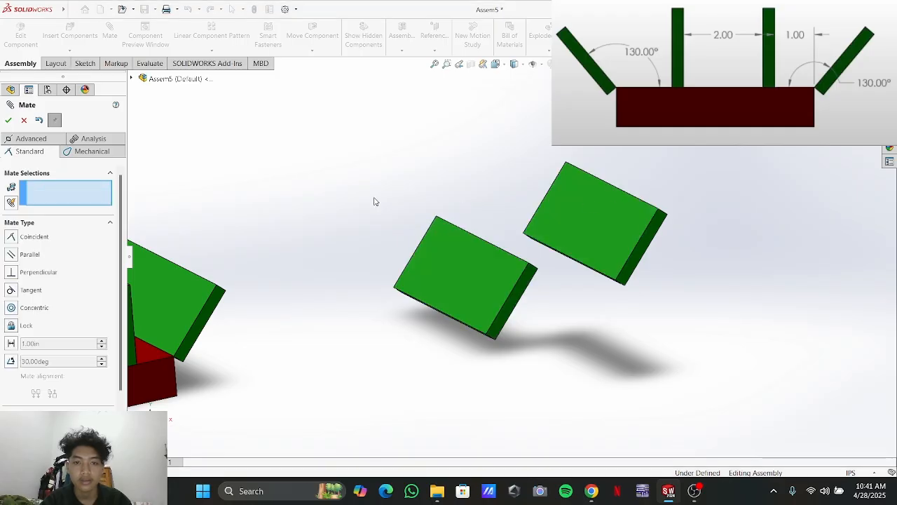
left_click(8, 120)
Move one of the locked wing copies to check how the pair behaves together
left_click_drag(467, 252, 425, 241)
scroll(524, 262, "up", 1)
left_click(530, 281)
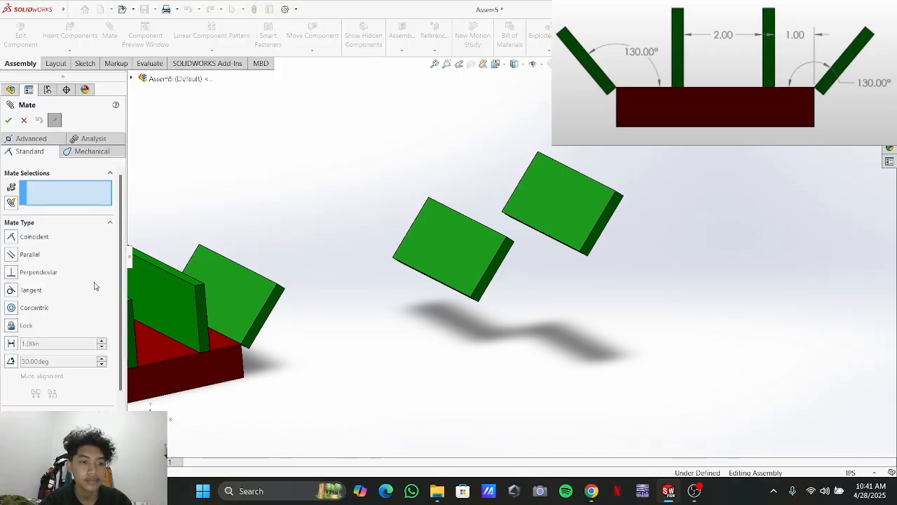
left_click(8, 120)
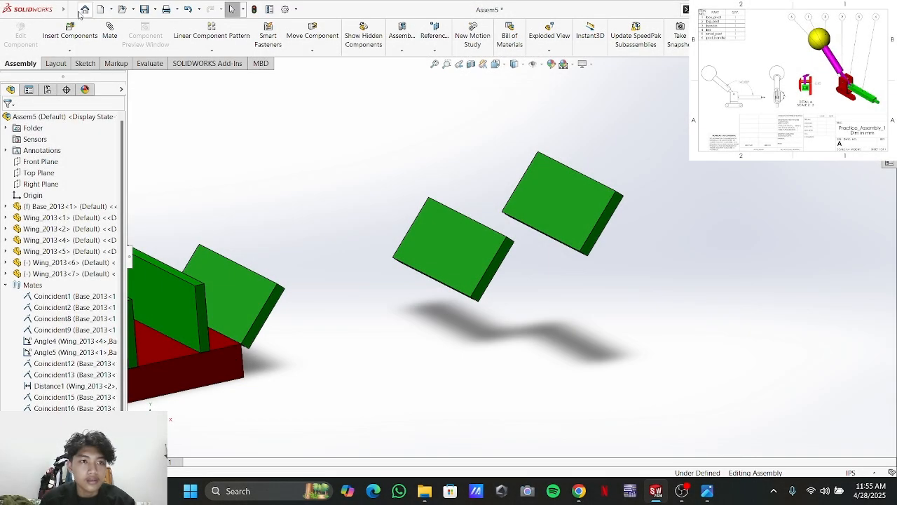
Start a new assembly and browse to the Pertemuan 9 subfolder 65. Assemblies_Group+Ex for its components
left_click(81, 11)
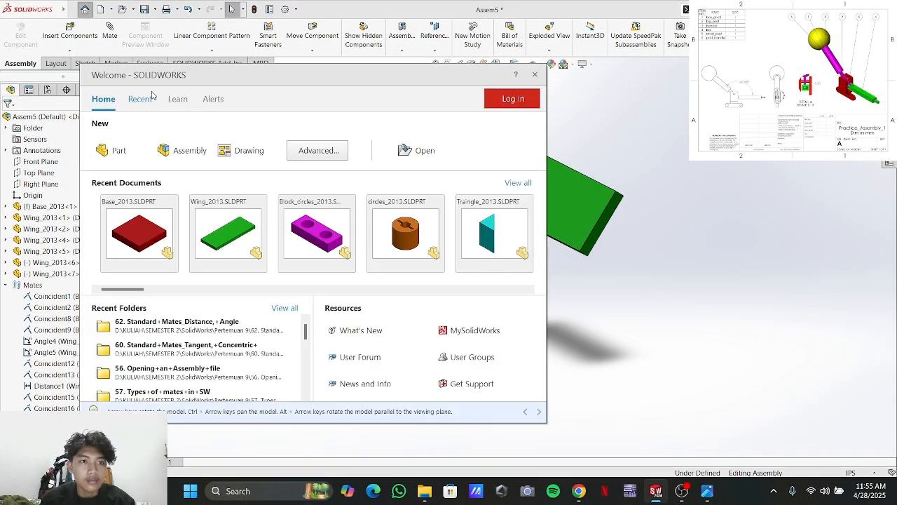
left_click(171, 151)
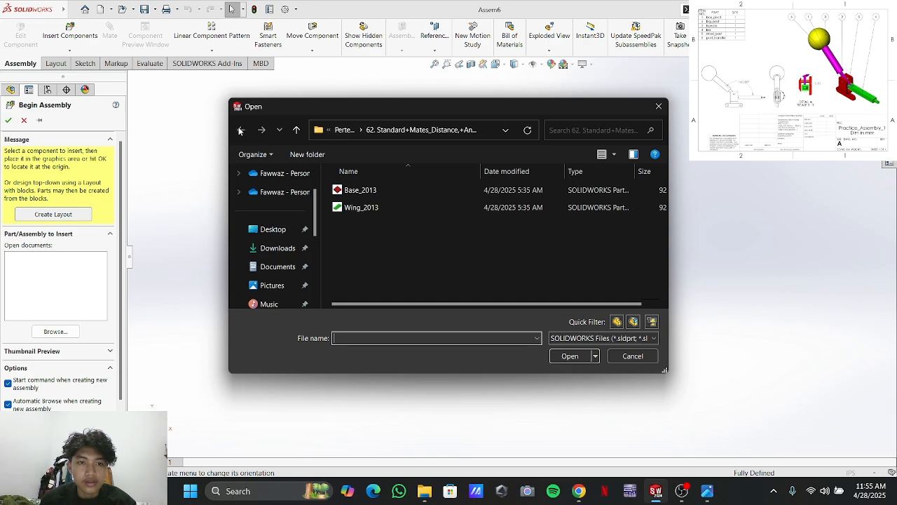
double_click(339, 132)
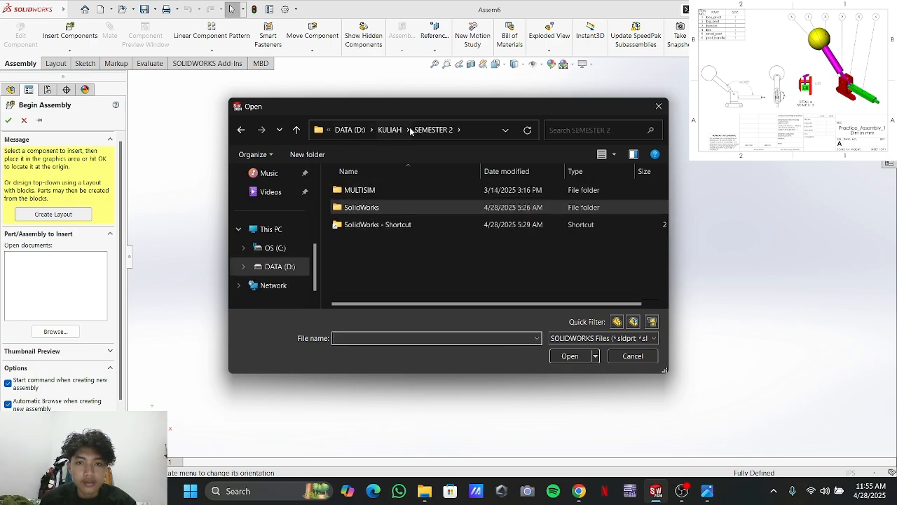
double_click(382, 208)
double_click(380, 294)
scroll(410, 245, "down", 2)
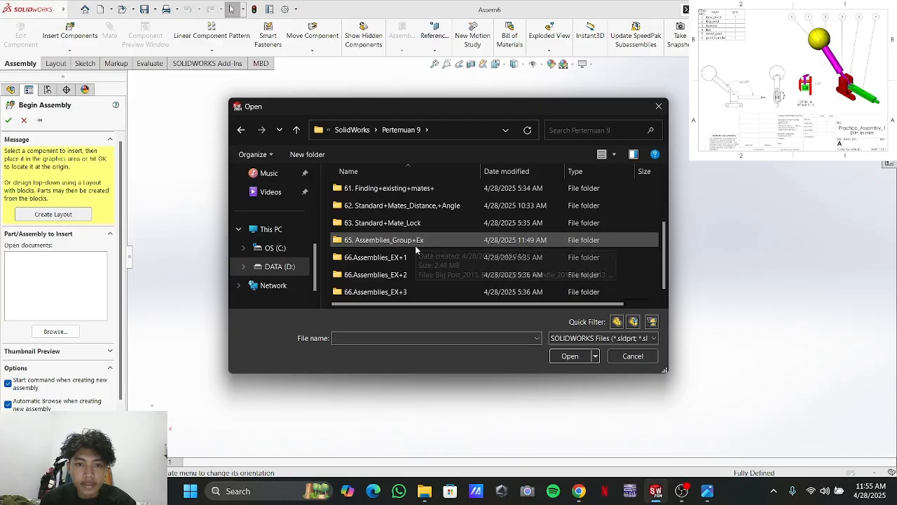
double_click(416, 245)
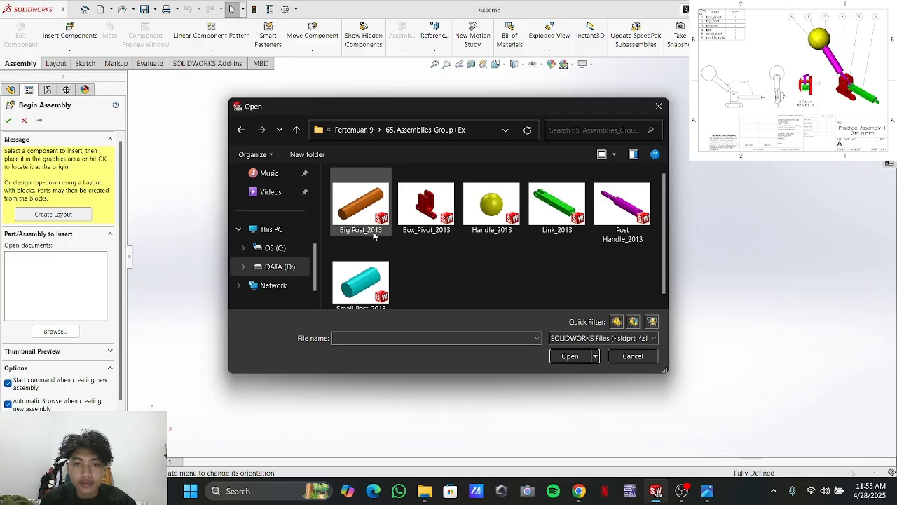
Insert Box_Pivot_2013 as the first, fixed component of the new assembly
left_click(406, 219)
left_click(570, 356)
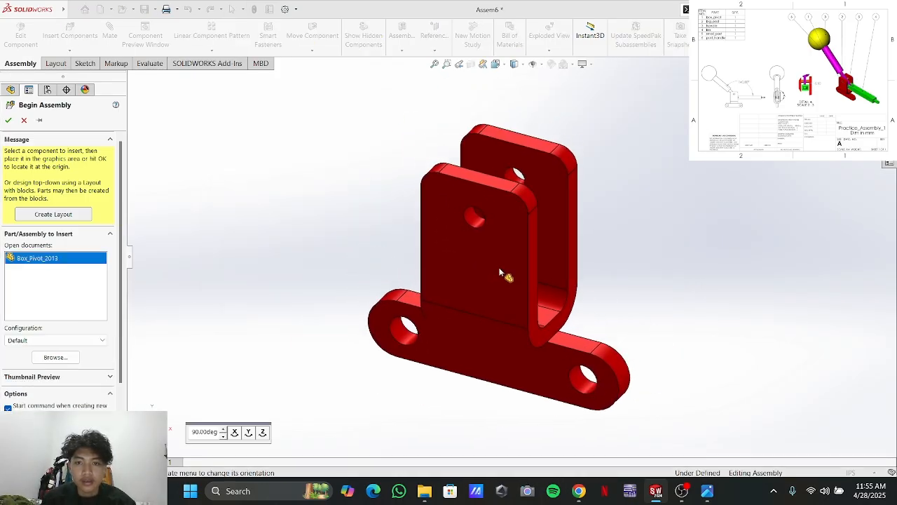
left_click(496, 269)
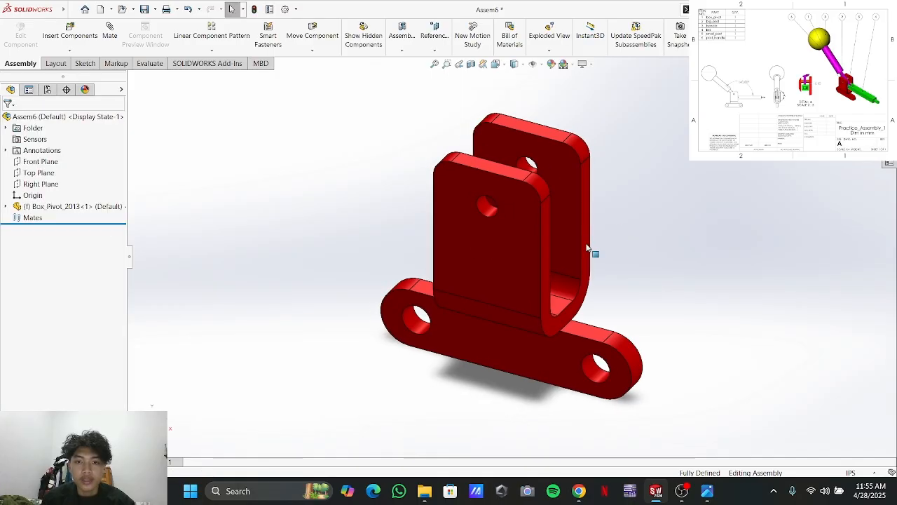
scroll(623, 257, "down", 4)
scroll(623, 256, "up", 6)
middle_click_drag(381, 163, 352, 190)
mouse_move(414, 129)
middle_mouse_down()
mouse_move(398, 162)
mouse_move(403, 145)
middle_mouse_up()
left_click(54, 63)
left_click(19, 63)
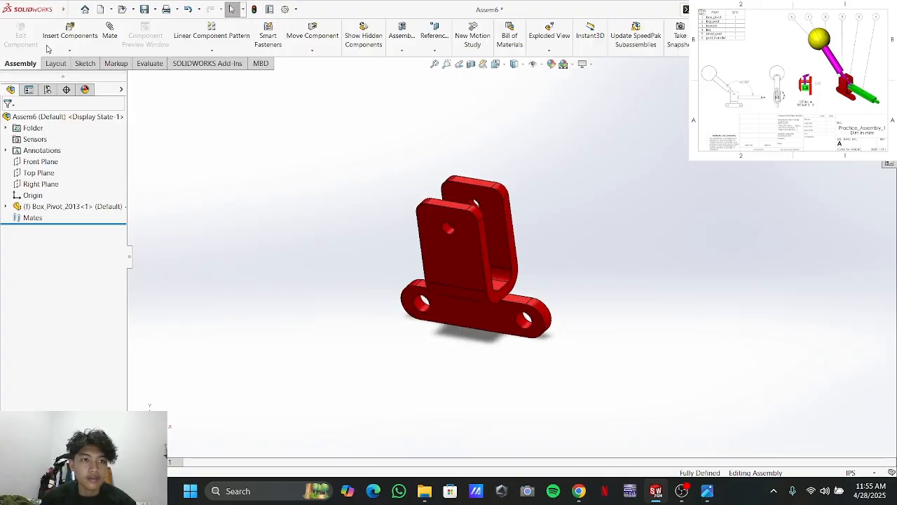
Load Big Post_2013, Handle_2013, Link_2013, Post Handle_2013 and Small Post_2013 together for insertion into the assembly
left_click(61, 33)
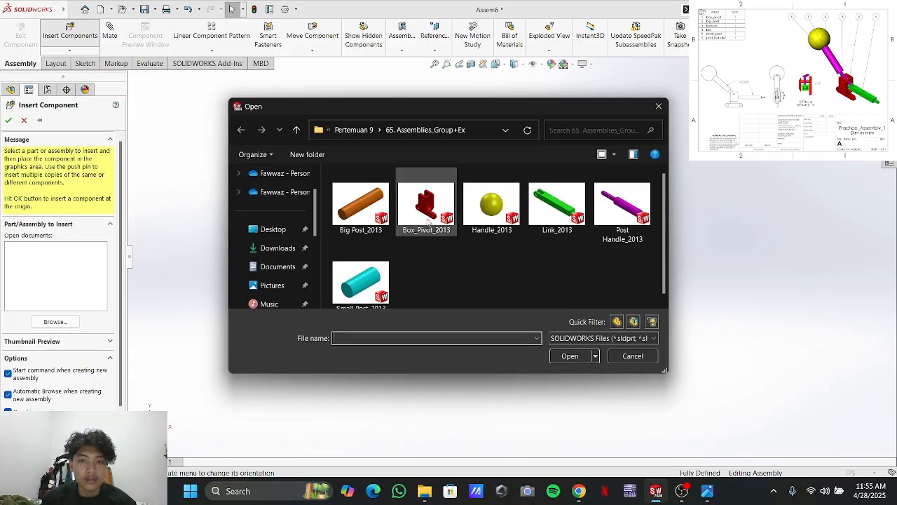
left_click(361, 207)
left_click(492, 205, "ctrl")
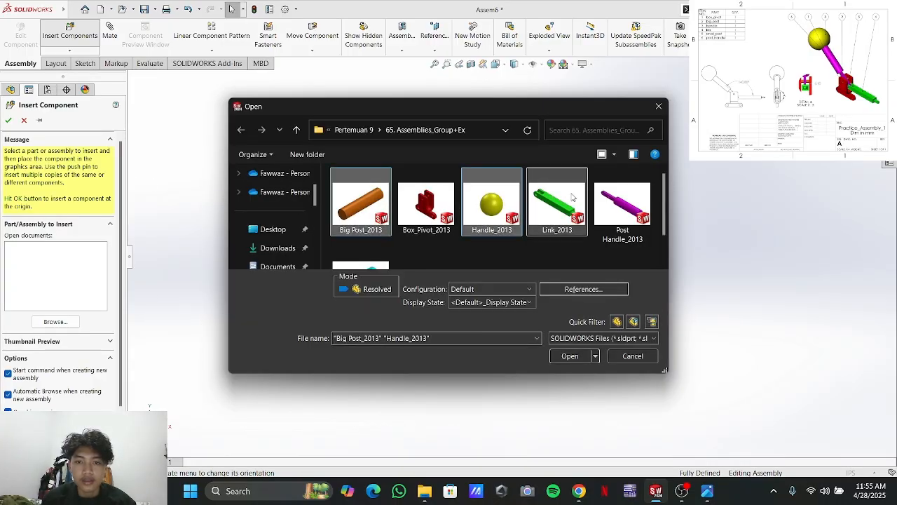
left_click(558, 205, "ctrl")
left_click(622, 205, "ctrl")
left_click(354, 264, "ctrl")
left_click(565, 357)
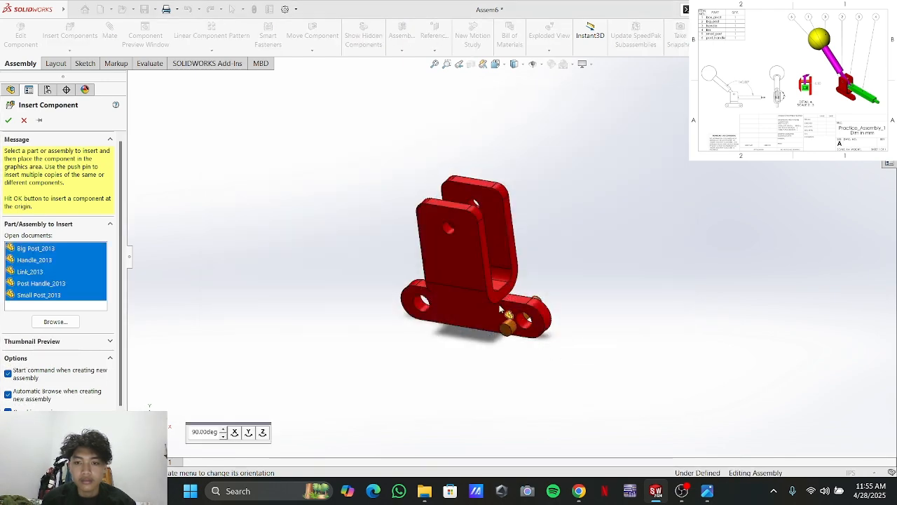
Place the Big Post, Handle, Link, Post Handle and Small Post one by one in free space around the Box Pivot
left_click(368, 342)
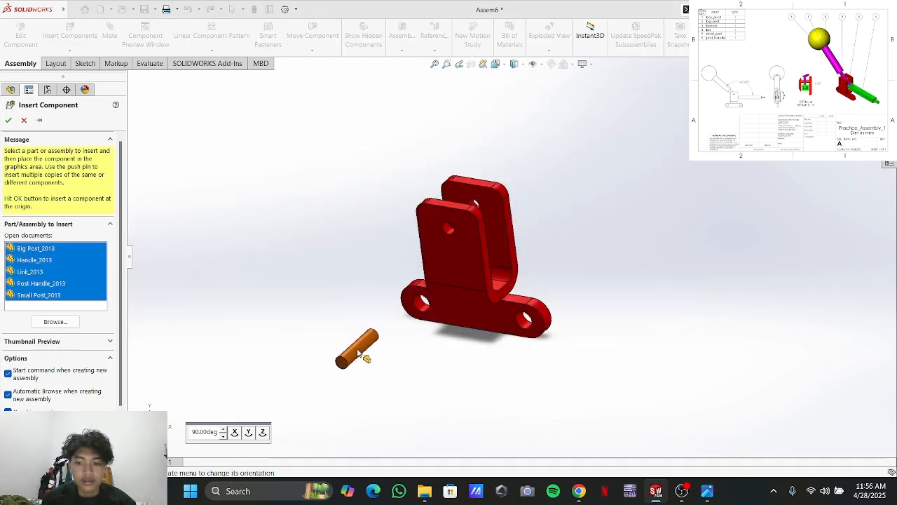
left_click(503, 228)
left_click(241, 138)
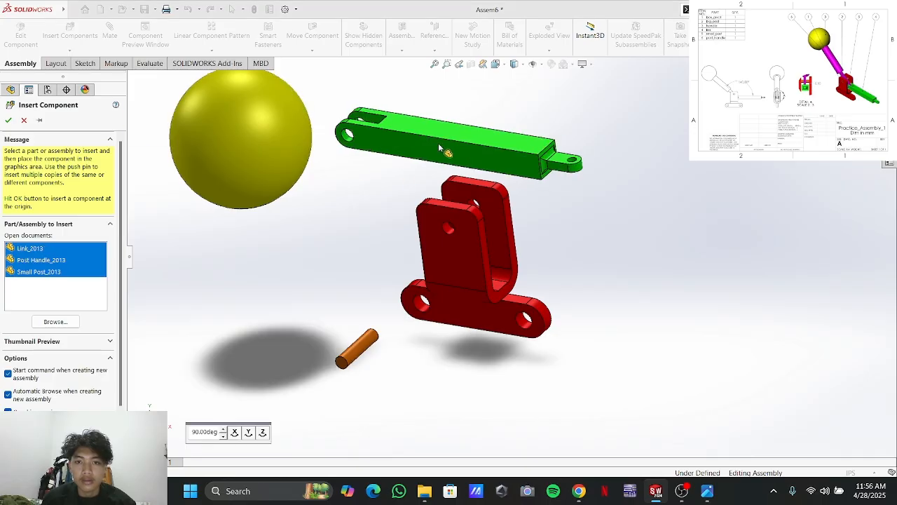
left_click(732, 356)
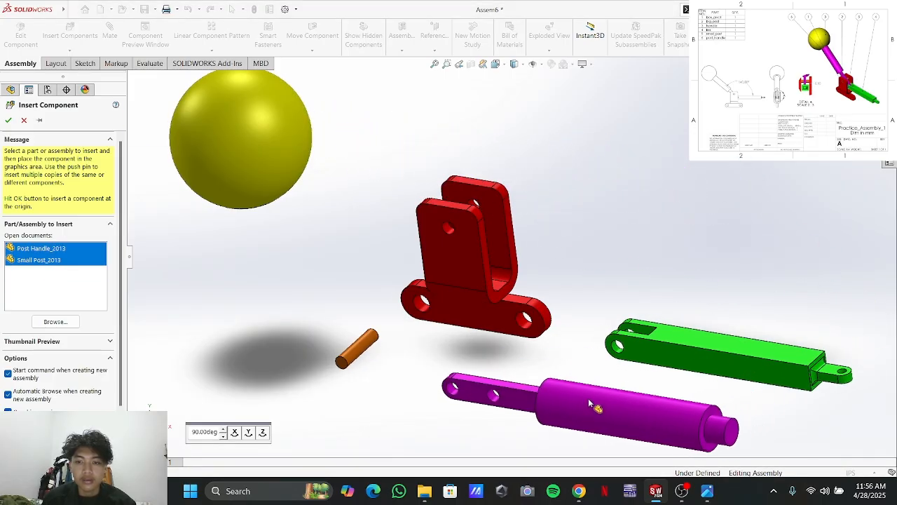
left_click(589, 413)
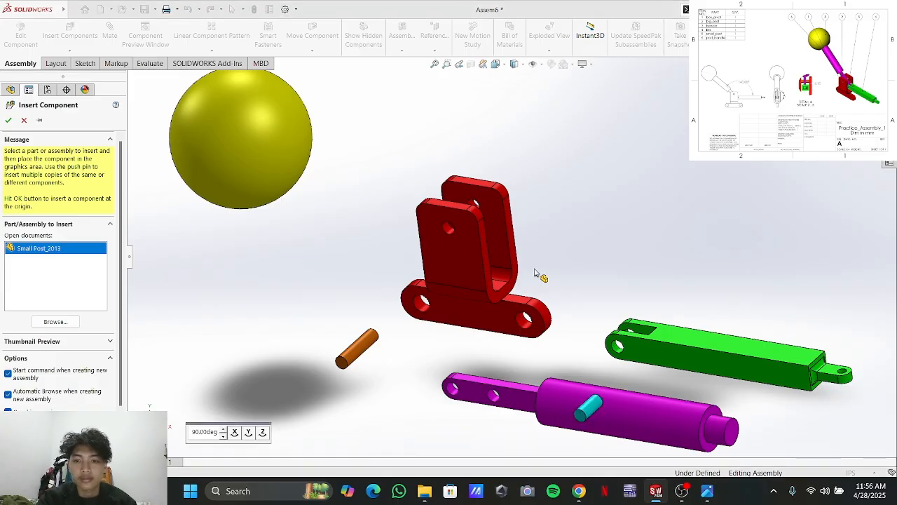
left_click(636, 247)
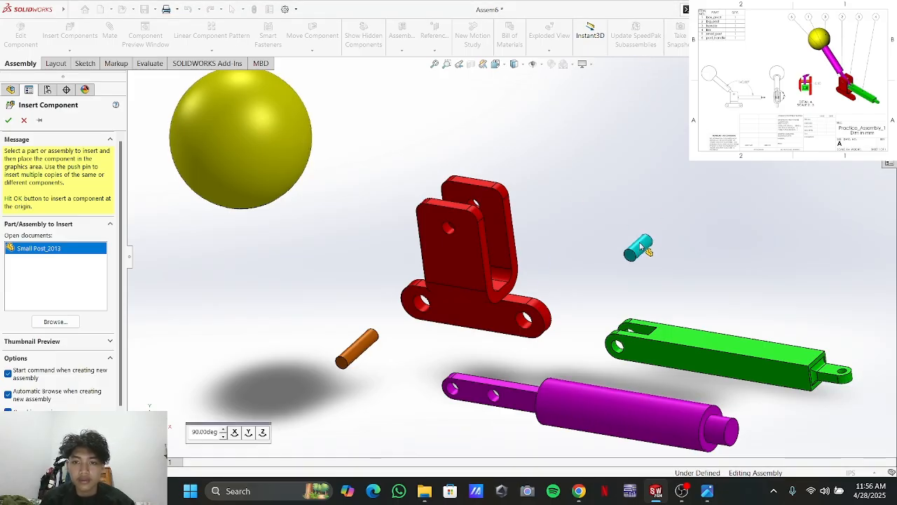
Check the Practice_Assembly_1 reference drawing for how the parts fit together, and return to the assembly
key("alt+Tab")
key("alt+Tab")
key("alt+Tab")
key("alt+Tab")
key("alt+Tab")
key("alt+Tab")
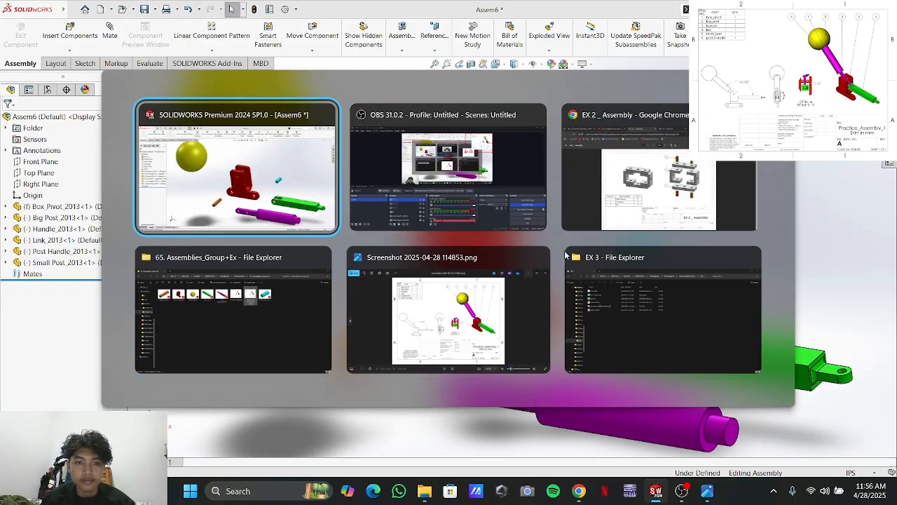
scroll(621, 269, "down", 2)
scroll(565, 272, "up", 2)
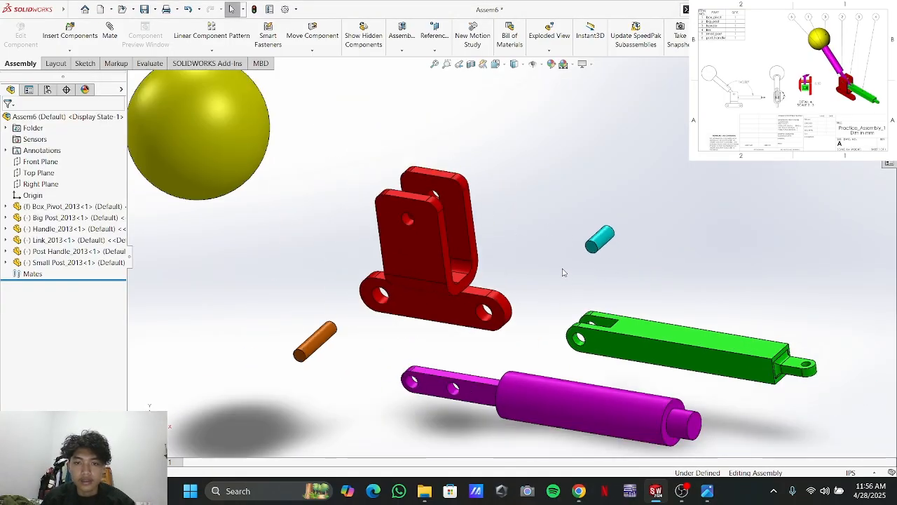
left_click(708, 493)
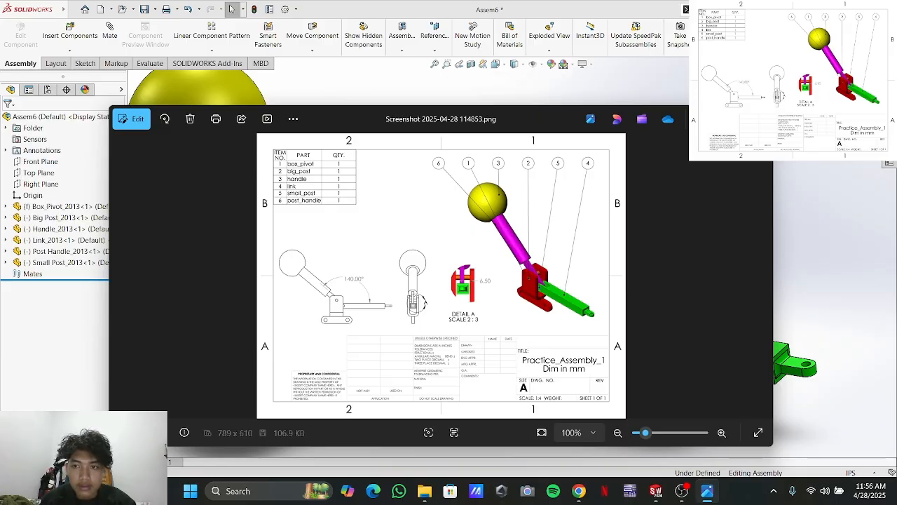
left_click(708, 493)
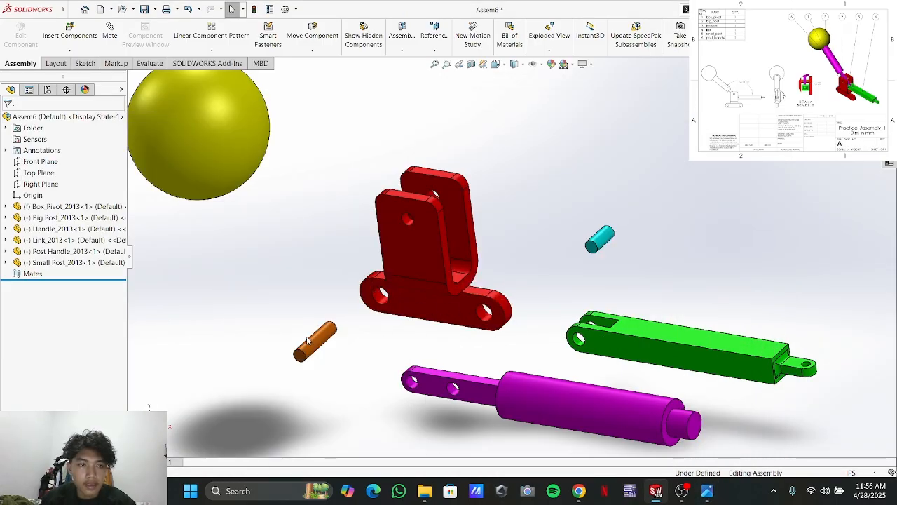
Mate the Big Post concentric with the Box Pivot's upper hole and its end face coincident with the pivot's outer face
left_click(114, 49)
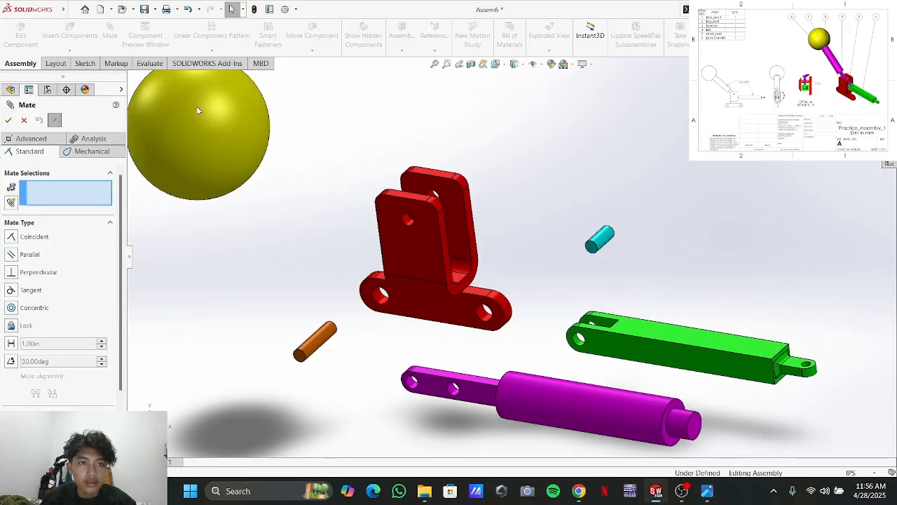
left_click(313, 348)
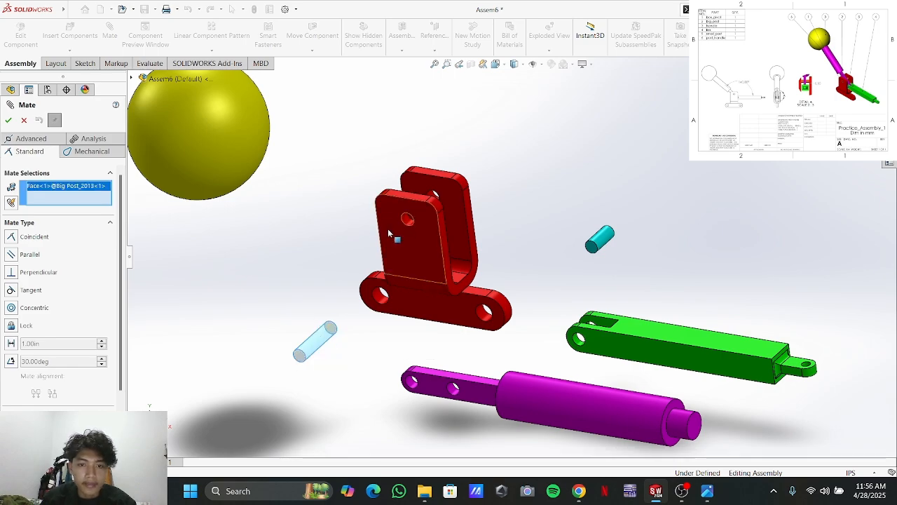
left_click(408, 220)
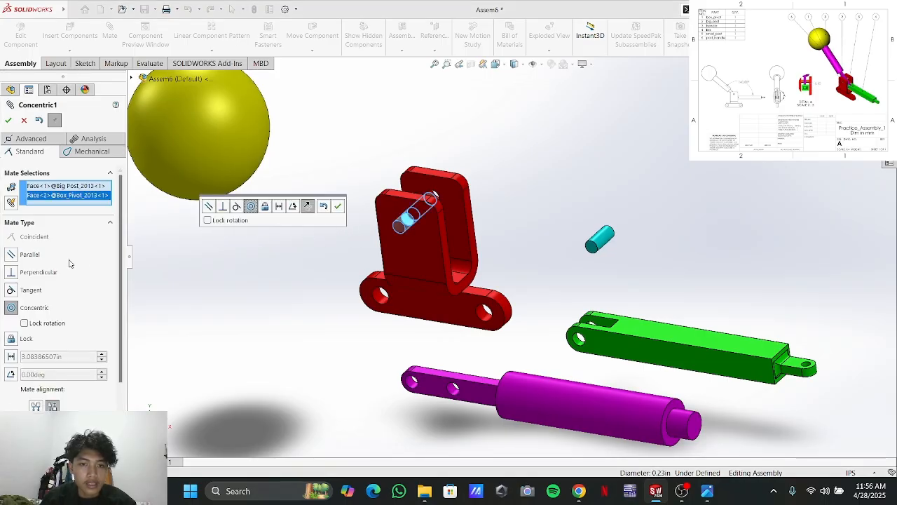
left_click(7, 120)
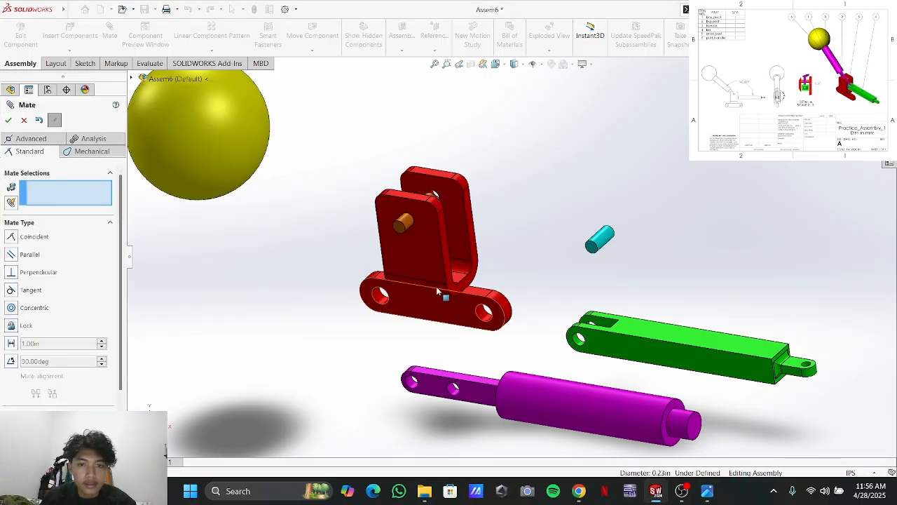
left_click(396, 226)
left_click(384, 221)
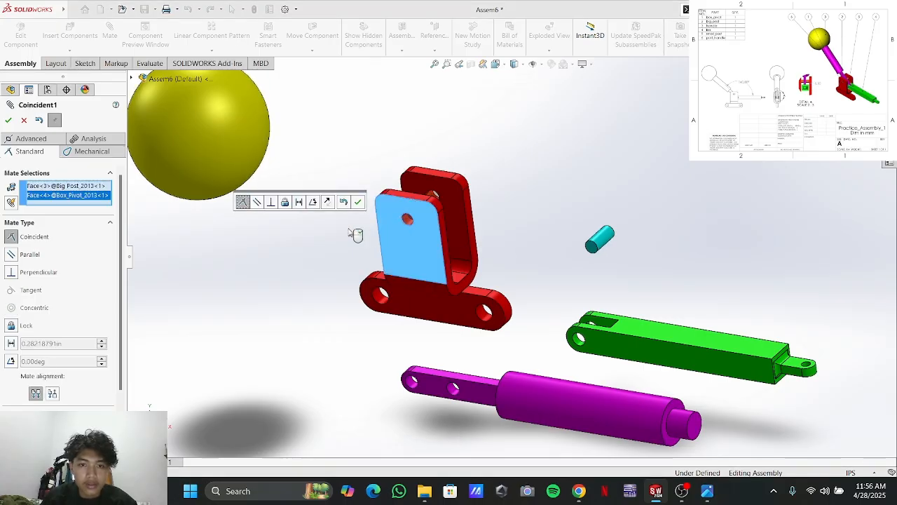
left_click(9, 121)
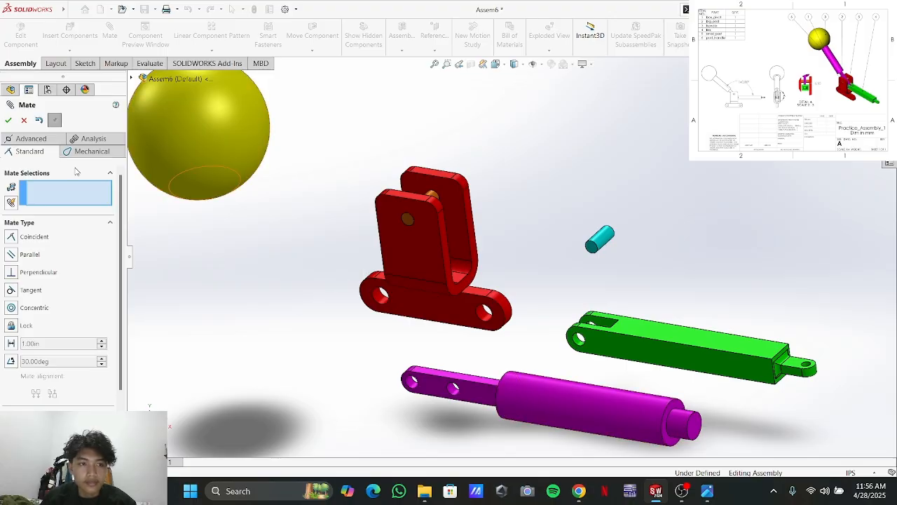
Add a concentric mate between the Post Handle's second hole, nearer its thick cylinder, and the Big Post
scroll(468, 365, "down", 1)
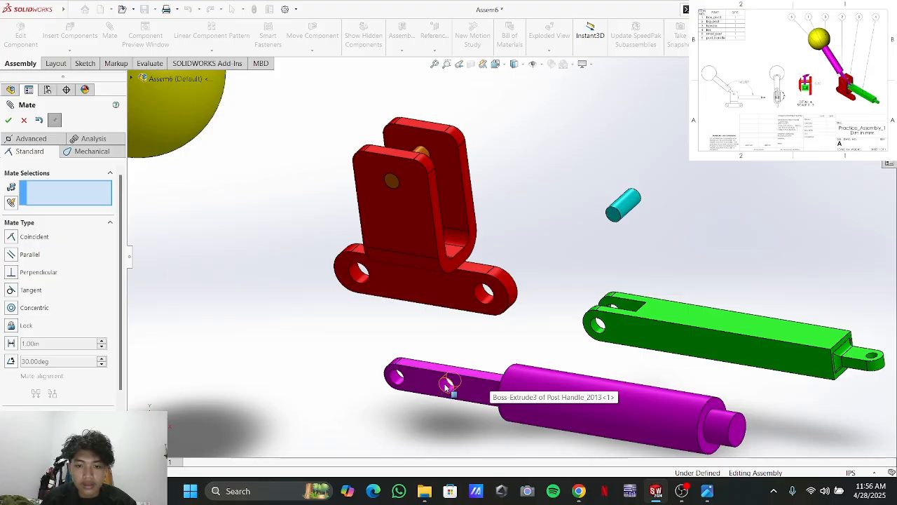
left_click(708, 493)
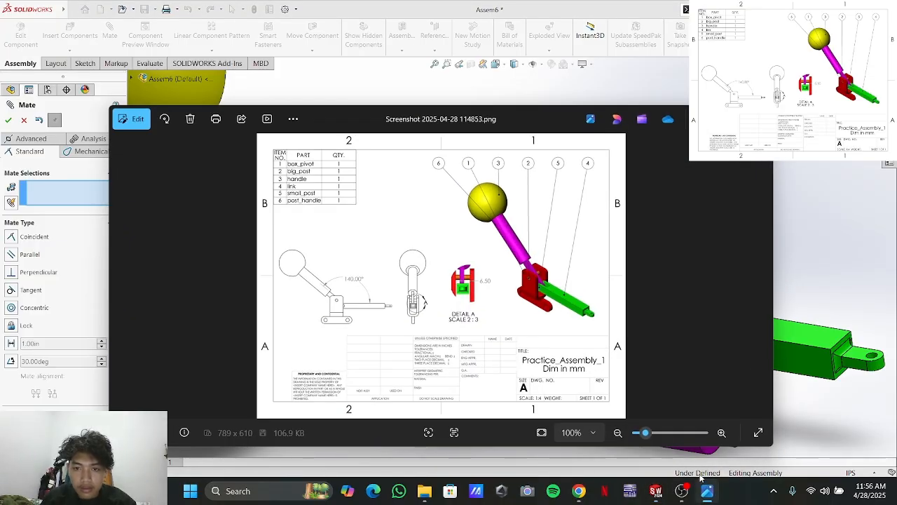
left_click(708, 493)
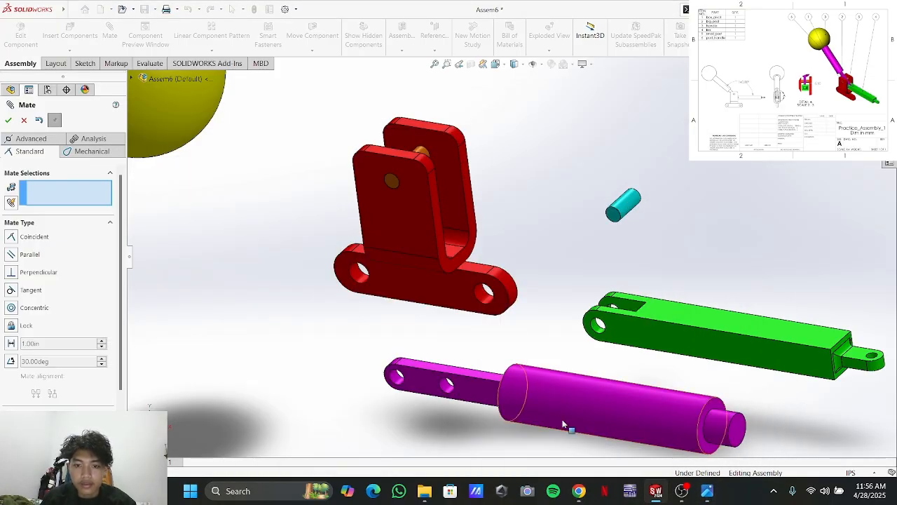
left_click(449, 384)
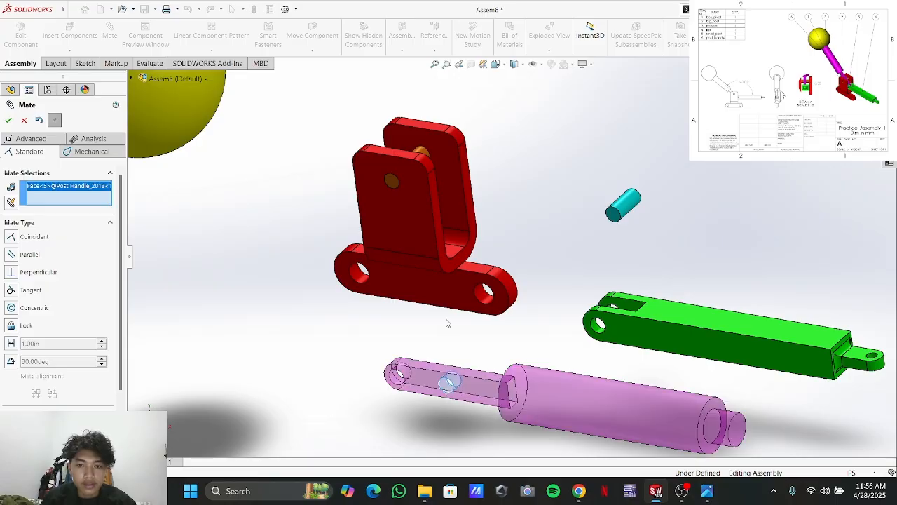
middle_click_drag(482, 186, 467, 230)
left_click(412, 172)
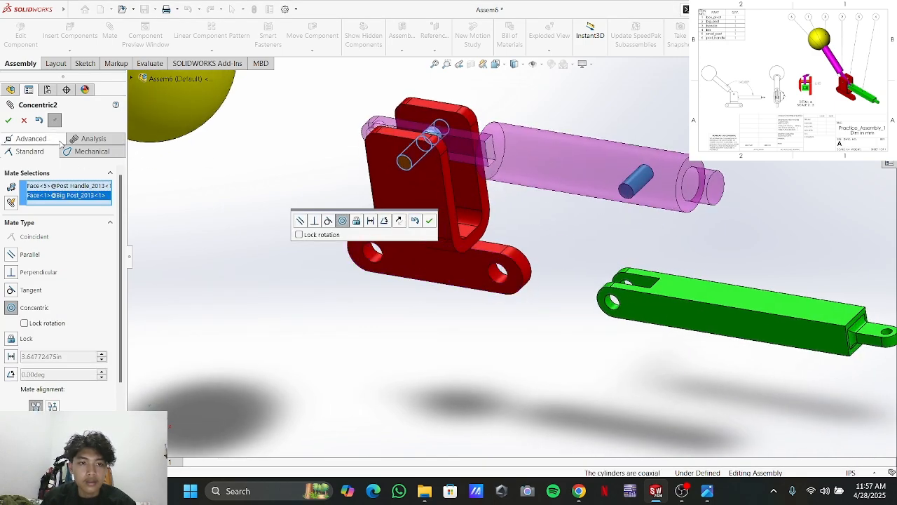
left_click(8, 120)
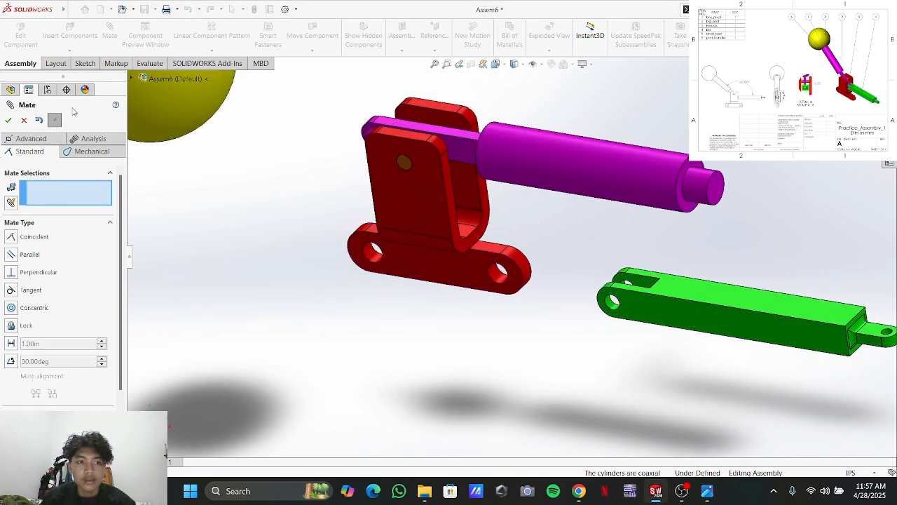
left_click(23, 120)
Swing the Post Handle around the Big Post so its thick end points obliquely upward, as in the drawing
scroll(519, 151, "up", 3)
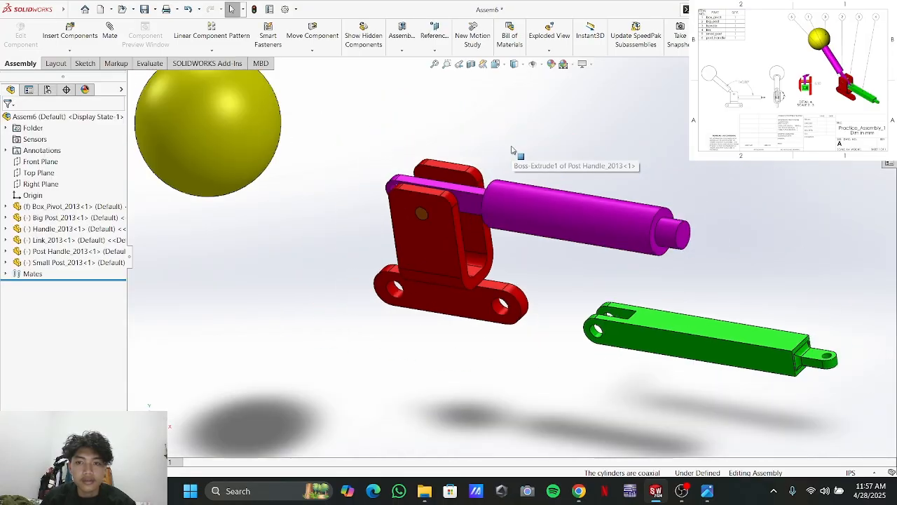
left_click_drag(549, 218, 437, 150)
scroll(422, 138, "up", 4)
key("Escape")
middle_click_drag(545, 186, 521, 213)
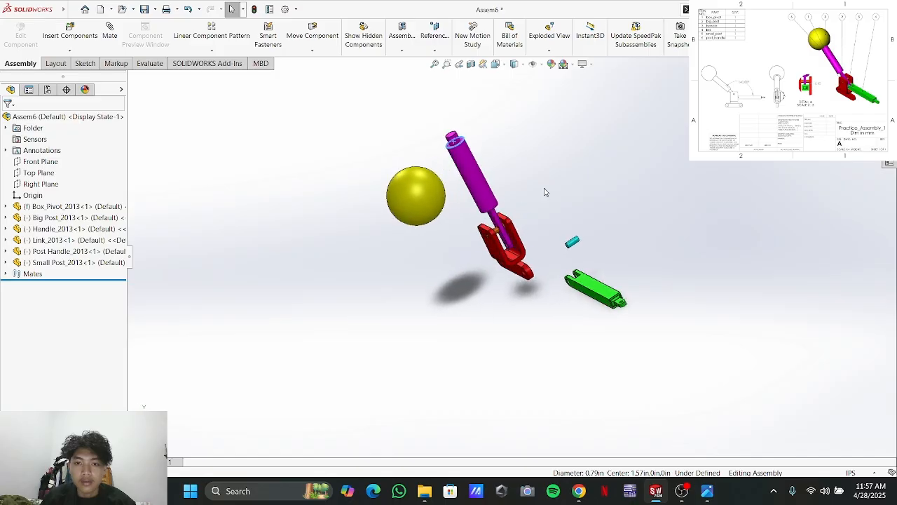
scroll(542, 195, "down", 5)
scroll(538, 212, "up", 5)
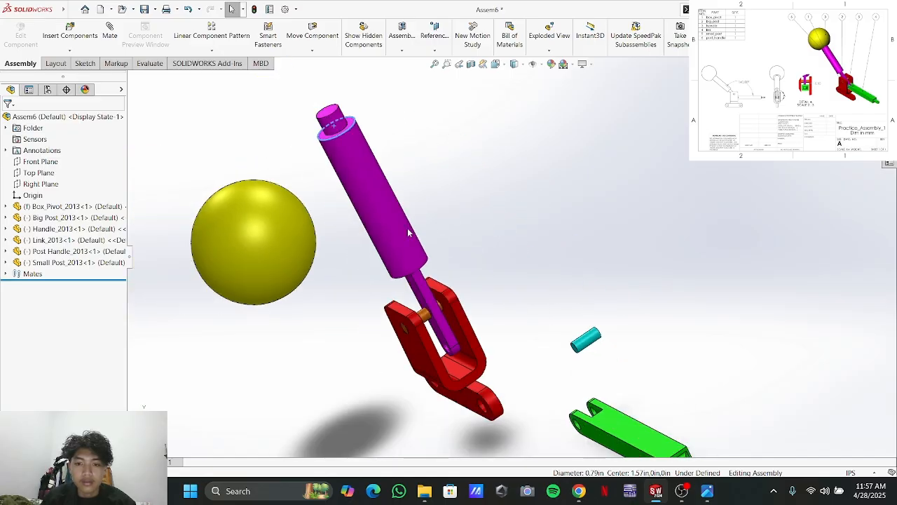
scroll(523, 322, "down", 2)
scroll(504, 235, "up", 2)
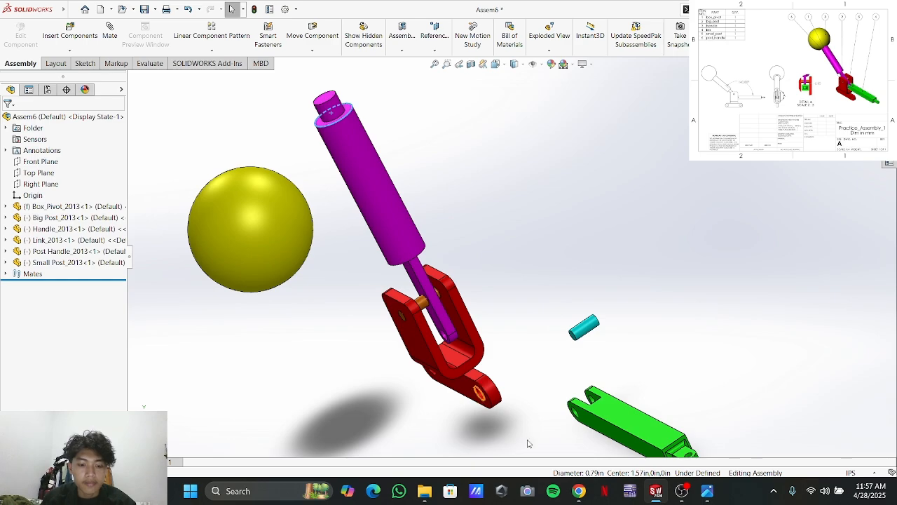
Check the drawing for the Post Handle's placement, and pick the Box Pivot's inner face and the Post Handle's facing side for a mate
left_click(706, 492)
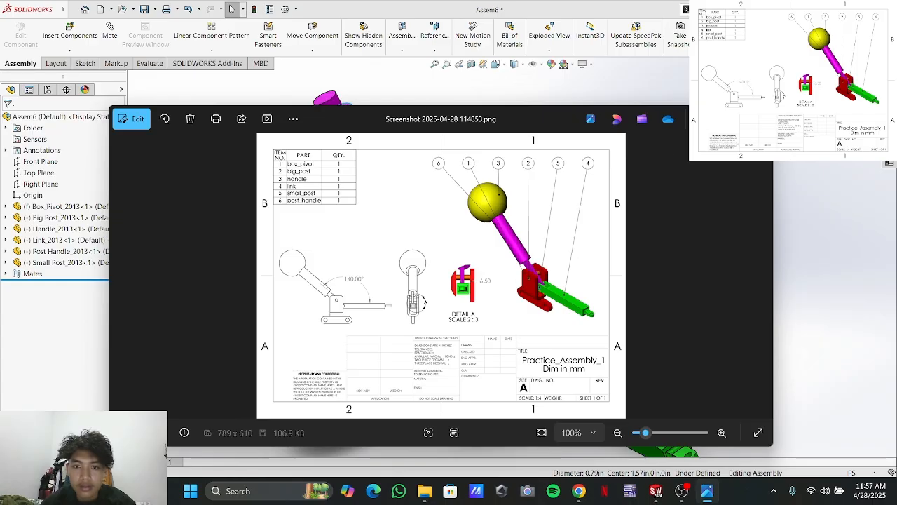
left_click(694, 119)
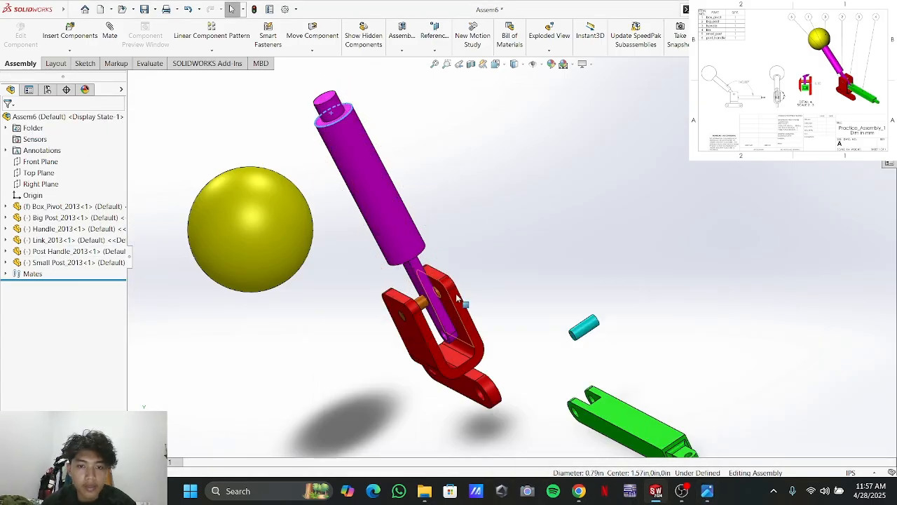
scroll(479, 289, "down", 2)
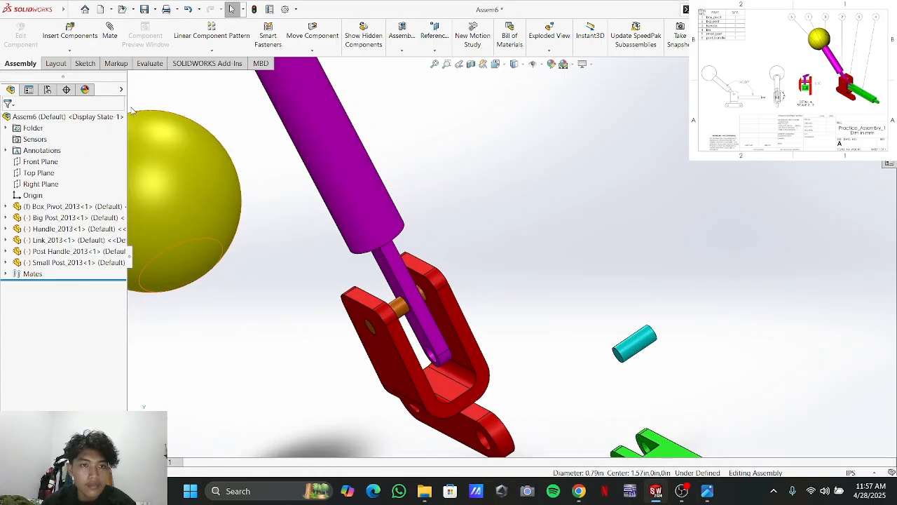
left_click(412, 293)
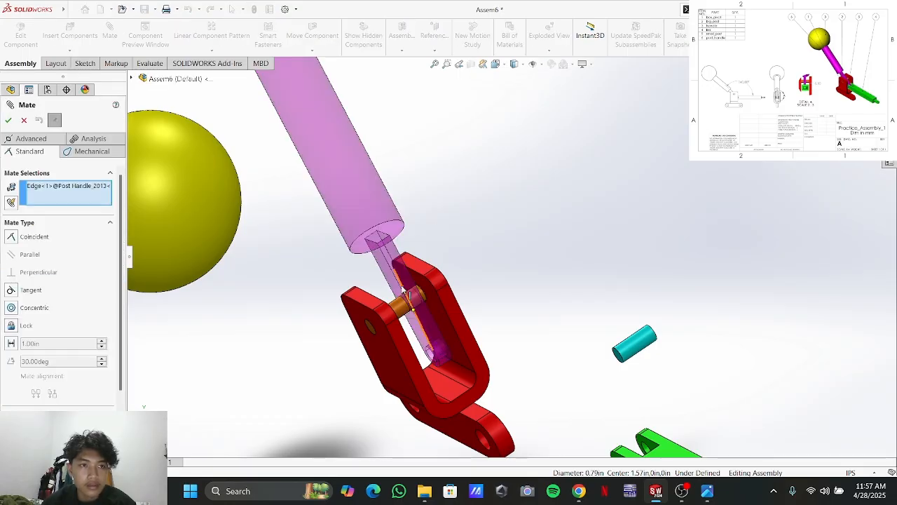
right_click(50, 188)
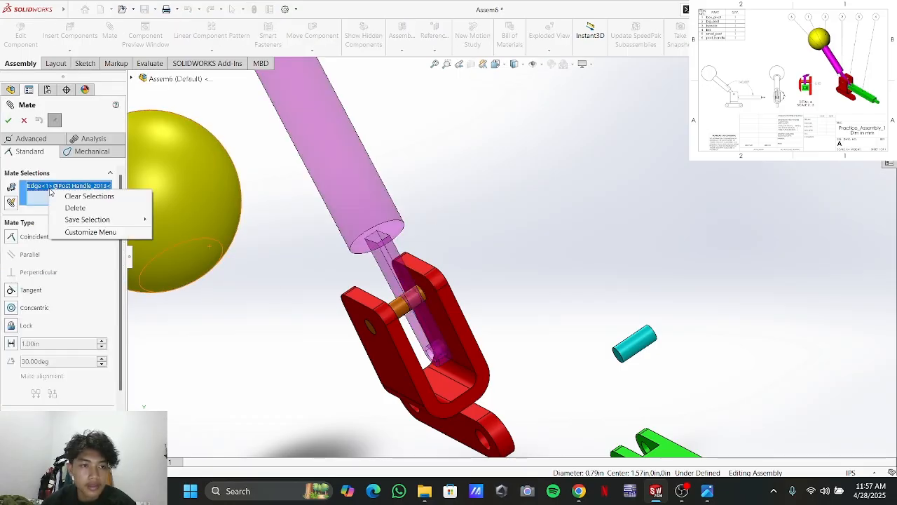
left_click(73, 207)
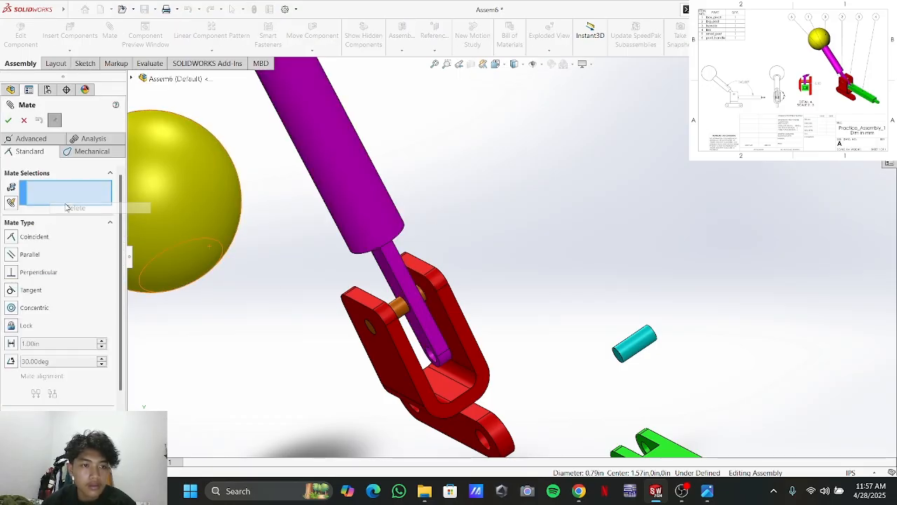
left_click(435, 303)
middle_click_drag(516, 214, 393, 235)
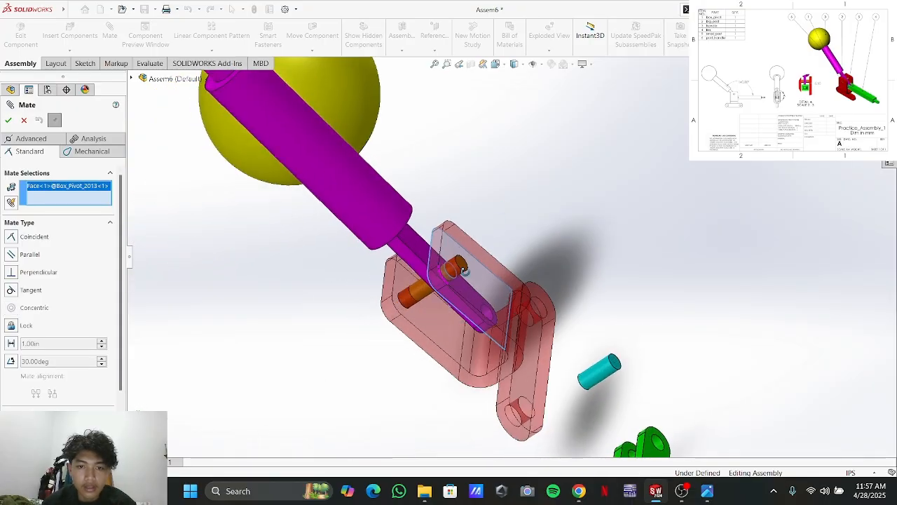
left_click(425, 255)
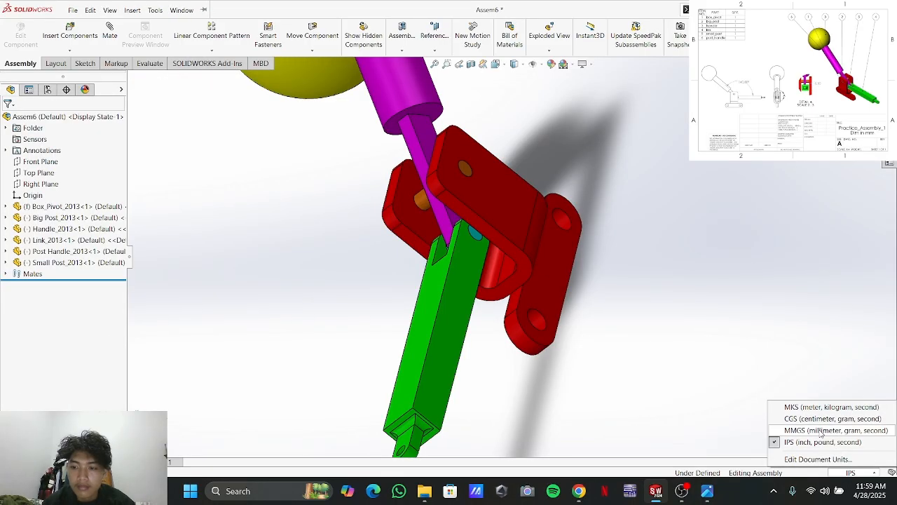
Switch the assembly's document units to MMGS (millimeter, gram, second)
left_click(821, 430)
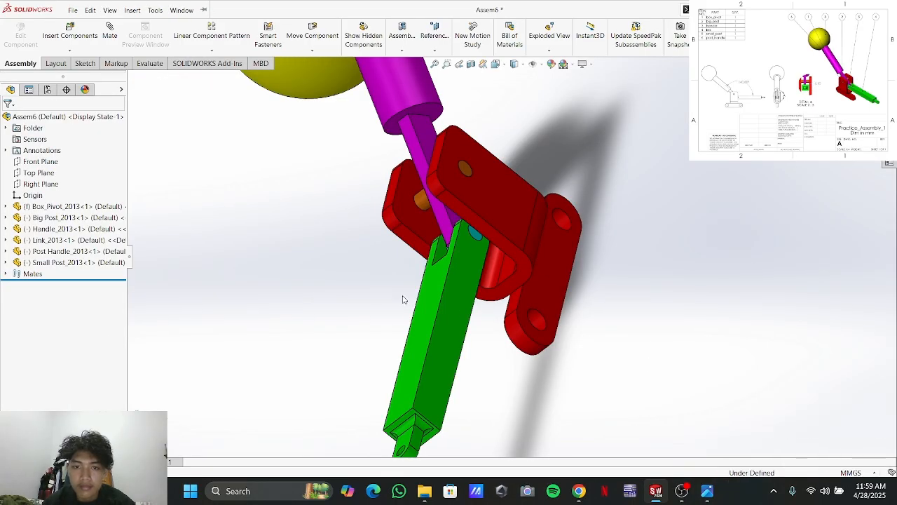
middle_click_drag(299, 289, 129, 155)
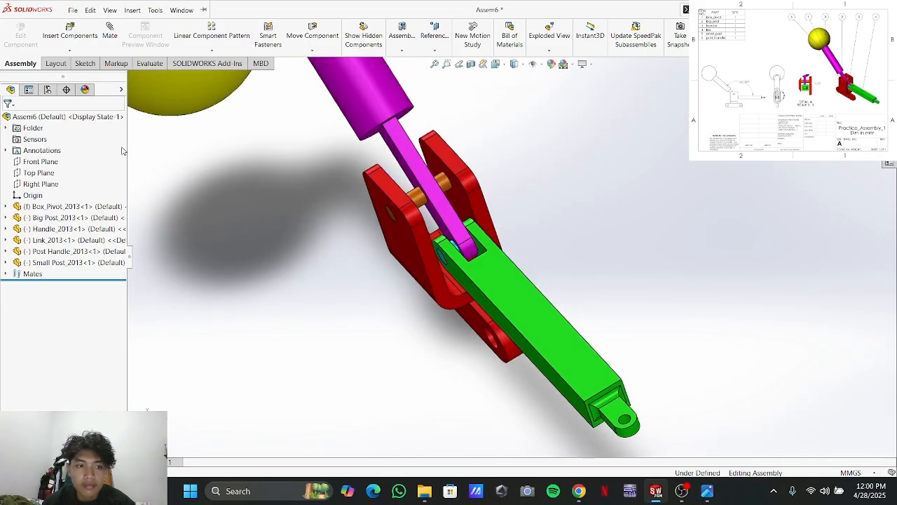
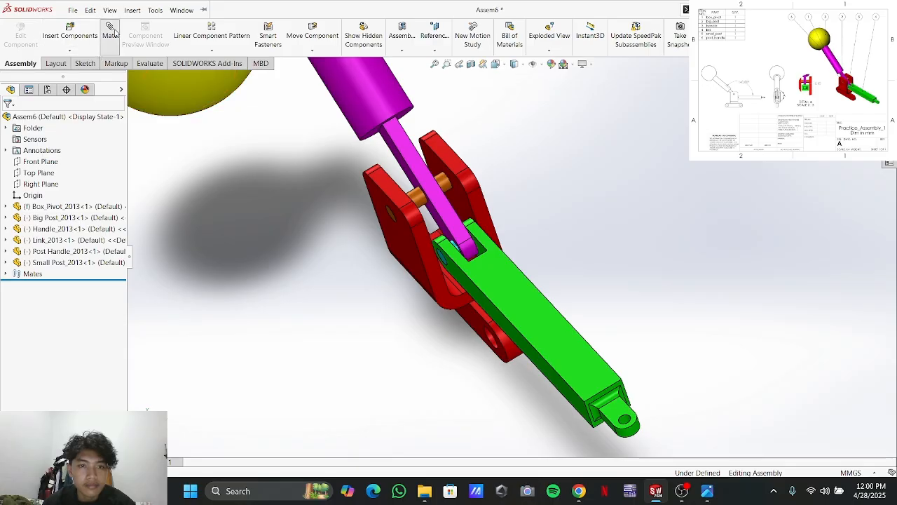
Add a 6.5 mm distance mate between the Box Pivot's inner face and the Post Handle's facing flat side
left_click(429, 160)
middle_click_drag(429, 159, 407, 144)
left_click(401, 146)
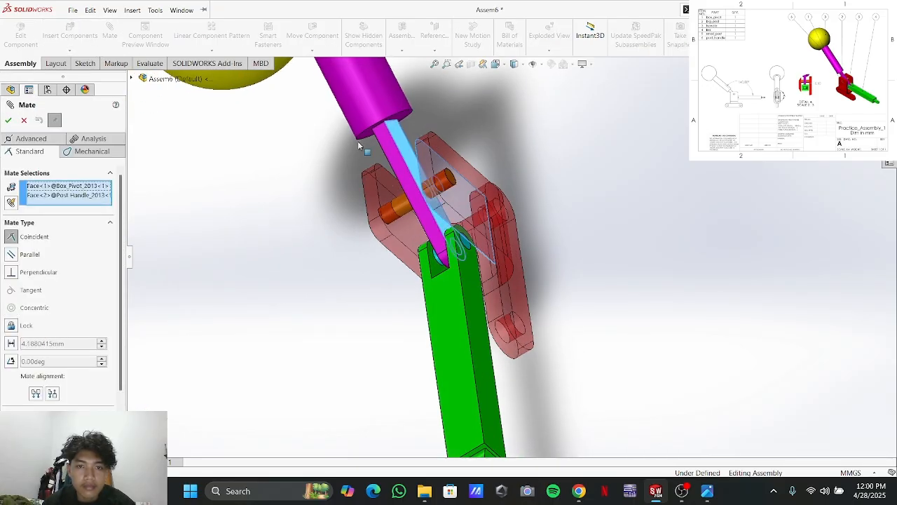
left_click(10, 343)
type("6.5")
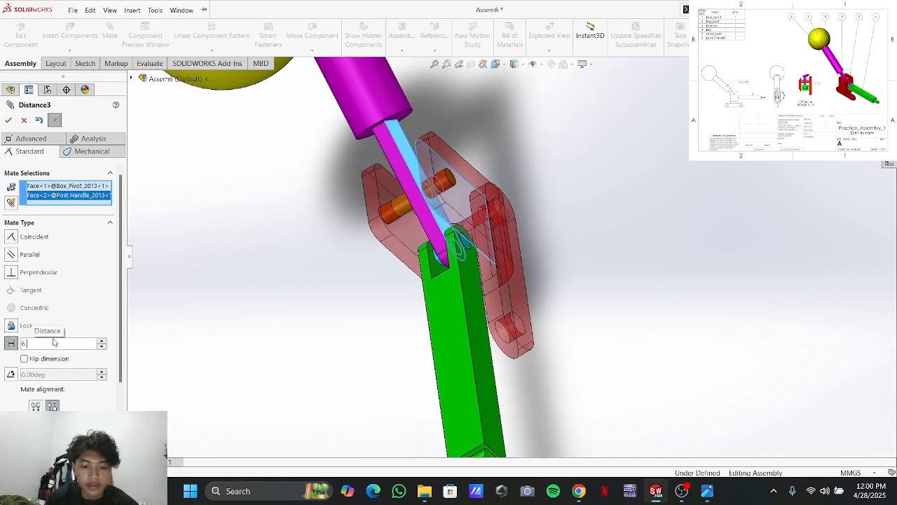
key("Return")
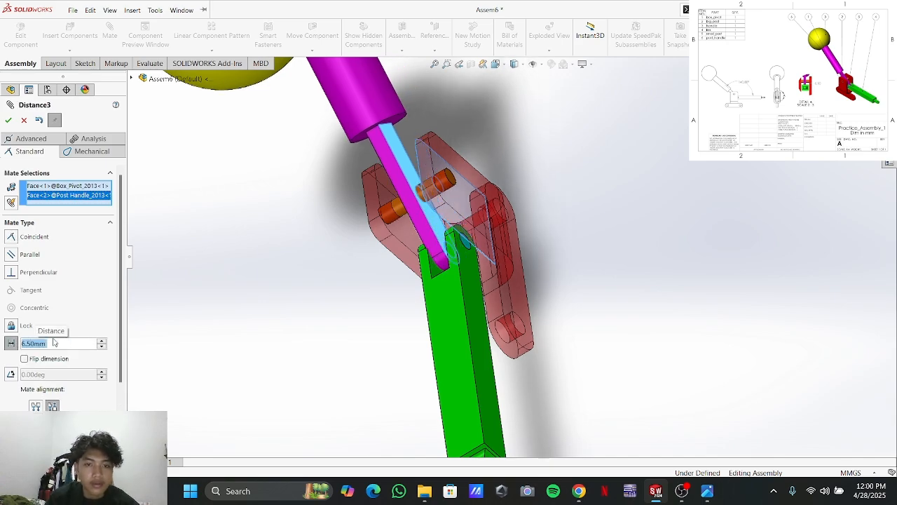
left_click(8, 120)
Slide the Link sideways along the small post around the Post Handle's end, and check its placement in the reference drawing
middle_click_drag(293, 320, 318, 291)
middle_click_drag(750, 390, 732, 380)
middle_click_drag(587, 304, 528, 311)
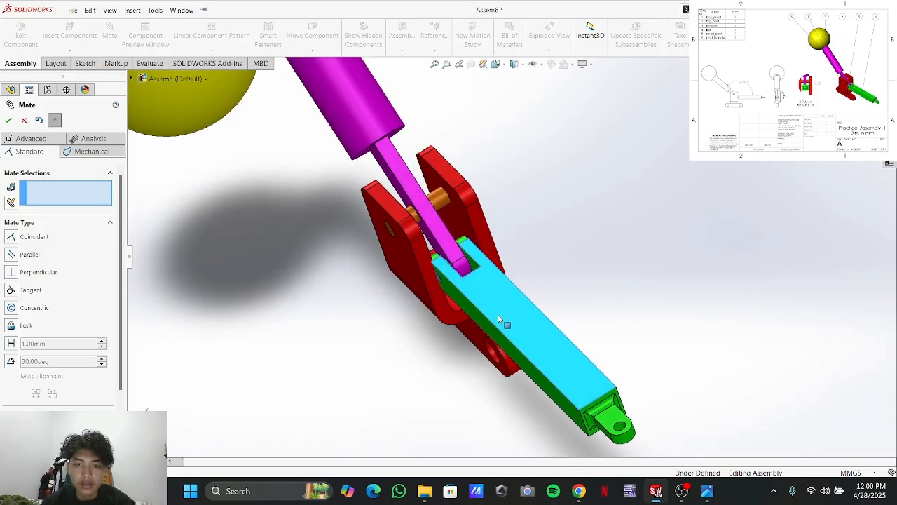
mouse_move(557, 276)
middle_mouse_down()
mouse_move(547, 280)
mouse_move(570, 282)
middle_mouse_up()
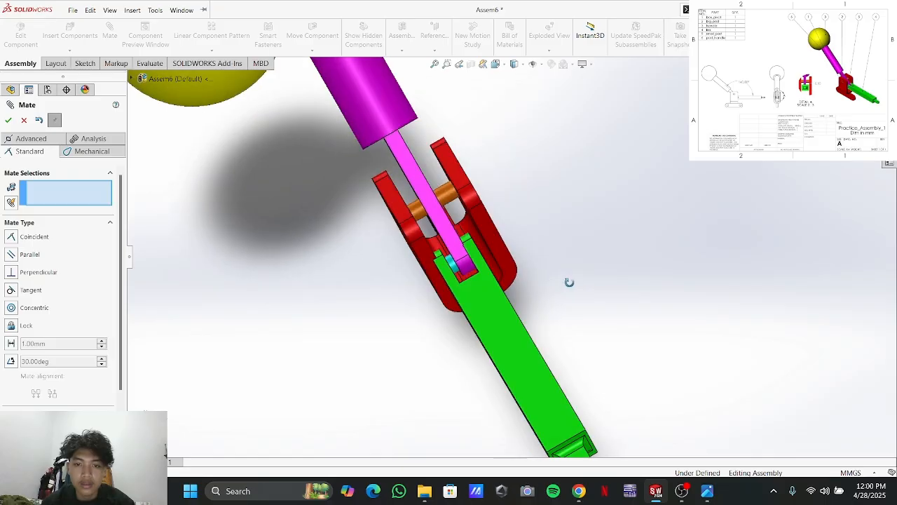
left_click_drag(521, 326, 527, 322)
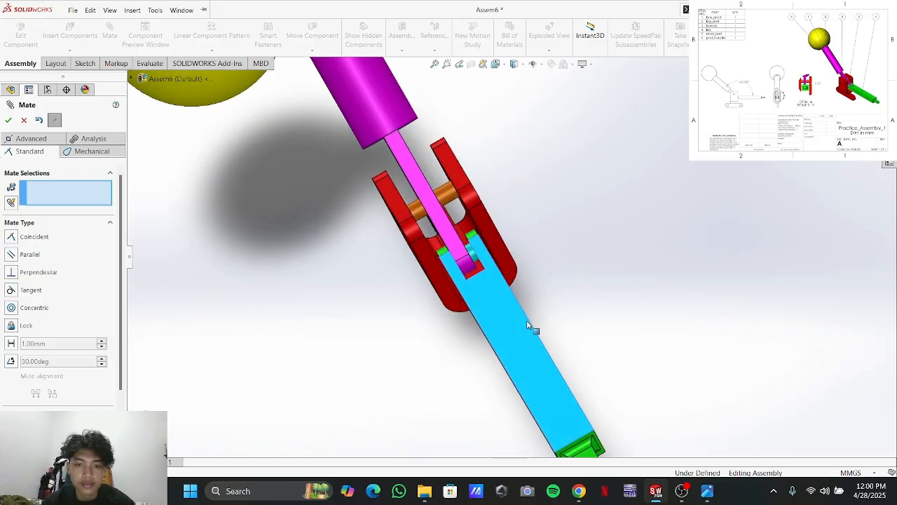
key("alt")
key("alt+Tab")
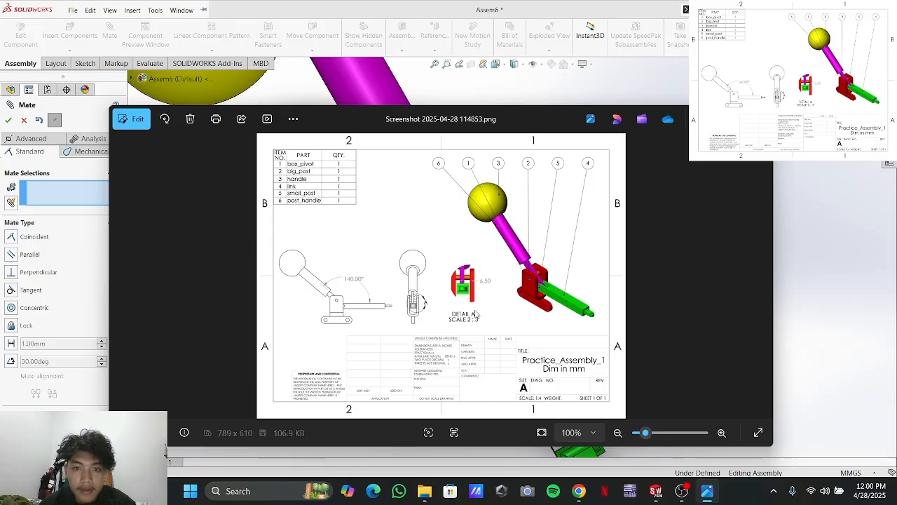
left_click(686, 118)
scroll(194, 216, "down", 3)
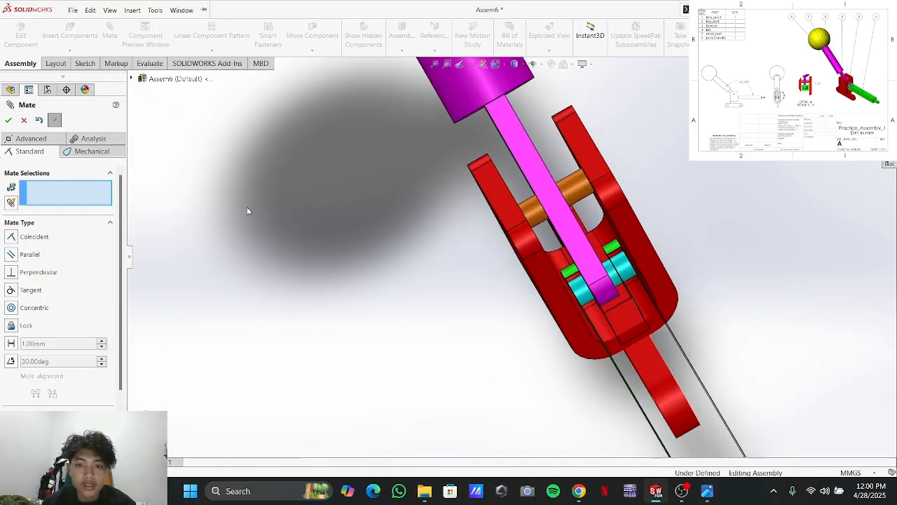
Add a concentric mate between the Post Handle's narrow end cylinder and the hole in the ball-shaped Handle
scroll(315, 178, "up", 5)
middle_click_drag(476, 118, 437, 163)
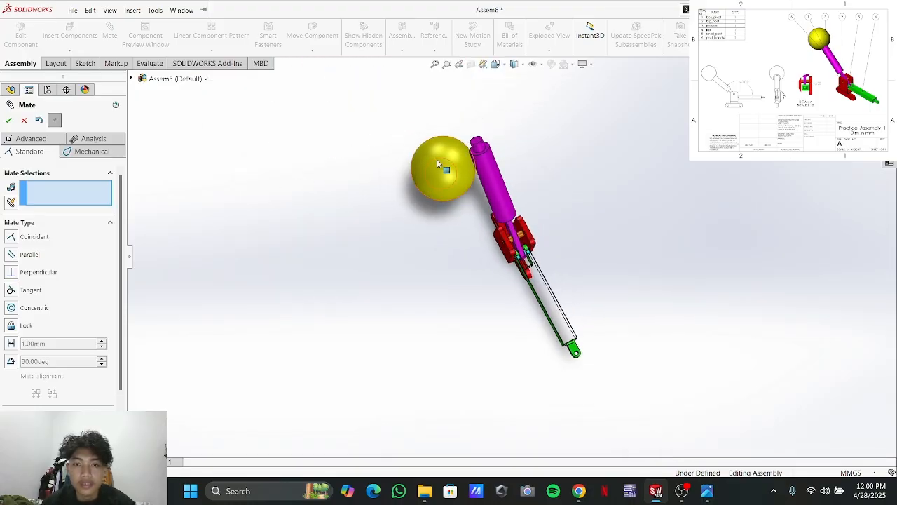
left_click(481, 153)
middle_click_drag(481, 153, 536, 228)
scroll(536, 228, "down", 5)
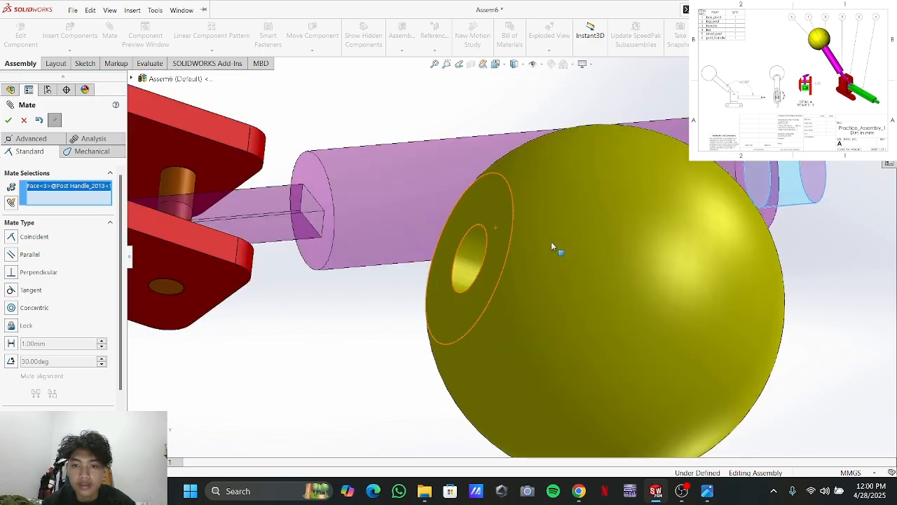
left_click(465, 260)
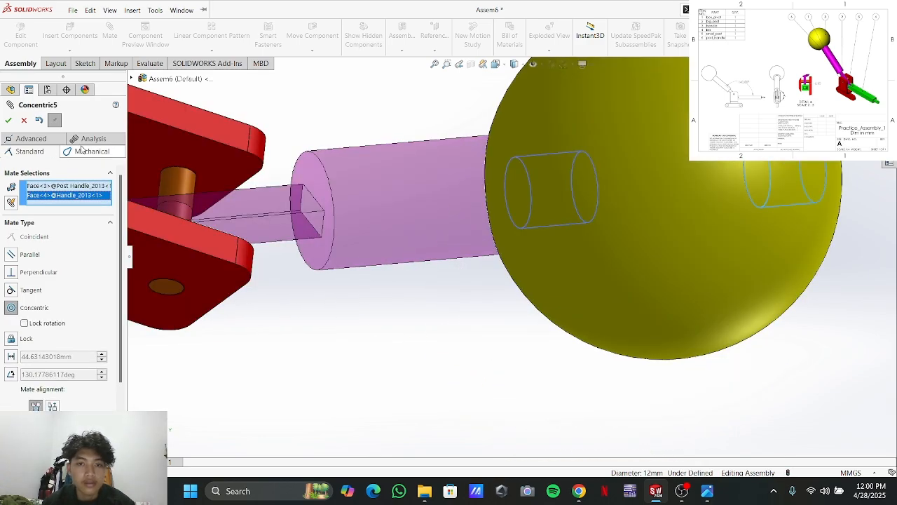
left_click(8, 120)
scroll(585, 271, "up", 5)
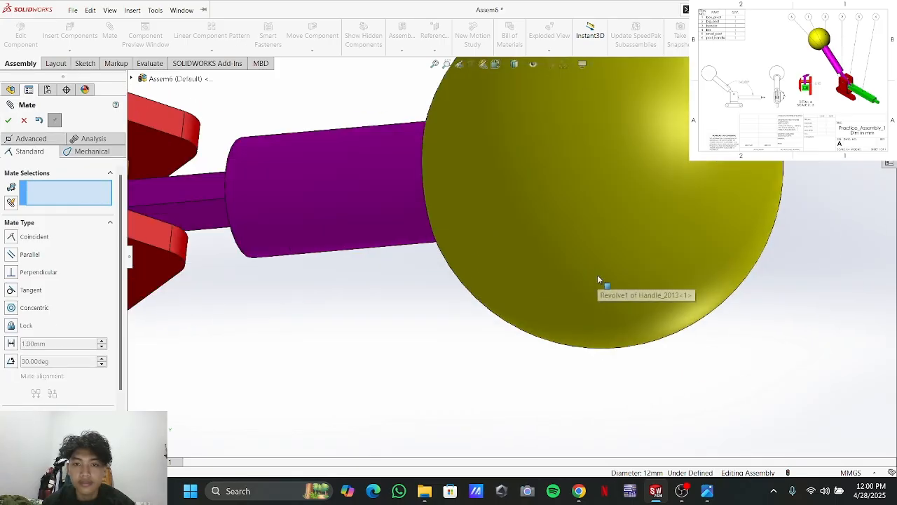
Pull the Handle off the Post Handle, and mate the post's narrow end face coincident with the bottom of the Handle's hole
left_click_drag(543, 246, 645, 241)
scroll(461, 317, "down", 2)
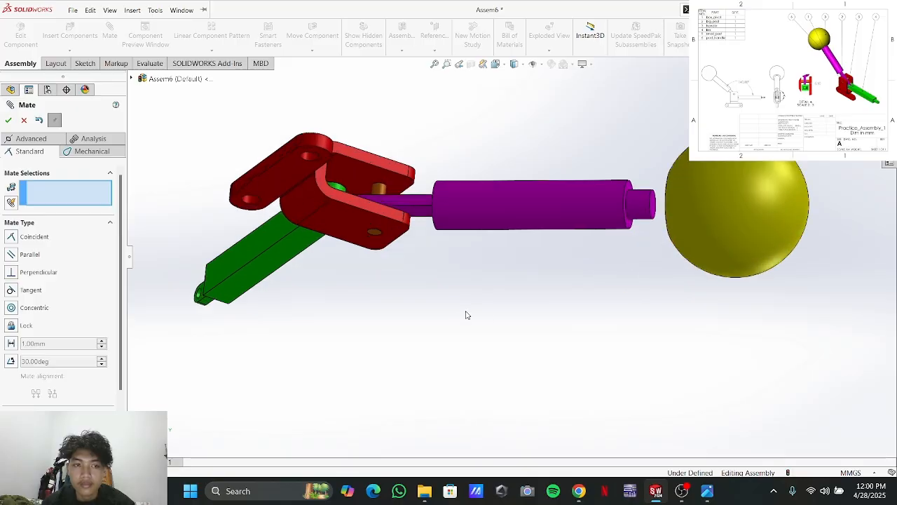
middle_click_drag(561, 281, 553, 313)
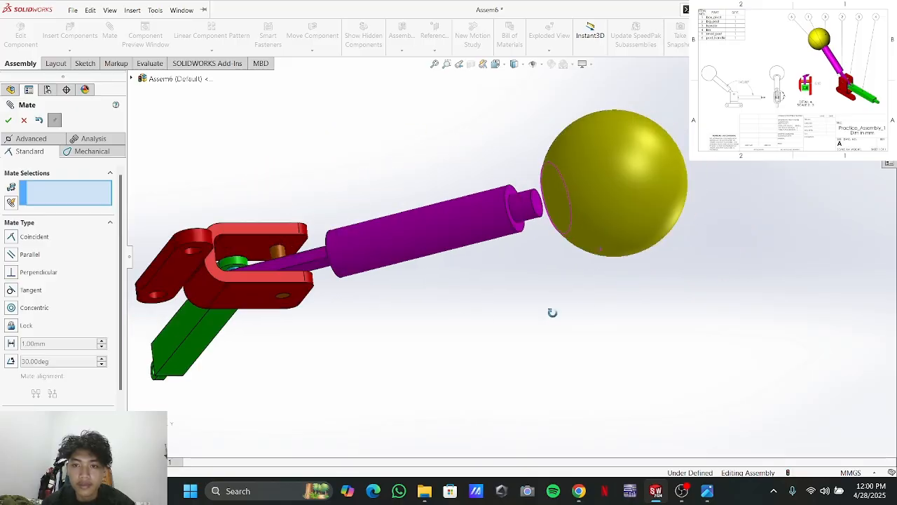
left_click(535, 211)
middle_click_drag(495, 254, 582, 250)
scroll(581, 251, "down", 5)
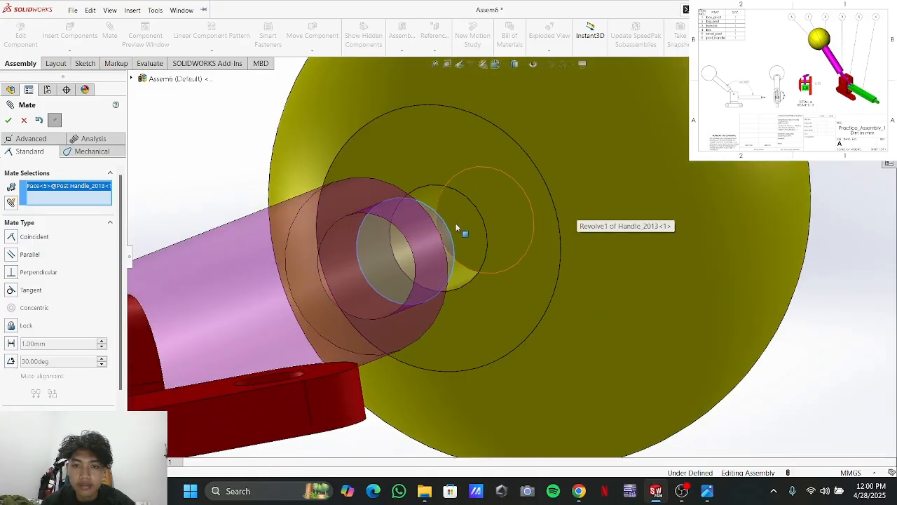
left_click(467, 242)
left_click(10, 121)
Inspect the seated Handle and the overall pose of the assembly from several directions
middle_click_drag(430, 249, 500, 301)
scroll(511, 319, "up", 5)
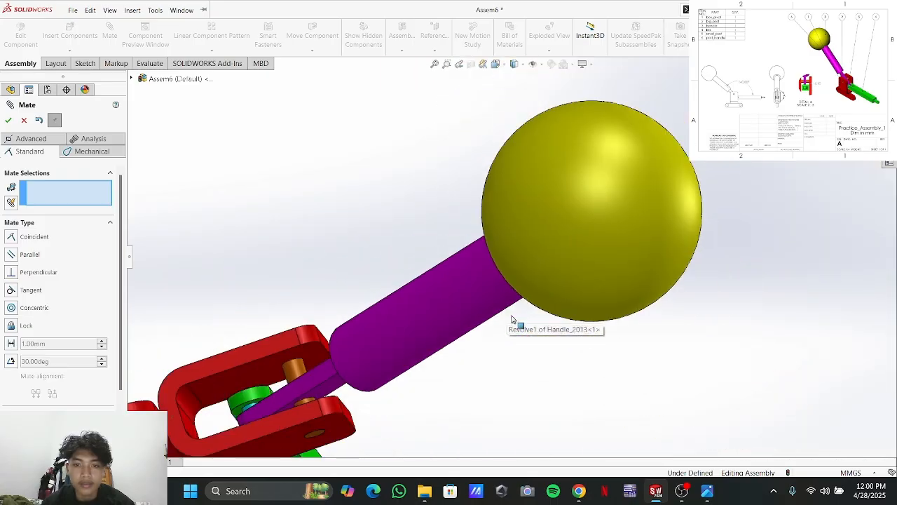
middle_click_drag(569, 360, 731, 418)
scroll(732, 418, "up", 8)
middle_click_drag(655, 356, 605, 228)
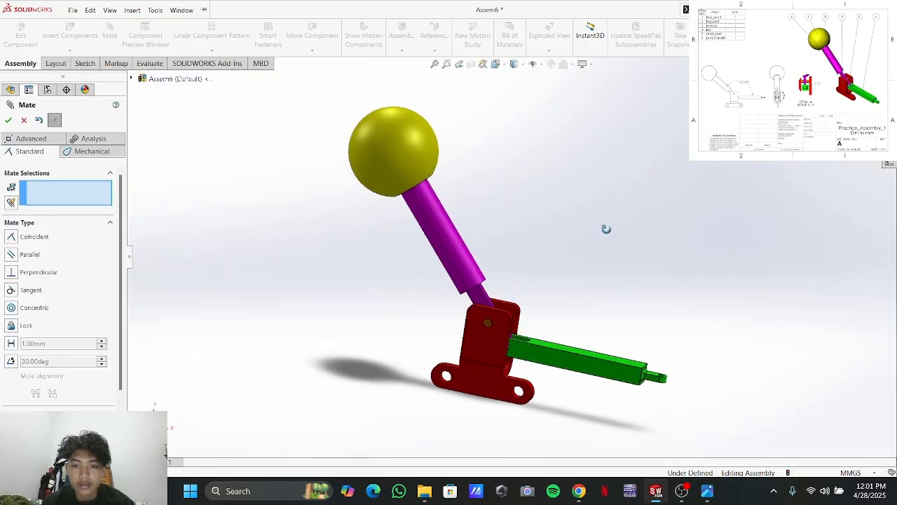
middle_click_drag(581, 322, 584, 302)
scroll(537, 389, "up", 1)
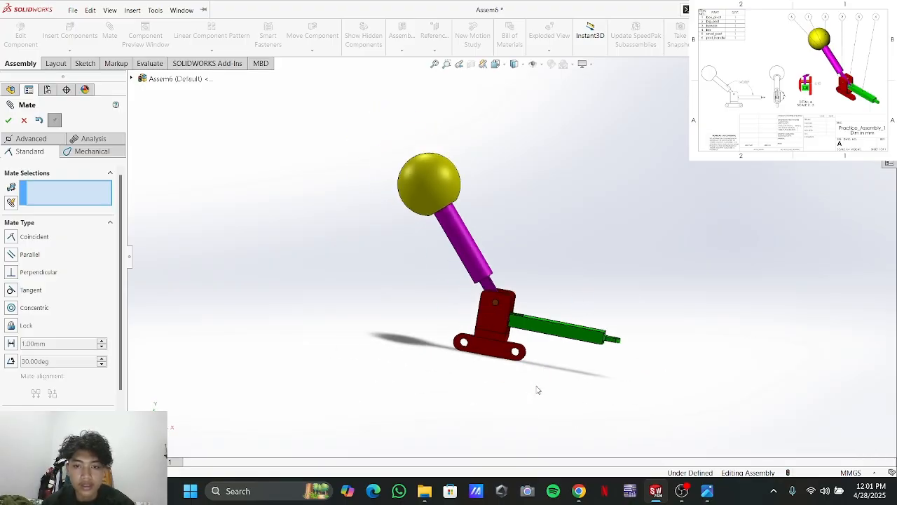
scroll(561, 341, "down", 2)
scroll(558, 270, "up", 3)
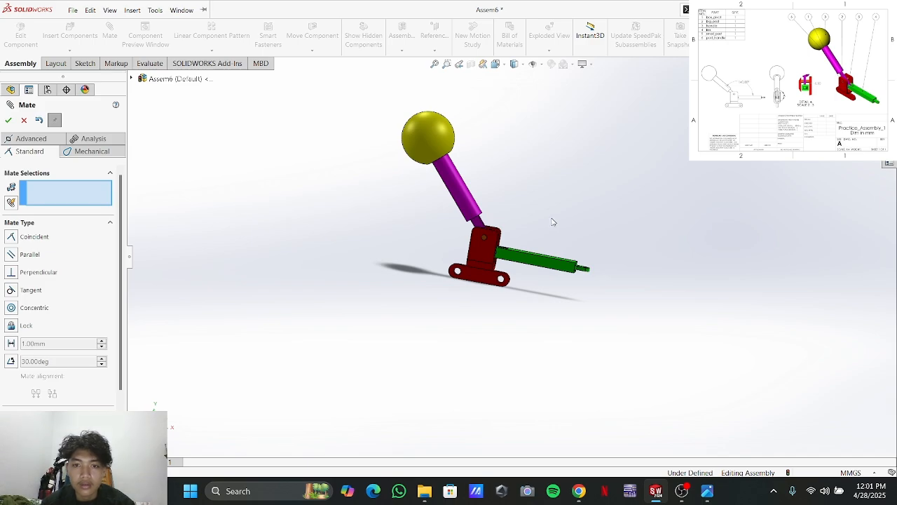
Add a 140-degree angle mate between the Post Handle's flat face and the Link's face, and finish mating
scroll(553, 223, "down", 4)
middle_click_drag(553, 208, 501, 274)
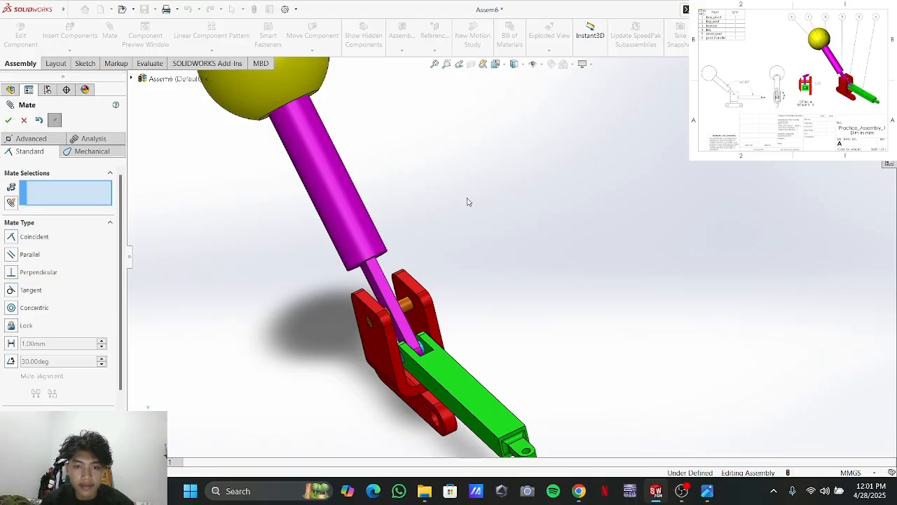
left_click(403, 334)
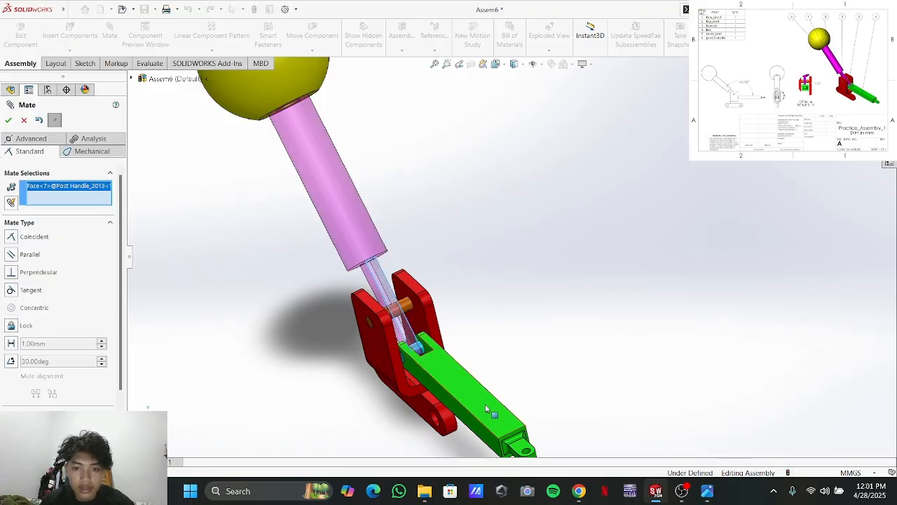
left_click(463, 404)
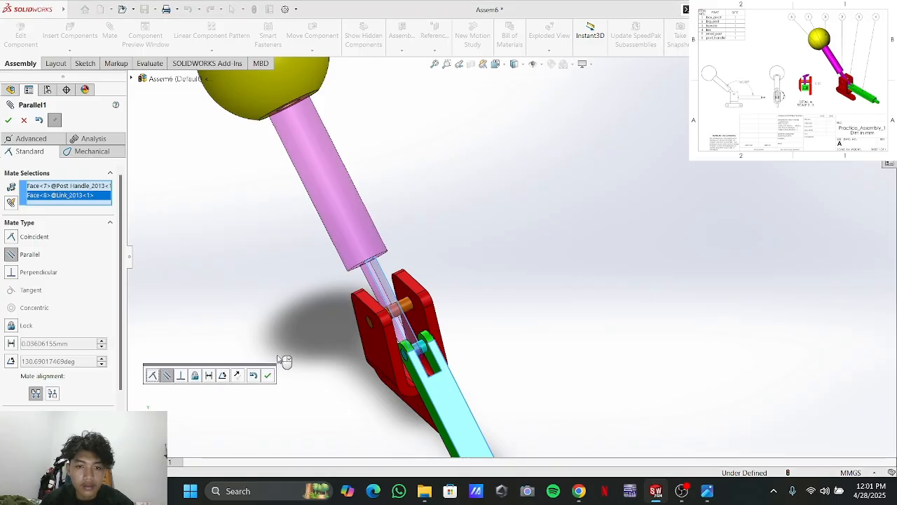
left_click(12, 362)
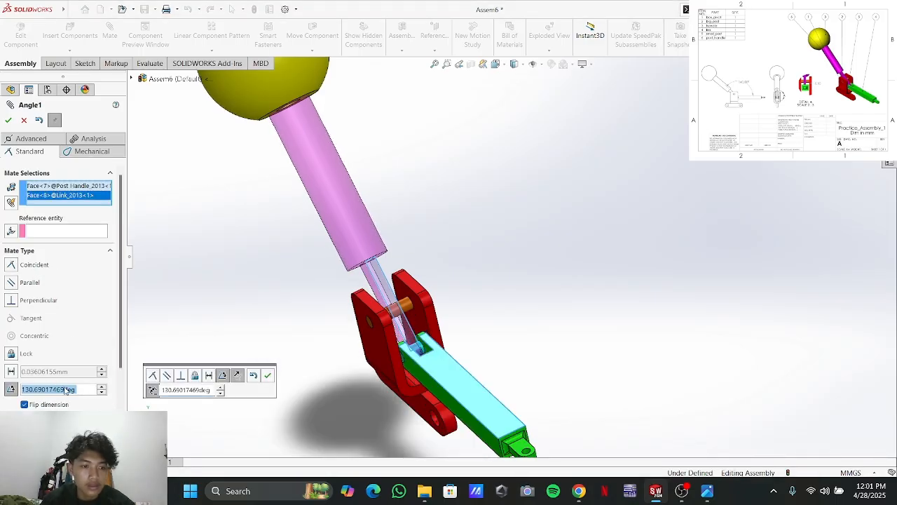
type("140")
key("Return")
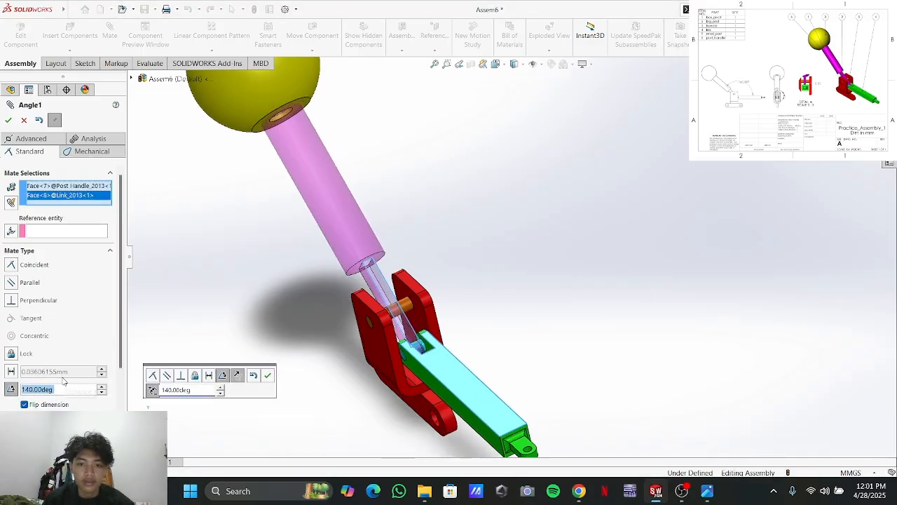
left_click(8, 121)
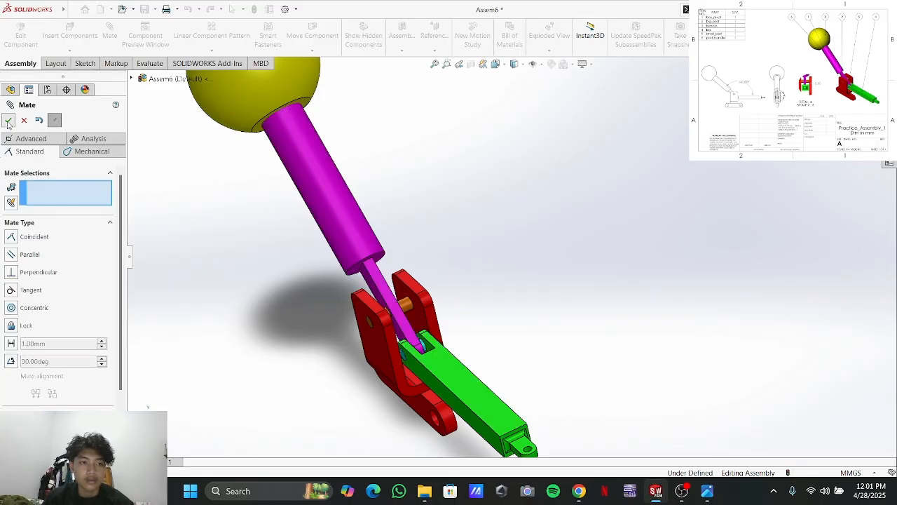
left_click(9, 124)
Inspect the finished lever assembly up close and in a view matching the reference drawing
middle_click_drag(274, 320, 382, 338)
scroll(378, 271, "down", 2)
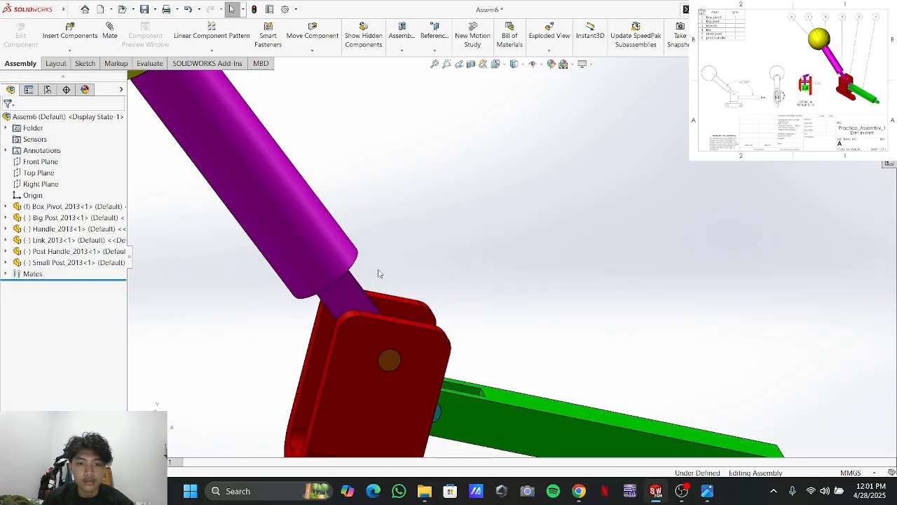
scroll(378, 271, "up", 5)
middle_click_drag(420, 287, 577, 243)
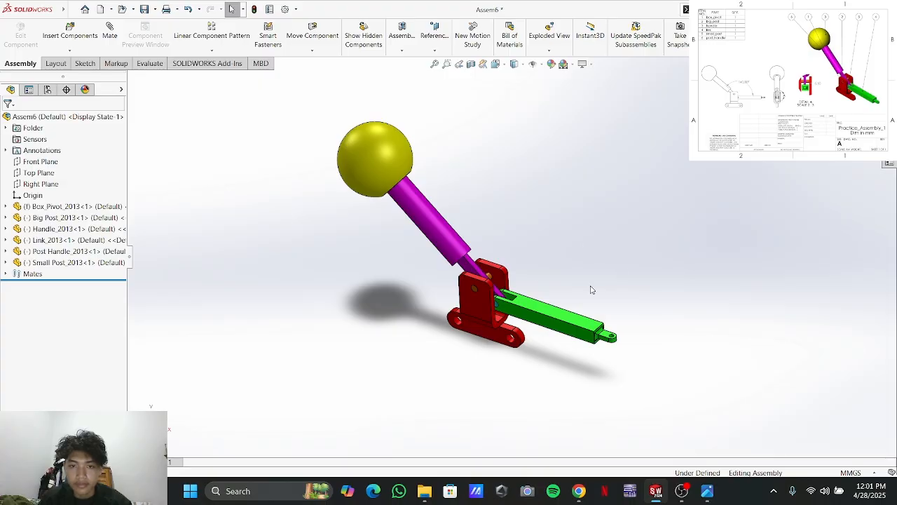
mouse_move(569, 265)
middle_mouse_down()
mouse_move(524, 303)
mouse_move(557, 280)
mouse_move(571, 244)
mouse_move(575, 255)
middle_mouse_up()
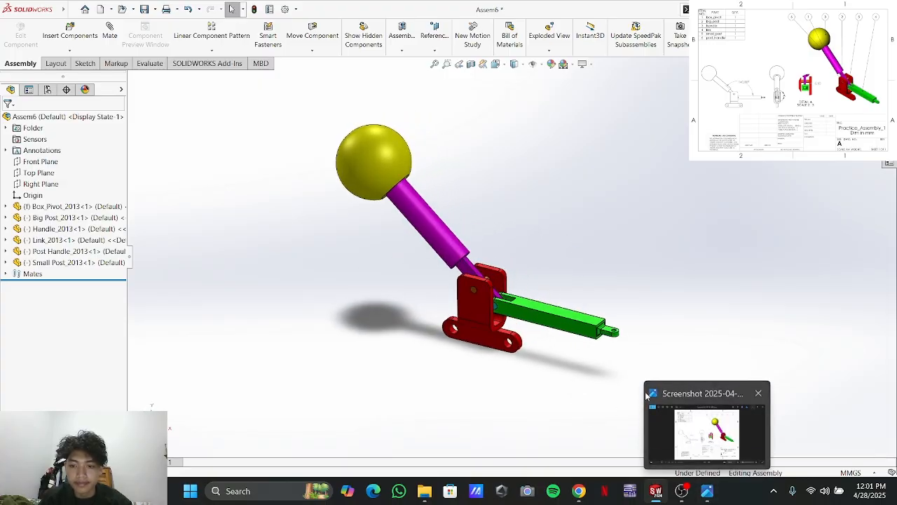
Switch to OBS, hide the image source 65, show 66 EX 1, and return to SOLIDWORKS
left_click(678, 491)
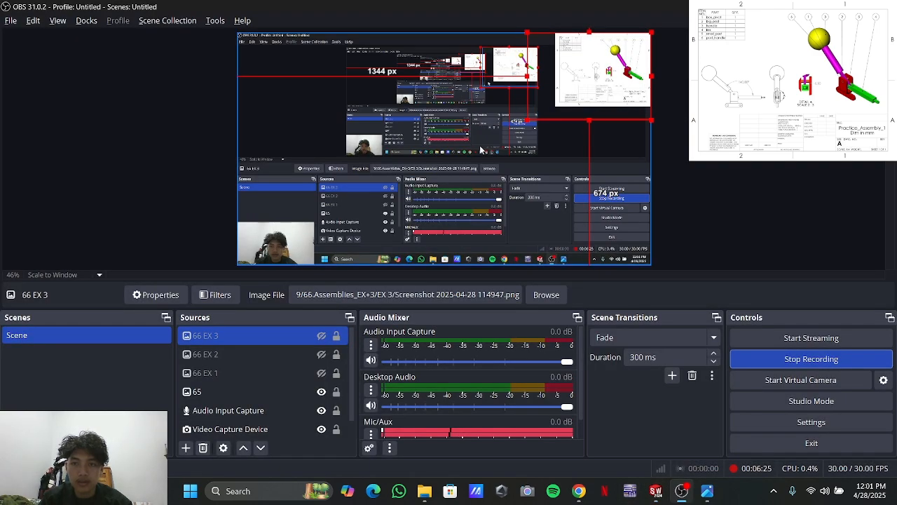
left_click(322, 391)
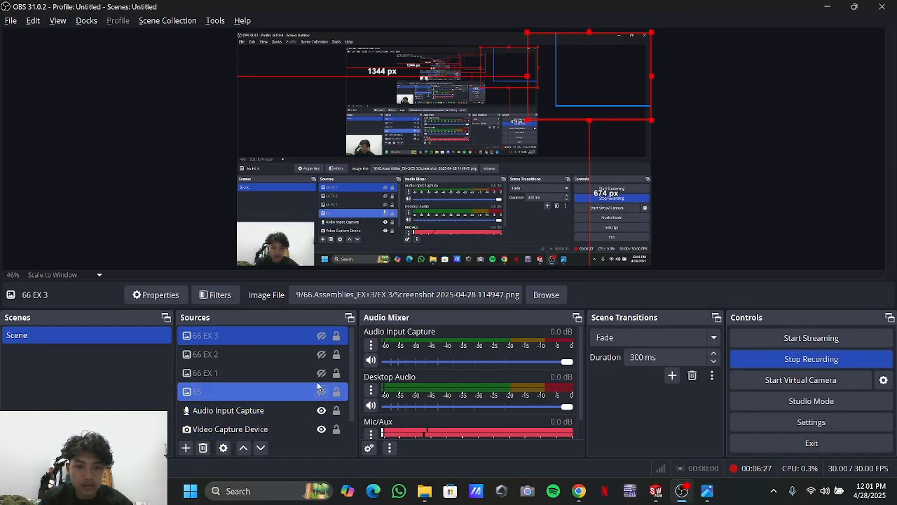
left_click(321, 373)
key("alt+Tab")
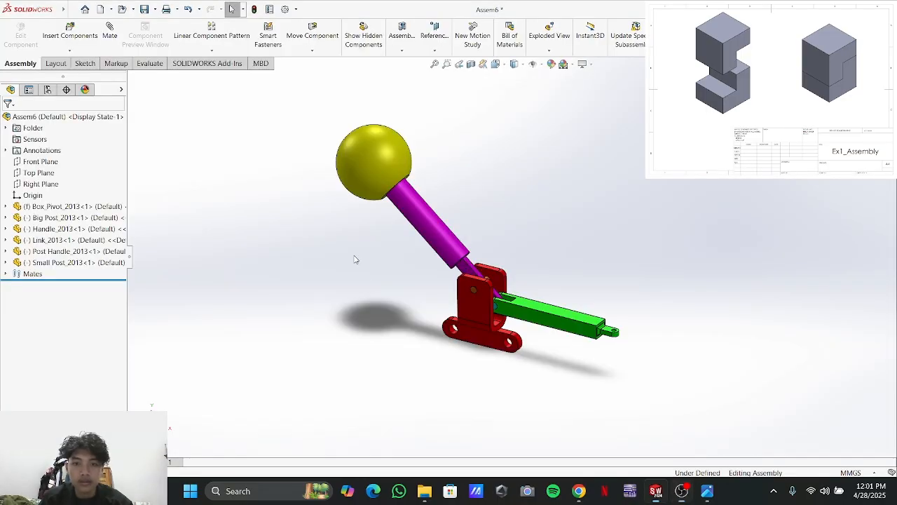
Start a new assembly document for Ex1_Assembly
mouse_move(37, 16)
left_click(70, 10)
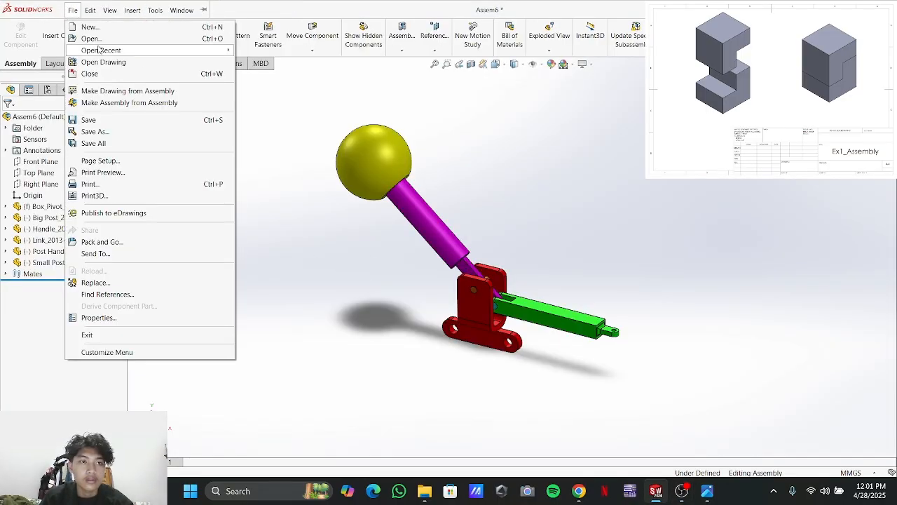
left_click(85, 26)
left_click(346, 188)
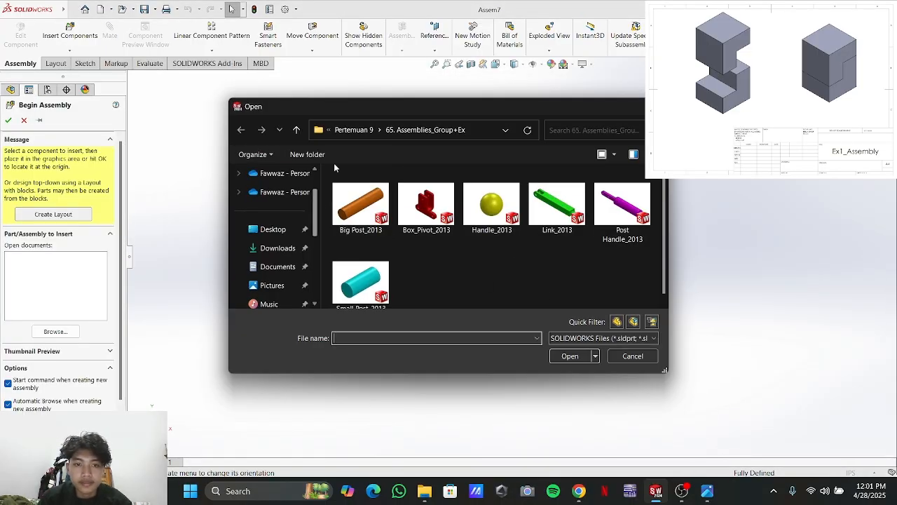
Insert SQ_Block from the EX 1 folder of Pertemuan 9's 66.Assemblies_EX+1 and place it as the first component
left_click(361, 132)
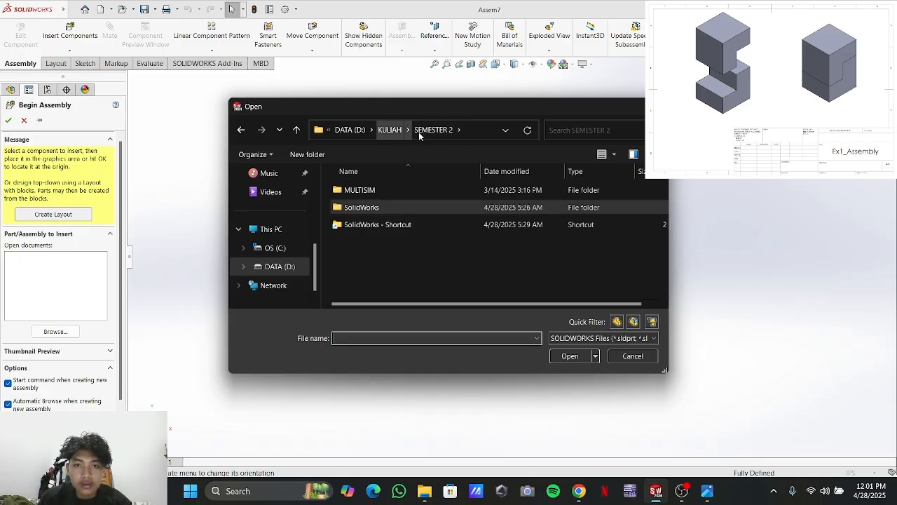
double_click(390, 207)
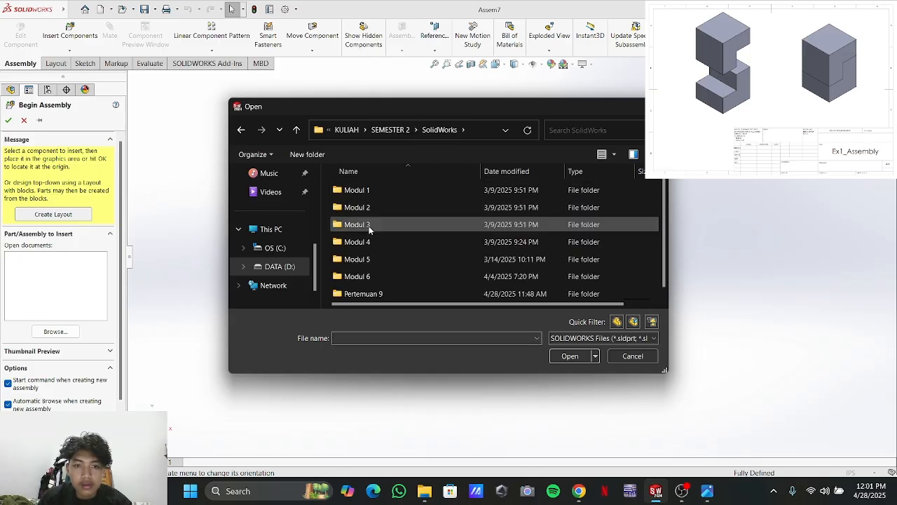
double_click(382, 290)
scroll(387, 273, "down", 2)
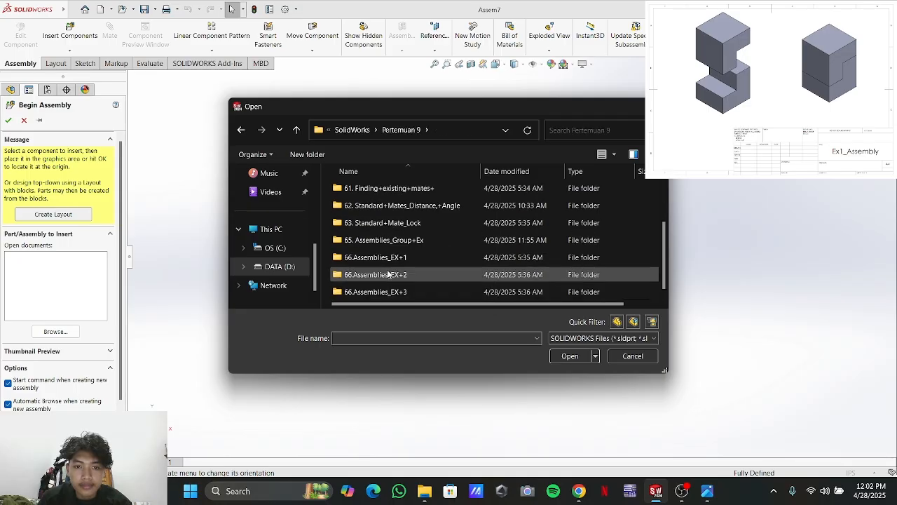
double_click(393, 258)
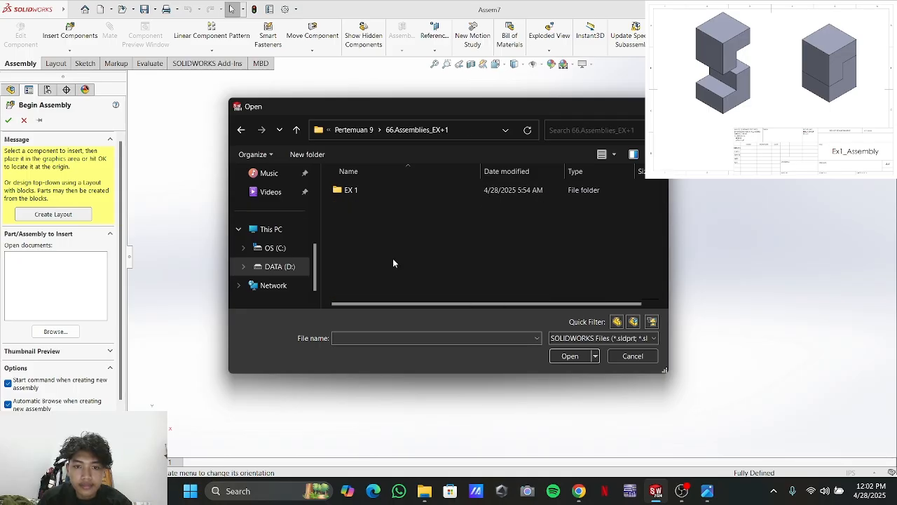
double_click(367, 190)
left_click(366, 209)
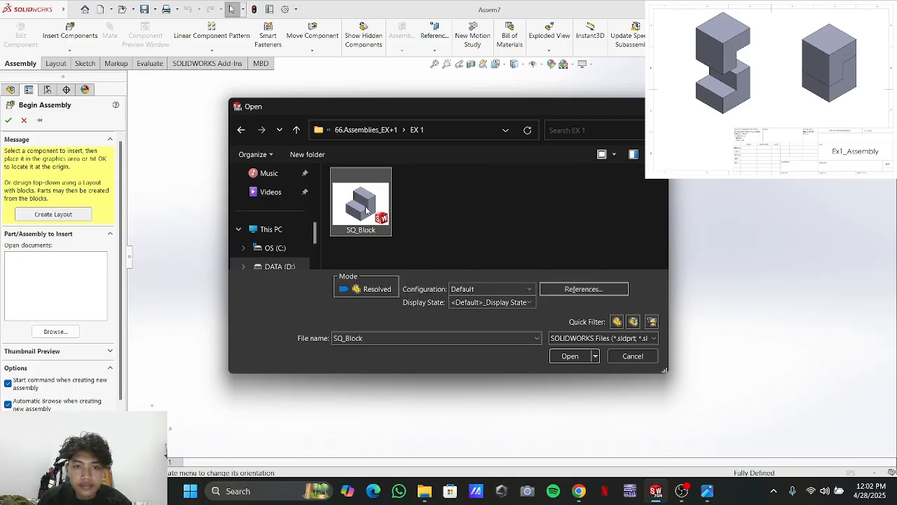
left_click(570, 356)
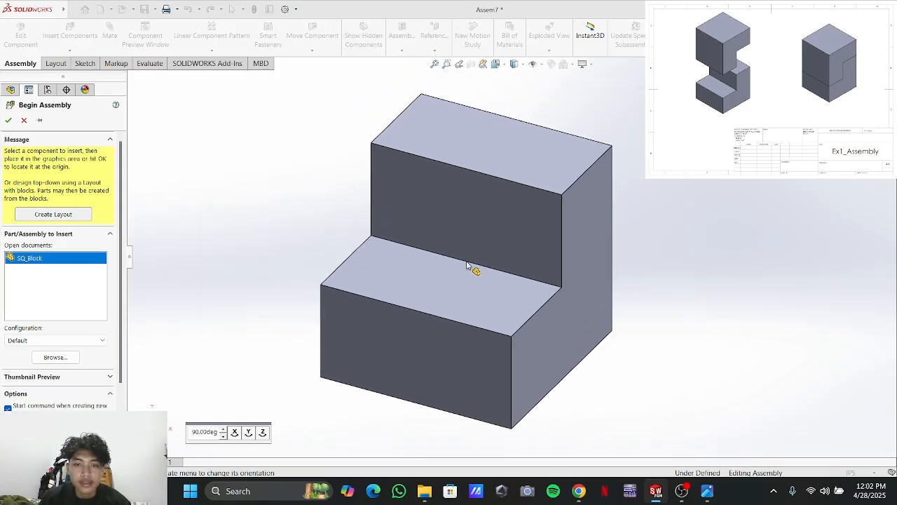
left_click(599, 267)
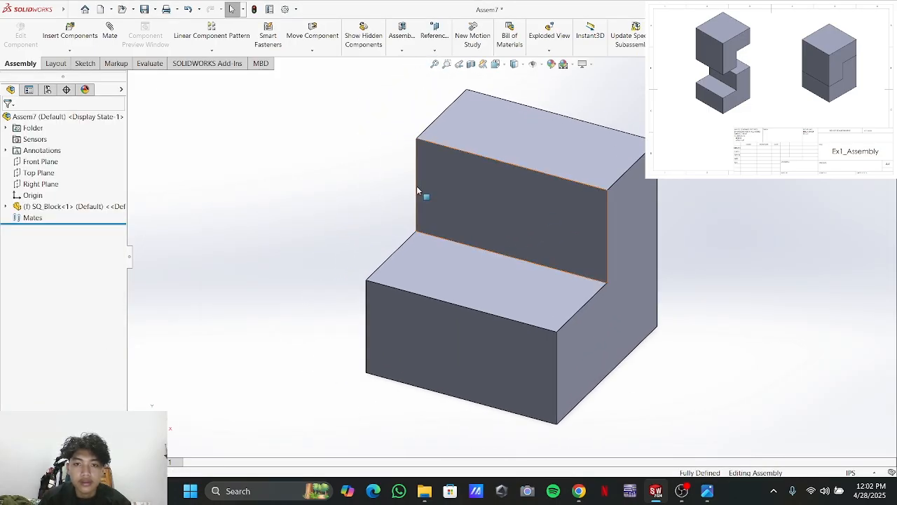
Copy SQ_Block to create a second instance beside the first block
scroll(609, 217, "down", 3)
scroll(607, 217, "up", 7)
middle_click_drag(581, 271, 540, 256)
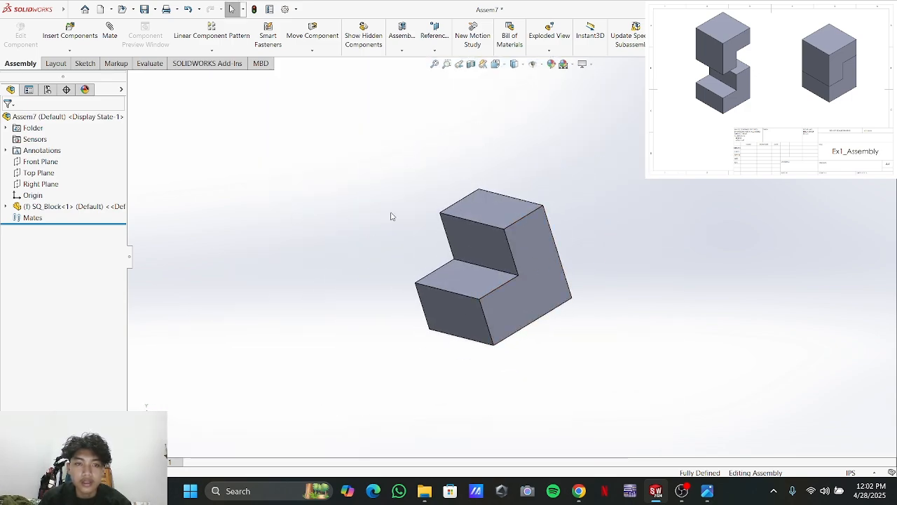
middle_click_drag(340, 215, 333, 168)
left_click_drag(481, 251, 324, 178, "ctrl")
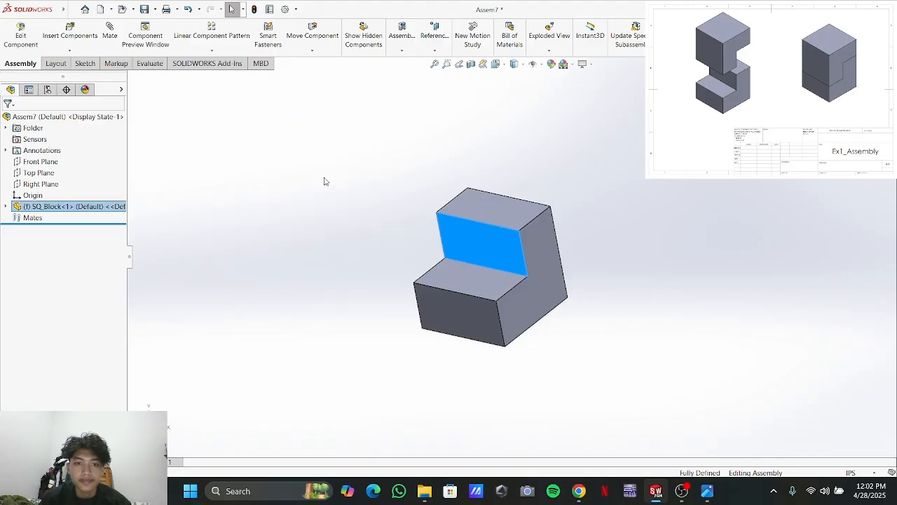
left_click_drag(483, 237, 362, 184, "ctrl")
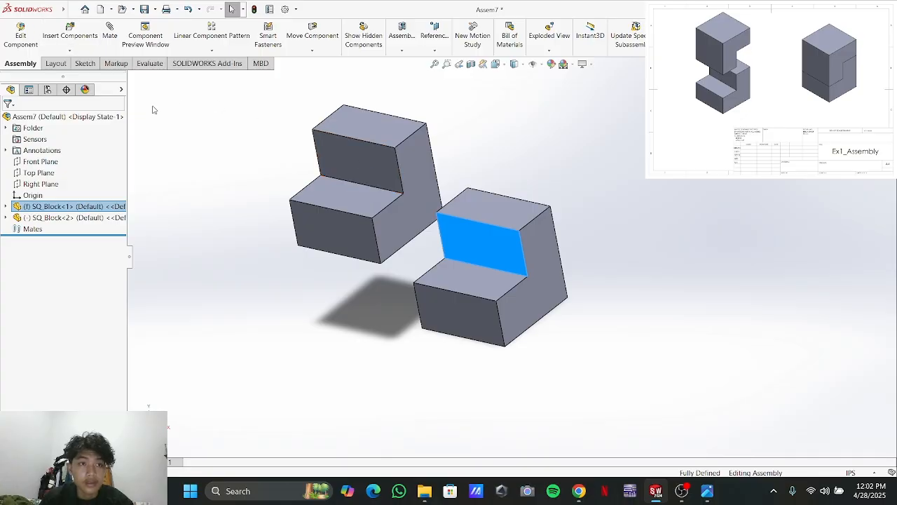
Rotate the second SQ_Block freely with Rotate Component until its notch faces the first block's notch
left_click(227, 140)
left_click(313, 51)
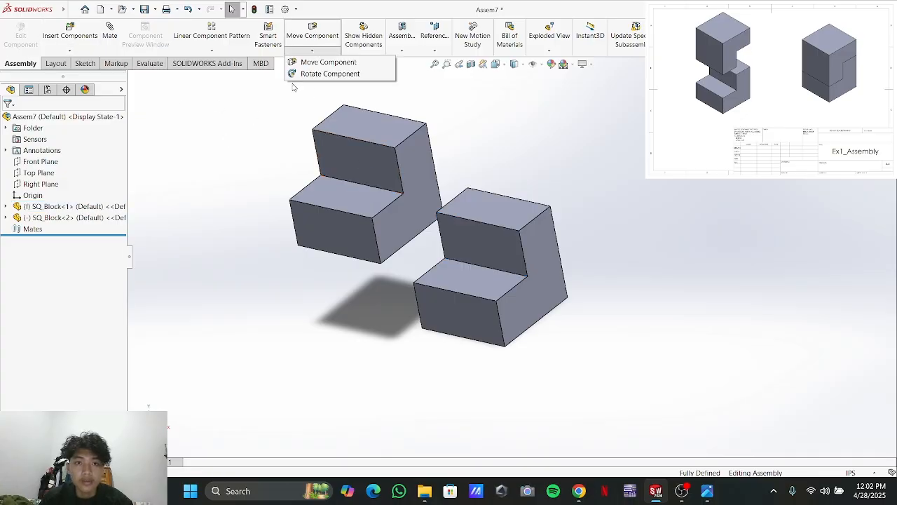
left_click(330, 73)
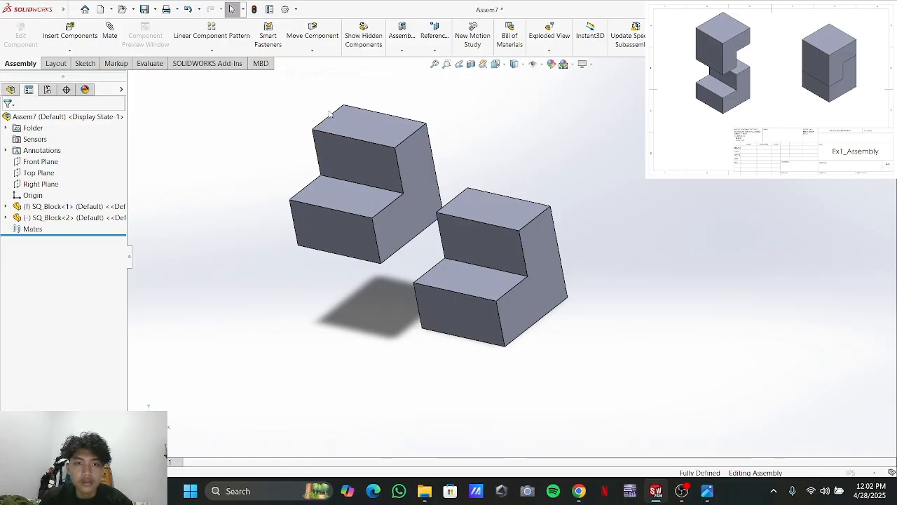
left_click_drag(418, 211, 239, 48)
left_click_drag(336, 152, 341, 111)
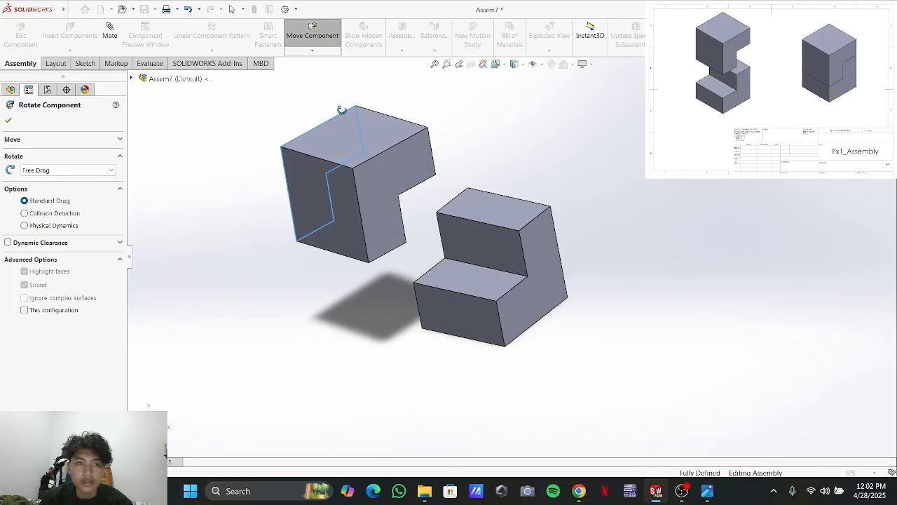
left_click(7, 122)
Add a coincident mate between the second SQ_Block's inner notch face and the end face of the first block's tall step
middle_click_drag(223, 192, 182, 159)
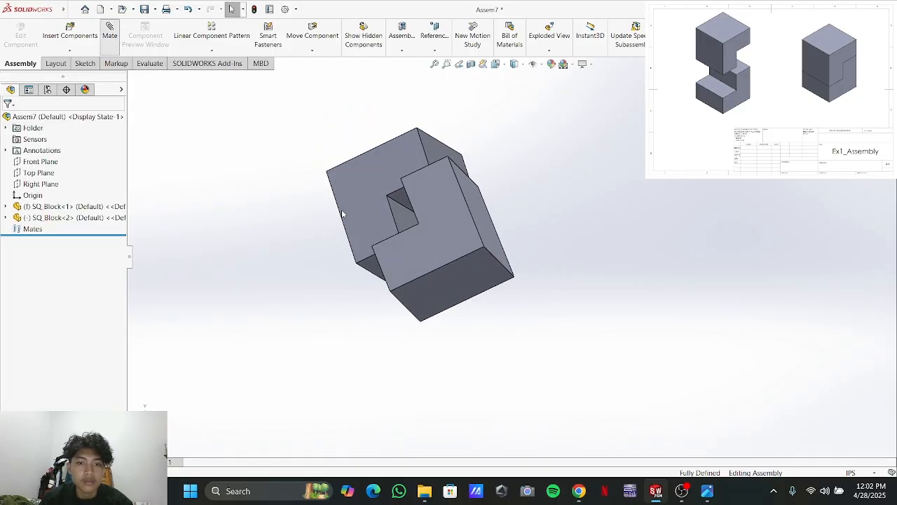
middle_click_drag(277, 236, 312, 225)
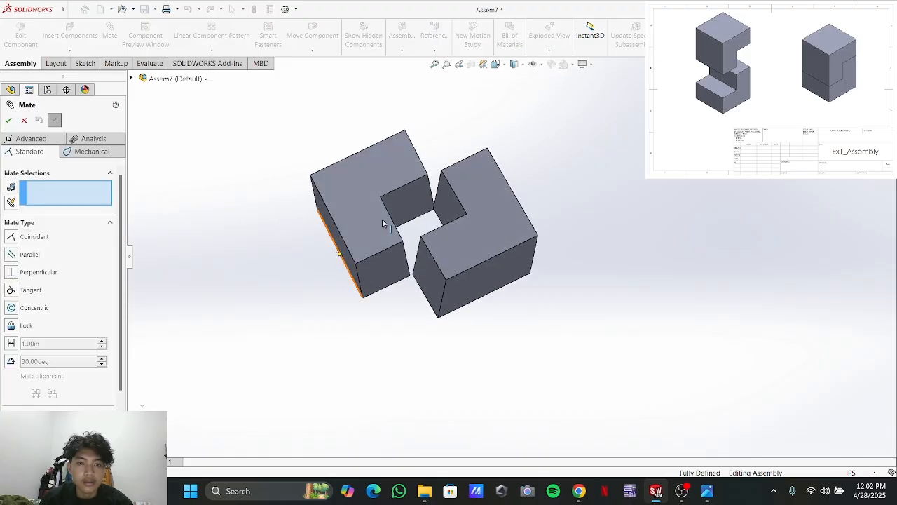
left_click(413, 209)
middle_click_drag(523, 164, 504, 247)
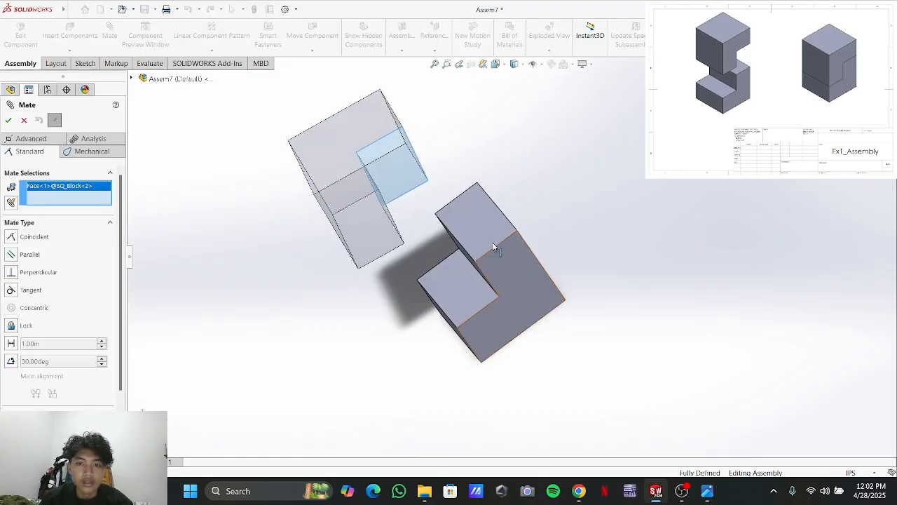
left_click(481, 231)
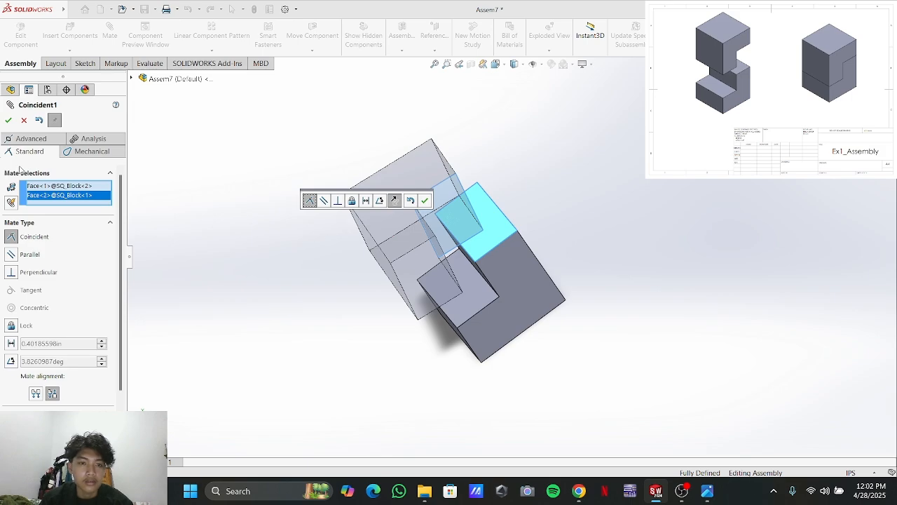
left_click(7, 120)
Add a coincident mate between the second SQ_Block's outer arm edge and the inner notch edge of the first block
middle_click_drag(363, 393, 344, 209)
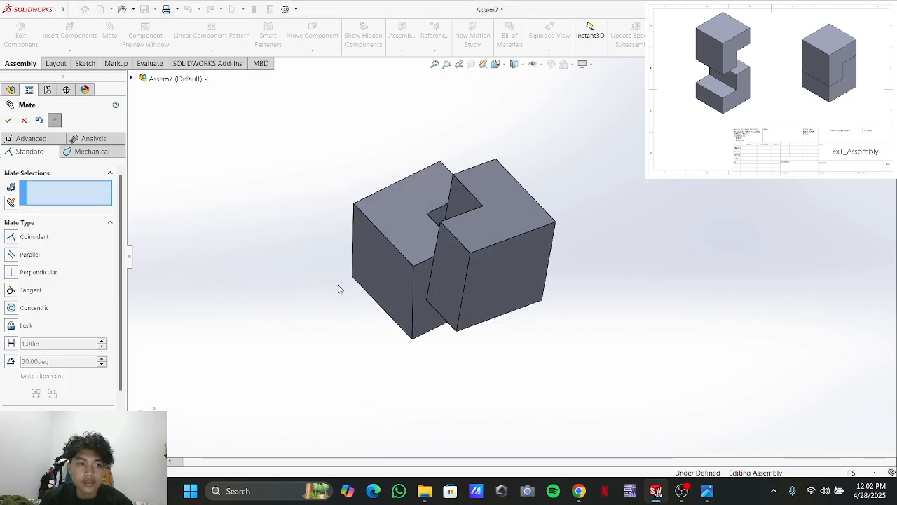
left_click(414, 290)
middle_click_drag(382, 301, 531, 311)
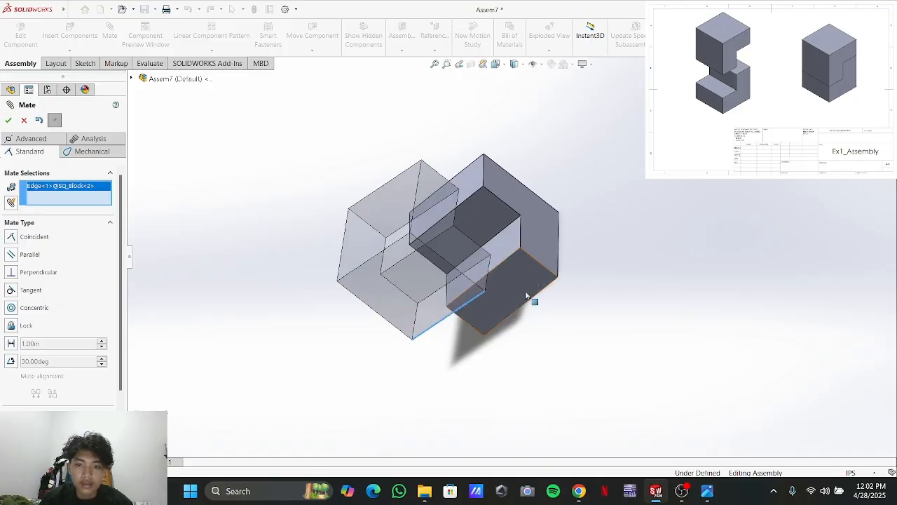
left_click(509, 261)
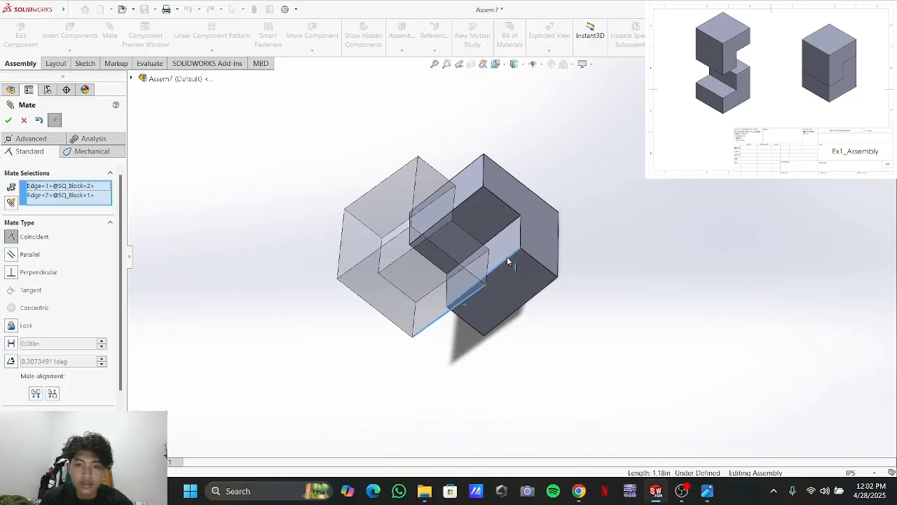
left_click(9, 122)
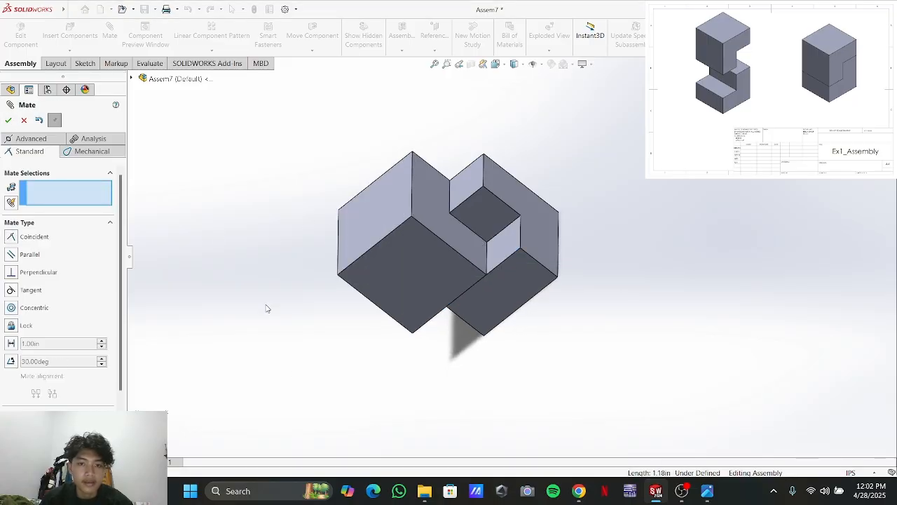
Add a coincident mate between the L-shaped side faces of the two SQ_Blocks, and finish mating
middle_click_drag(283, 376, 239, 371)
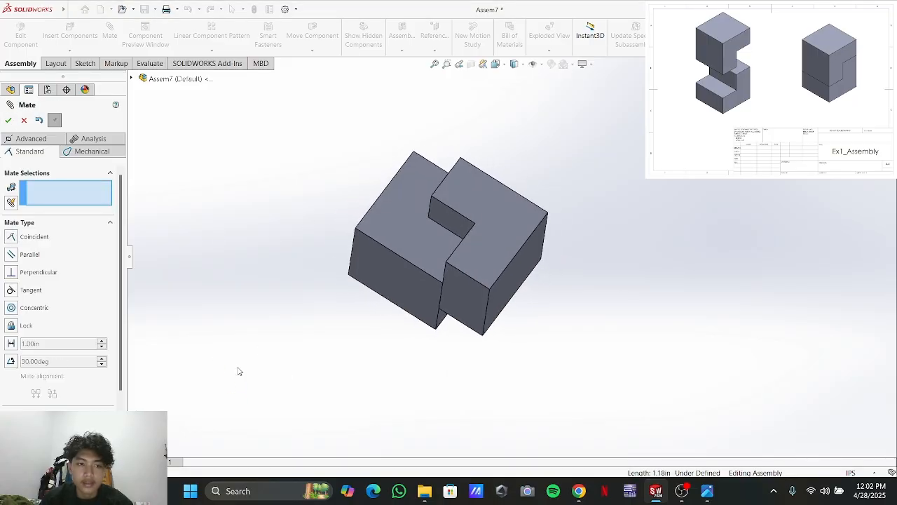
left_click(391, 215)
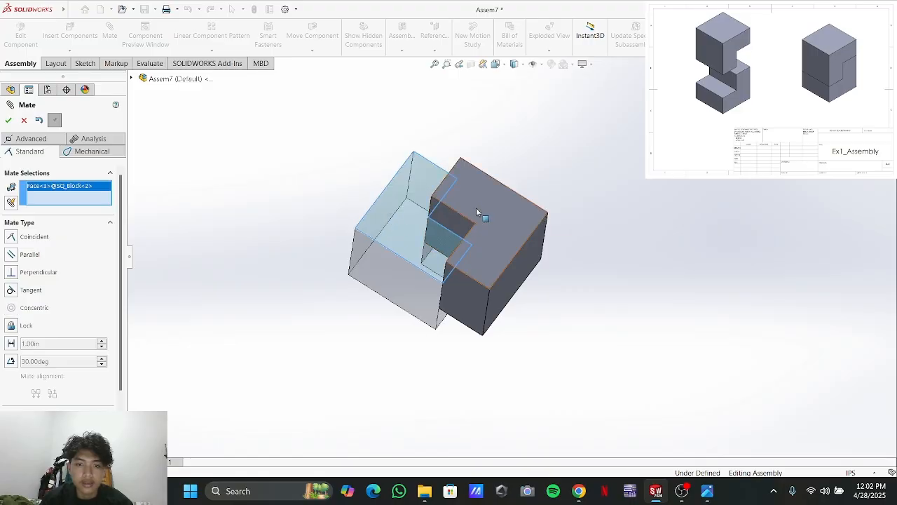
left_click(476, 207)
left_click(8, 121)
middle_click_drag(375, 313, 542, 290)
left_click(9, 121)
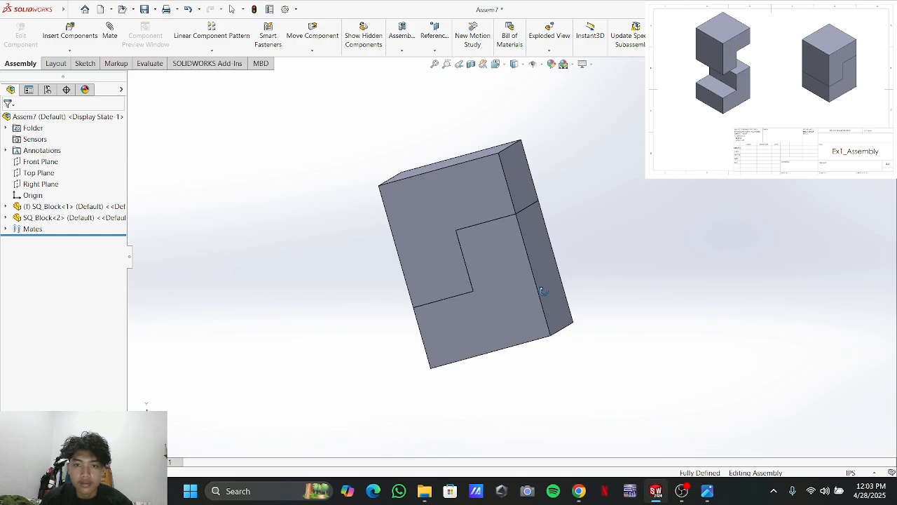
Switch to OBS, hide the image source 66 EX 1, show 66 EX 2, and return to SOLIDWORKS
key("alt+Tab")
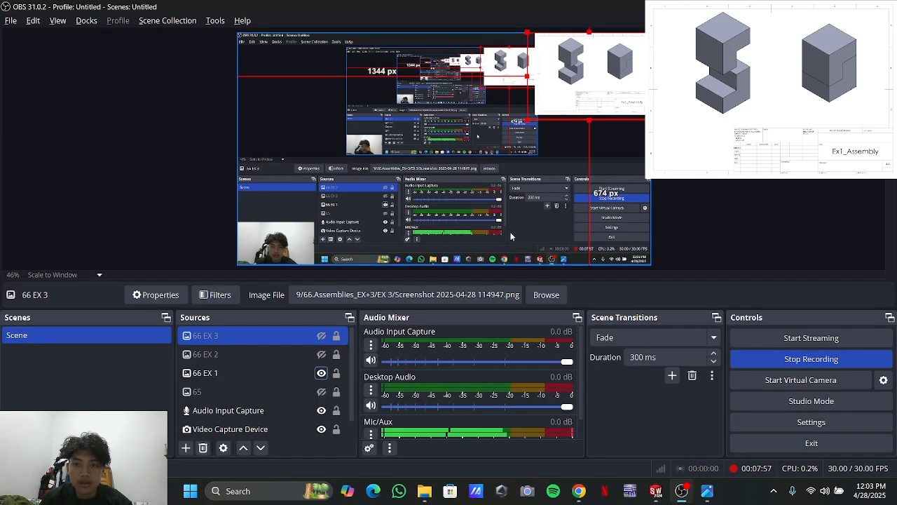
left_click(321, 373)
left_click(321, 354)
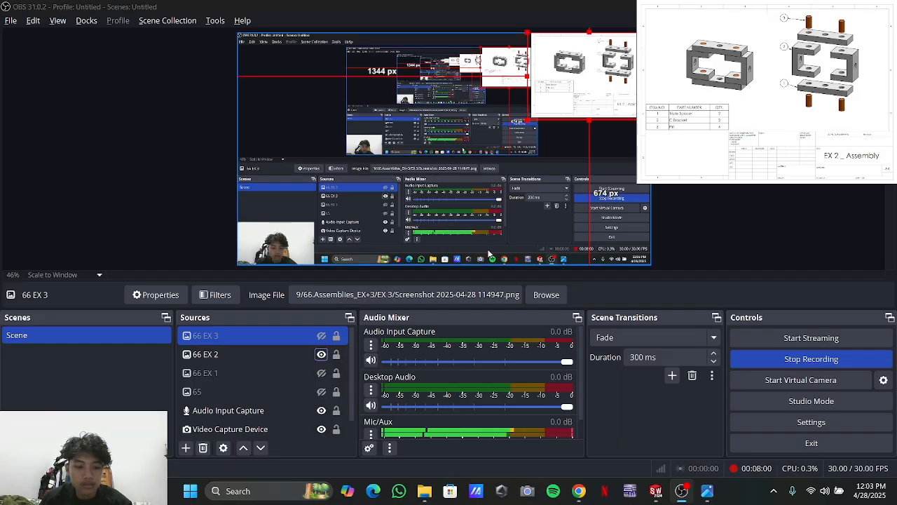
key("alt+Tab")
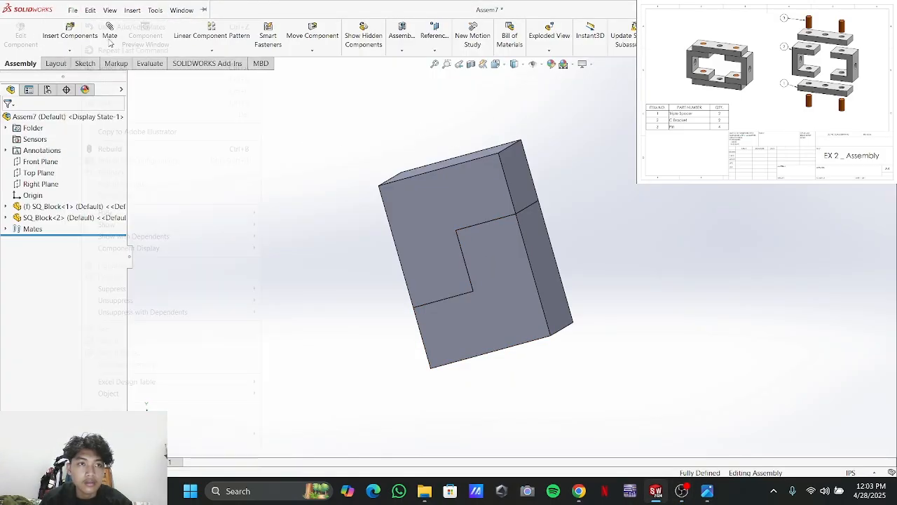
Start a new assembly and browse for its components in the EX 2 folder of 66.Assemblies_EX+2
left_click(84, 10)
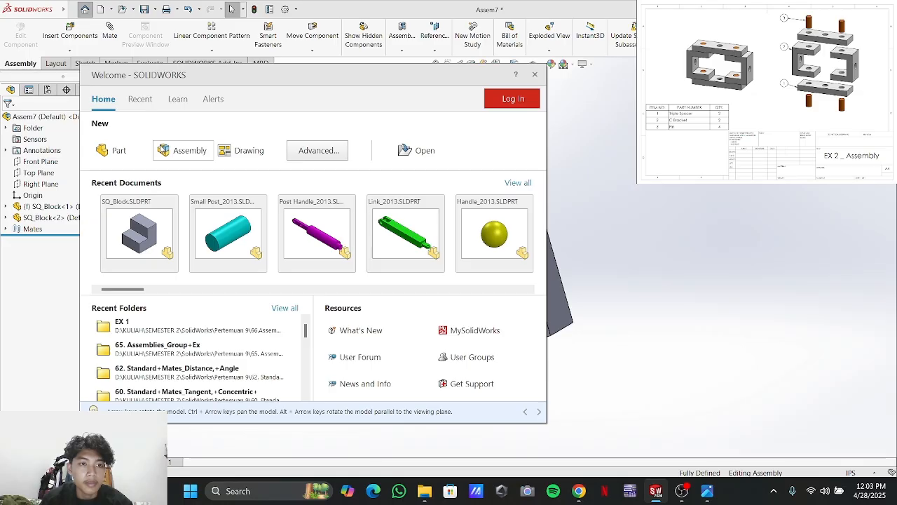
left_click(167, 151)
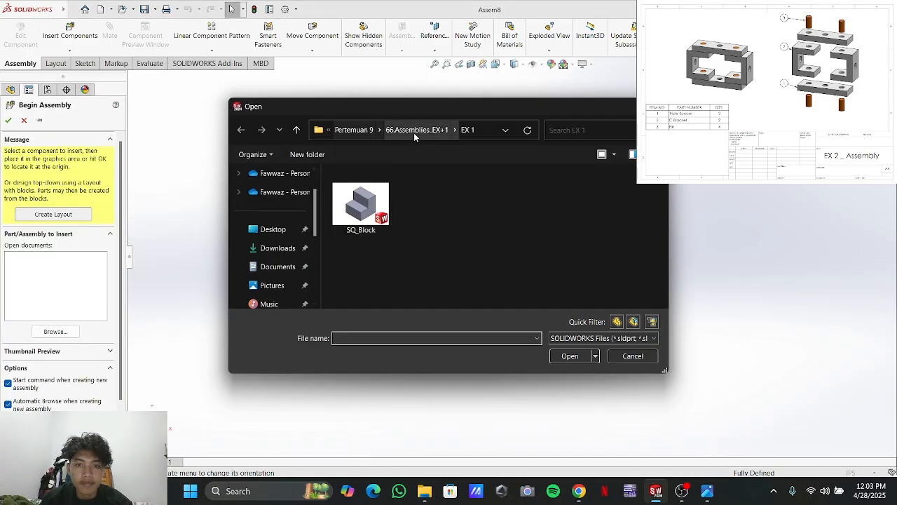
left_click(413, 133)
left_click(354, 130)
scroll(400, 260, "down", 1)
double_click(410, 274)
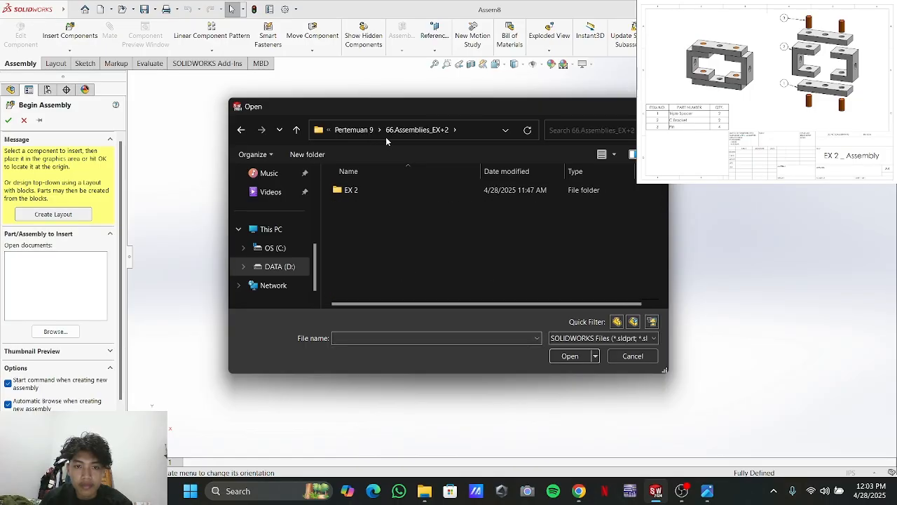
double_click(390, 187)
Open the C Bracket, Pin and Triple Spacer parts together from the EX 2 folder for insertion
left_click(385, 204)
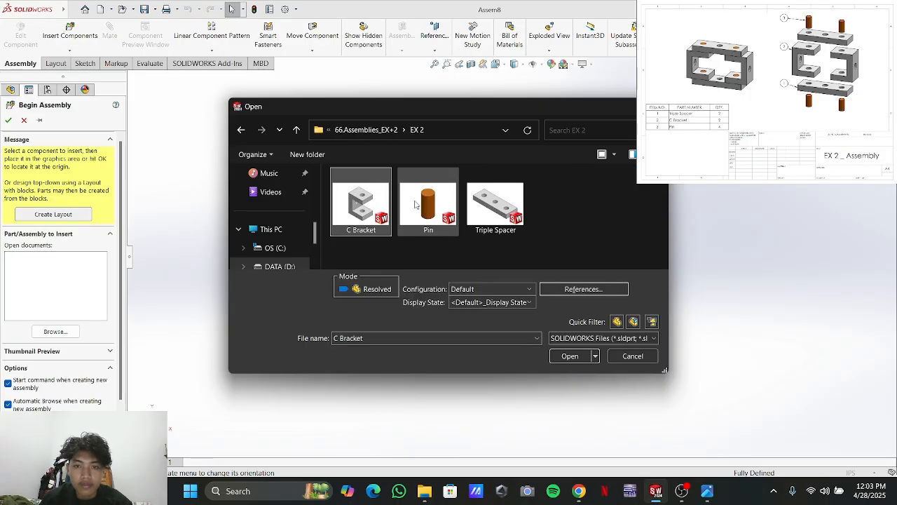
key("alt+Tab")
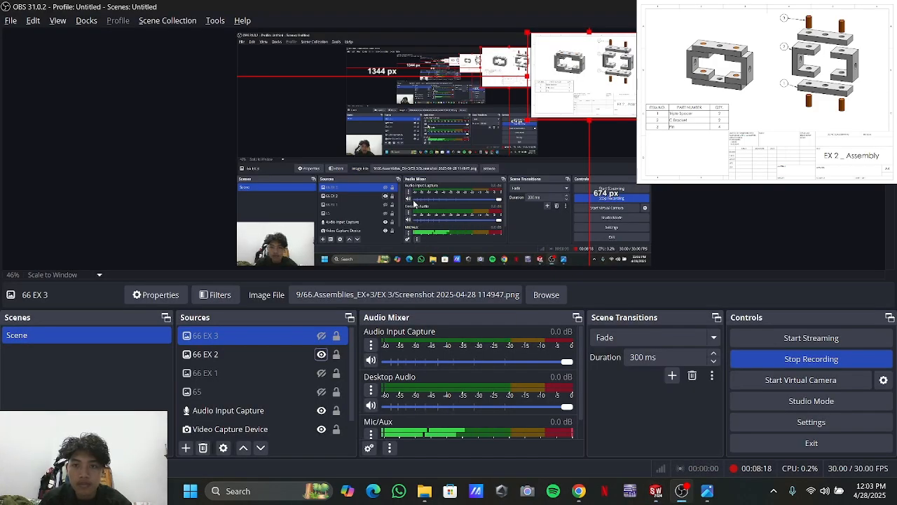
key("alt+Tab")
left_click(425, 210)
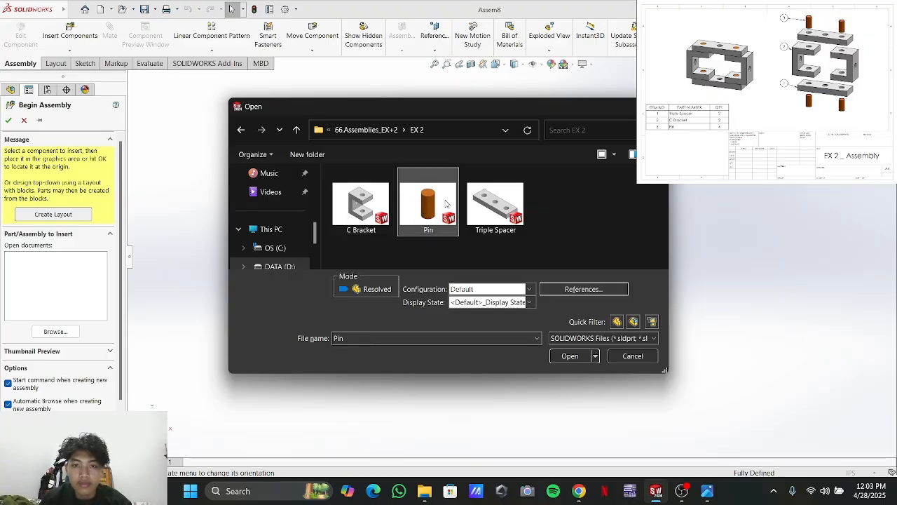
left_click(358, 203)
left_click(412, 204, "ctrl")
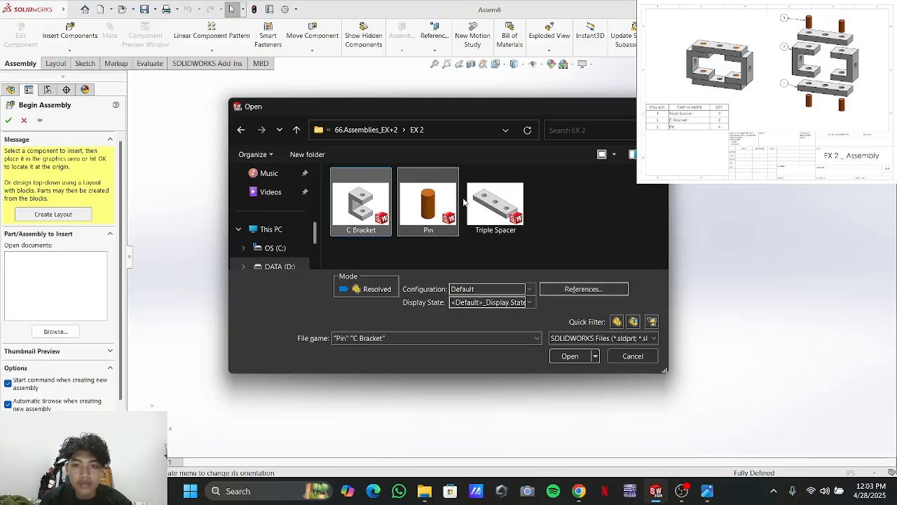
left_click(473, 203, "ctrl")
left_click(570, 355)
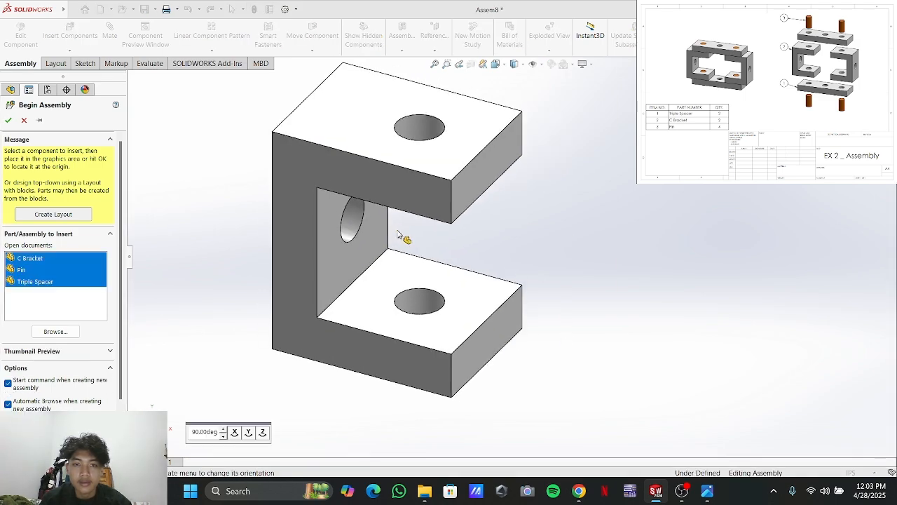
Place the C Bracket first, the Pin beside it, and the Triple Spacer above and behind it
left_click(429, 224)
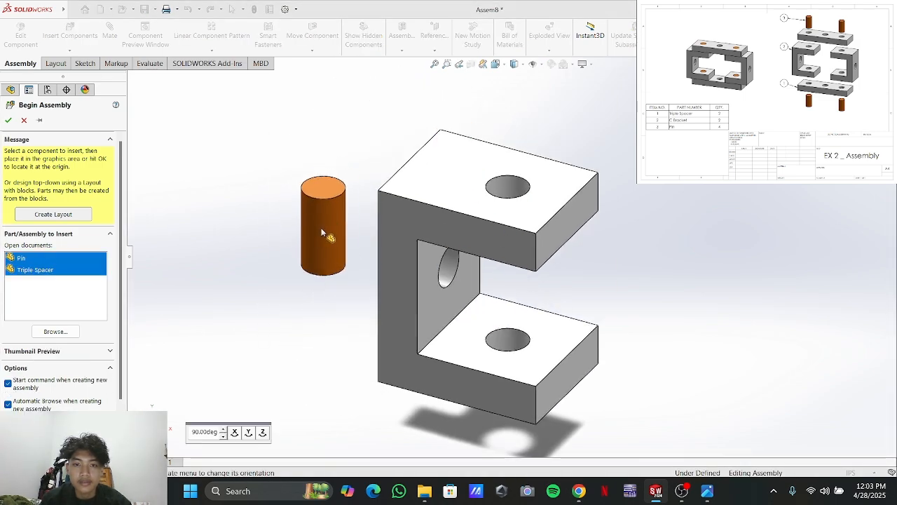
left_click(296, 253)
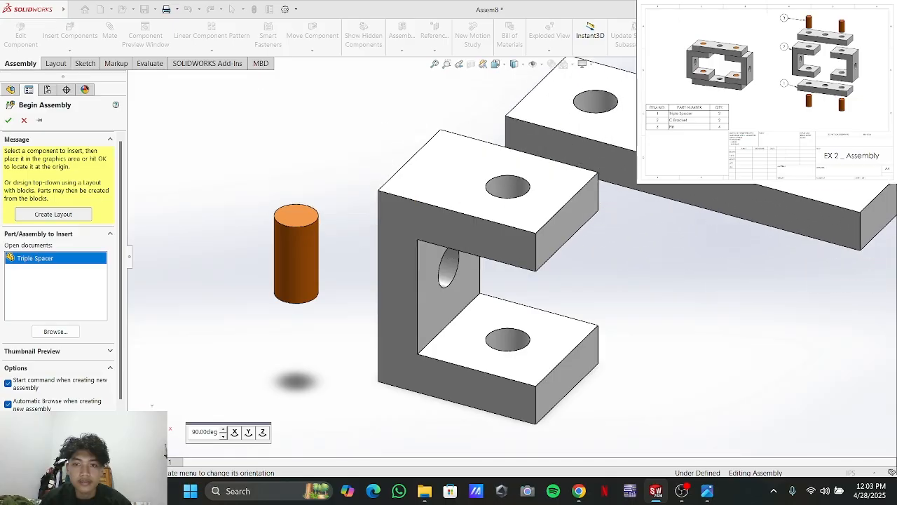
left_click(704, 144)
scroll(605, 267, "down", 2)
scroll(619, 276, "up", 4)
scroll(621, 263, "down", 1)
scroll(613, 256, "up", 1)
scroll(608, 253, "up", 1)
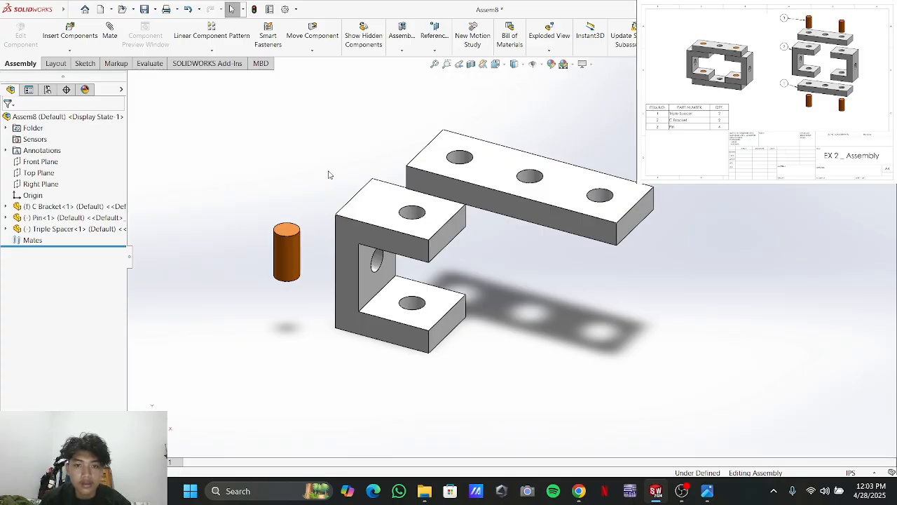
Switch to the browser, examine part quantities and arrangement in the EX 2 _ Assembly drawing, and return to SOLIDWORKS
key("alt+Tab")
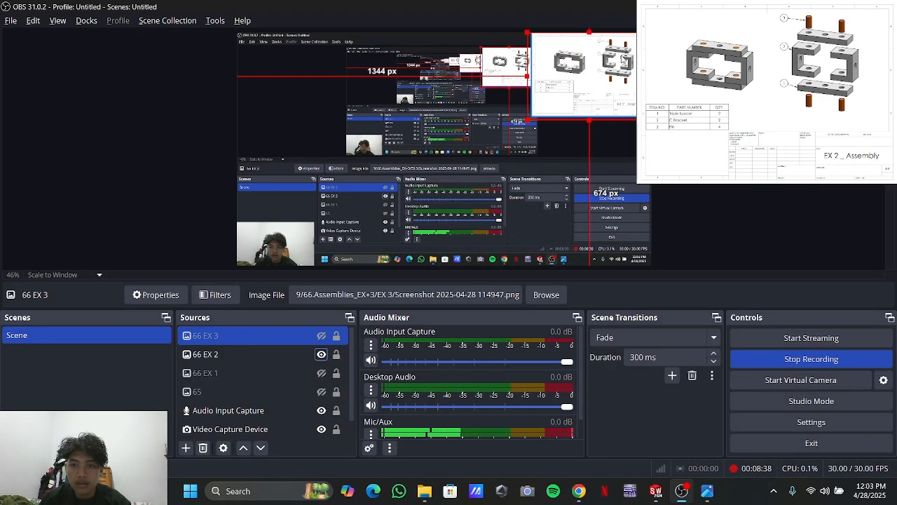
key("alt+Tab")
key("Tab")
key("Tab")
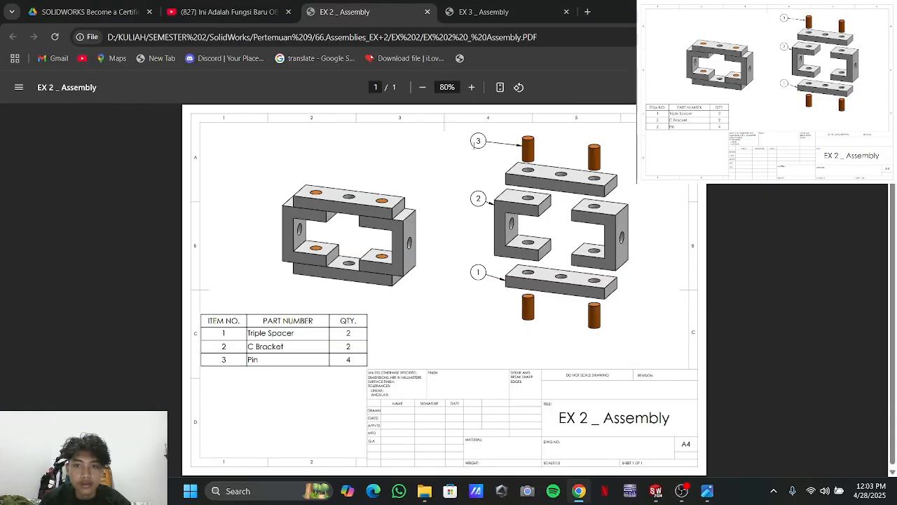
scroll(538, 220, "down", 1)
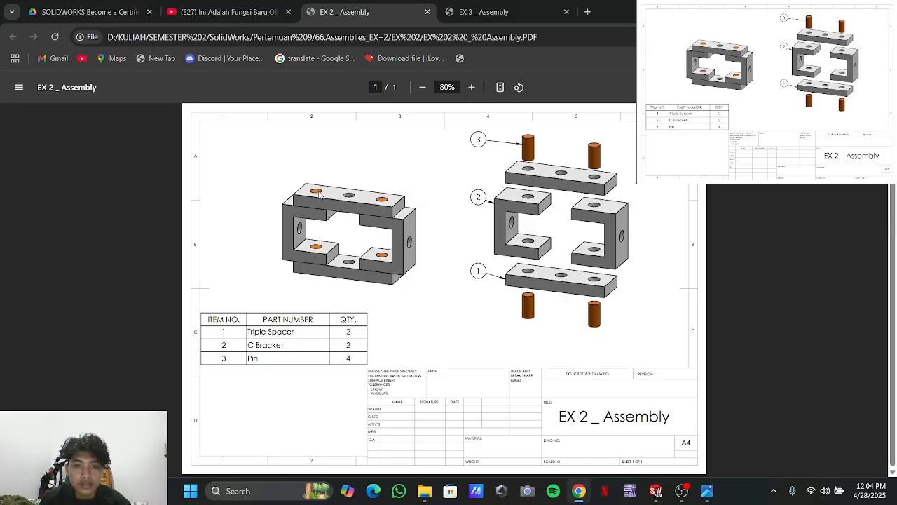
key("alt+Tab")
key("alt+Tab")
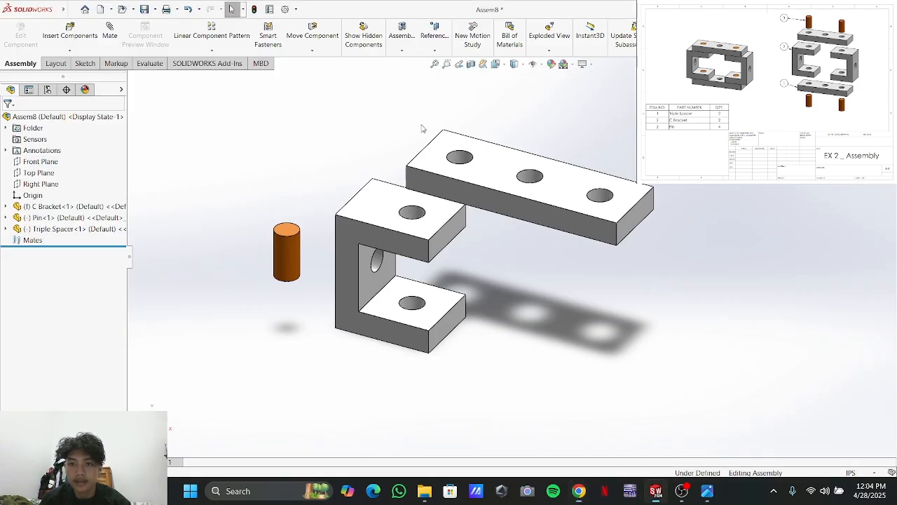
Make three copies of the Pin and place them beside the C Bracket
left_click(290, 261)
key("ctrl+c")
key("ctrl+v")
left_click(276, 145)
key("ctrl+v")
left_click(216, 289)
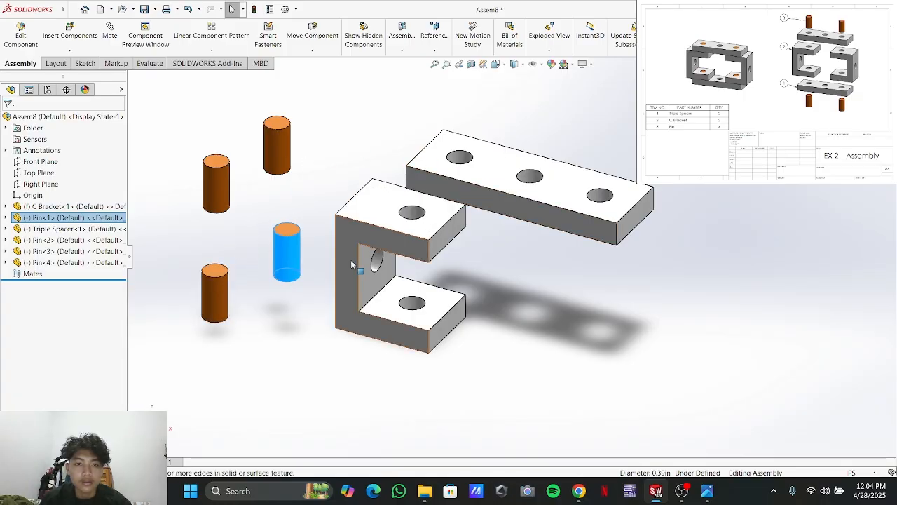
Copy the C Bracket to the far side of the assembly and the Triple Spacer below the first bracket
left_click_drag(347, 261, 681, 346, "ctrl")
left_click_drag(540, 214, 477, 421, "ctrl")
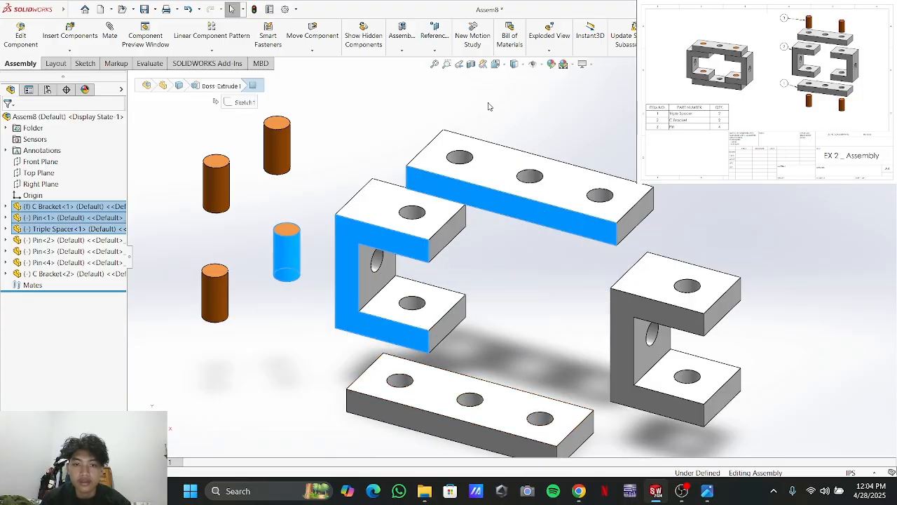
left_click(603, 74)
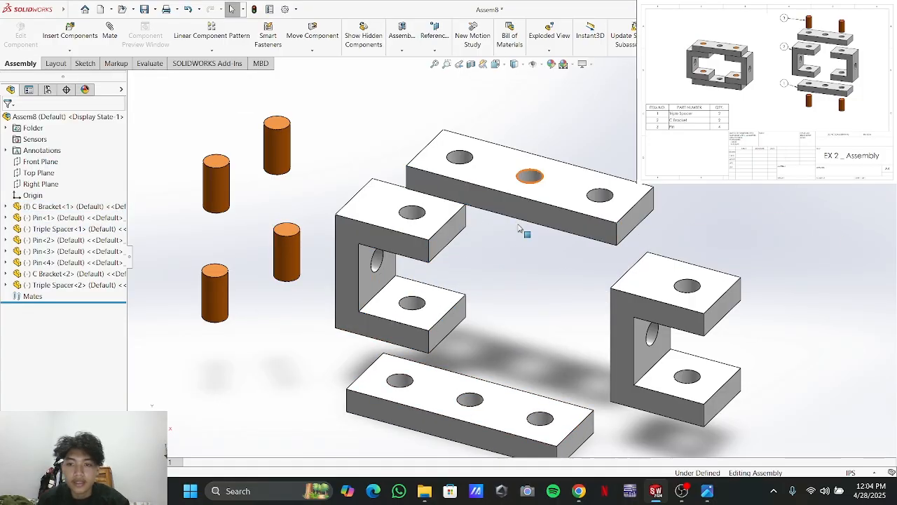
Rotate the second C Bracket freely with Rotate Component until its opening roughly faces the first bracket
left_click(312, 50)
left_click(330, 74)
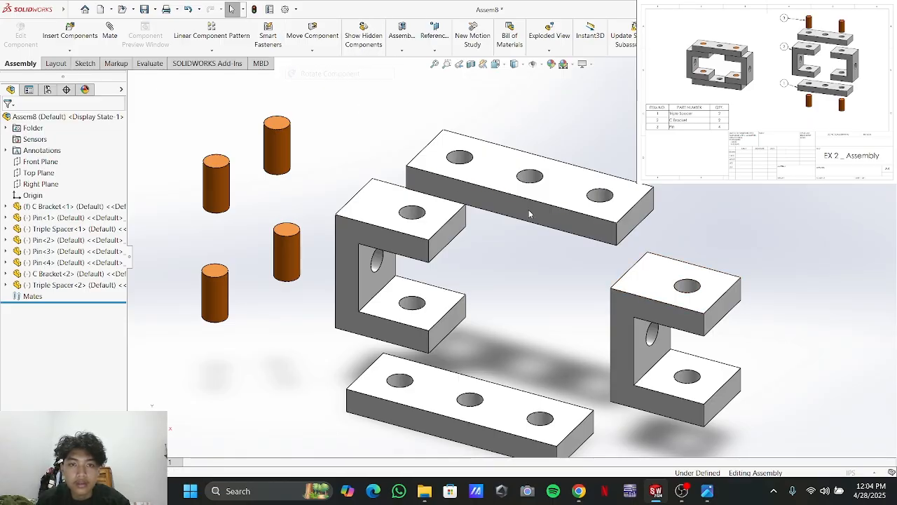
left_click_drag(623, 313, 646, 341)
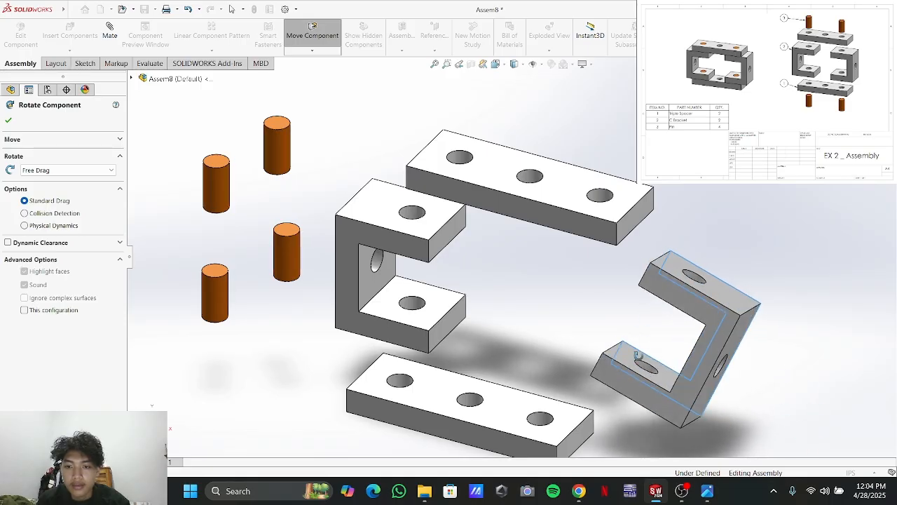
mouse_move(697, 404)
left_mouse_down()
mouse_move(711, 337)
mouse_move(687, 418)
left_mouse_up()
left_click_drag(677, 293, 652, 316)
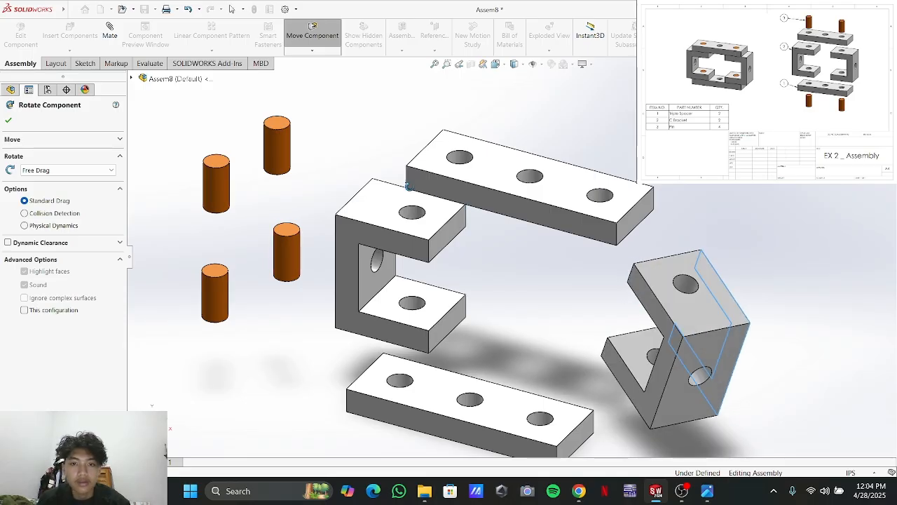
key("Escape")
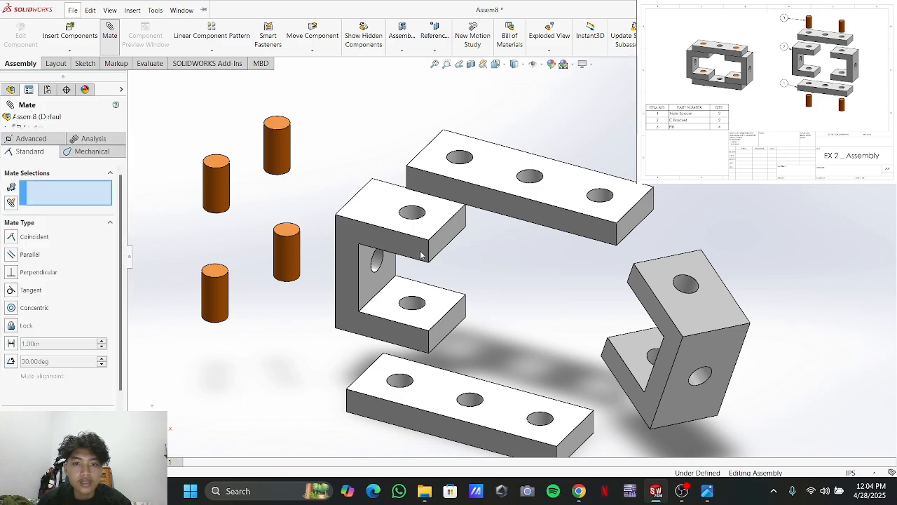
Add a parallel mate between the arm end faces of the first and second C Brackets
left_click(451, 234)
middle_click_drag(451, 234, 270, 244)
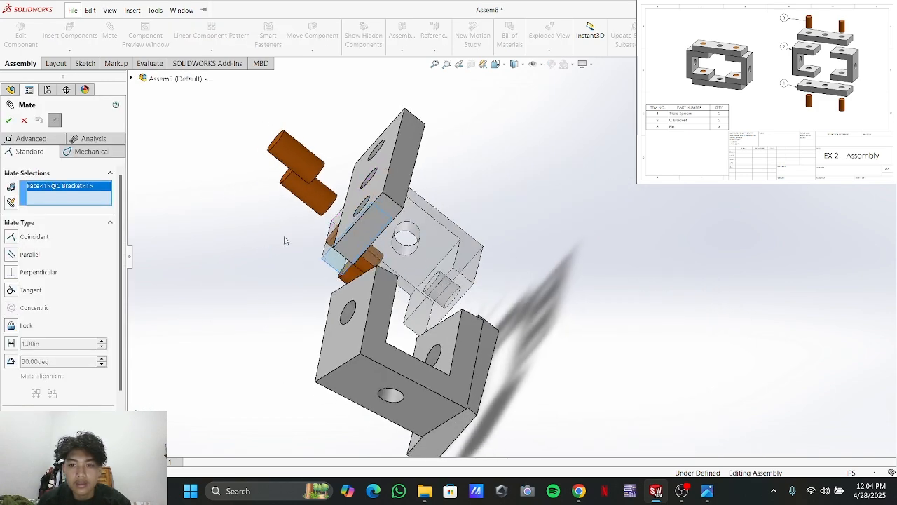
middle_click_drag(453, 241, 492, 366)
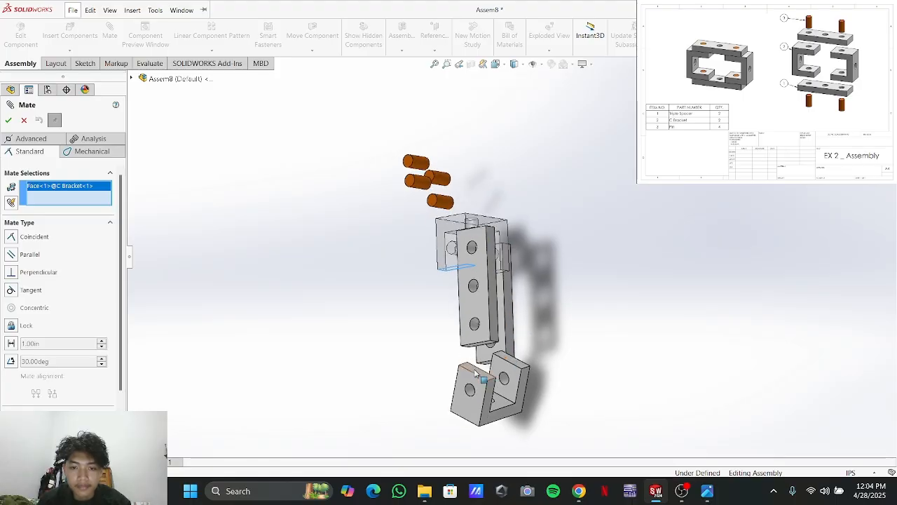
left_click(466, 432)
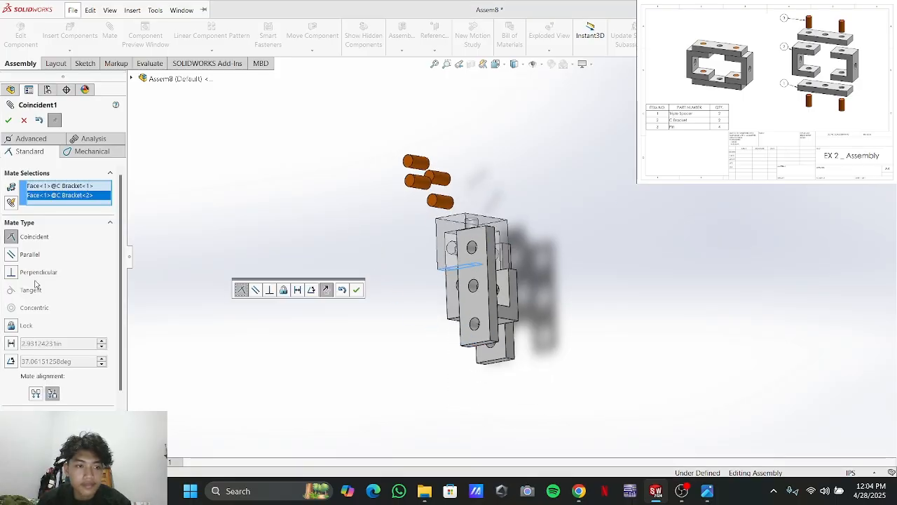
left_click(27, 254)
left_click(9, 118)
Add a parallel mate between the C-shaped front faces of the two C Brackets
middle_click_drag(352, 360, 424, 317)
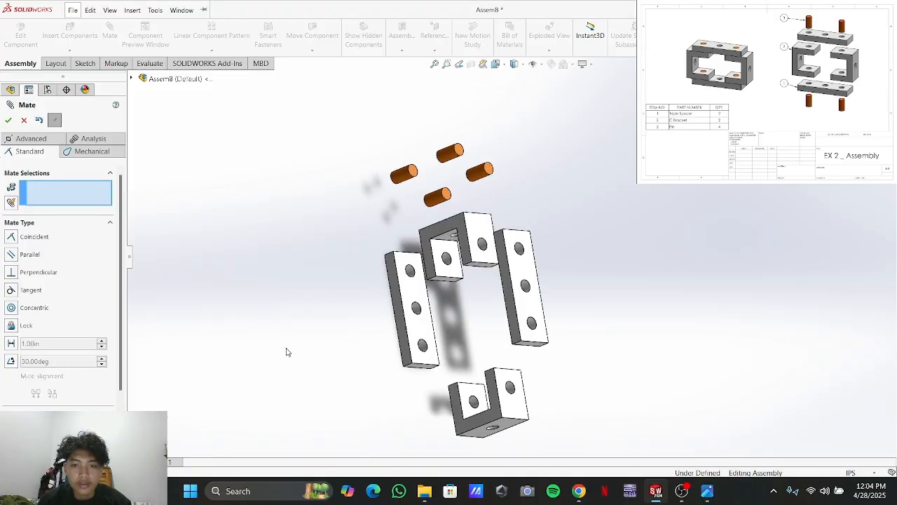
middle_click_drag(296, 164, 273, 385)
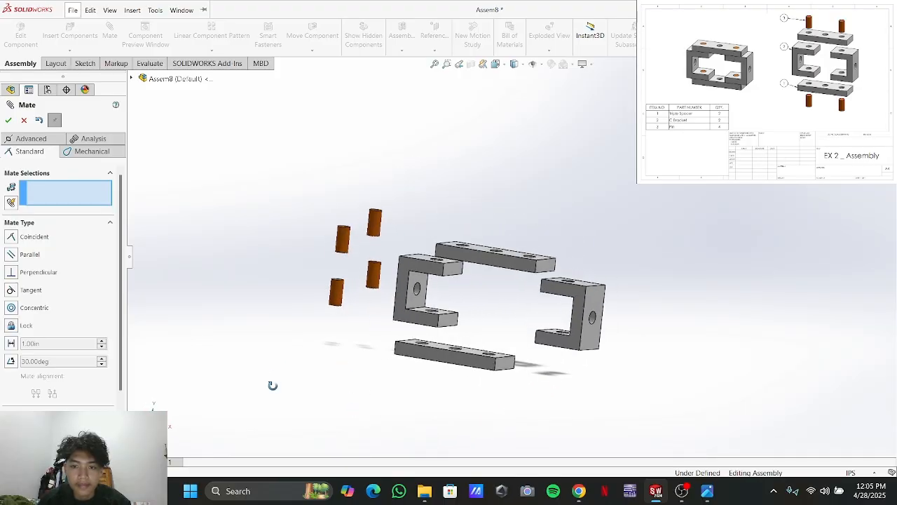
scroll(566, 331, "down", 3)
scroll(567, 335, "up", 2)
scroll(499, 267, "down", 4)
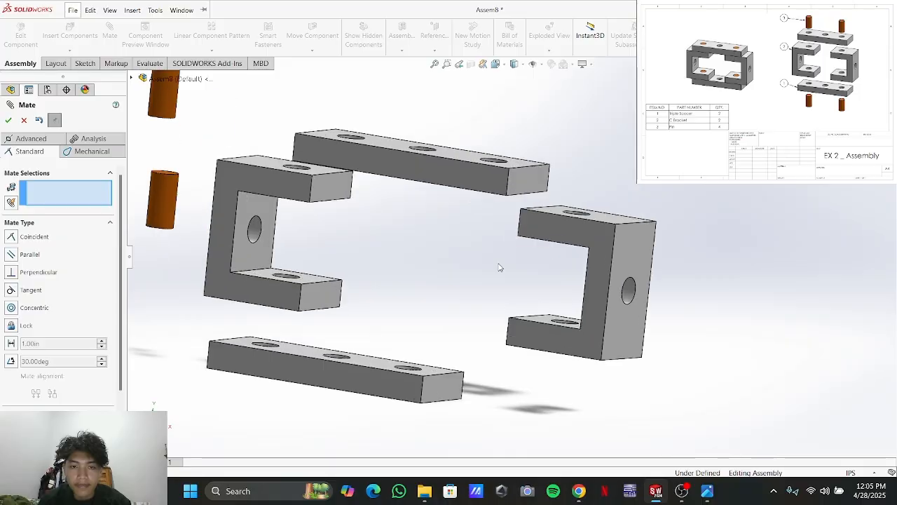
left_click(247, 180)
left_click(589, 239)
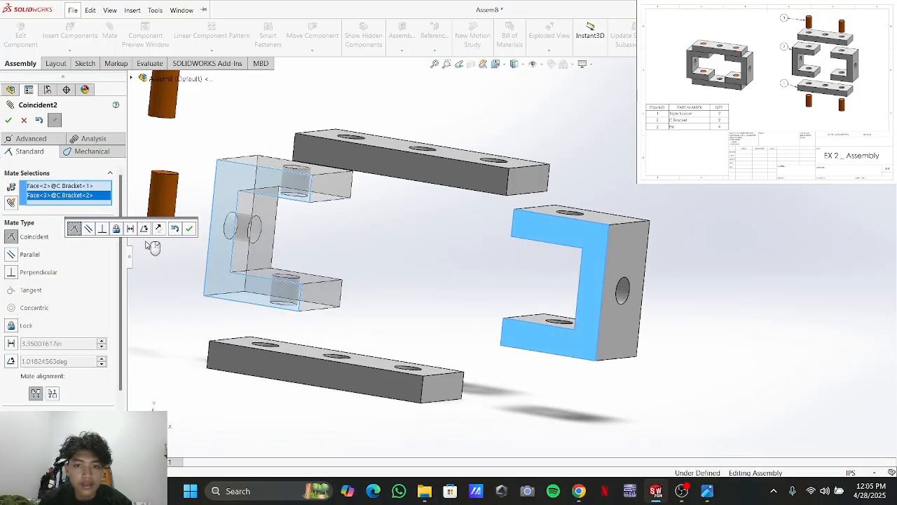
left_click(19, 257)
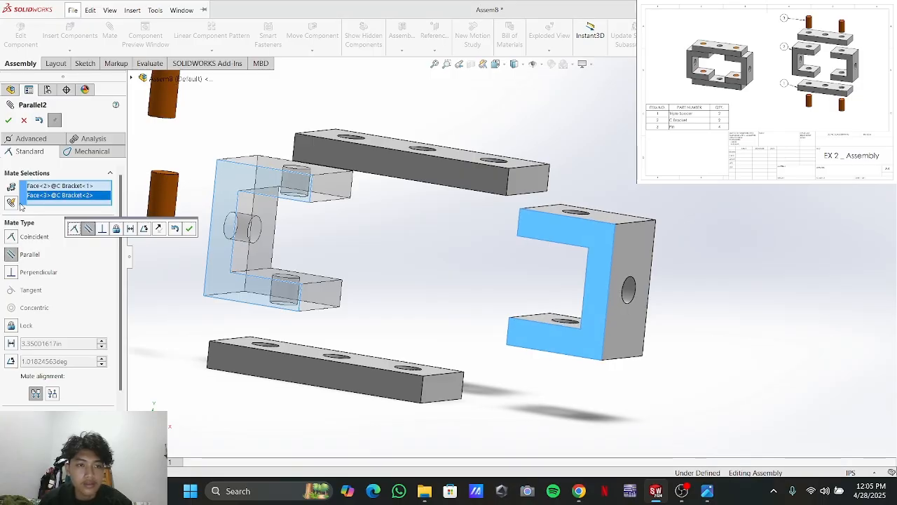
left_click(9, 120)
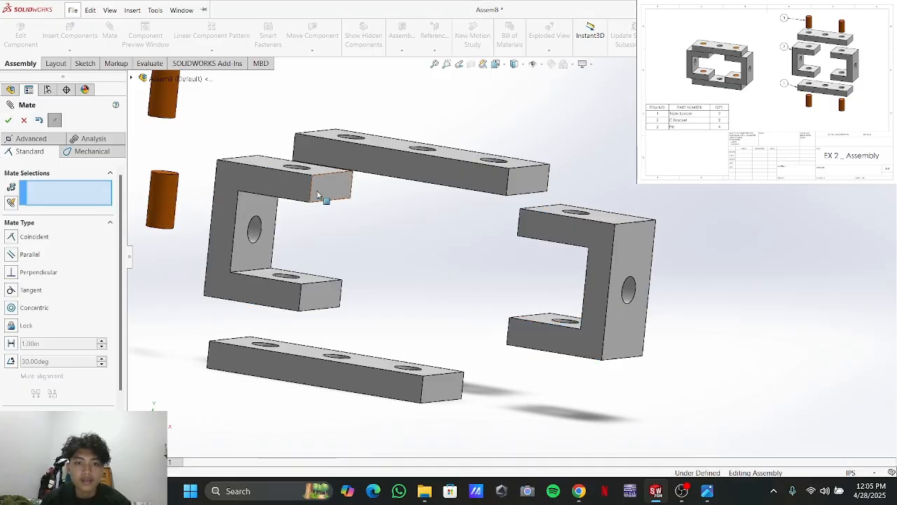
Add a coincident mate between the upper Triple Spacer's underside and the first C Bracket's top face
scroll(388, 210, "down", 2)
scroll(391, 219, "up", 2)
middle_click_drag(460, 244, 472, 292)
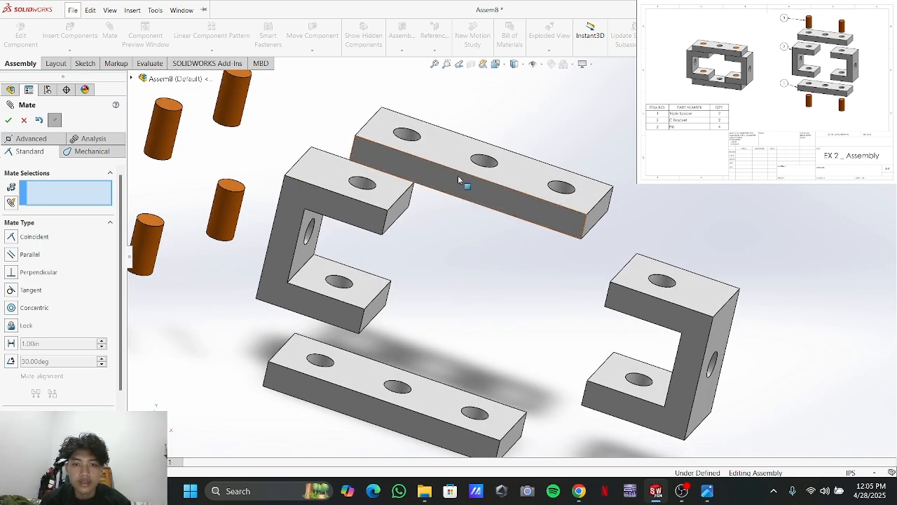
scroll(463, 241, "down", 1)
middle_click_drag(463, 242, 421, 276)
left_click(443, 219)
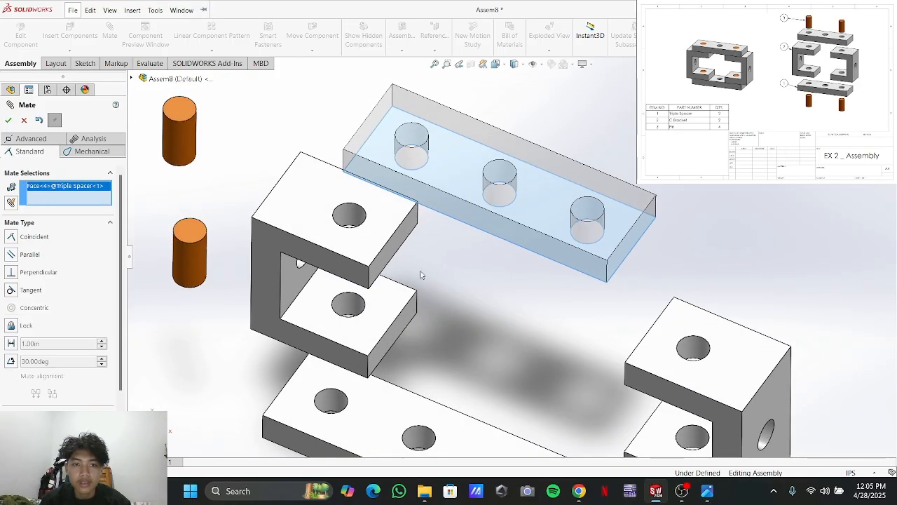
left_click(377, 205)
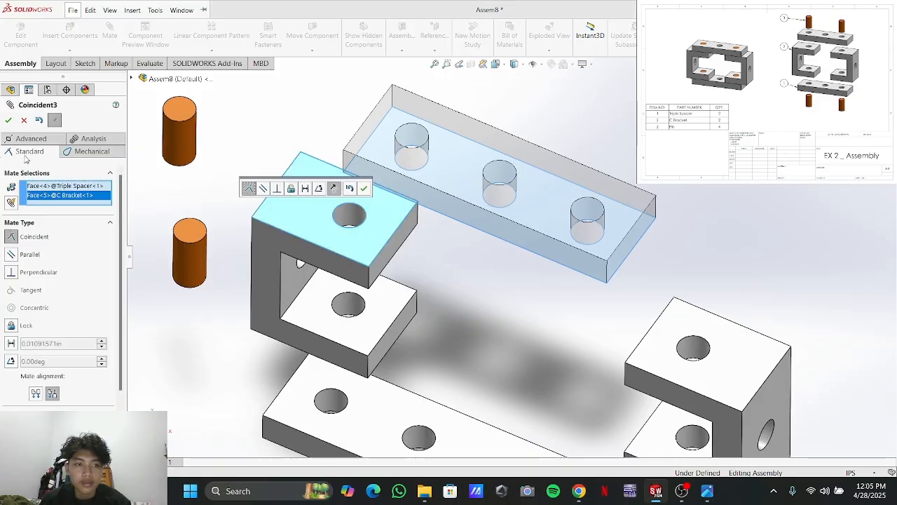
left_click(9, 122)
Add a coincident mate between the upper Triple Spacer's long front face and the first C Bracket's C-shaped front face
middle_click_drag(380, 314, 457, 194)
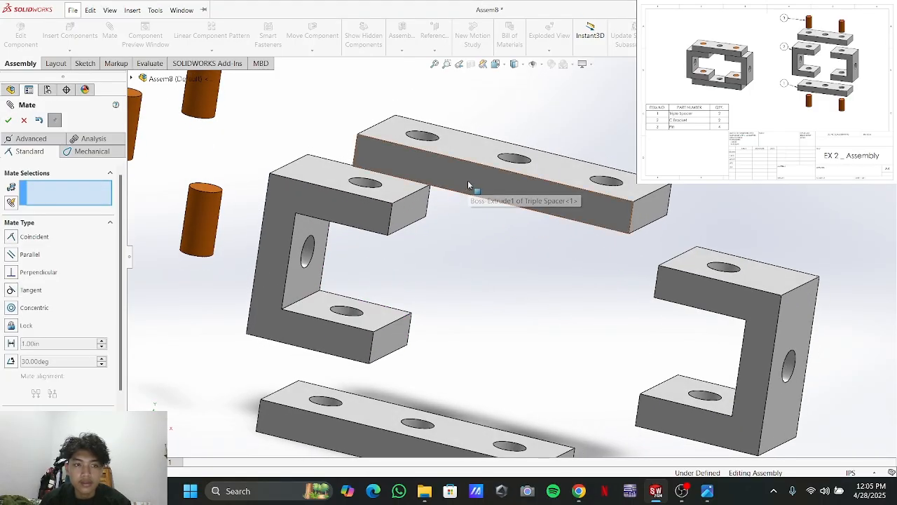
left_click(469, 186)
left_click(336, 220)
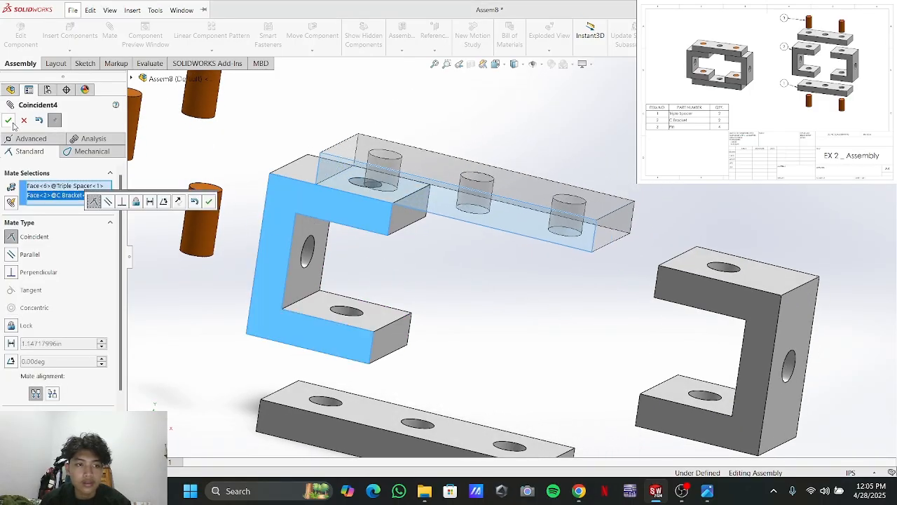
left_click(9, 121)
Add a concentric mate between the upper Triple Spacer's end hole and the first C Bracket's upper arm hole
middle_click_drag(387, 270, 364, 362)
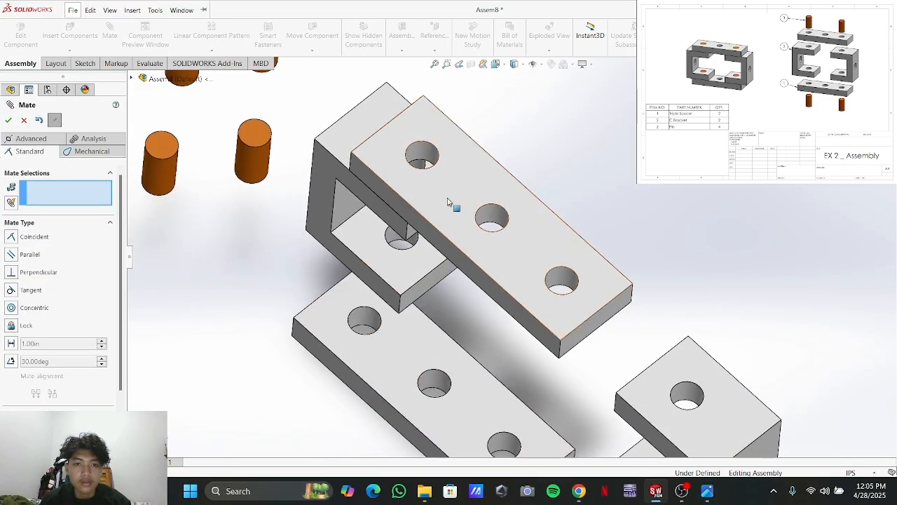
left_click(421, 147)
middle_click_drag(415, 254, 420, 202)
scroll(424, 198, "down", 4)
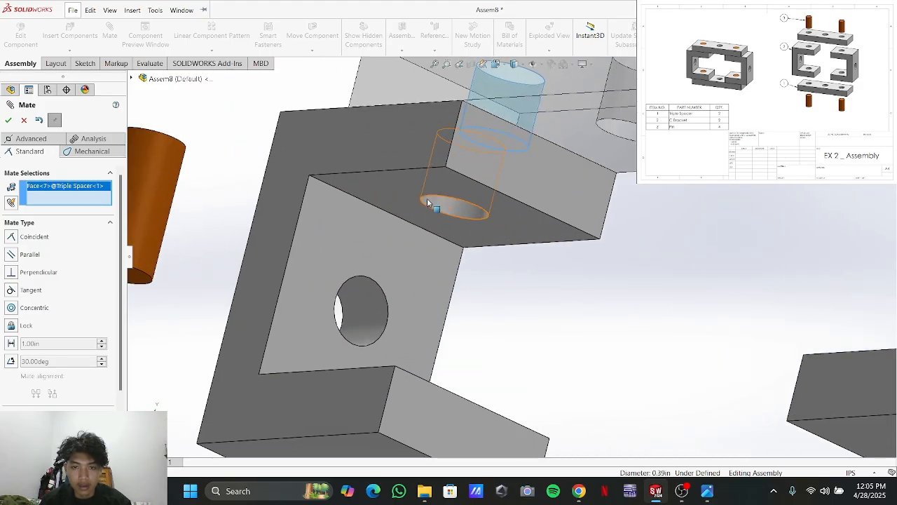
left_click(444, 206)
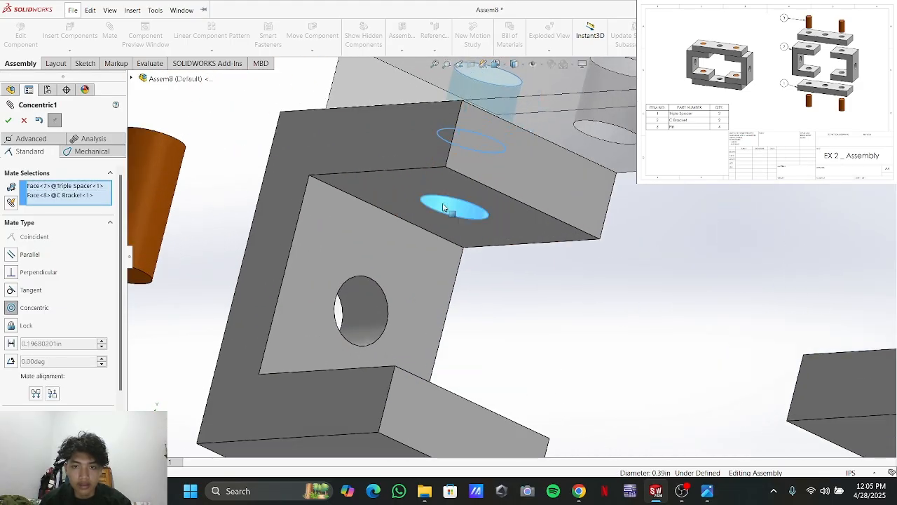
left_click(8, 120)
Add a concentric mate between the second C Bracket's upper arm hole and the upper Triple Spacer's free end hole
middle_click_drag(563, 260, 649, 332)
scroll(649, 332, "up", 6)
middle_click_drag(322, 259, 537, 300)
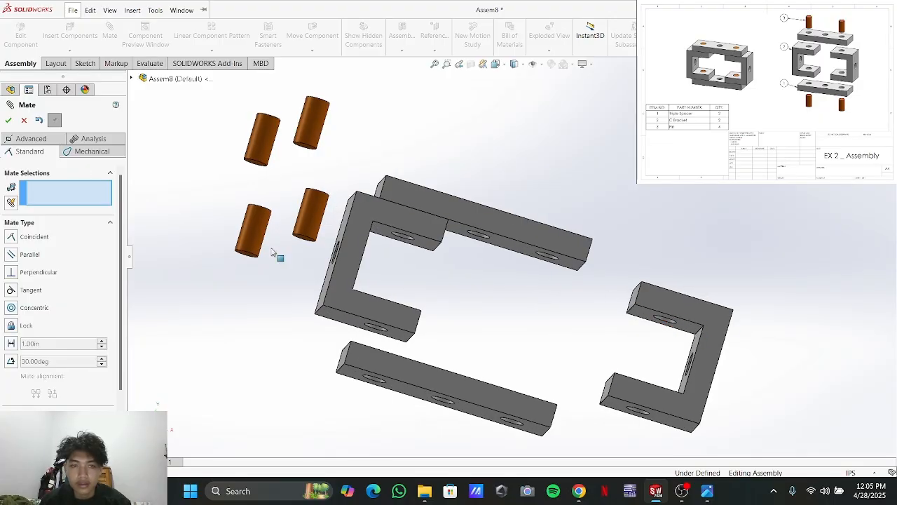
scroll(634, 308, "down", 5)
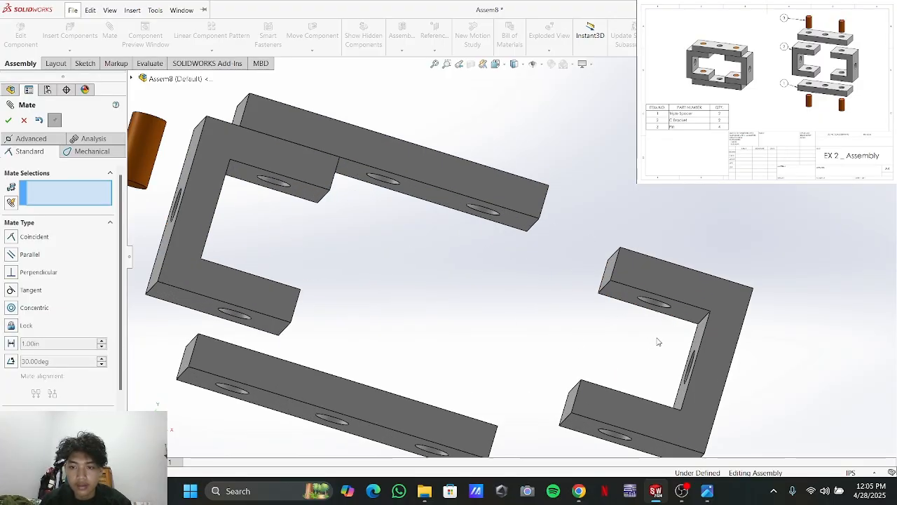
left_click(612, 255)
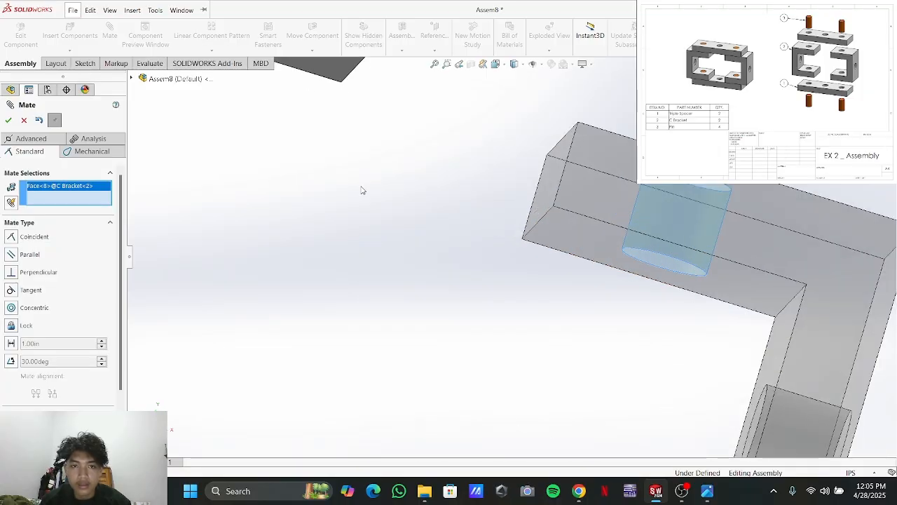
scroll(361, 183, "up", 3)
left_click(356, 127)
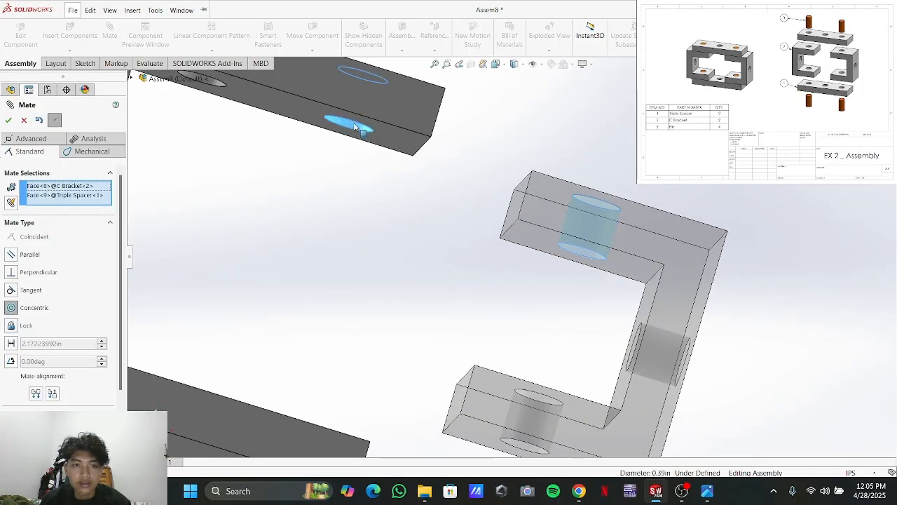
left_click(24, 121)
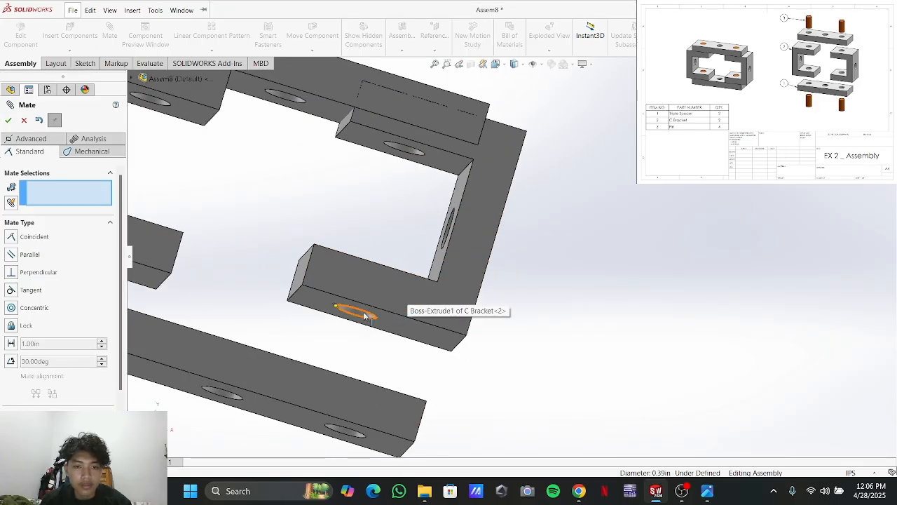
Add a coincident mate between the hole edge under the second C Bracket's lower arm and the lower Triple Spacer's end hole face
left_click(364, 317)
scroll(349, 397, "down", 3)
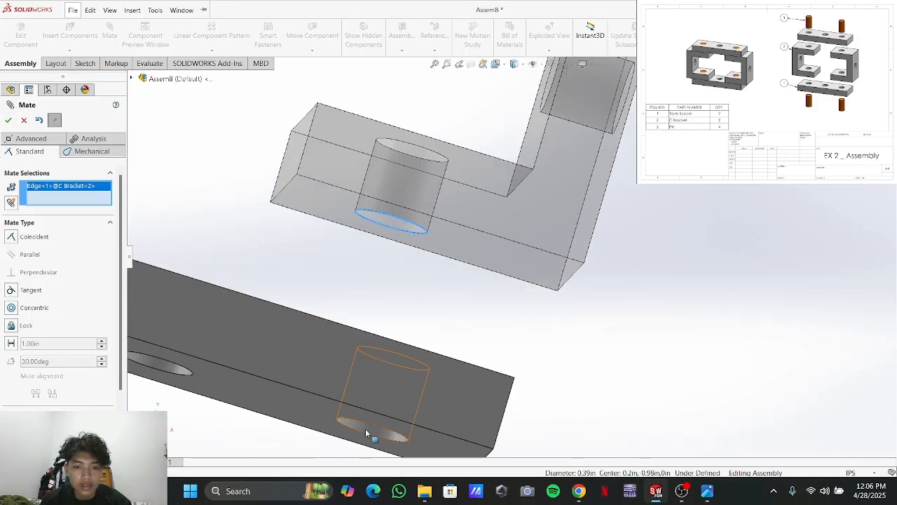
left_click(365, 432)
scroll(290, 255, "up", 3)
scroll(295, 240, "down", 5)
scroll(295, 241, "down", 5)
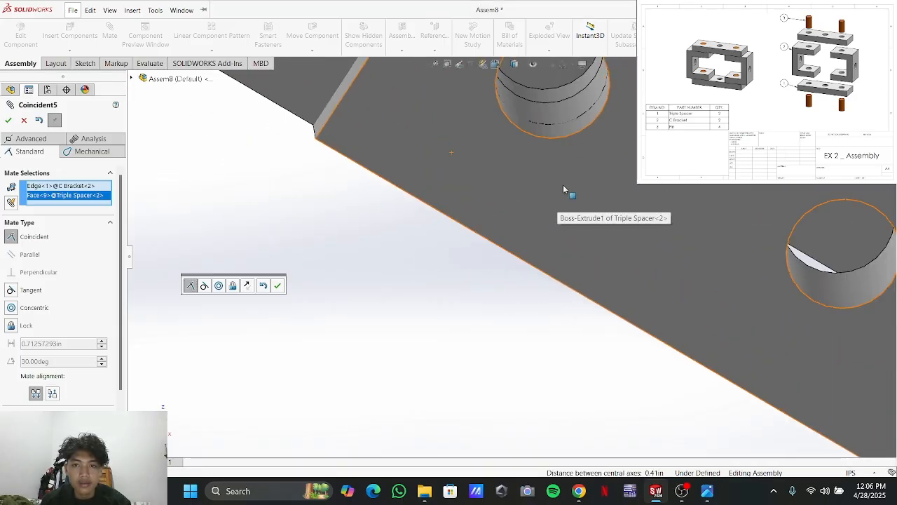
scroll(562, 186, "up", 1)
left_click(8, 120)
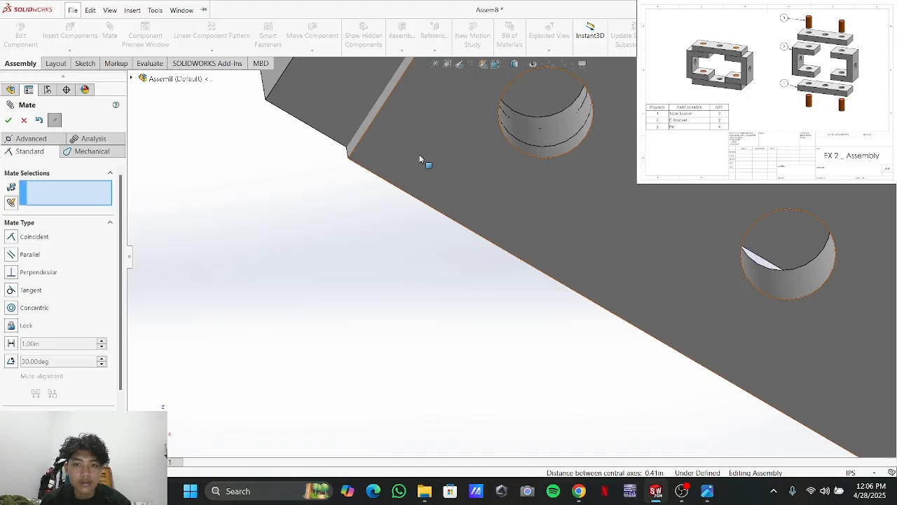
Add a concentric mate between the lower Triple Spacer's other end hole and the first C Bracket's lower arm hole
left_click(552, 144)
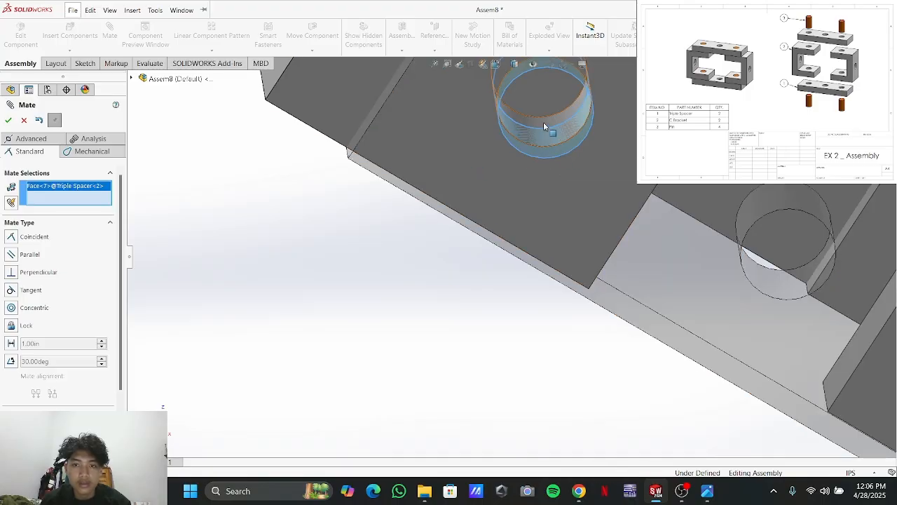
left_click(778, 259)
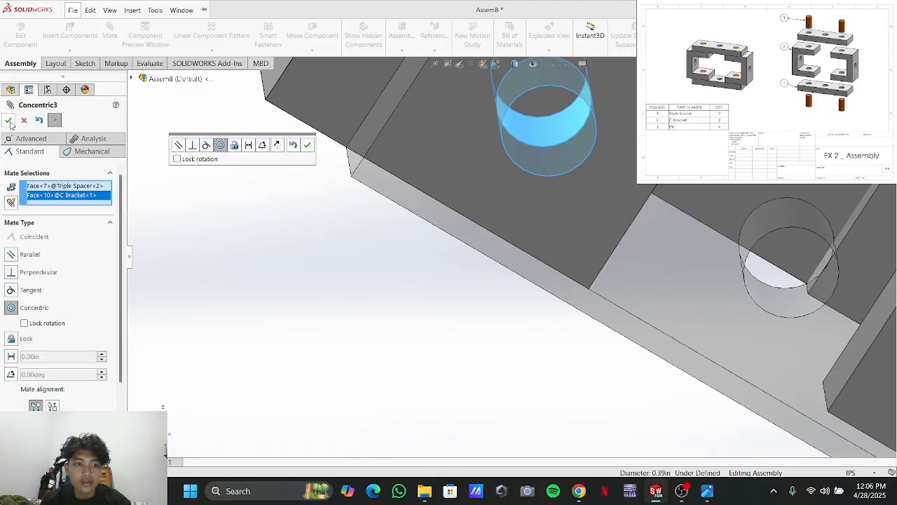
left_click(8, 120)
Delete the concentric mate between the upper Triple Spacer and the second C Bracket, and move that bracket down away from the spacer
middle_click_drag(801, 326, 673, 308)
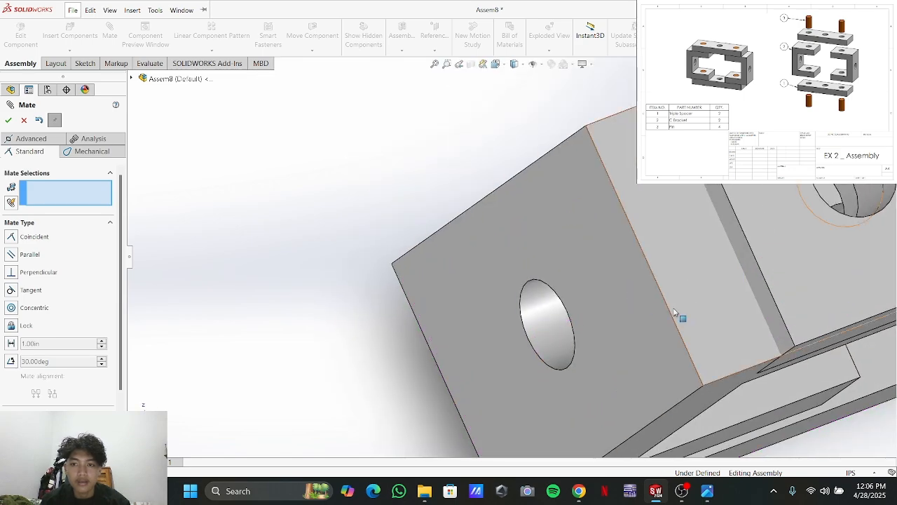
middle_click_drag(620, 342, 738, 292)
scroll(323, 252, "down", 4)
scroll(323, 252, "up", 7)
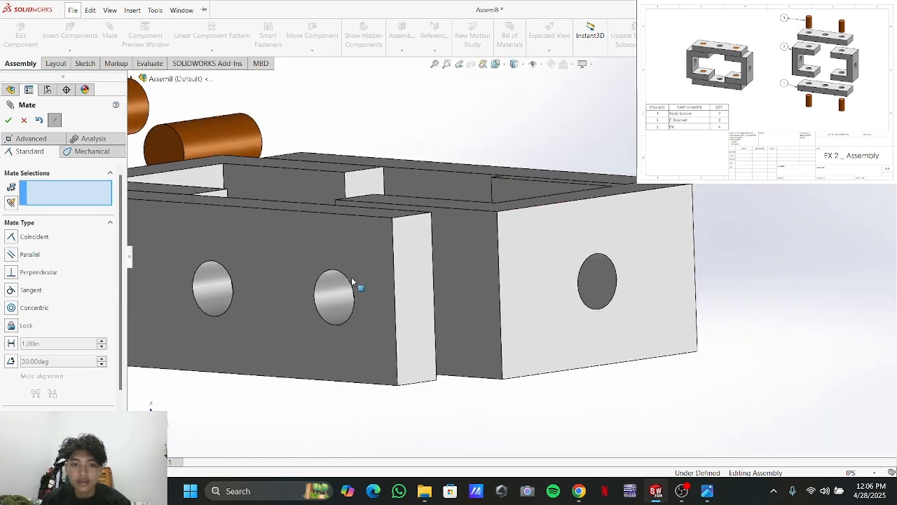
scroll(352, 281, "up", 3)
middle_click_drag(343, 140, 441, 282)
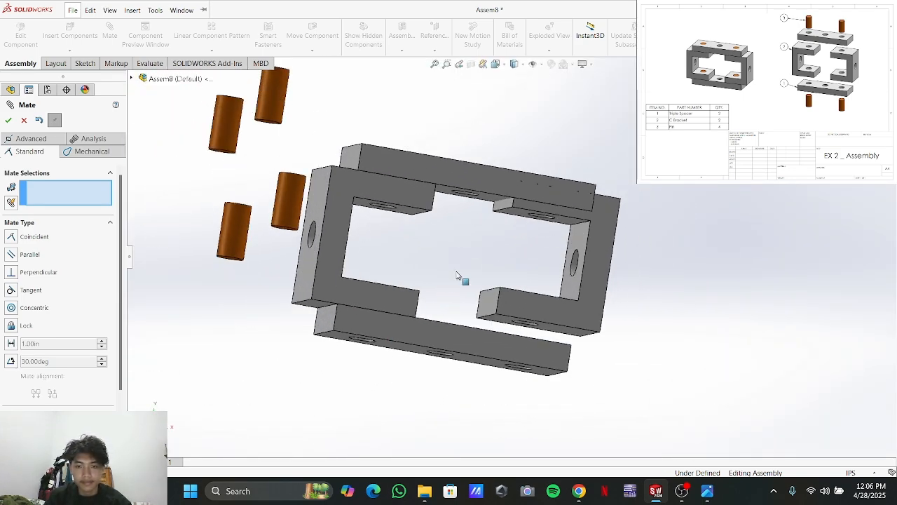
middle_click_drag(494, 267, 474, 283)
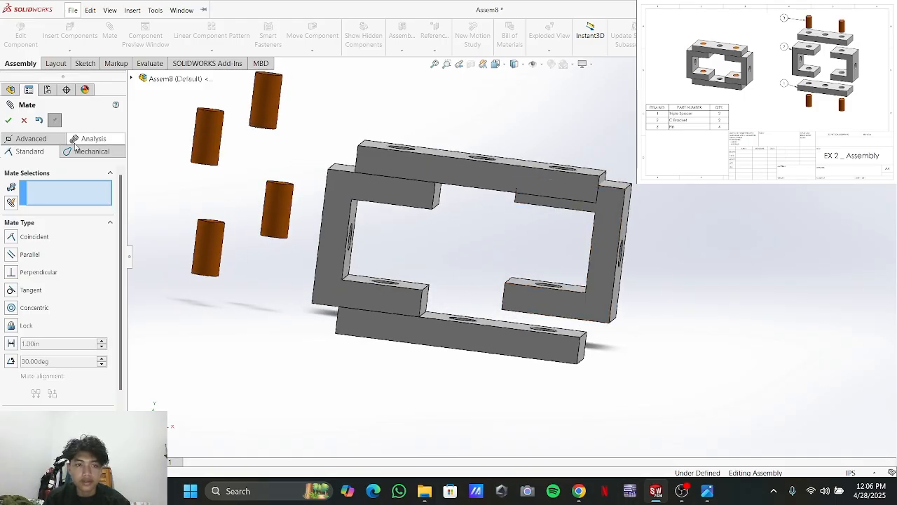
left_click(23, 120)
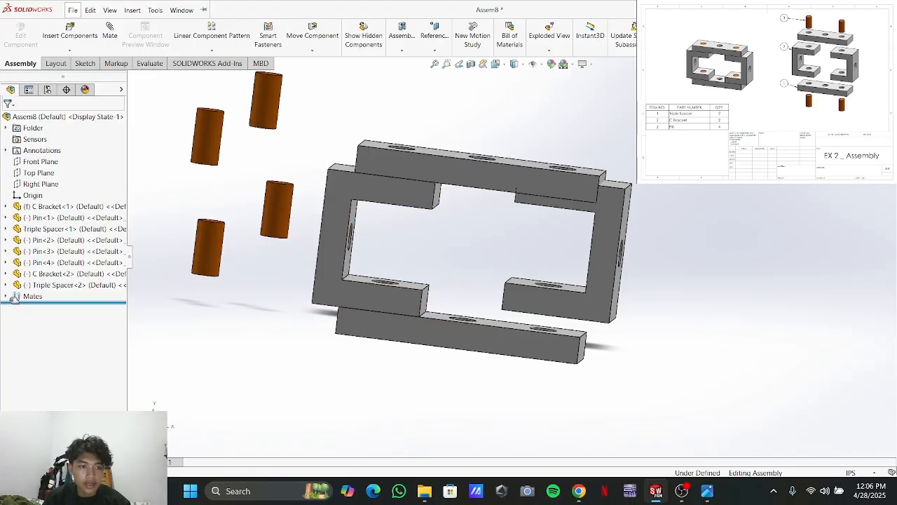
left_click(6, 296)
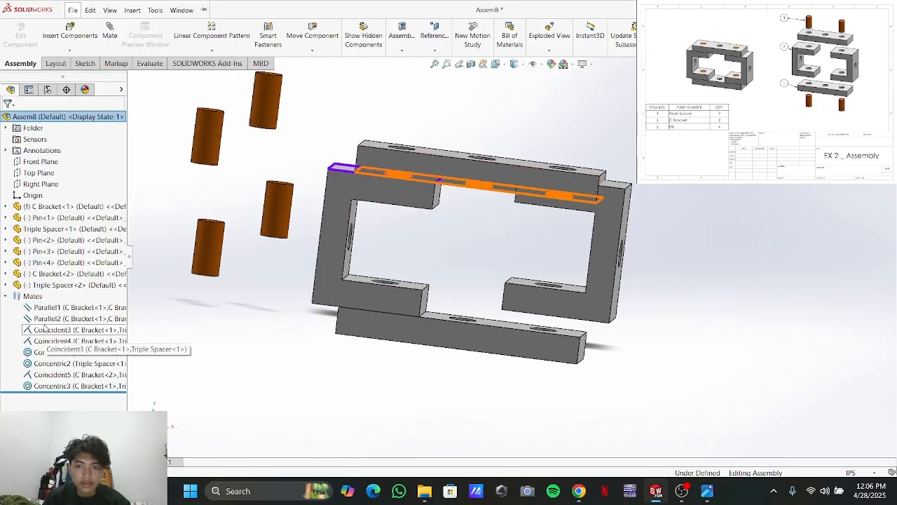
left_click(47, 362)
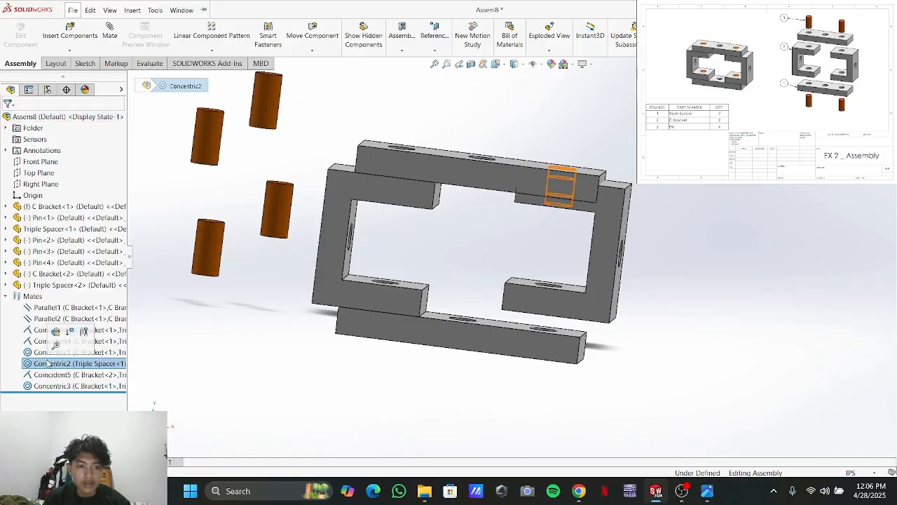
right_click(47, 363)
left_click(75, 355)
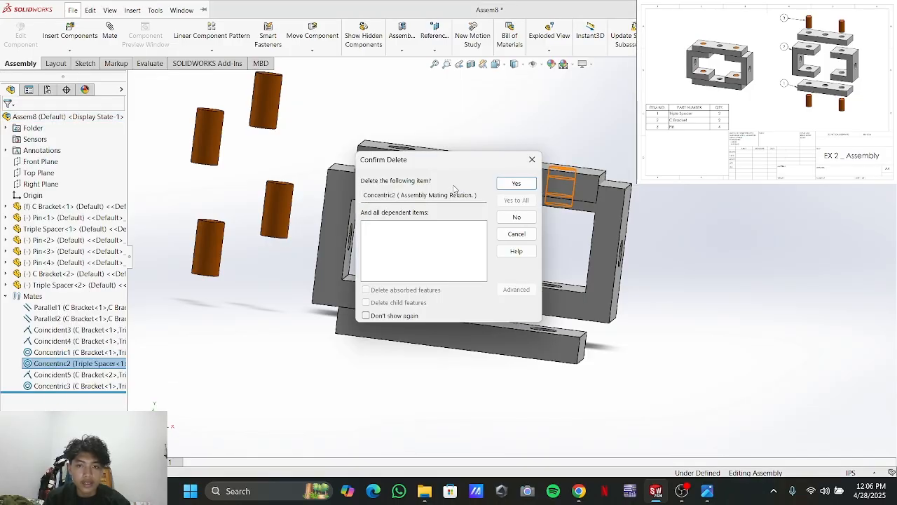
left_click(516, 184)
left_click_drag(604, 216, 603, 257)
Add a concentric mate between the upper Triple Spacer's free end hole and the second C Bracket's upper arm hole, clearing the preselected bracket face first
scroll(526, 236, "down", 5)
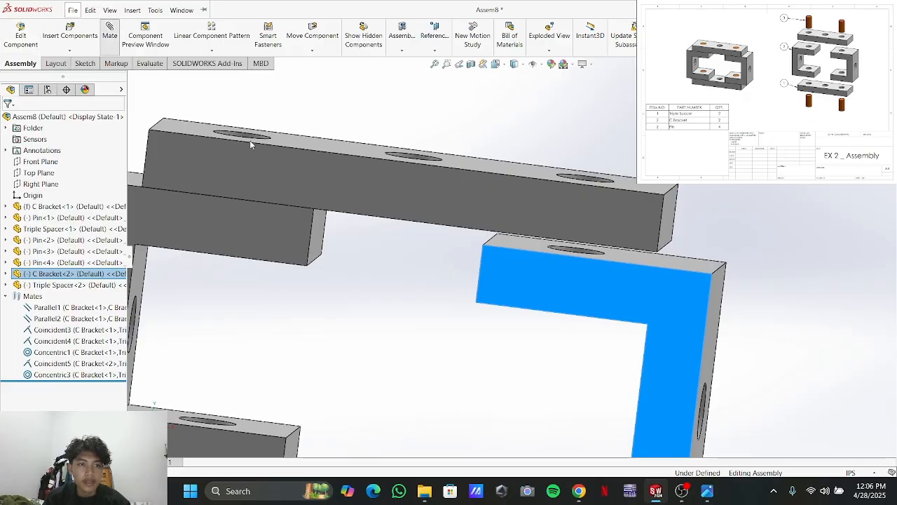
scroll(652, 284, "up", 3)
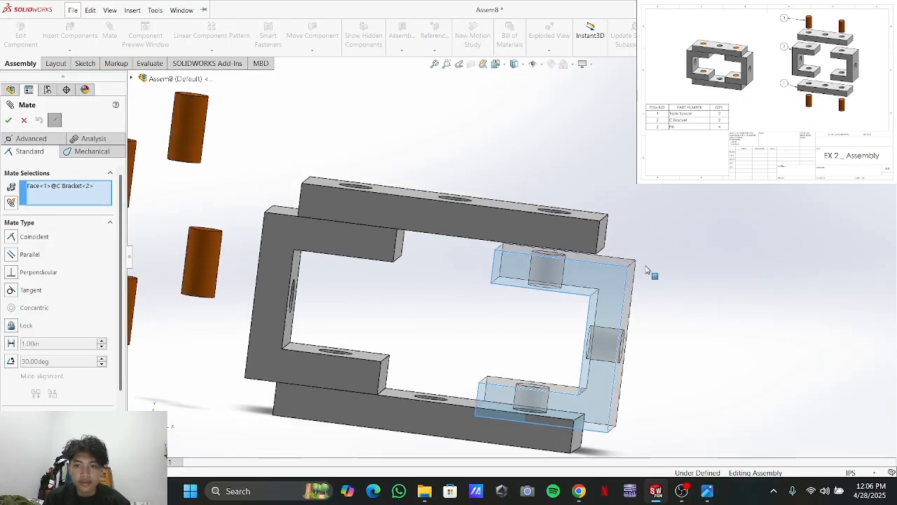
scroll(651, 272, "down", 3)
middle_click_drag(632, 212, 475, 224)
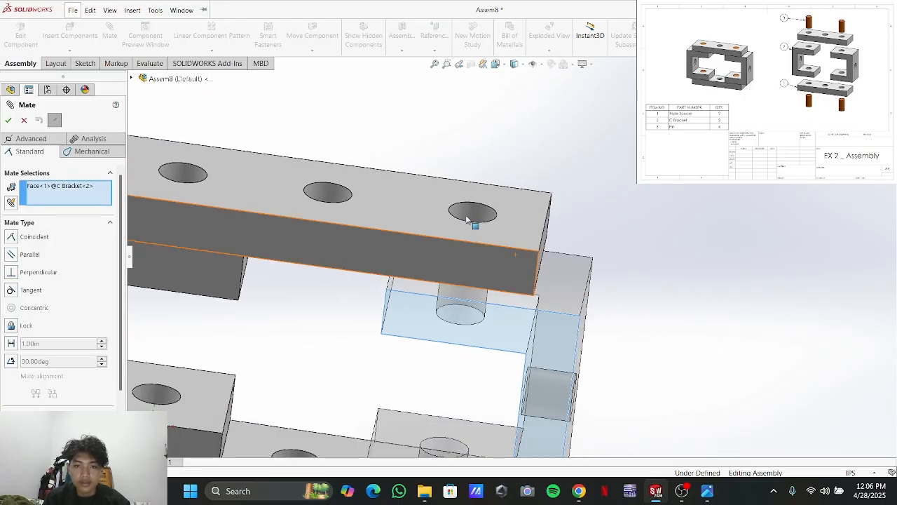
right_click(91, 184)
left_click(141, 202)
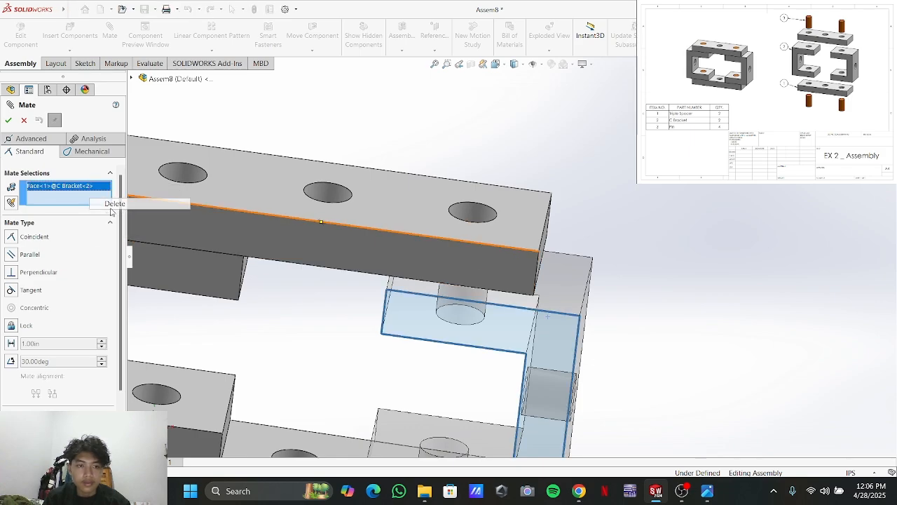
left_click(470, 217)
middle_click_drag(507, 336, 499, 260)
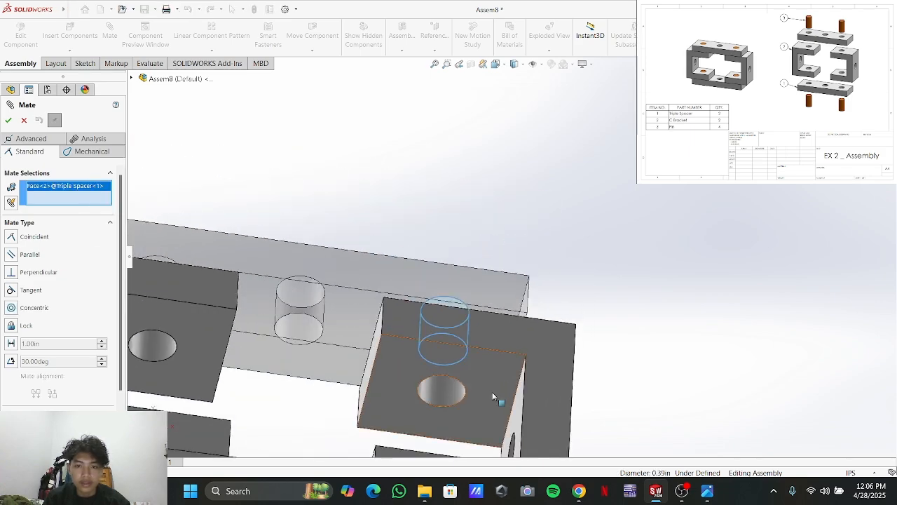
left_click(447, 398)
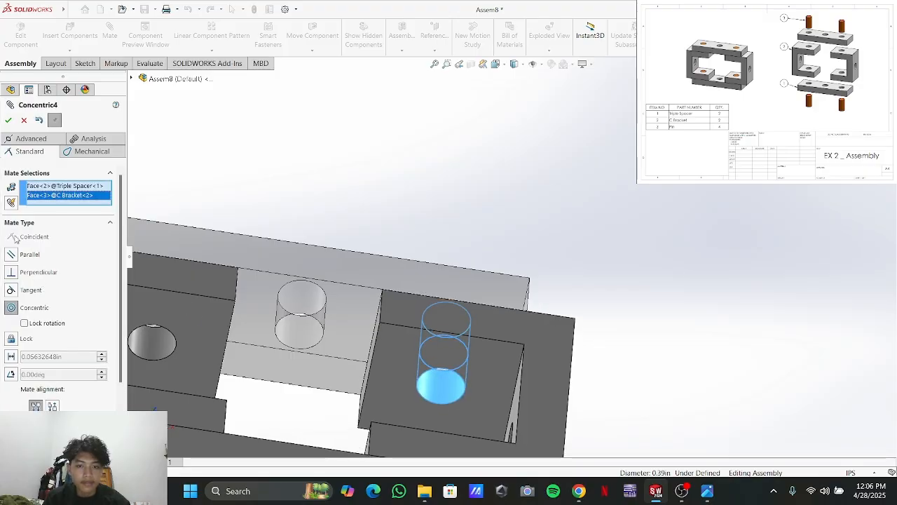
left_click(7, 120)
middle_click_drag(378, 224, 369, 381)
scroll(391, 323, "down", 3)
scroll(391, 323, "up", 5)
middle_click_drag(487, 361, 435, 306)
left_click(10, 121)
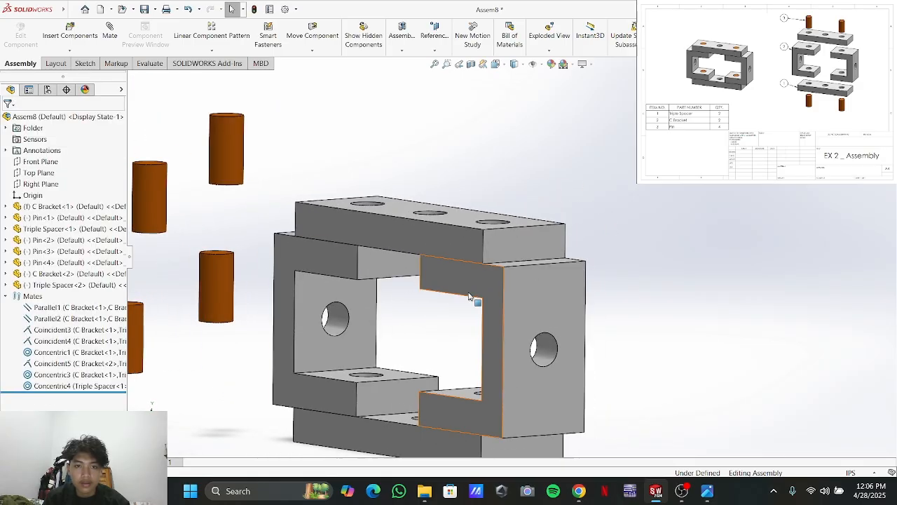
Add a coincident mate between the underside of the second C Bracket's lower arm and the lower Triple Spacer's top face
left_click_drag(572, 329, 565, 295)
middle_click_drag(405, 326, 364, 231)
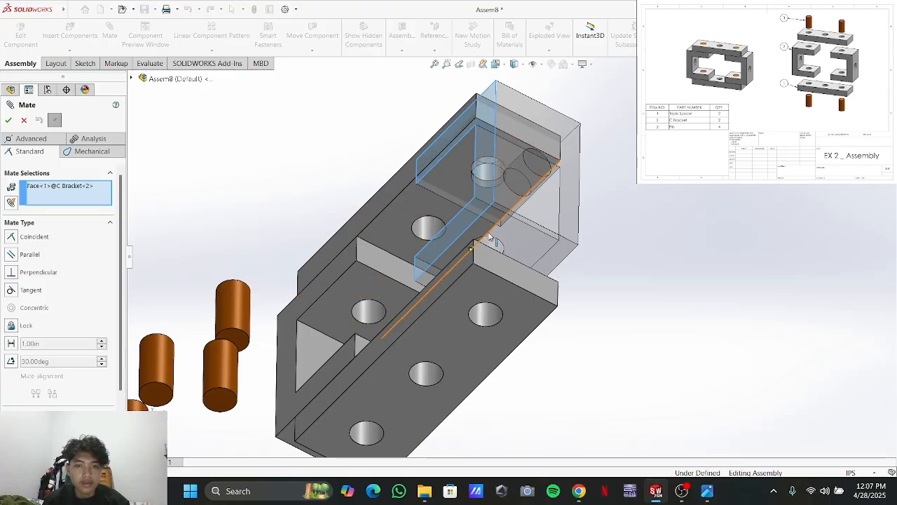
right_click(87, 191)
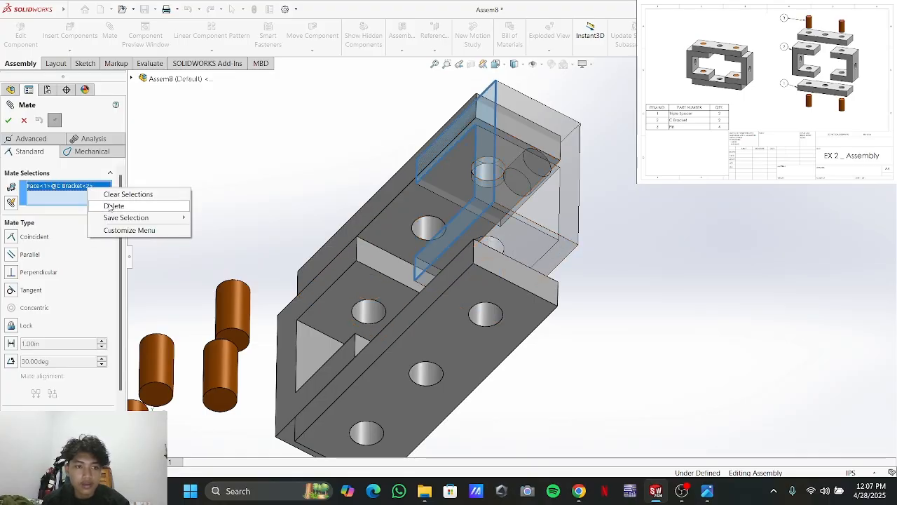
left_click(129, 205)
left_click(518, 244)
middle_click_drag(519, 244, 439, 393)
left_click(434, 400)
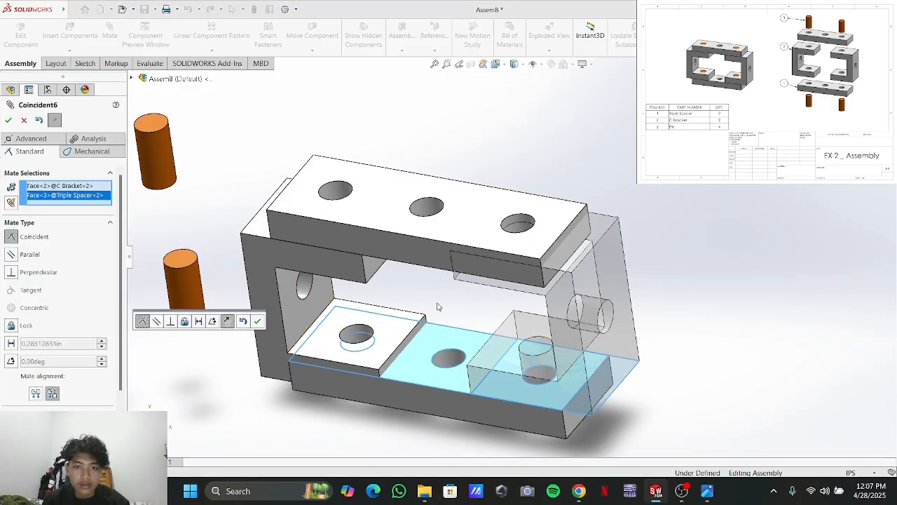
scroll(405, 272, "up", 2)
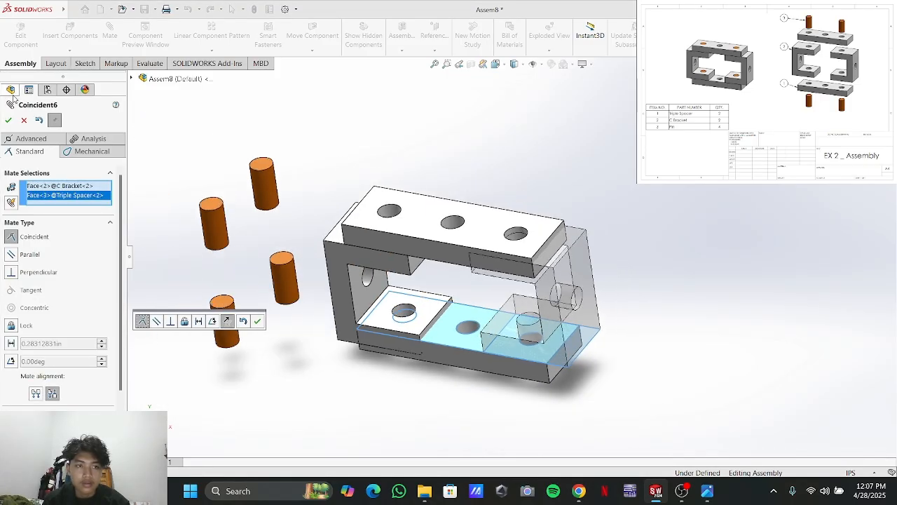
left_click(9, 121)
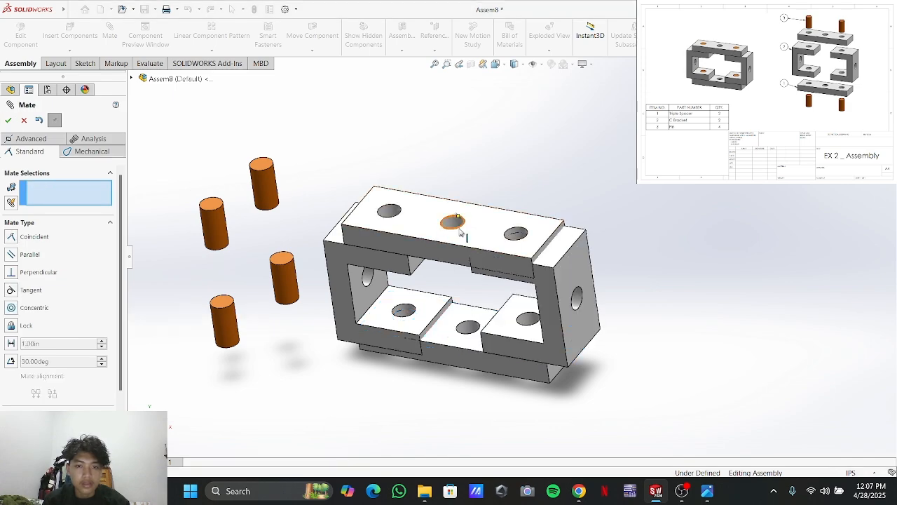
Add a coincident mate between the top face of the second C Bracket's upper arm and the upper Triple Spacer's underside
left_click(552, 255)
middle_click_drag(483, 321, 507, 167)
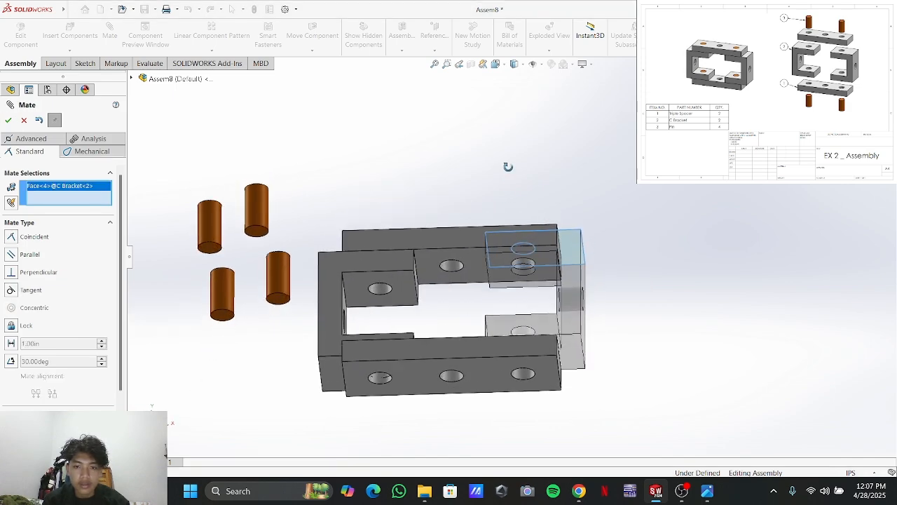
left_click(483, 259)
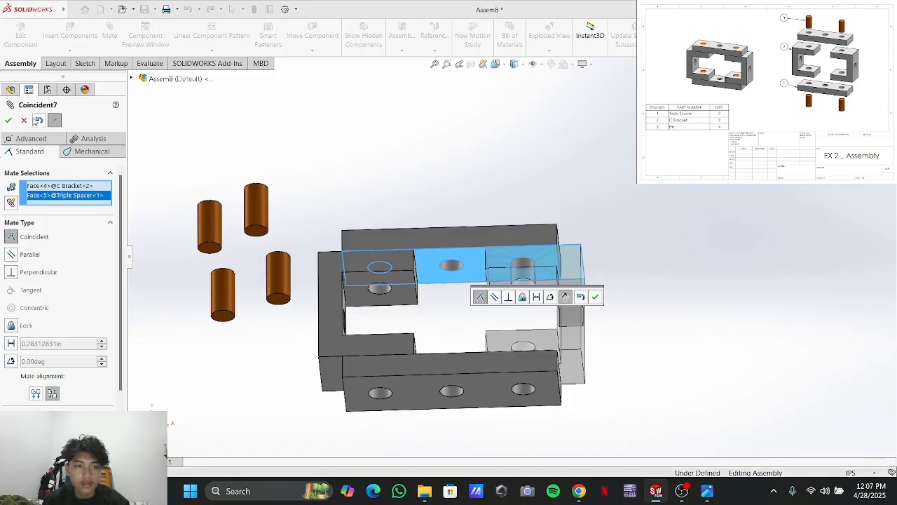
left_click(9, 120)
middle_click_drag(414, 205, 408, 240)
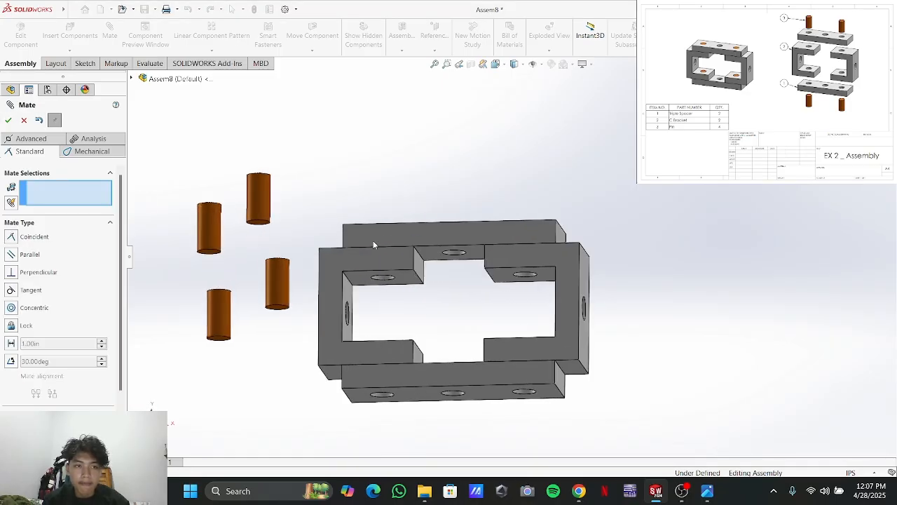
left_click(8, 122)
Check whether both C Brackets and both Triple Spacers can still be moved, and examine the mated frame
left_click(583, 303)
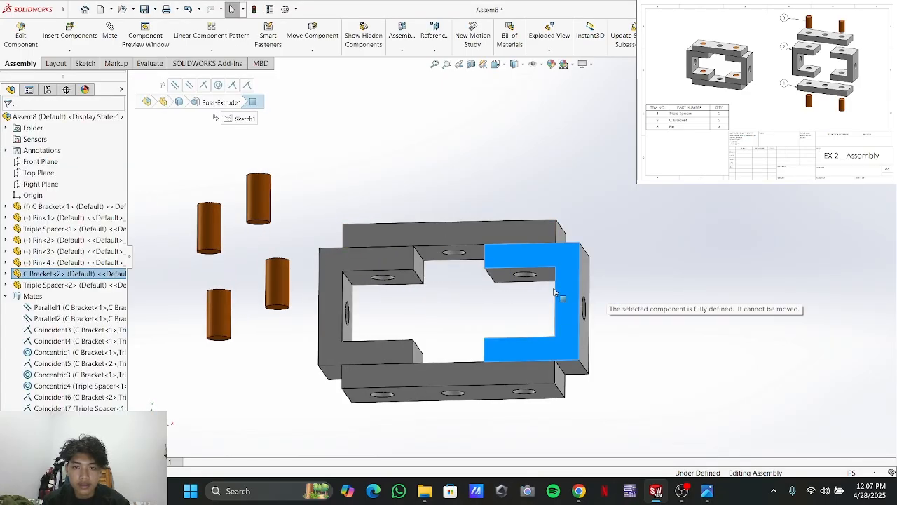
left_click_drag(398, 269, 324, 282)
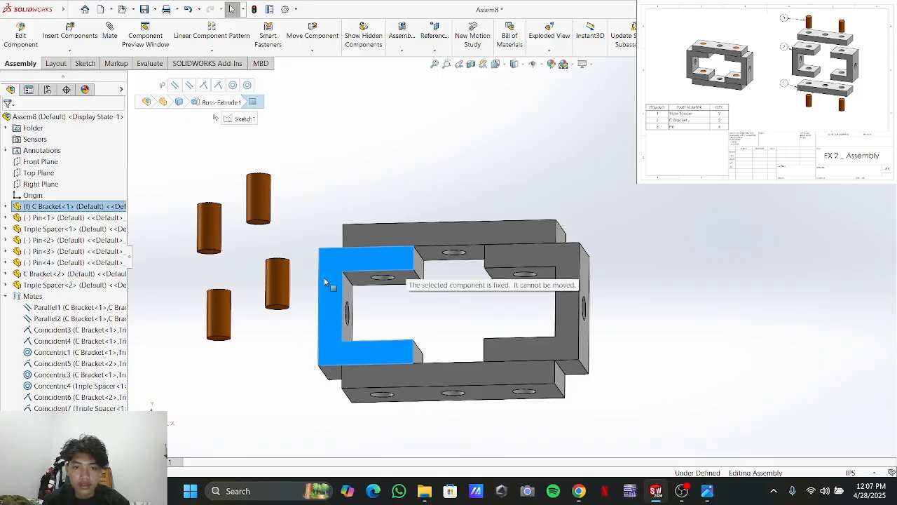
left_click(389, 236)
left_click(399, 396)
middle_click_drag(440, 166, 412, 286)
scroll(442, 302, "down", 5)
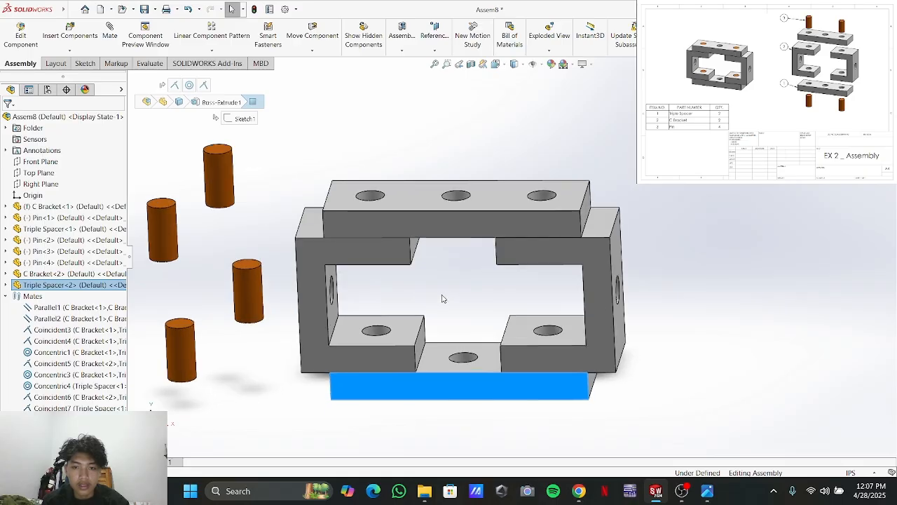
scroll(441, 300, "up", 4)
mouse_move(460, 271)
middle_mouse_down()
mouse_move(451, 274)
mouse_move(463, 262)
middle_mouse_up()
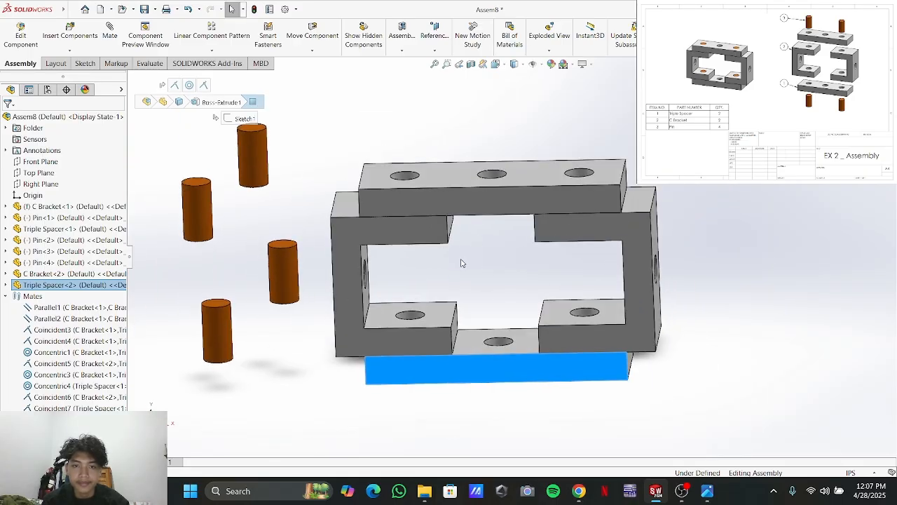
scroll(496, 171, "down", 2)
scroll(496, 171, "up", 3)
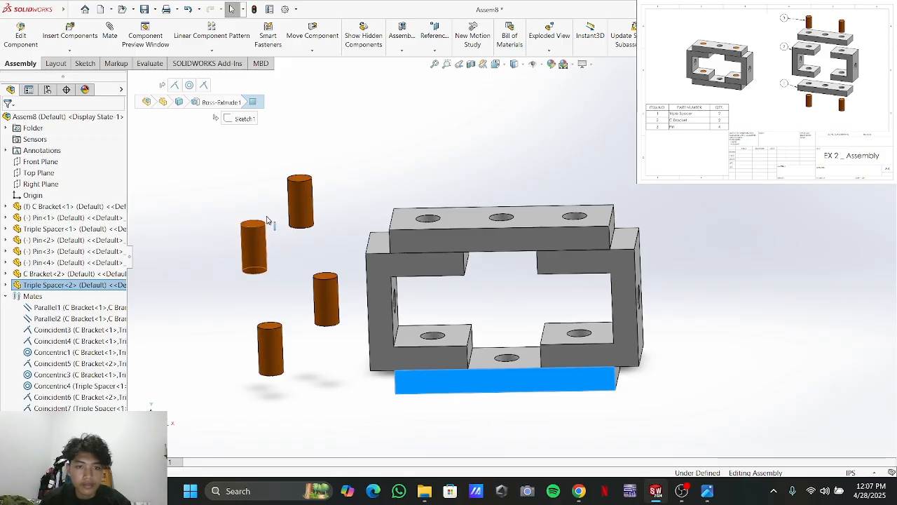
Add a concentric mate between a loose Pin and the upper Triple Spacer's hole above the first C Bracket, clearing the preselected spacer face first
left_click(7, 296)
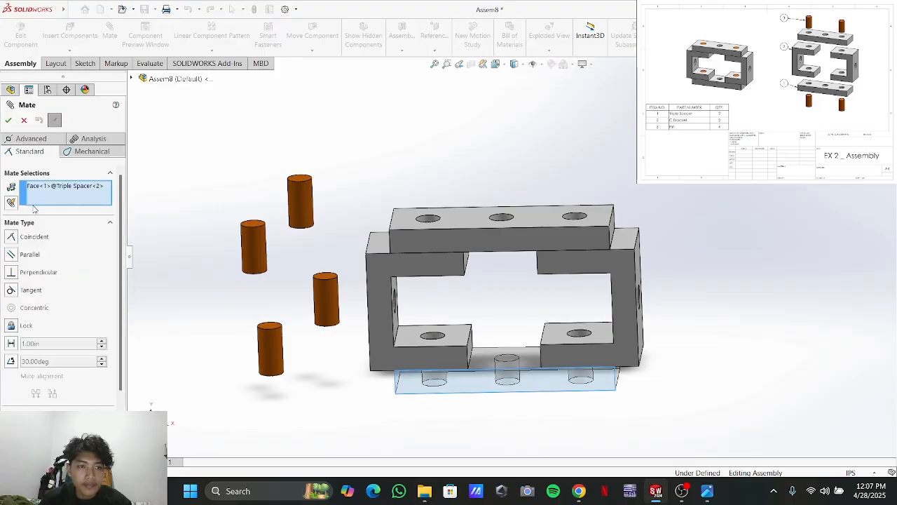
right_click(47, 190)
left_click(76, 194)
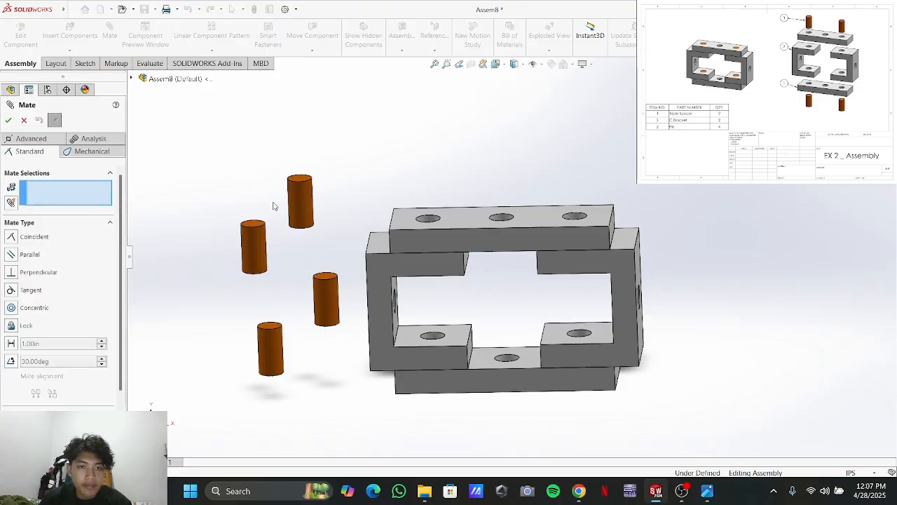
left_click(292, 201)
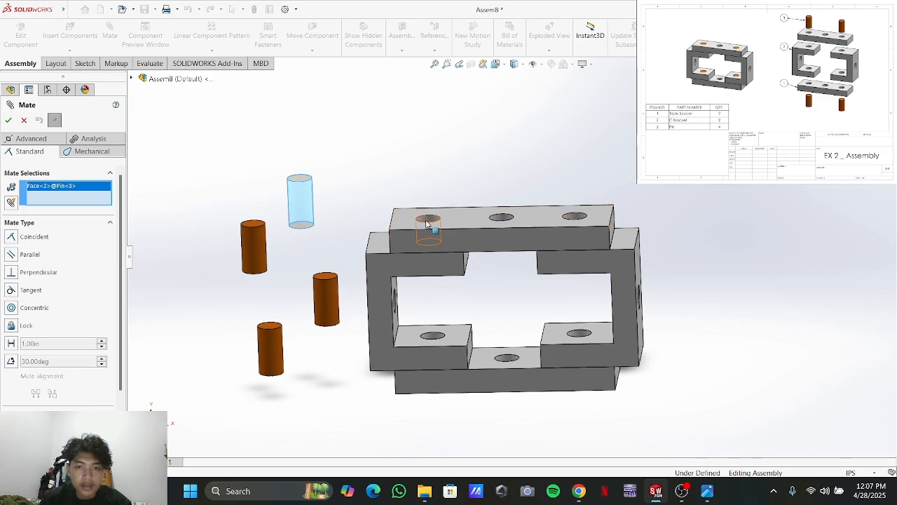
left_click(428, 223)
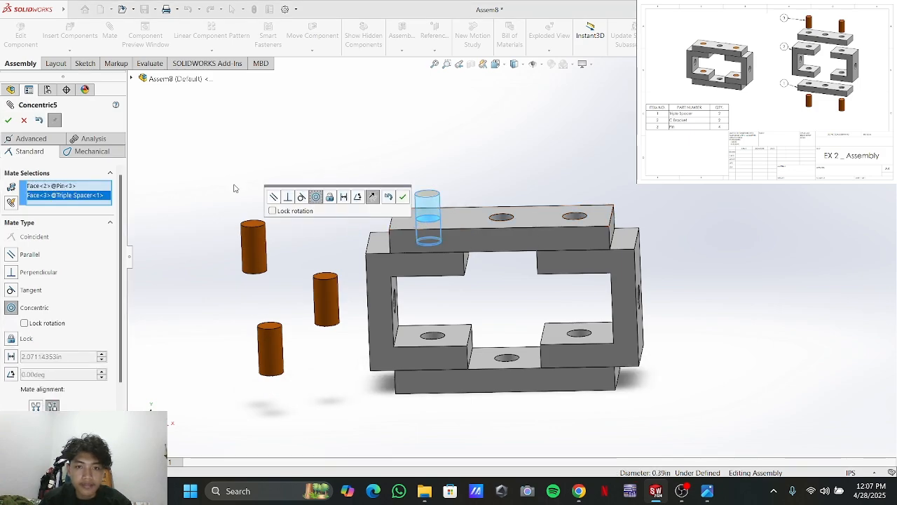
left_click(7, 121)
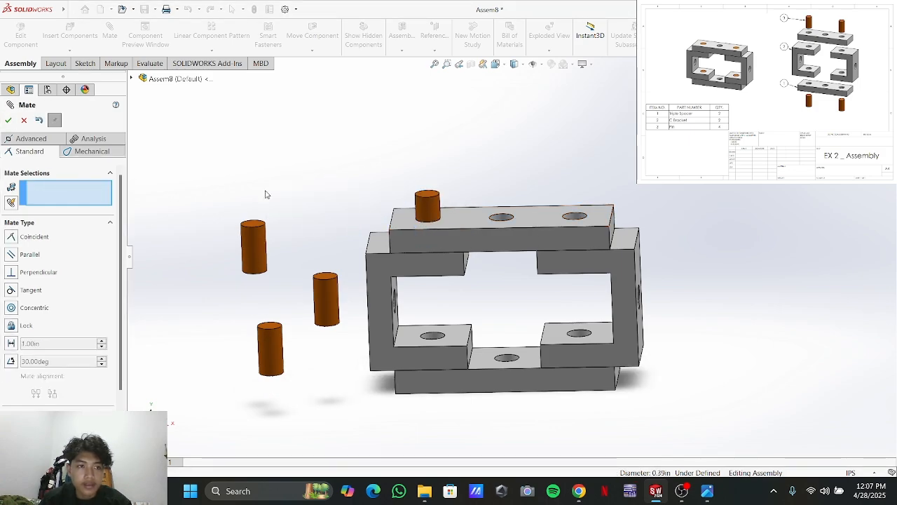
Add a coincident mate between that Pin's top face and the upper Triple Spacer's top face
left_click(427, 200)
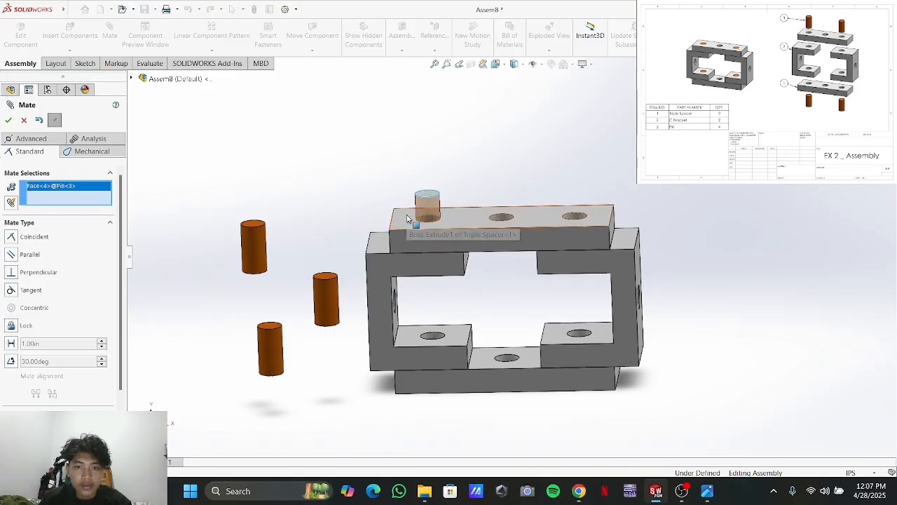
left_click(413, 221)
left_click(8, 121)
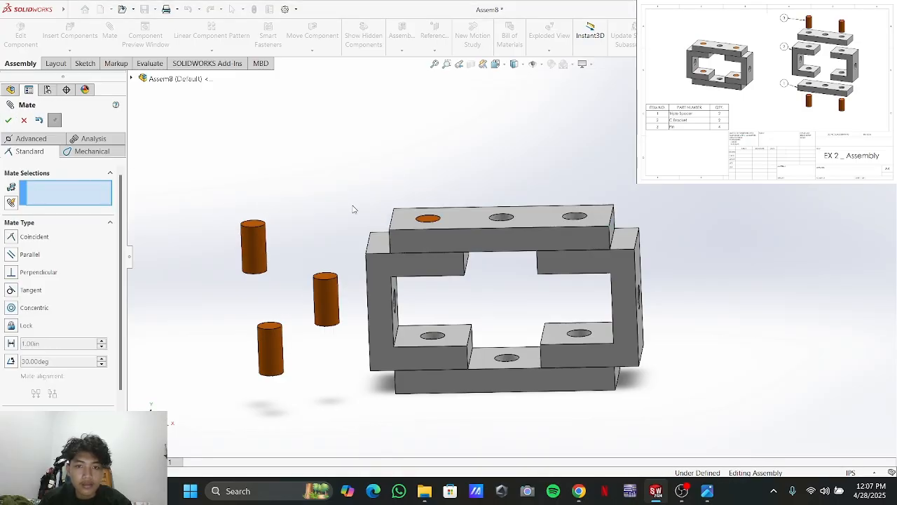
Mate a second Pin concentric with the upper Triple Spacer's other end hole and its top edge coincident with the spacer's top face
left_click(258, 249)
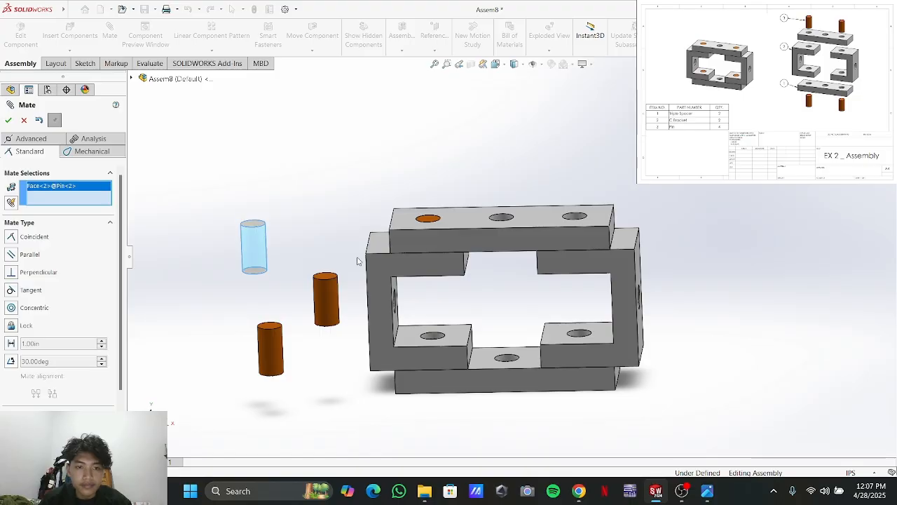
left_click(577, 219)
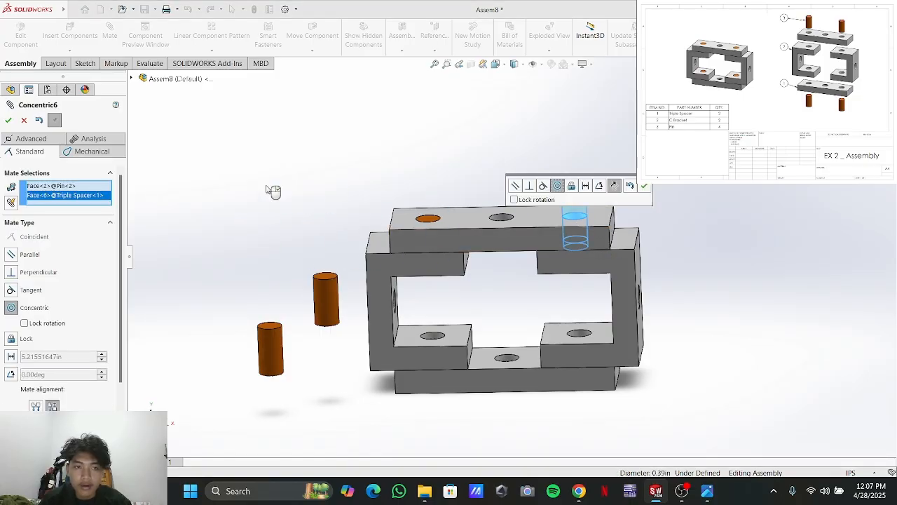
left_click(8, 122)
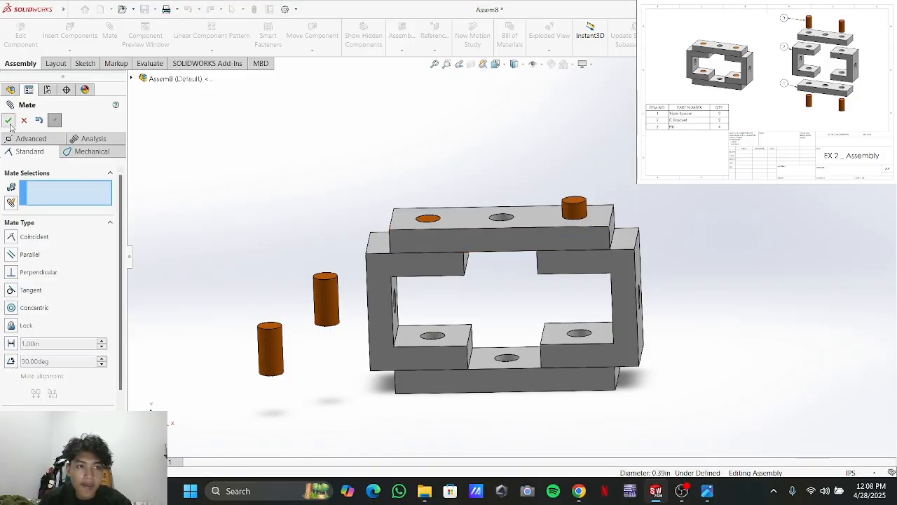
left_click(567, 204)
left_click(529, 225)
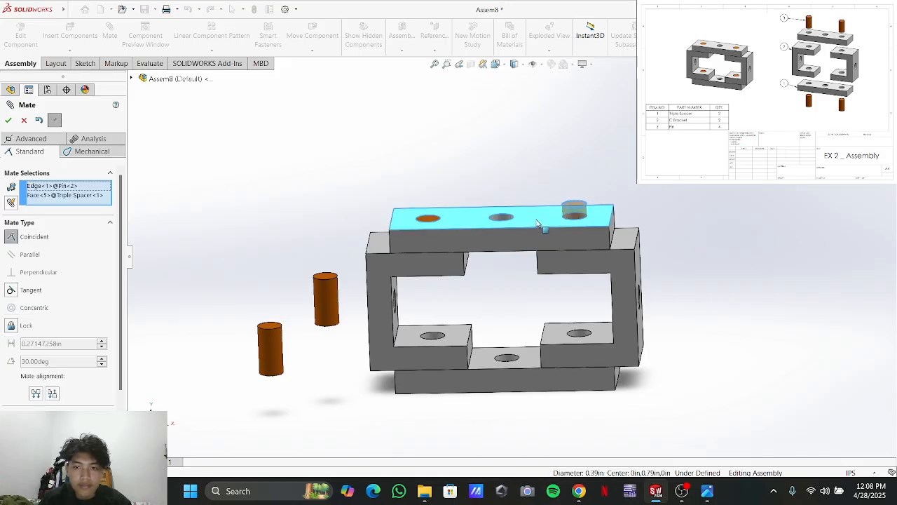
left_click(6, 121)
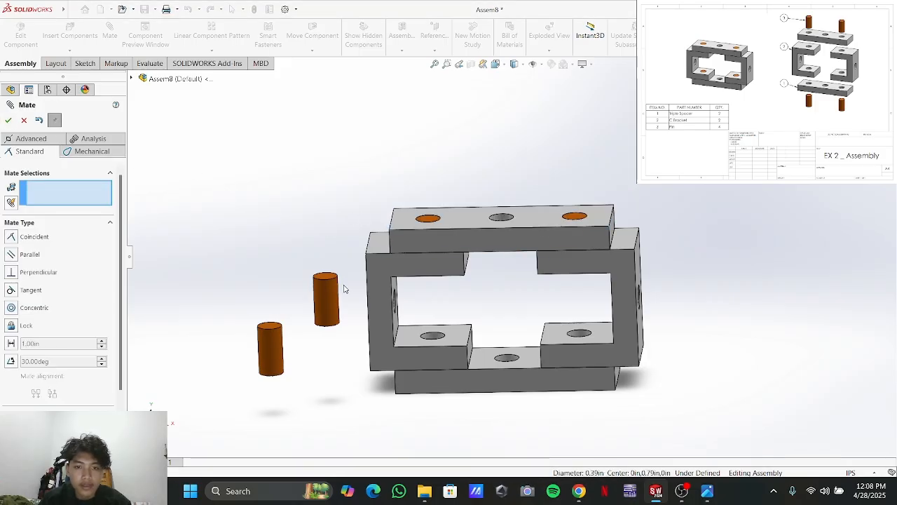
Mate a third Pin concentric with the first C Bracket's lower arm hole and its top face coincident with that arm's upper face
left_click(432, 340)
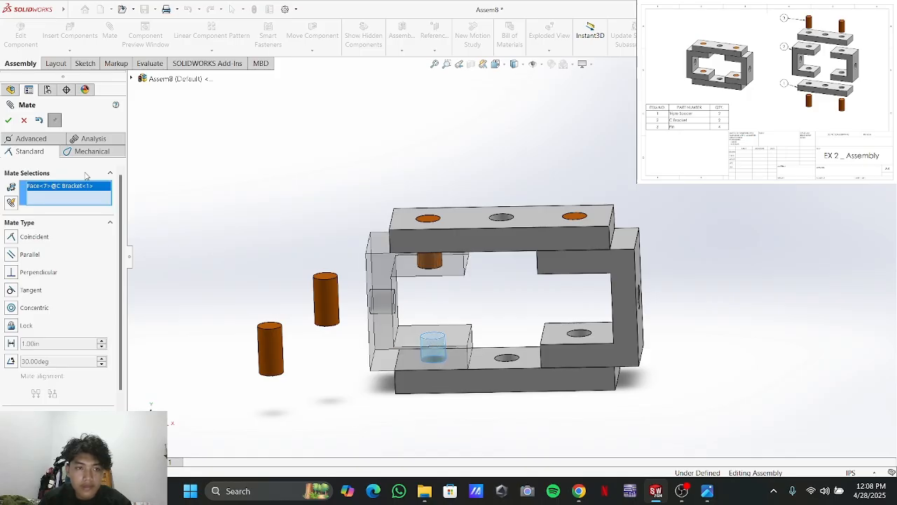
left_click(335, 309)
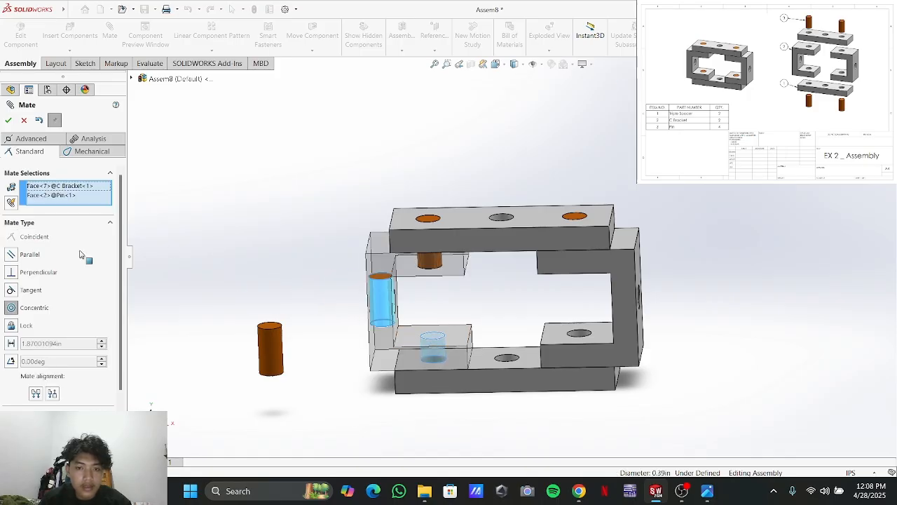
left_click(8, 120)
scroll(442, 337, "down", 2)
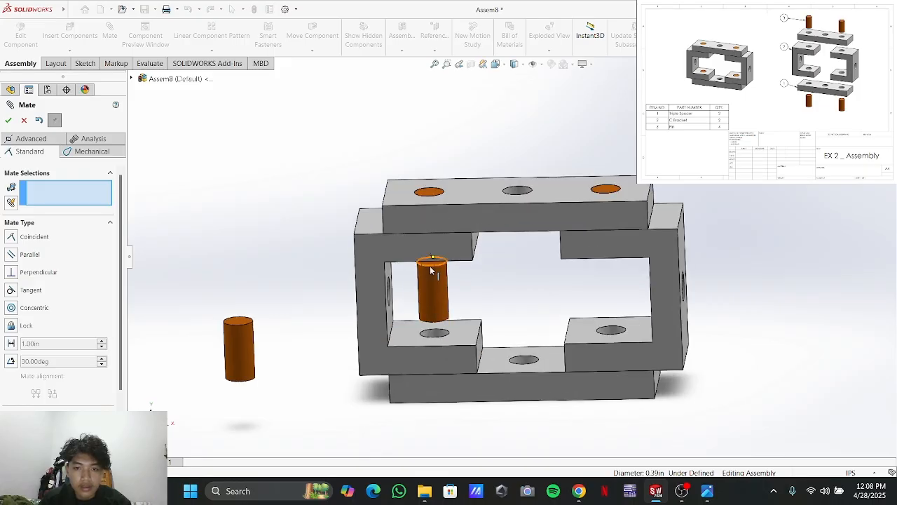
left_click(433, 279)
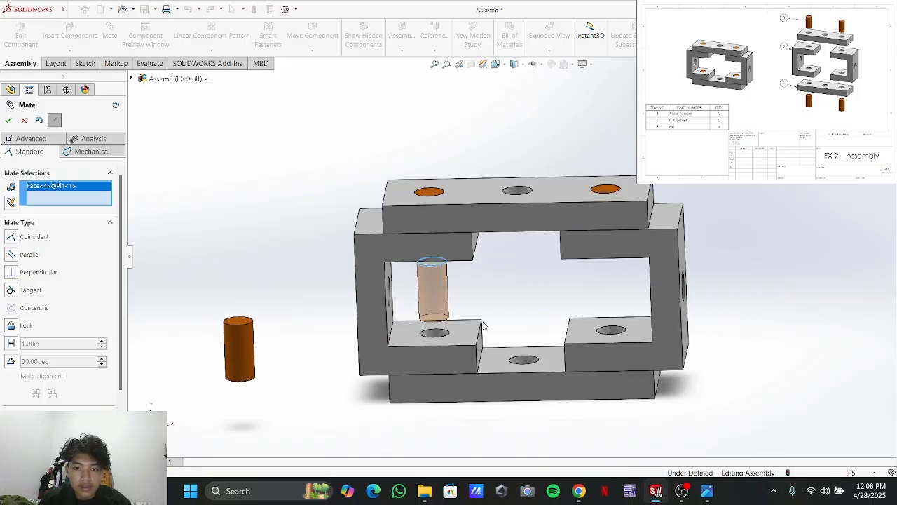
left_click(464, 335)
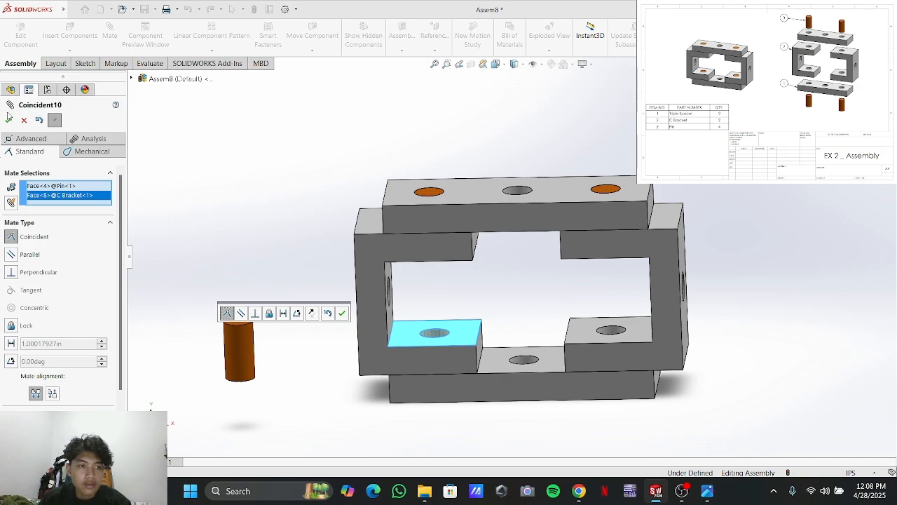
left_click(341, 313)
Mate the last Pin concentric with the second C Bracket's lower arm hole and its top face coincident with that arm's upper face
left_click(237, 347)
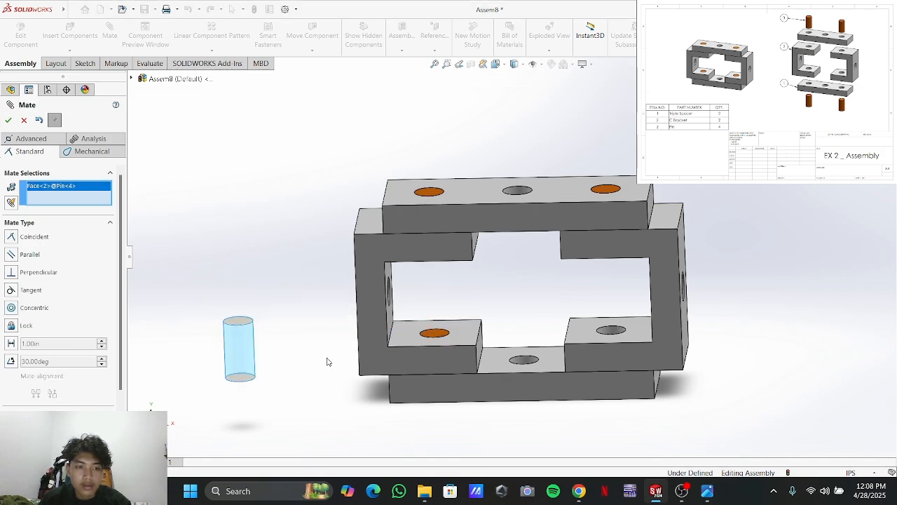
left_click(621, 346)
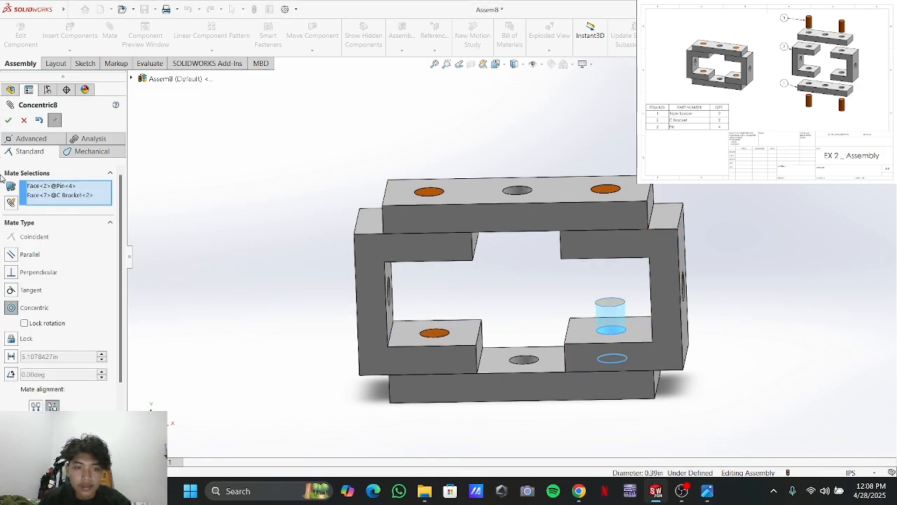
left_click(8, 120)
left_click(610, 309)
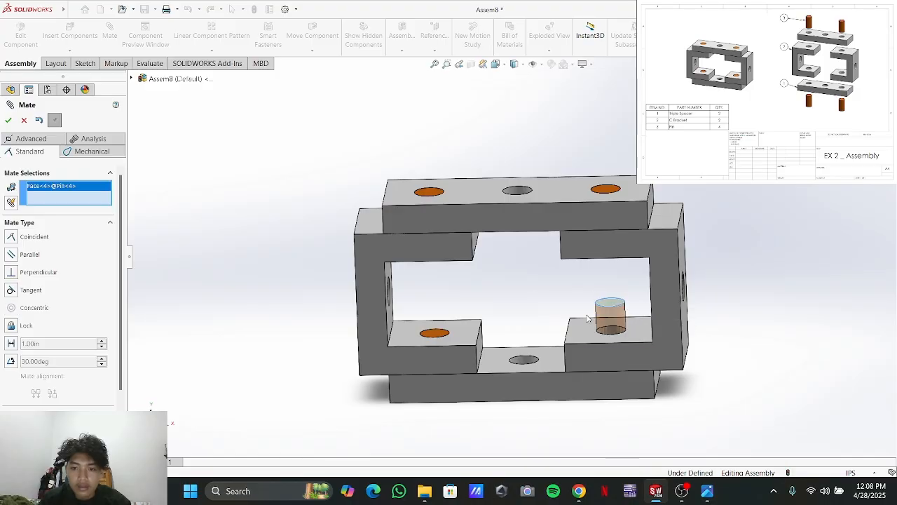
left_click(592, 333)
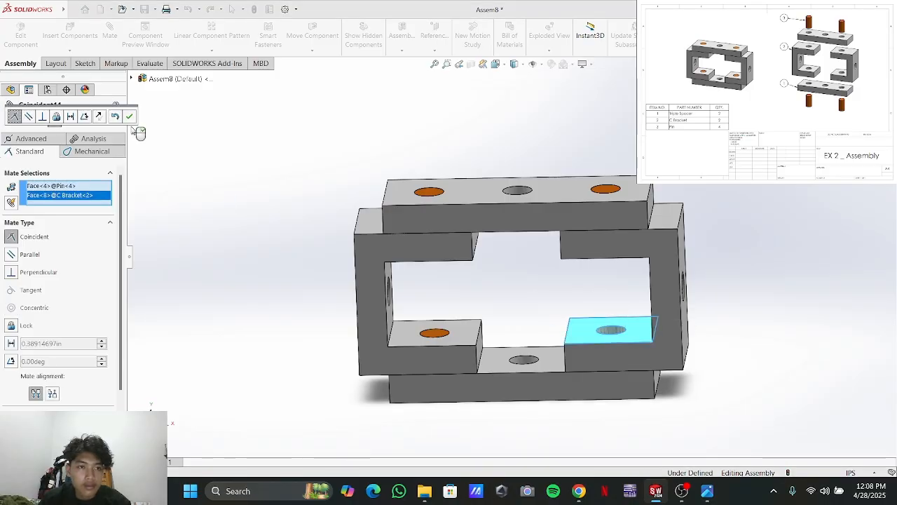
left_click(129, 117)
left_click(8, 120)
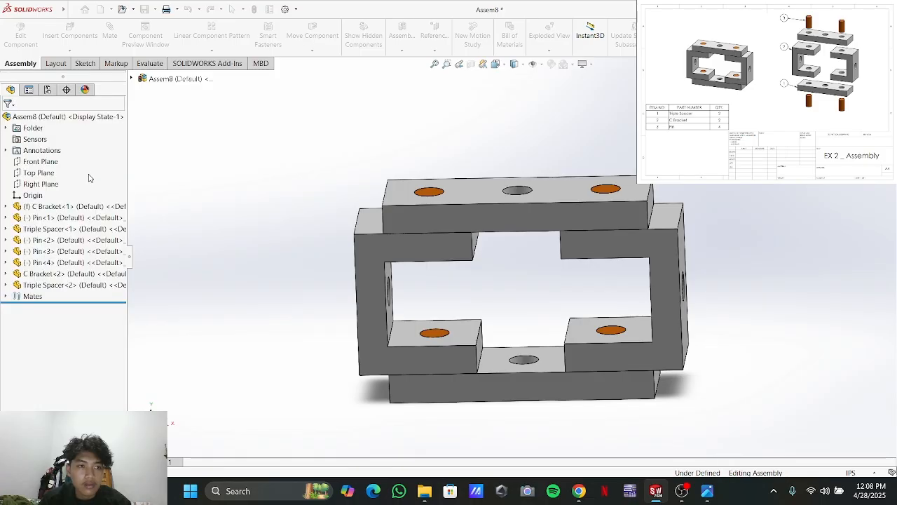
Examine the assembly from several angles and compare it with the EX 2 _ Assembly drawing in the browser
middle_click_drag(282, 288, 709, 335)
scroll(709, 335, "down", 3)
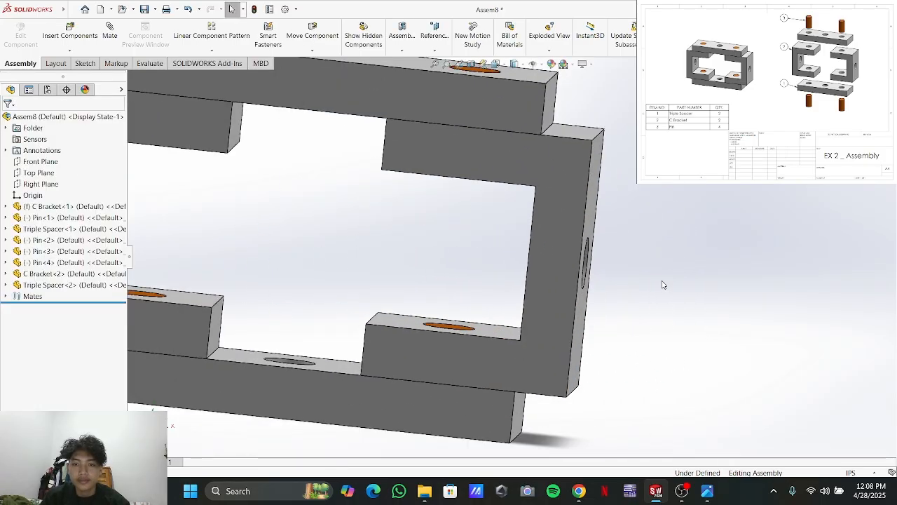
scroll(663, 285, "up", 4)
middle_click_drag(407, 216, 384, 257)
scroll(384, 257, "down", 3)
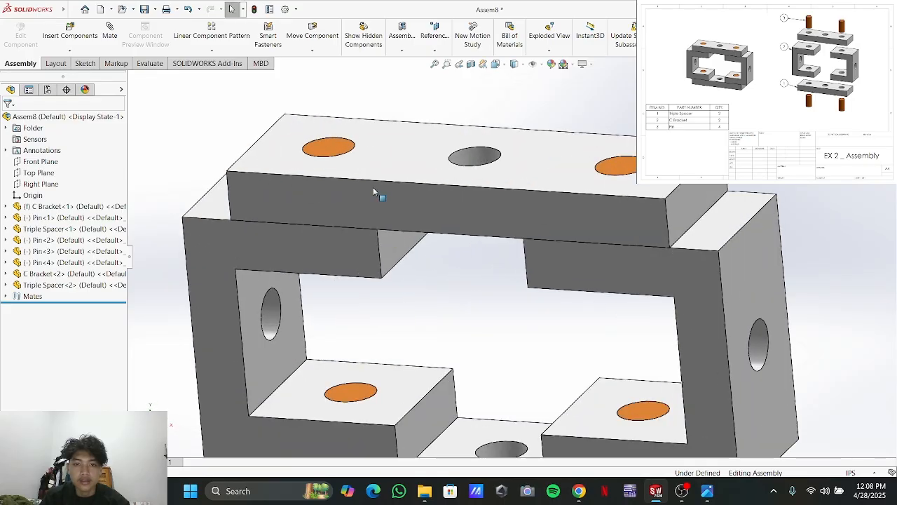
scroll(373, 187, "up", 3)
mouse_move(513, 153)
middle_mouse_down()
mouse_move(516, 181)
mouse_move(517, 115)
mouse_move(517, 156)
middle_mouse_up()
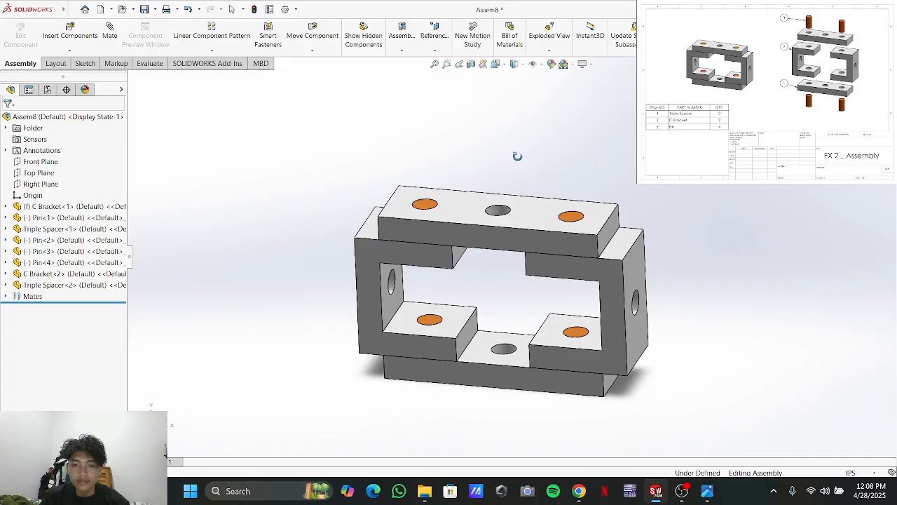
key("alt+Tab")
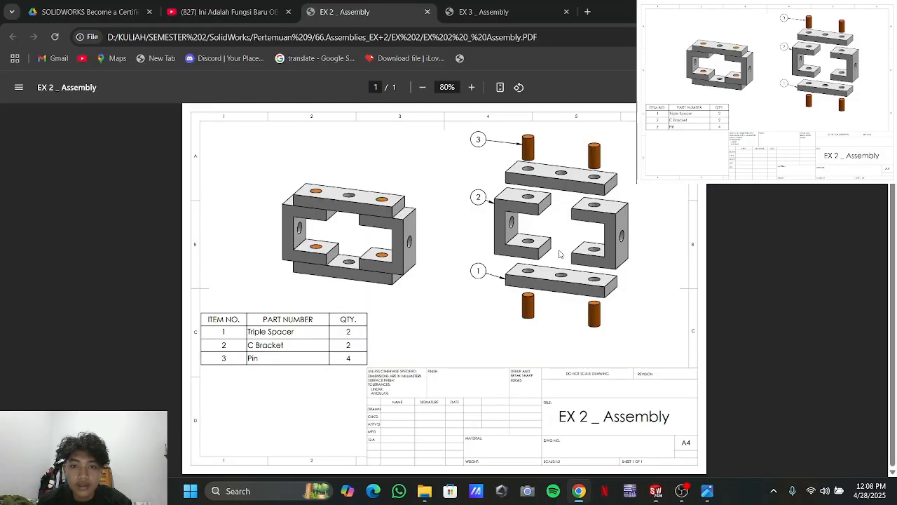
key("alt+Tab")
key("alt+Tab")
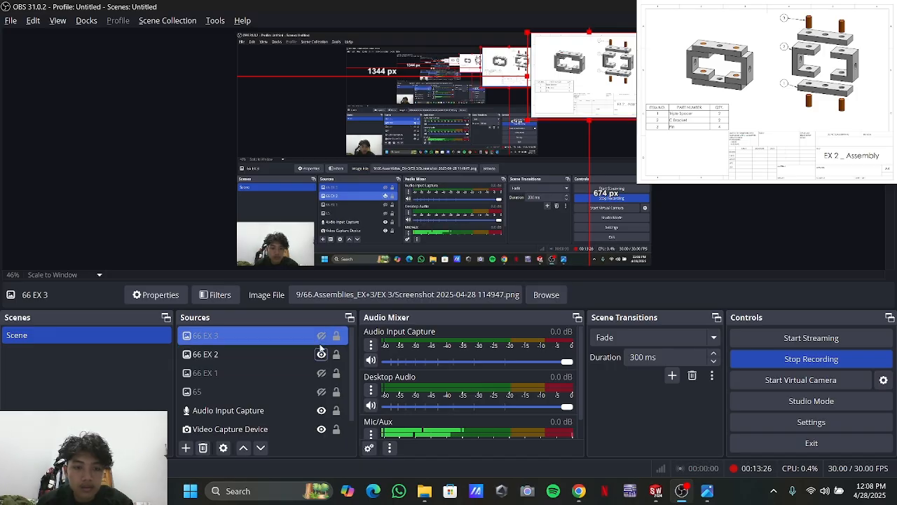
In OBS, hide the 66 EX 2 image source, show 66 EX 3, and return to SOLIDWORKS
left_click(321, 356)
left_click(321, 338)
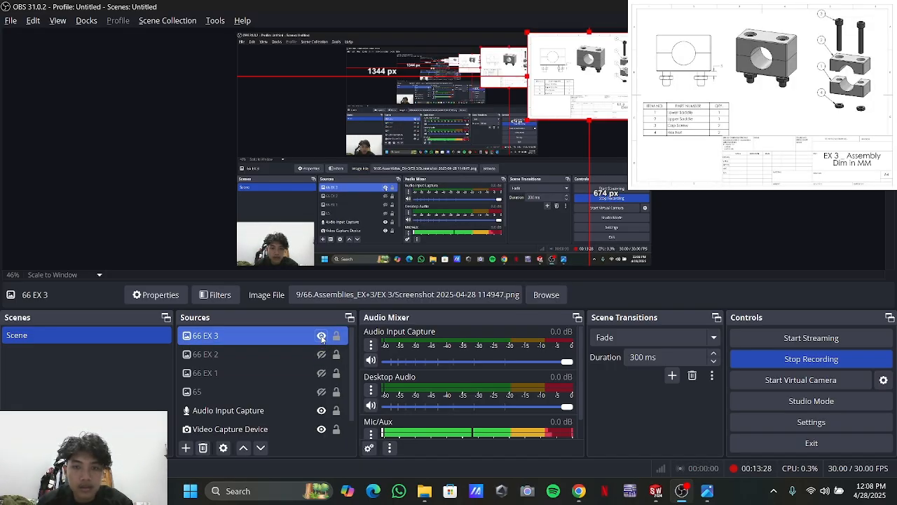
key("alt+Tab")
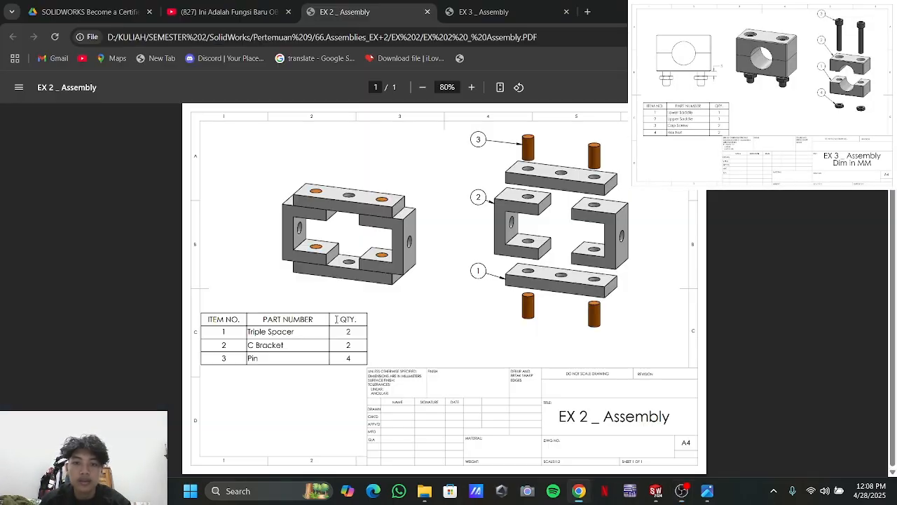
key("alt+Tab")
key("alt+Tab")
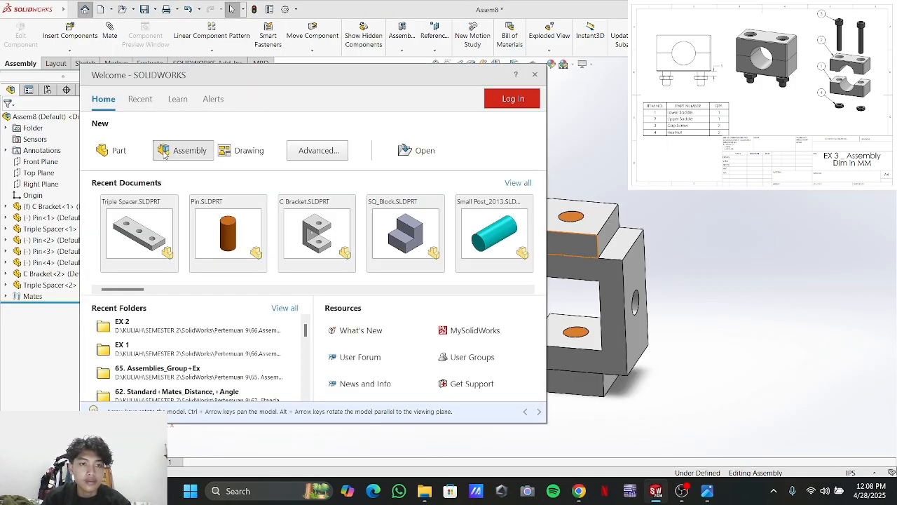
Create a new assembly and browse to the EX 3 folder inside 66.Assemblies_EX+3 for its components
left_click(186, 148)
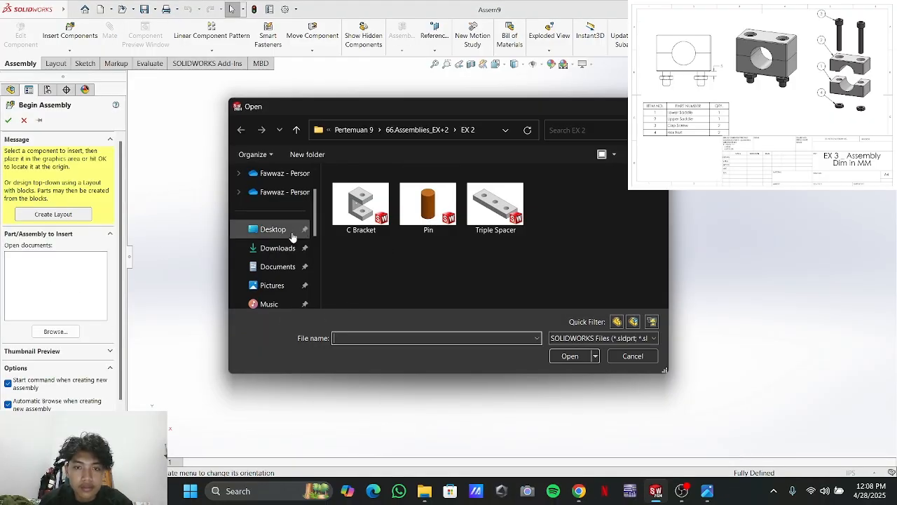
scroll(274, 231, "down", 2)
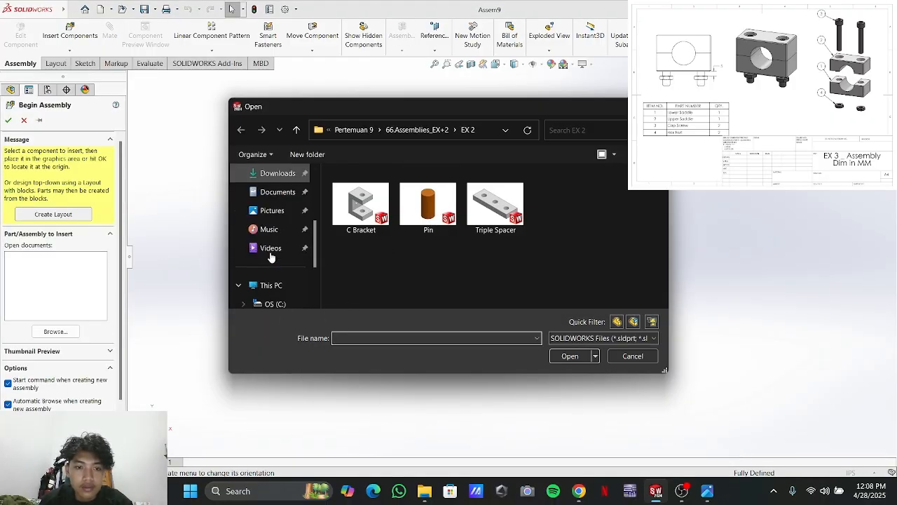
left_click(368, 131)
left_click(412, 291)
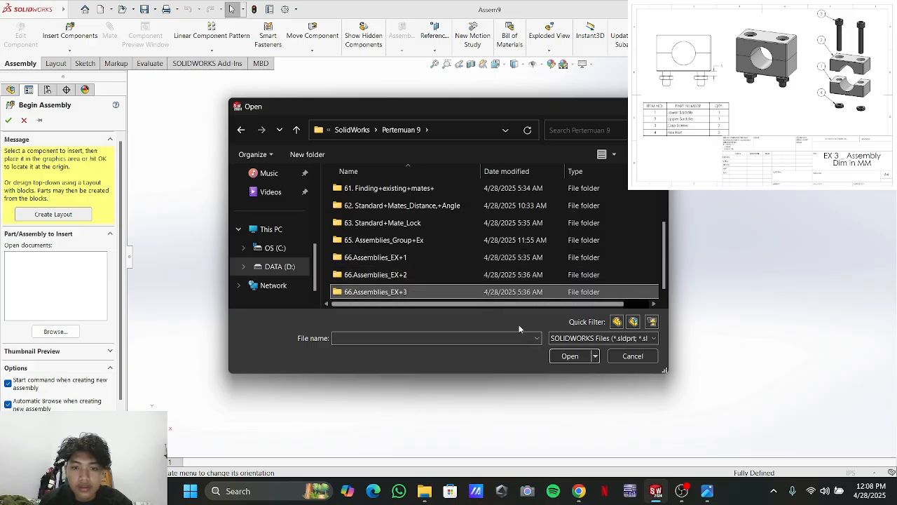
left_click(570, 355)
double_click(406, 191)
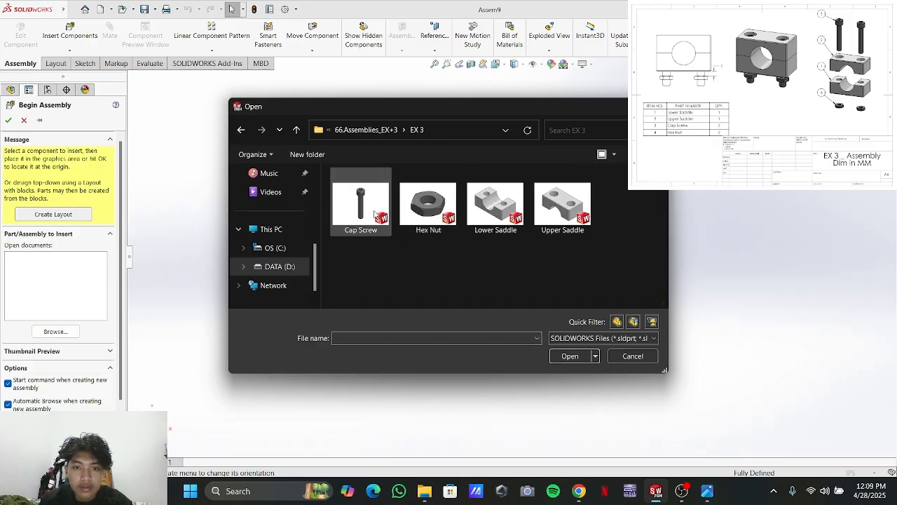
left_click(375, 212)
left_click(424, 210, "ctrl")
left_click(486, 204, "ctrl")
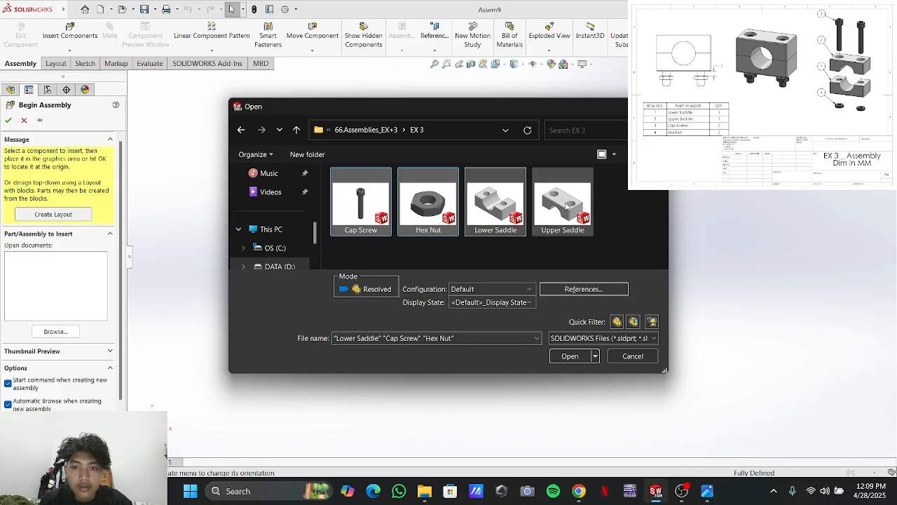
left_click(562, 205, "ctrl")
left_click(570, 356)
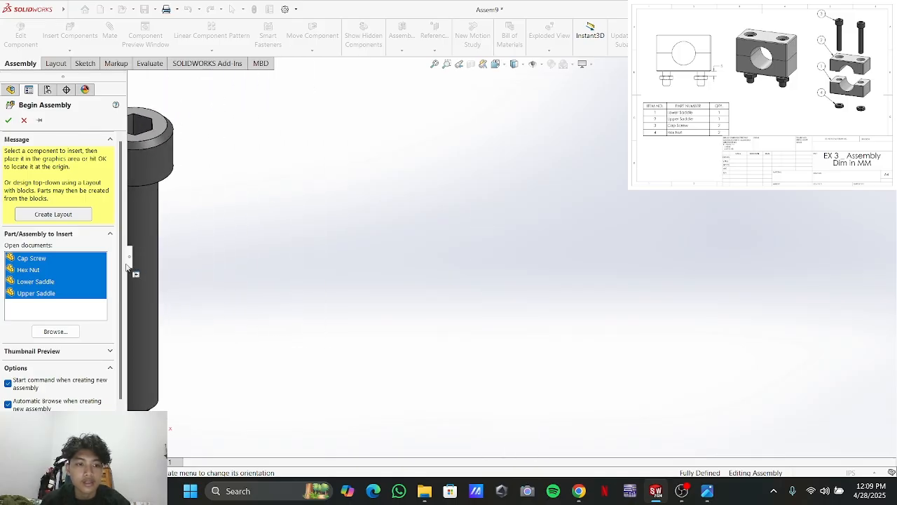
left_click(24, 120)
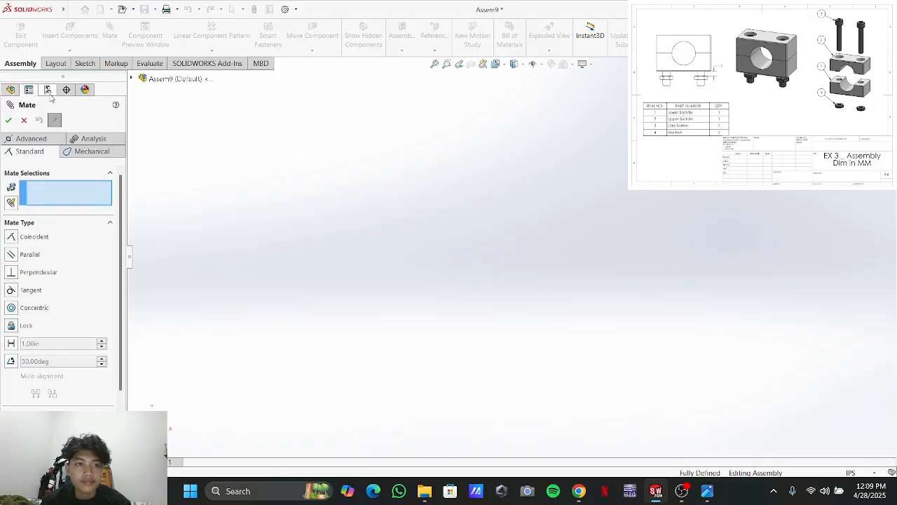
left_click(23, 120)
Load the Cap Screw, Hex Nut, Lower Saddle and Upper Saddle part files for insertion into the assembly
left_click(70, 35)
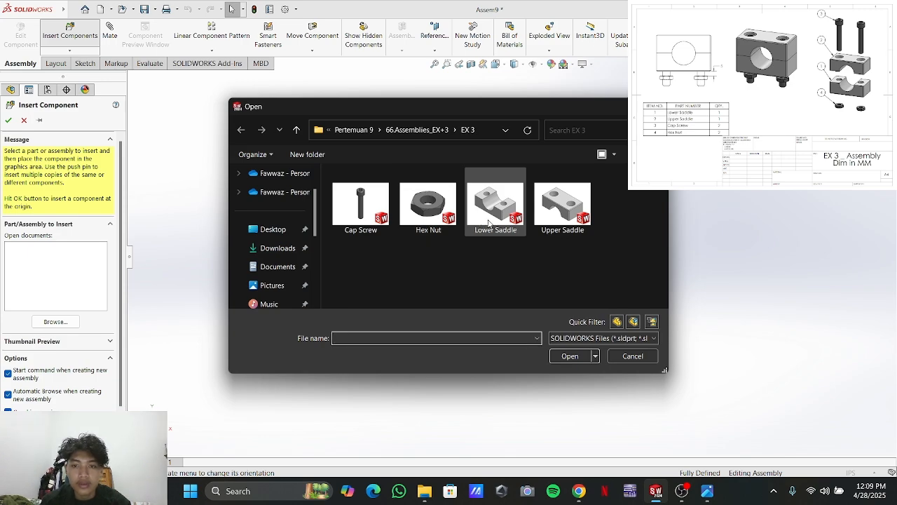
left_click(489, 223)
left_click(541, 218, "ctrl")
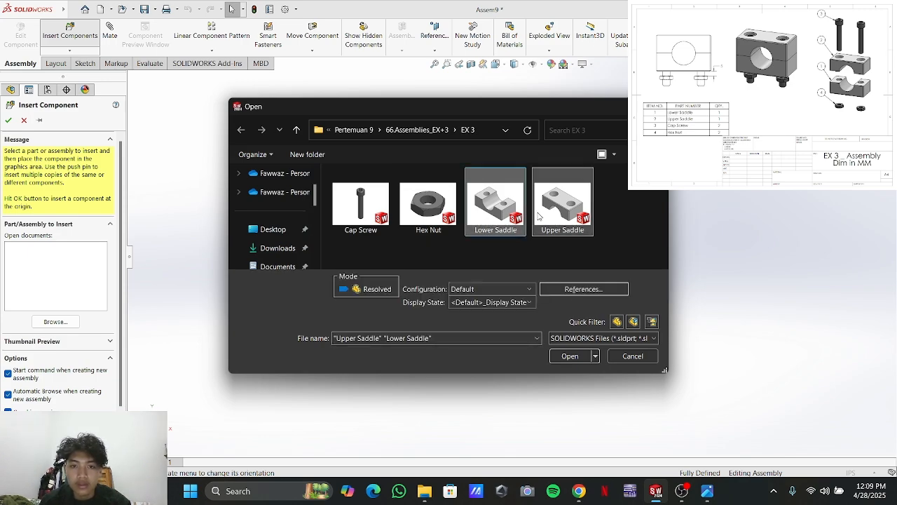
left_click(361, 207, "ctrl")
left_click(428, 204, "ctrl")
left_click(576, 355)
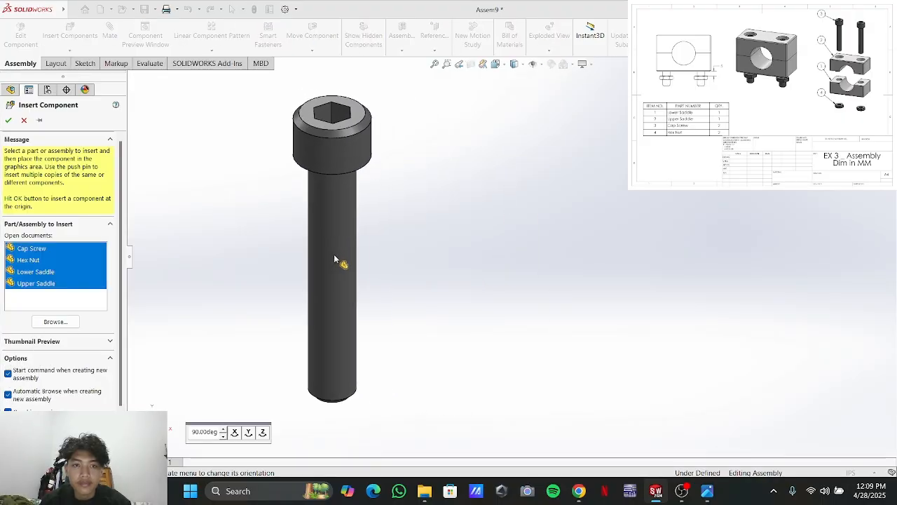
Place the Cap Screw, Hex Nut, Lower Saddle and Upper Saddle apart from one another in the graphics area
left_click(366, 279)
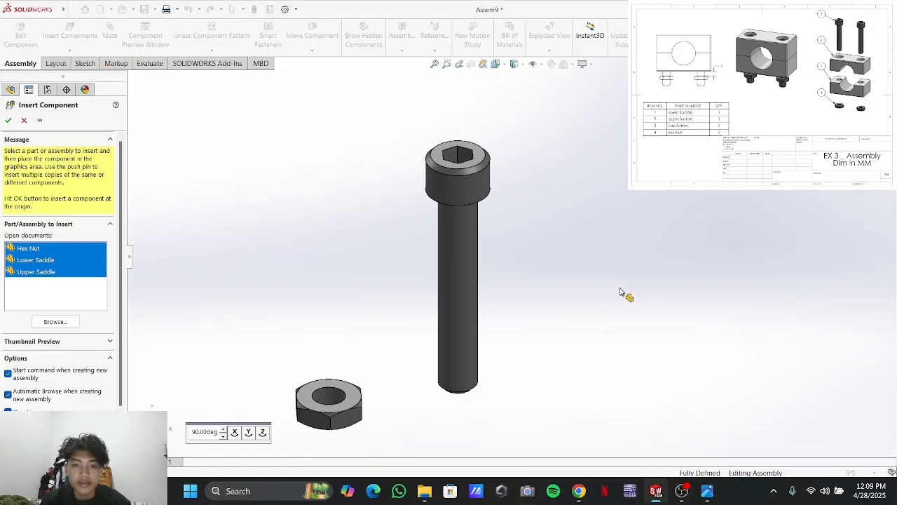
left_click(612, 249)
left_click(622, 181)
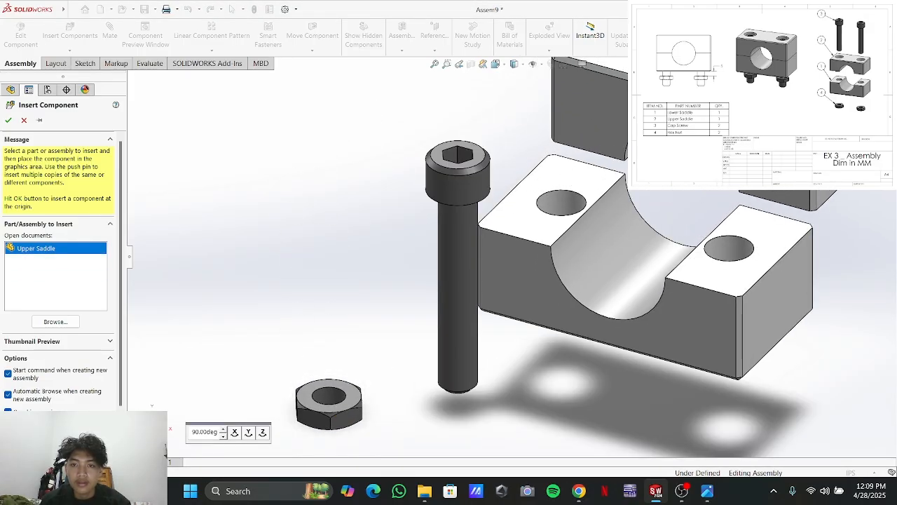
left_click(715, 97)
scroll(684, 223, "down", 4)
scroll(688, 220, "up", 6)
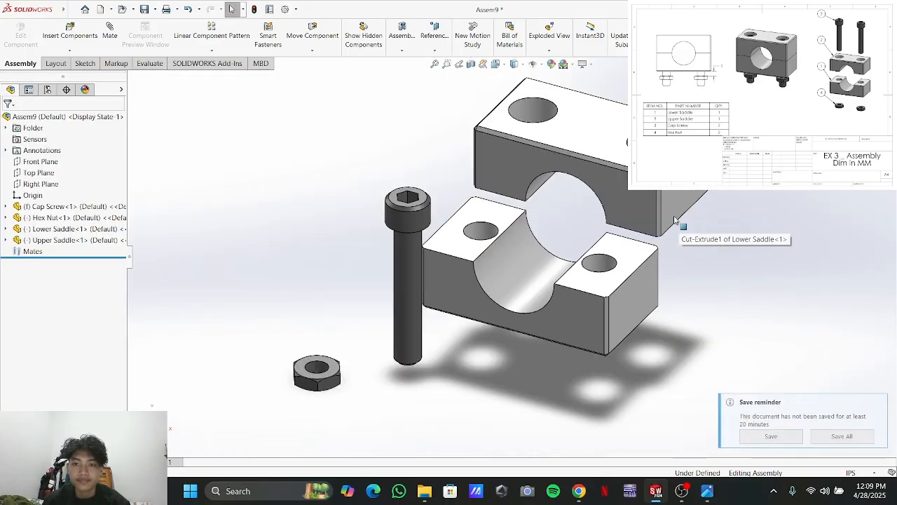
Read the EX 3 _ Assembly drawing in the browser for its part quantities, dimension units and nut spacing
key("alt+Tab")
key("alt+Tab")
key("alt+Tab")
key("alt+Tab")
key("alt+Tab")
key("alt+Tab")
key("alt+Tab")
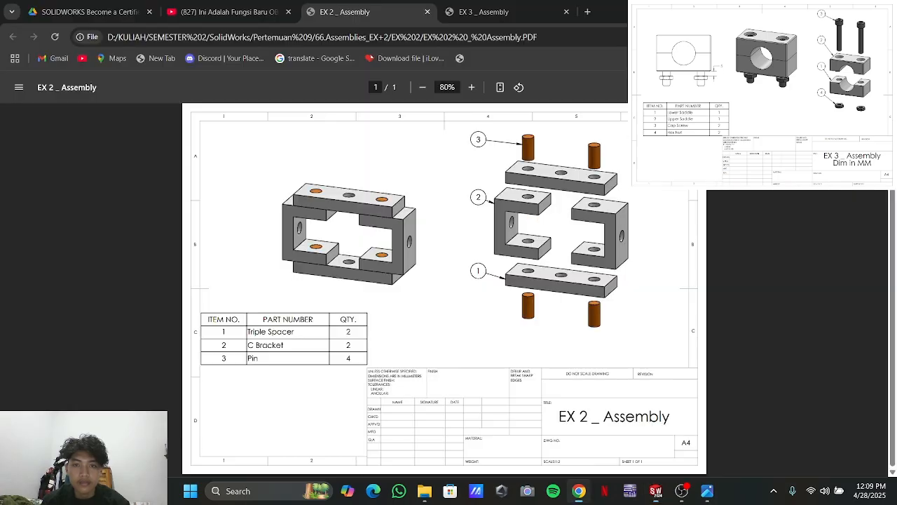
left_click(468, 12)
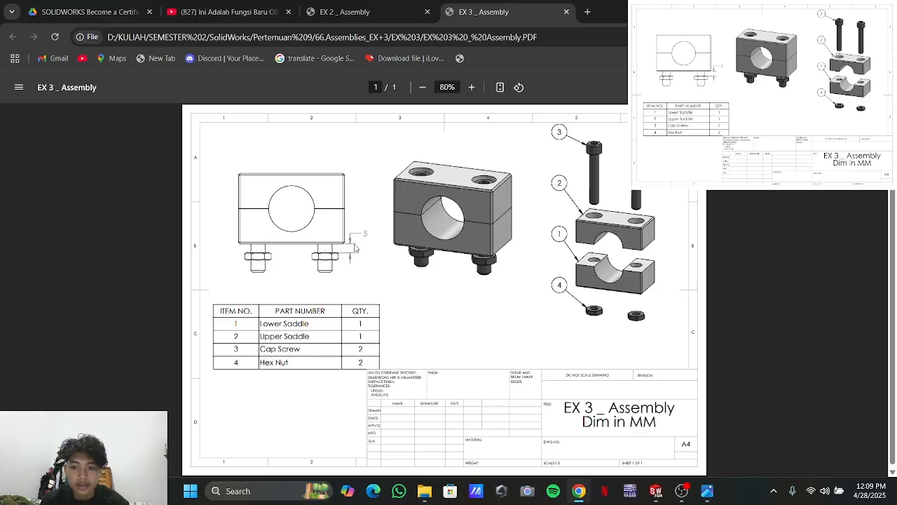
Return to the SOLIDWORKS assembly and set its unit system to MMGS (millimeter, gram, second)
key("alt+Tab")
left_click(851, 473)
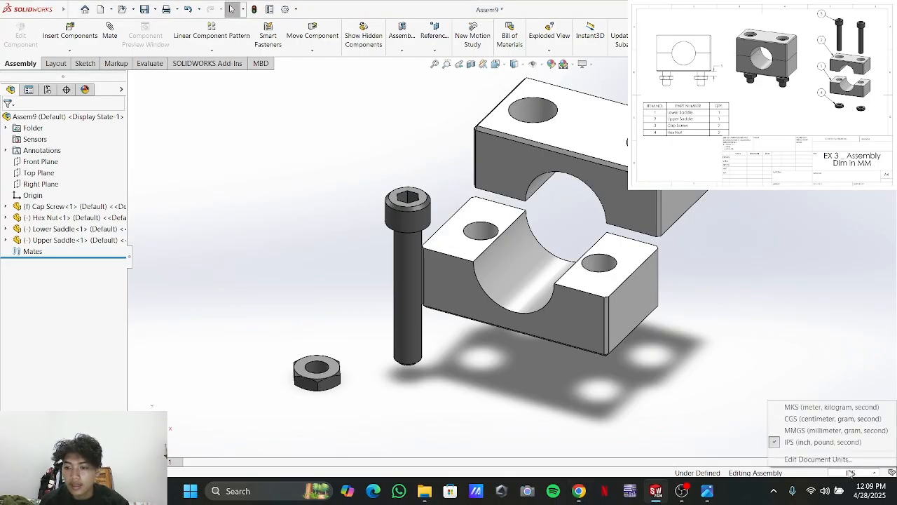
left_click(828, 430)
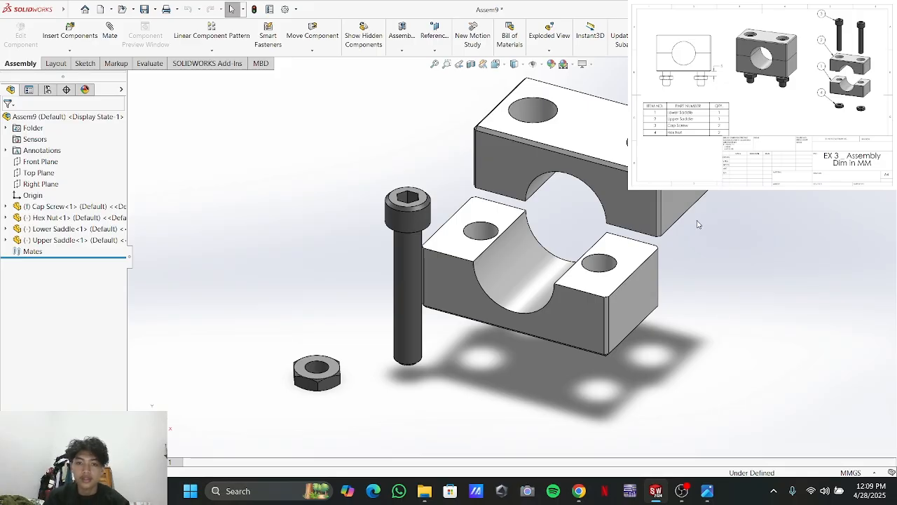
Mate the Upper Saddle's flat underside coincident with the Lower Saddle's top face
scroll(659, 219, "down", 3)
middle_click_drag(659, 218, 616, 189)
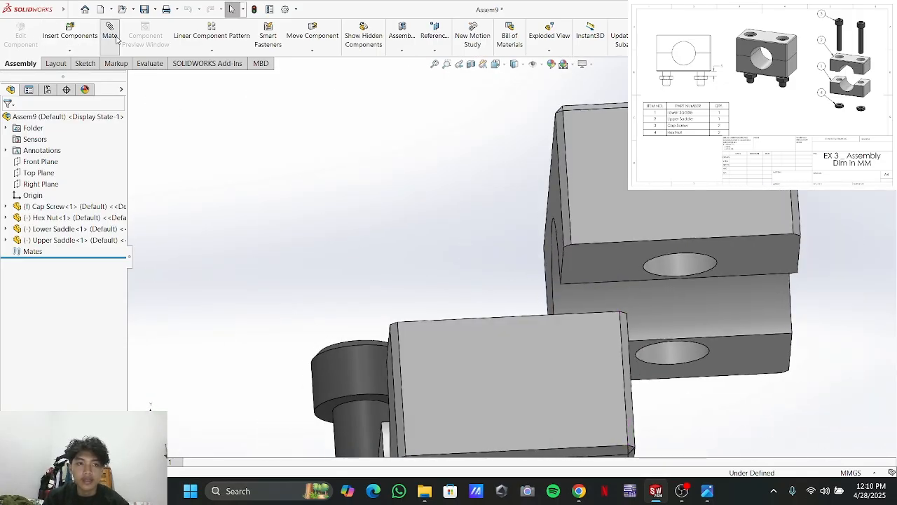
left_click(610, 267)
middle_click_drag(610, 266, 545, 330)
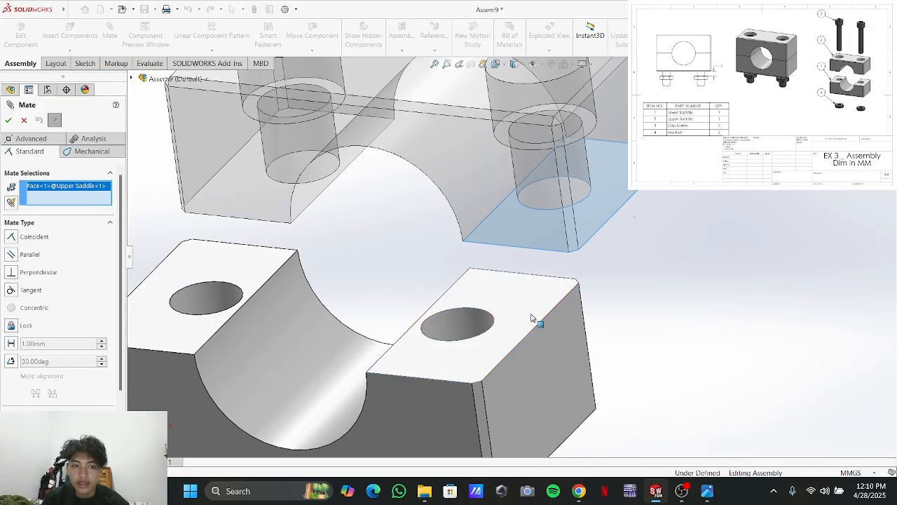
left_click(500, 287)
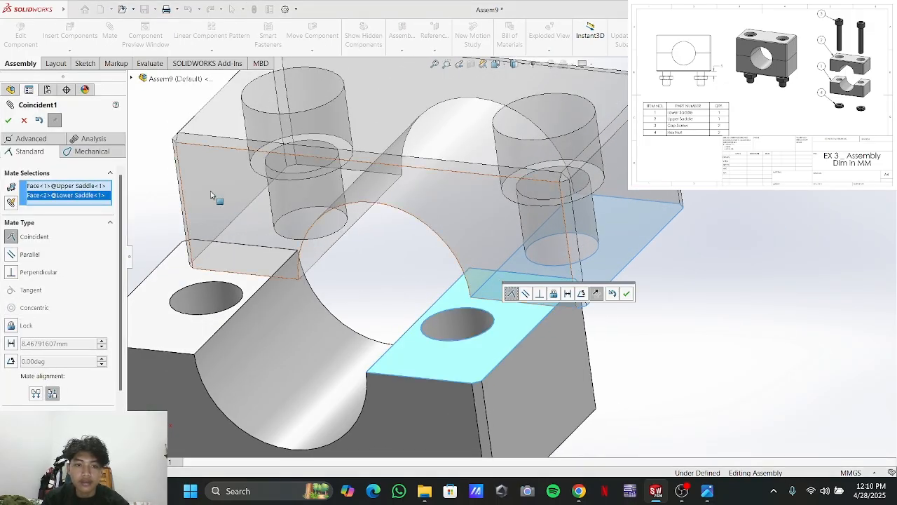
left_click(8, 120)
middle_click_drag(358, 349, 353, 275)
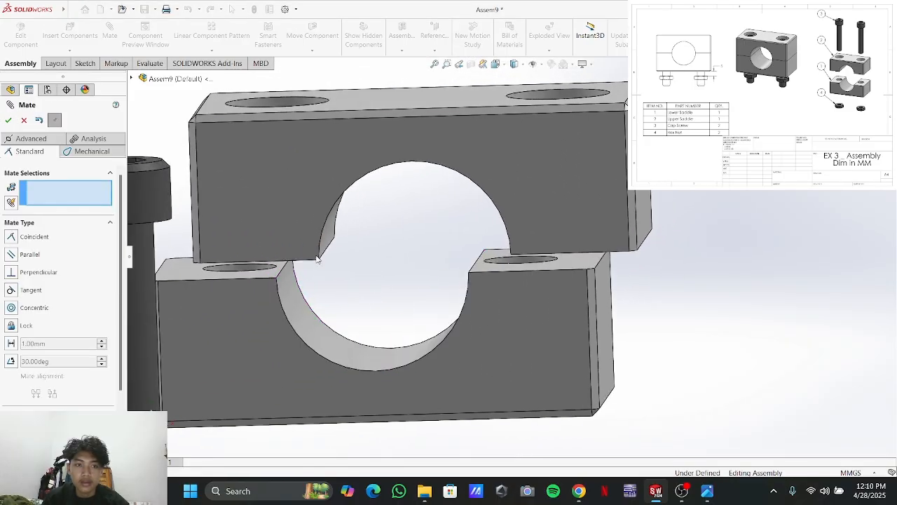
left_click(8, 120)
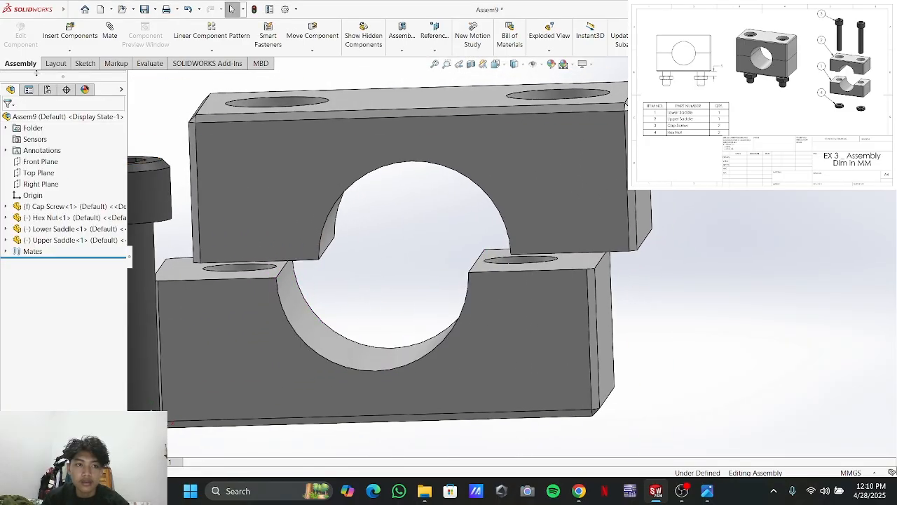
left_click(70, 31)
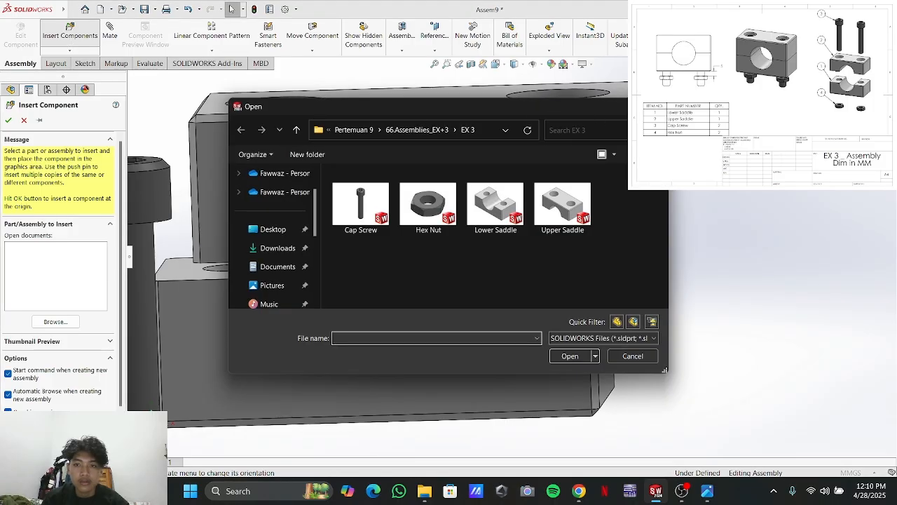
key("Escape")
left_click(24, 120)
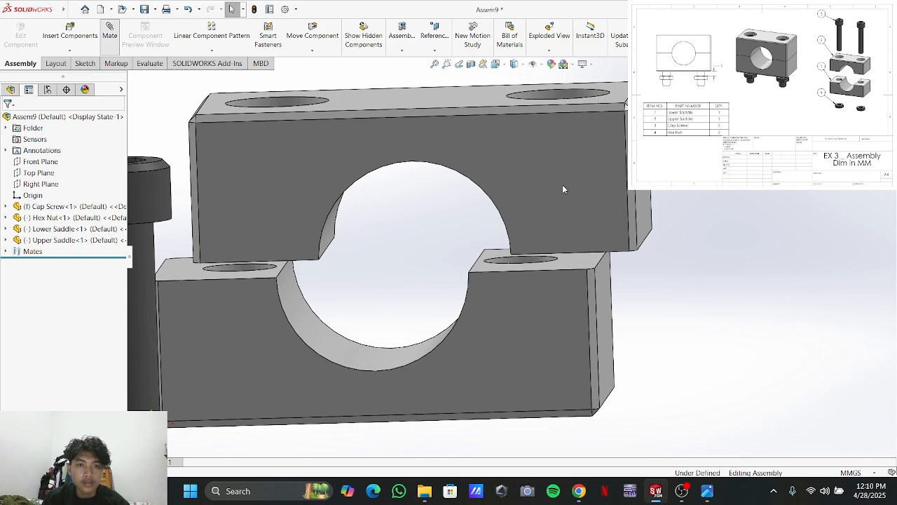
Mate the front faces of the Upper Saddle and the Lower Saddle coincident
left_click(578, 195)
left_click(527, 324)
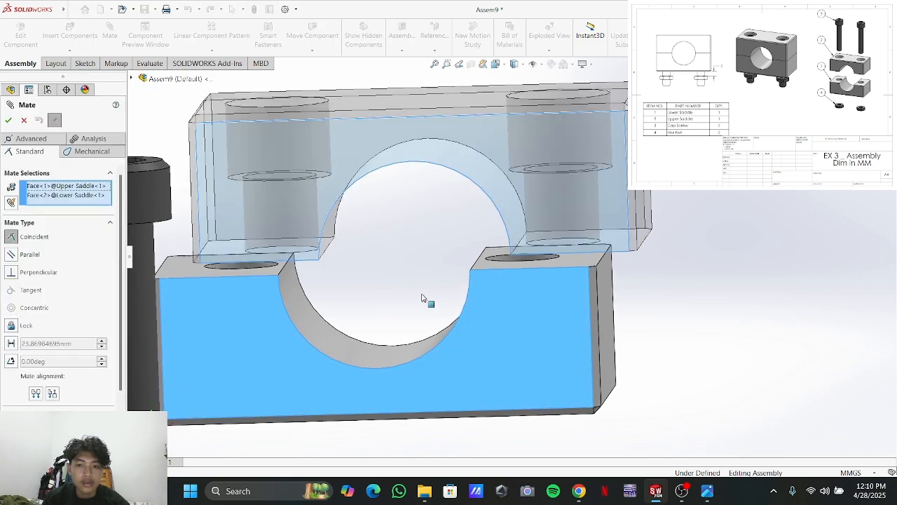
left_click(8, 120)
Mate the matching end faces of the Upper Saddle and the Lower Saddle coincident
middle_click_drag(679, 260, 597, 261)
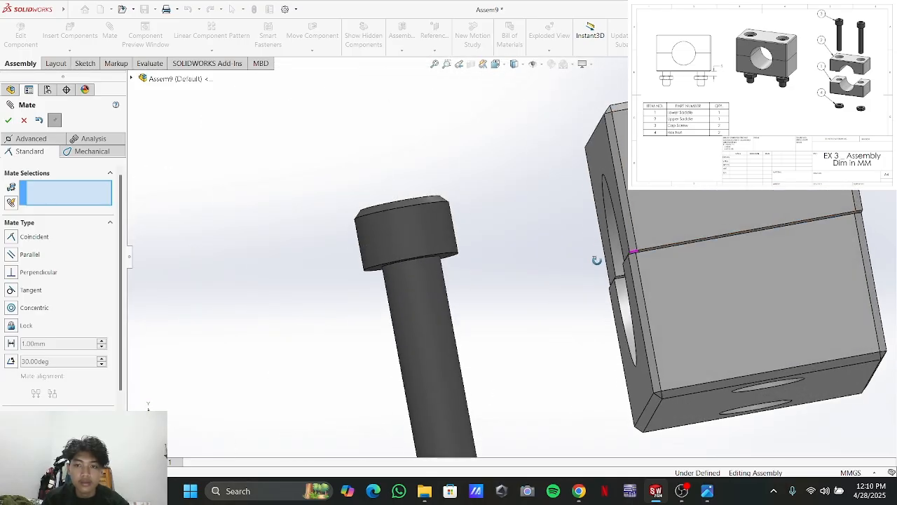
left_click(677, 205)
left_click(706, 295)
left_click(9, 120)
Move the mated saddle block and examine it with the Cap Screw and Hex Nut from several angles
middle_click_drag(293, 154, 371, 131)
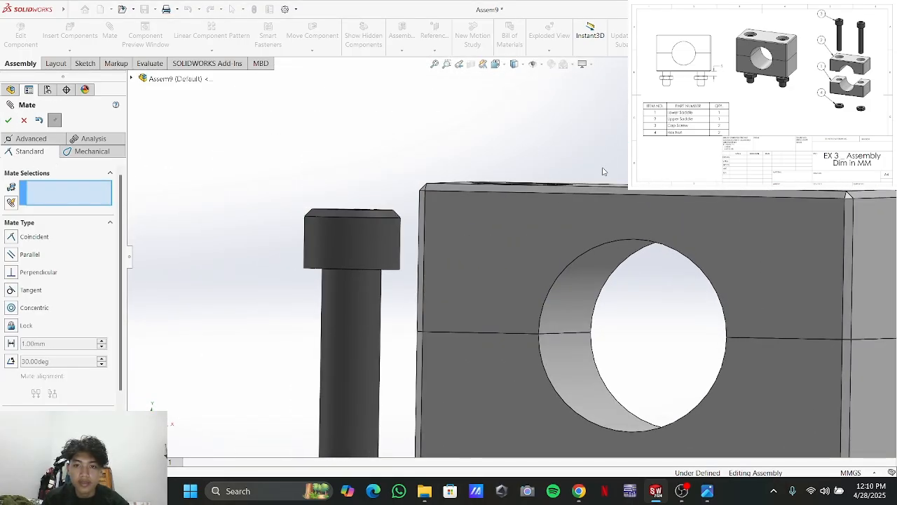
scroll(771, 223, "down", 4)
scroll(771, 269, "up", 5)
left_click_drag(671, 279, 668, 238)
scroll(603, 288, "up", 2)
middle_click_drag(477, 129, 491, 290)
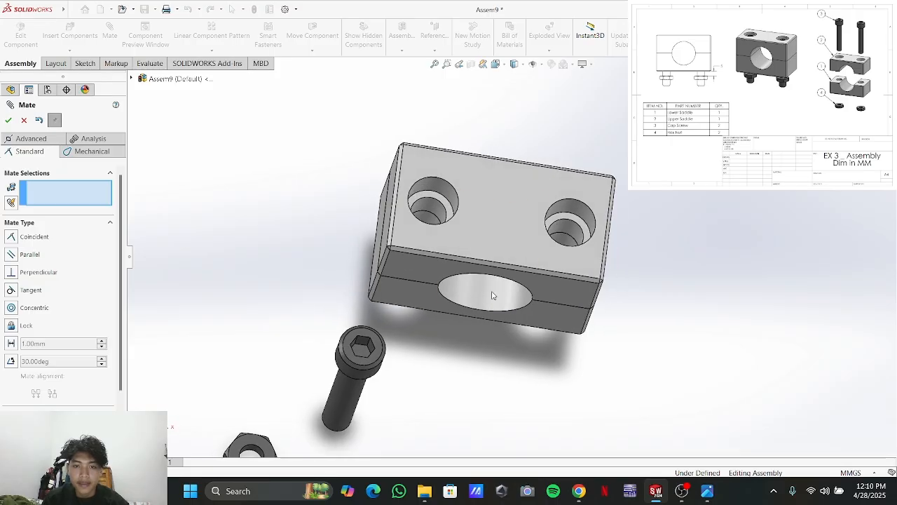
scroll(446, 361, "up", 2)
scroll(447, 352, "down", 4)
scroll(447, 348, "up", 3)
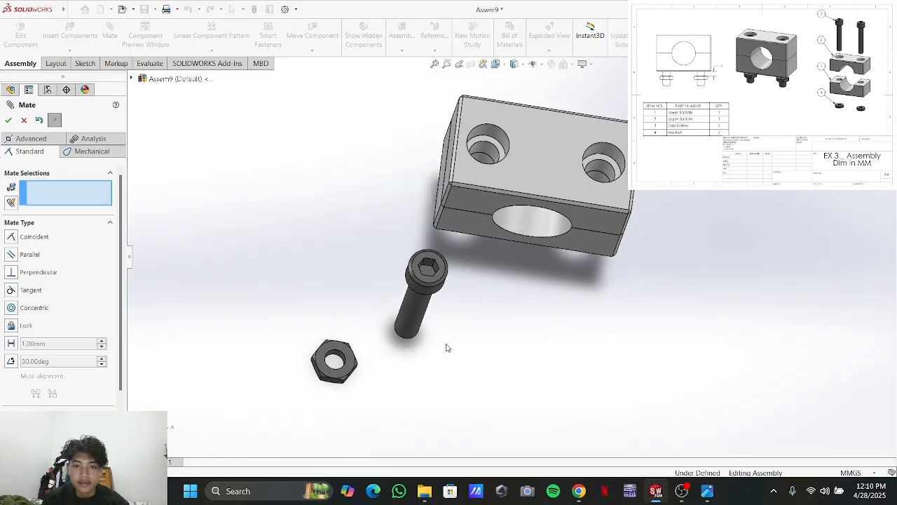
left_click(8, 119)
Create a second copy of the Cap Screw beside the original
middle_click_drag(515, 203, 577, 240)
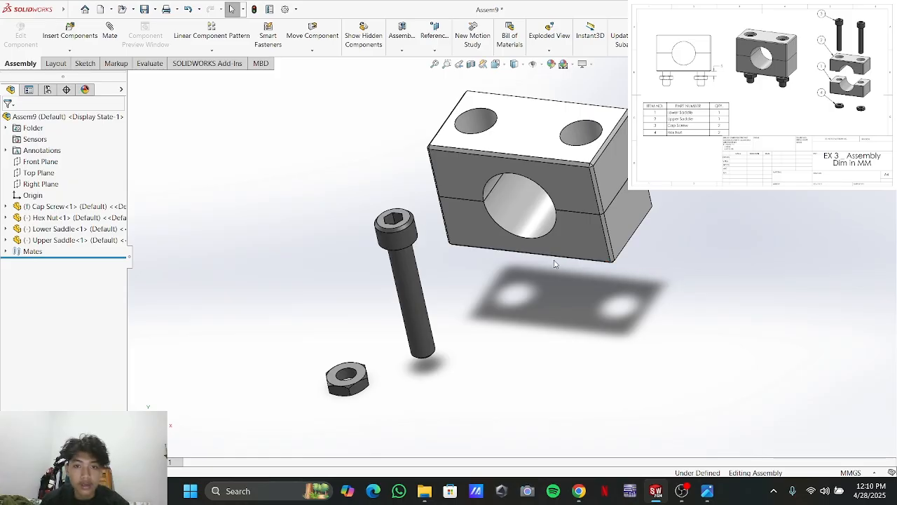
middle_click_drag(554, 306, 573, 290)
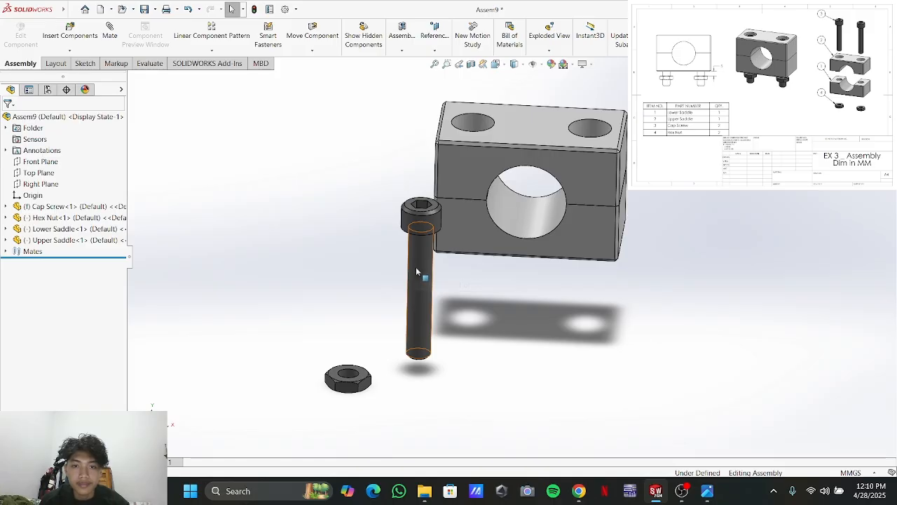
left_click_drag(428, 279, 318, 255, "ctrl")
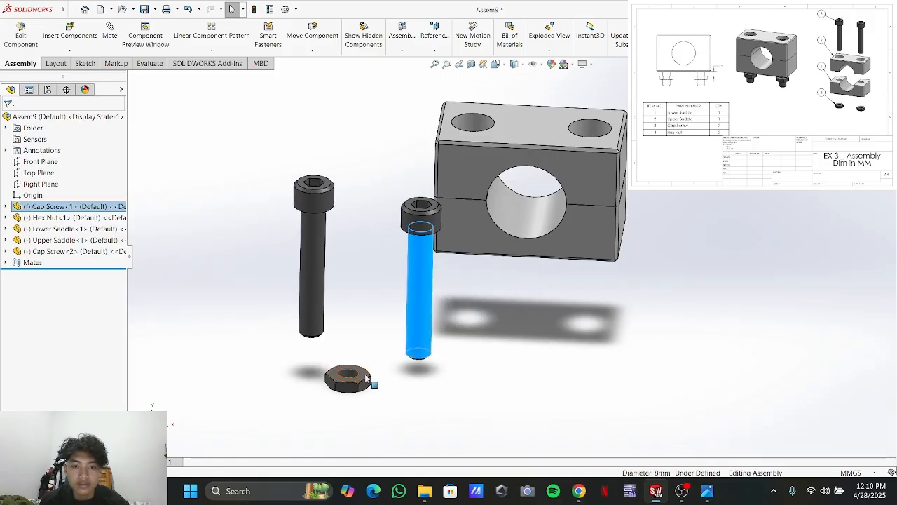
Create a second copy of the Hex Nut beside the original
left_click_drag(365, 378, 509, 391, "ctrl")
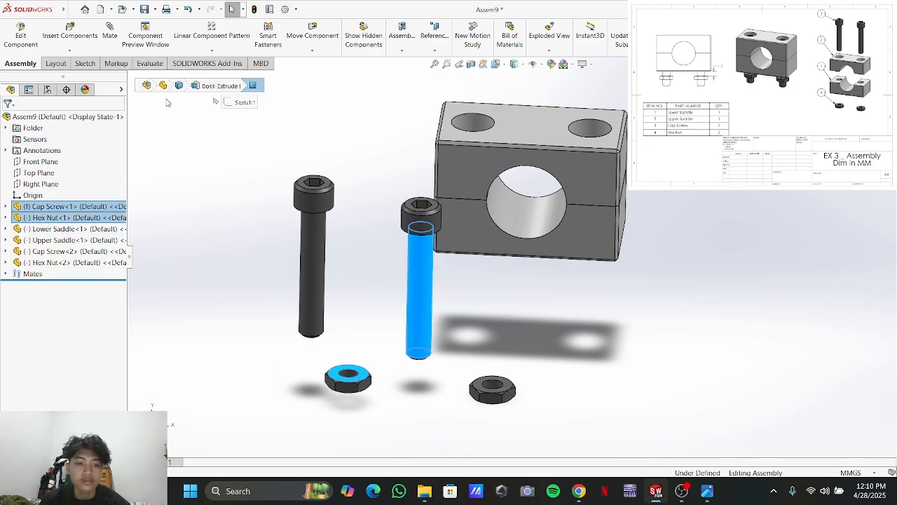
left_click(183, 132)
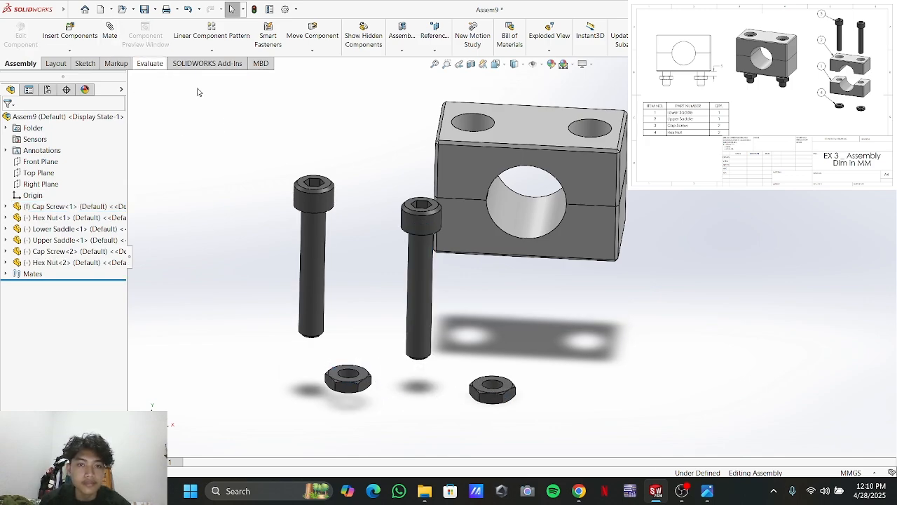
scroll(331, 175, "up", 1)
scroll(336, 176, "down", 2)
scroll(463, 181, "up", 4)
scroll(722, 289, "down", 2)
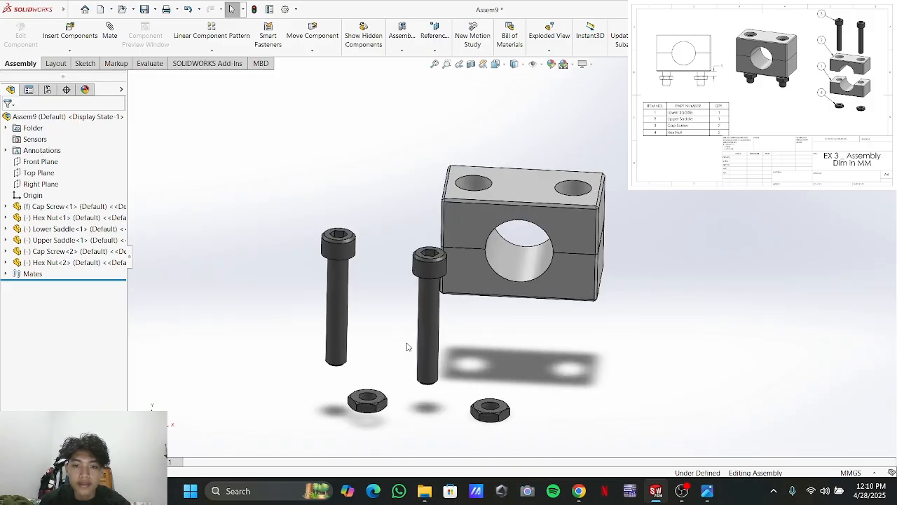
Mate the original Hex Nut's hole concentric with the copied Cap Screw's shaft and slide the nut along it
scroll(419, 336, "down", 4)
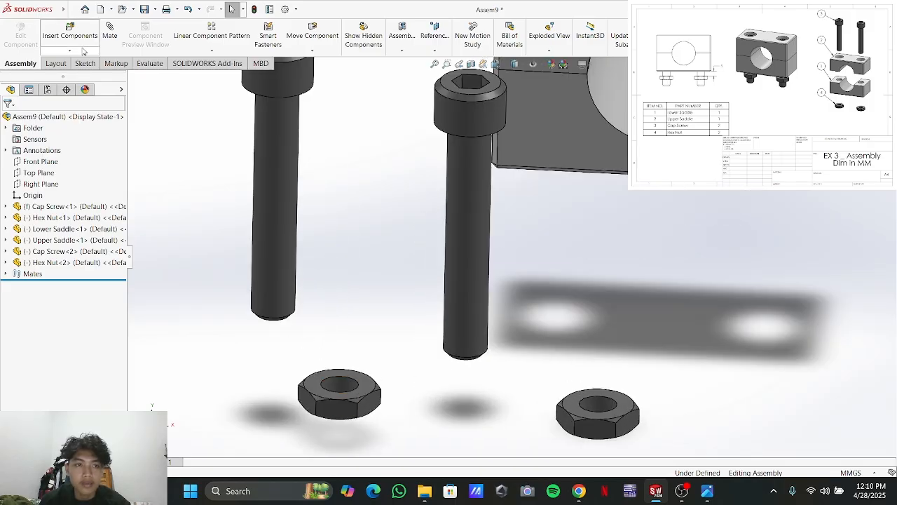
key("m")
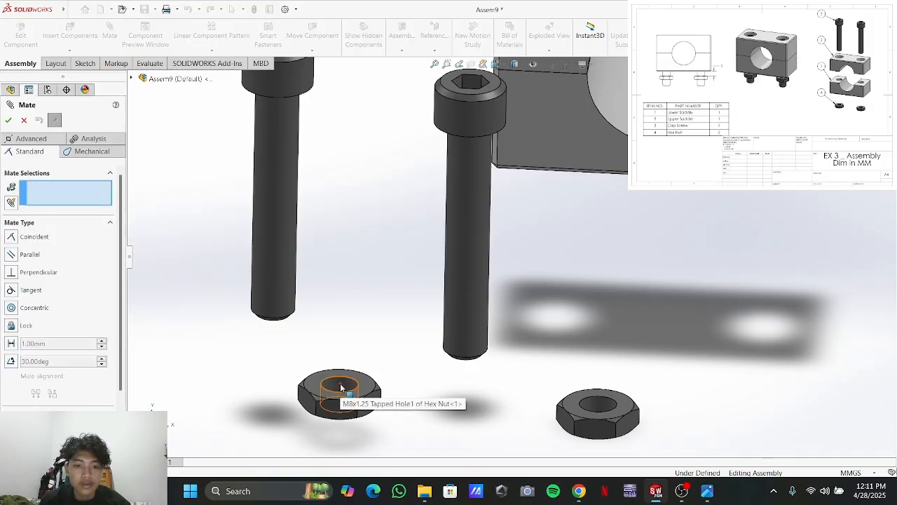
left_click(340, 387)
middle_click_drag(293, 370, 353, 194)
left_click(353, 195)
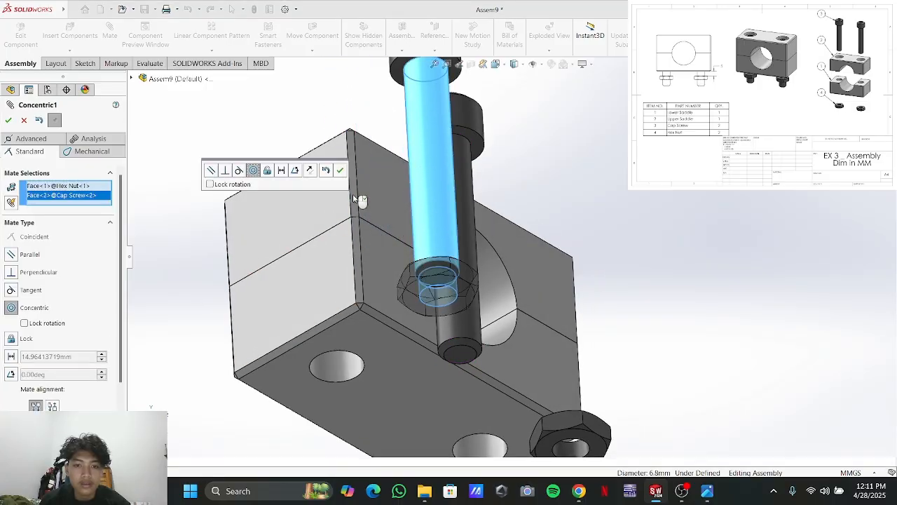
middle_click_drag(609, 197, 446, 302)
scroll(430, 323, "down", 3)
scroll(429, 325, "up", 5)
scroll(465, 377, "down", 2)
scroll(467, 377, "up", 1)
middle_click_drag(466, 378, 426, 398)
scroll(427, 398, "up", 3)
scroll(499, 342, "down", 2)
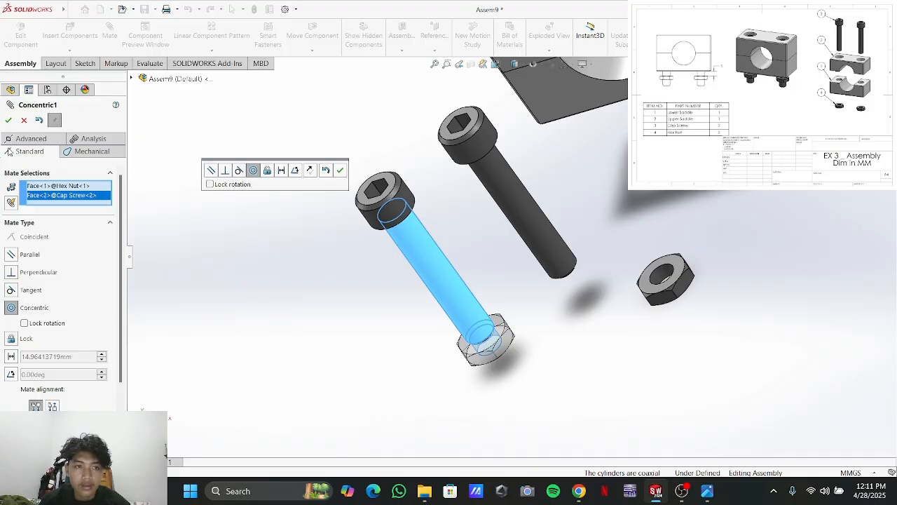
left_click(10, 120)
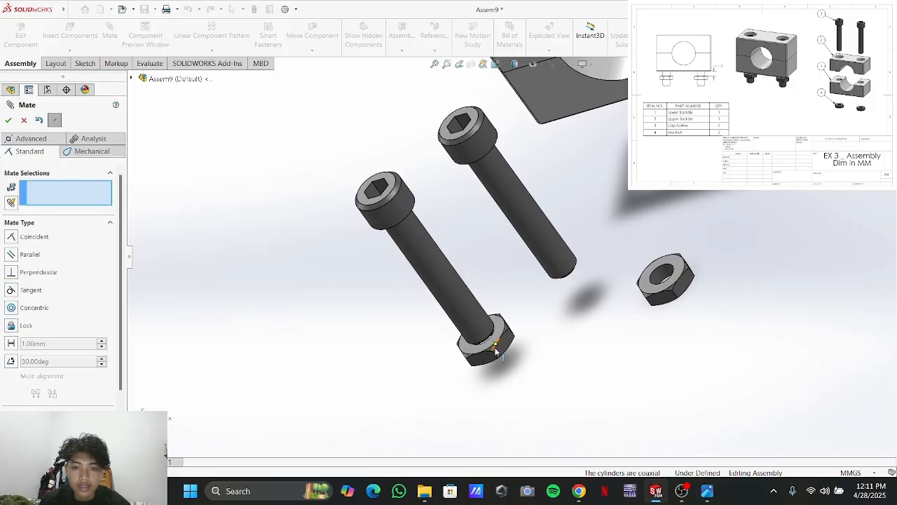
left_click(7, 122)
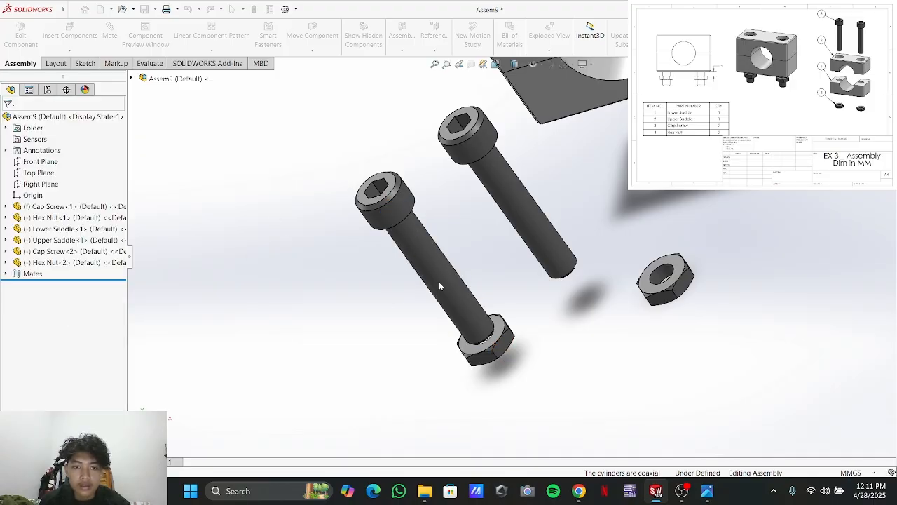
left_click_drag(500, 344, 426, 290)
Mate the copied Hex Nut's hole concentric with the original Cap Screw's shaft
middle_click_drag(525, 327, 458, 221)
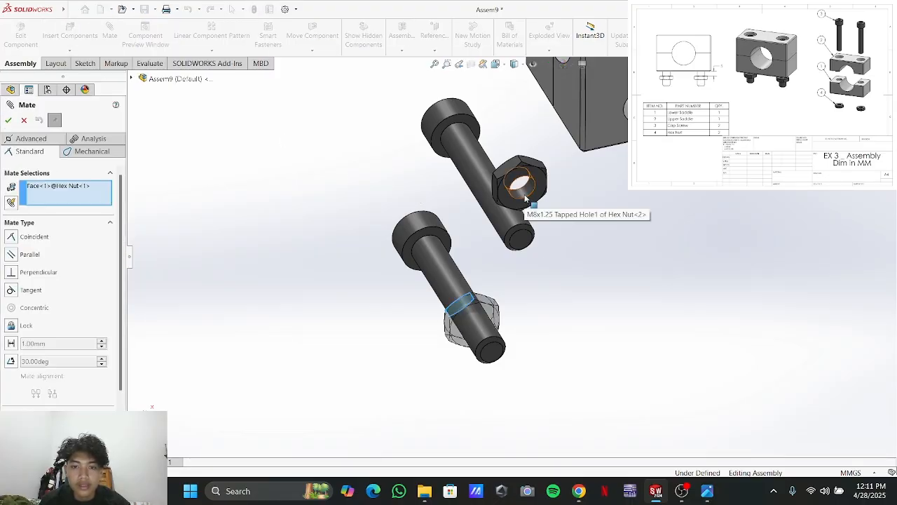
right_click(61, 185)
left_click(96, 187)
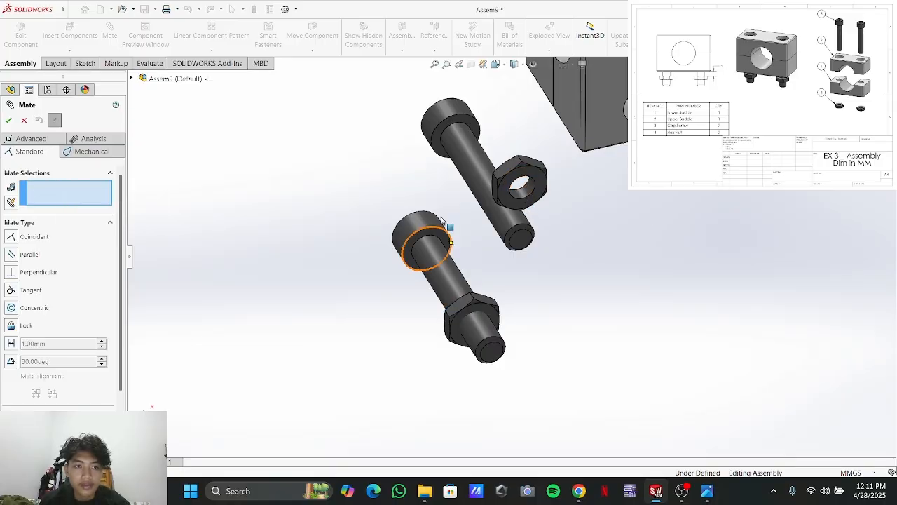
left_click(520, 191)
left_click(500, 220)
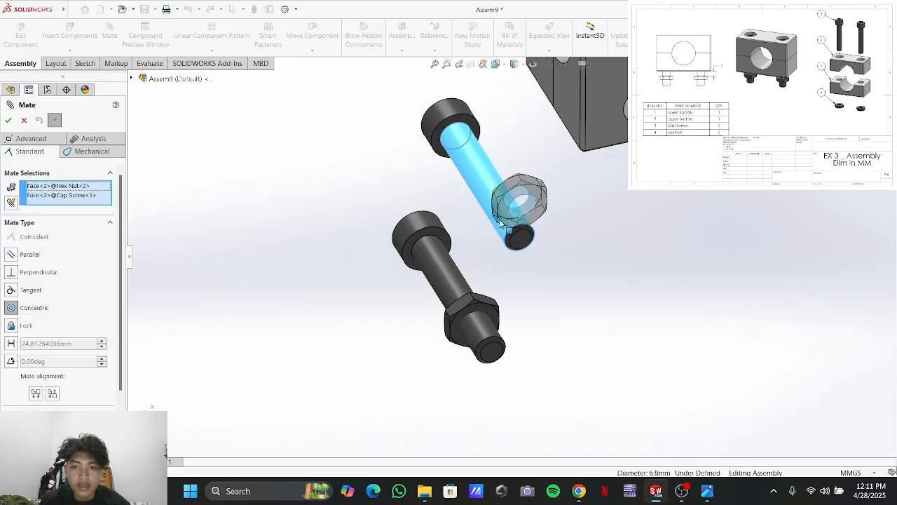
left_click(7, 123)
scroll(385, 201, "down", 2)
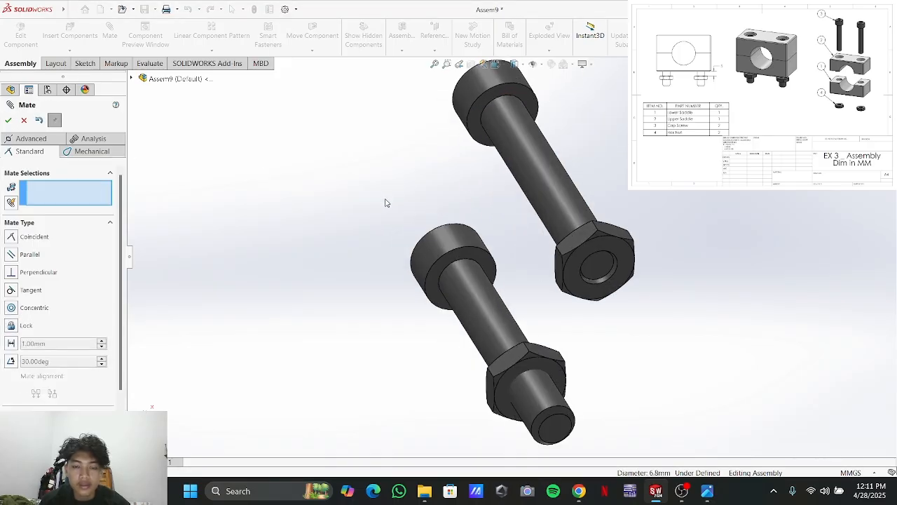
Mate the copied Cap Screw's shaft concentric with one of the Upper Saddle's bolt holes
scroll(602, 216, "up", 2)
middle_click_drag(603, 216, 617, 294)
scroll(559, 188, "down", 2)
scroll(559, 188, "up", 5)
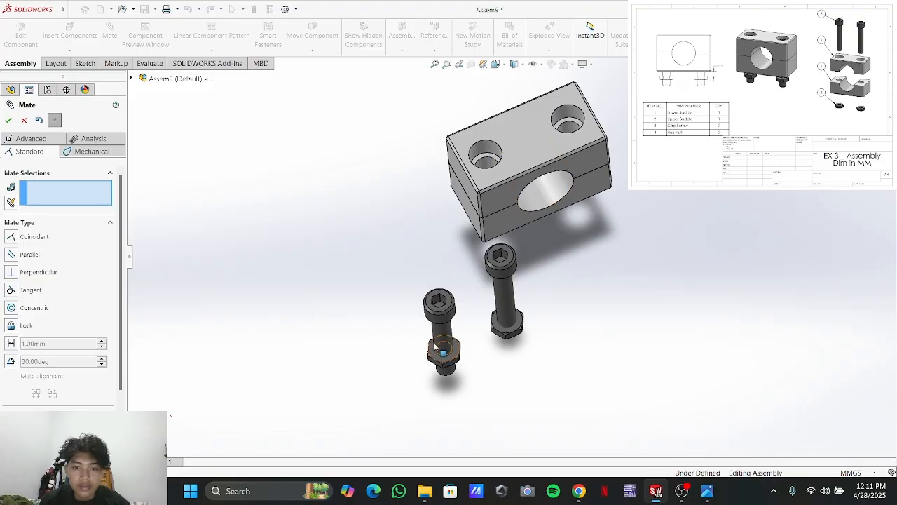
left_click(440, 347)
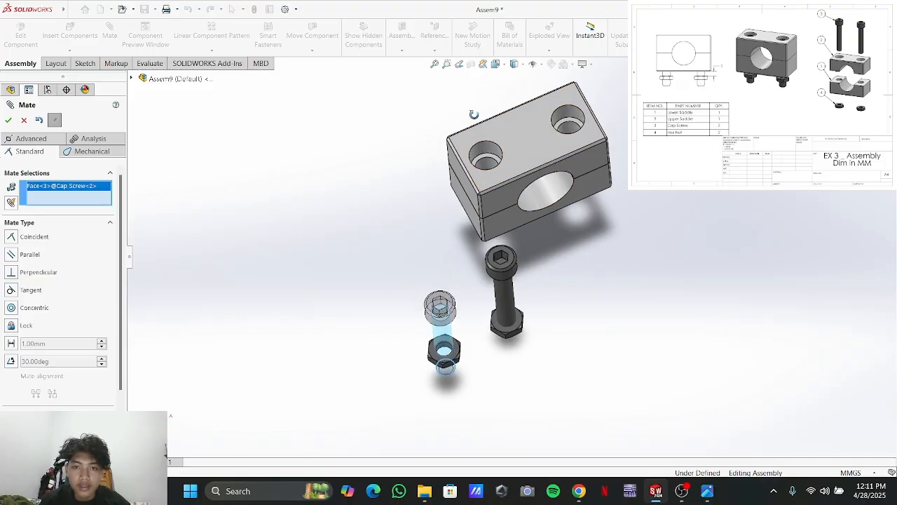
scroll(491, 171, "down", 5)
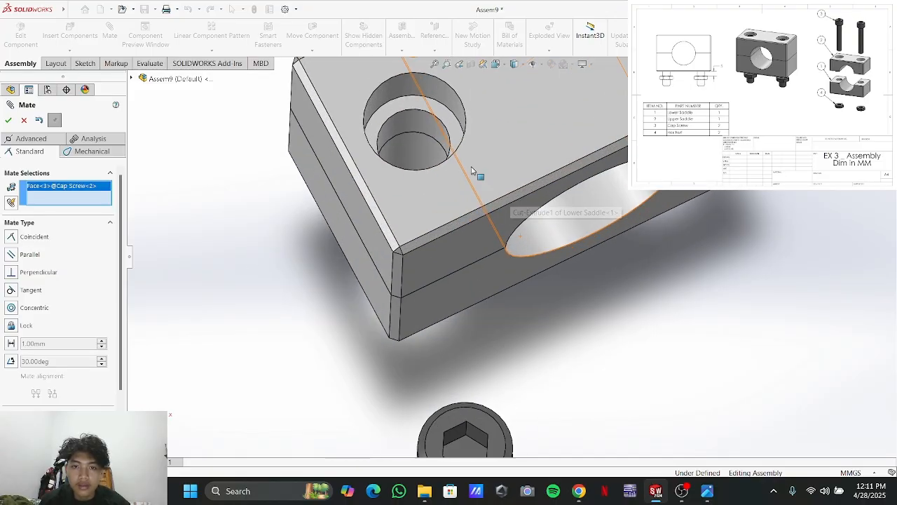
left_click(407, 119)
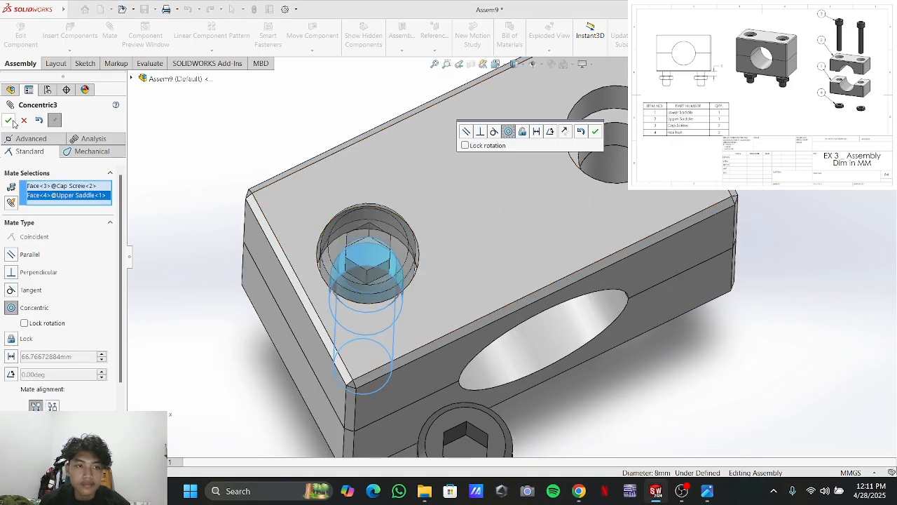
left_click(8, 120)
scroll(491, 364, "down", 5)
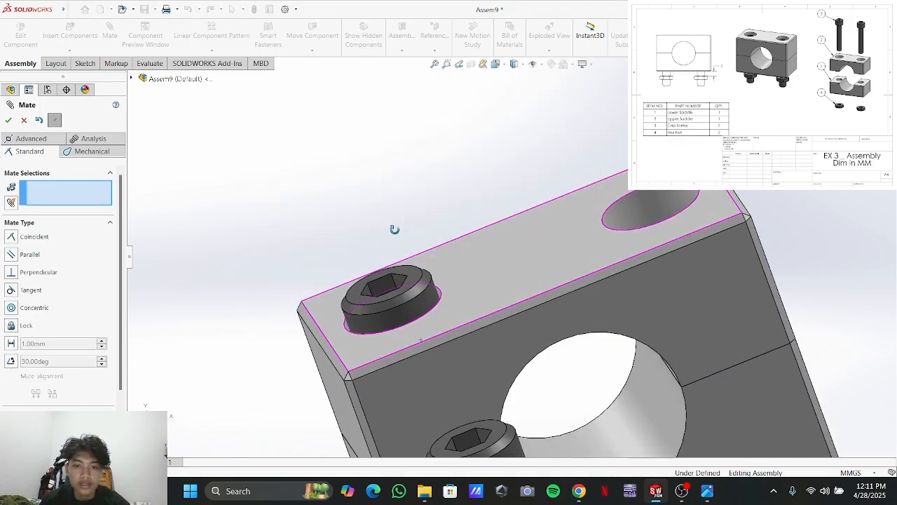
Mate the original Cap Screw's shaft concentric with the remaining bolt hole of the Upper Saddle
scroll(499, 368, "up", 5)
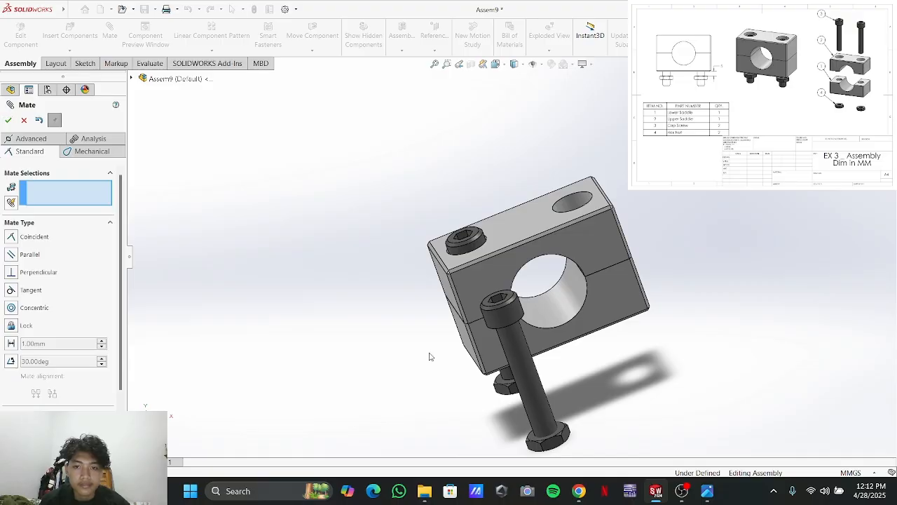
left_click(533, 391)
scroll(558, 223, "down", 3)
middle_click_drag(572, 226, 573, 300)
left_click(582, 177)
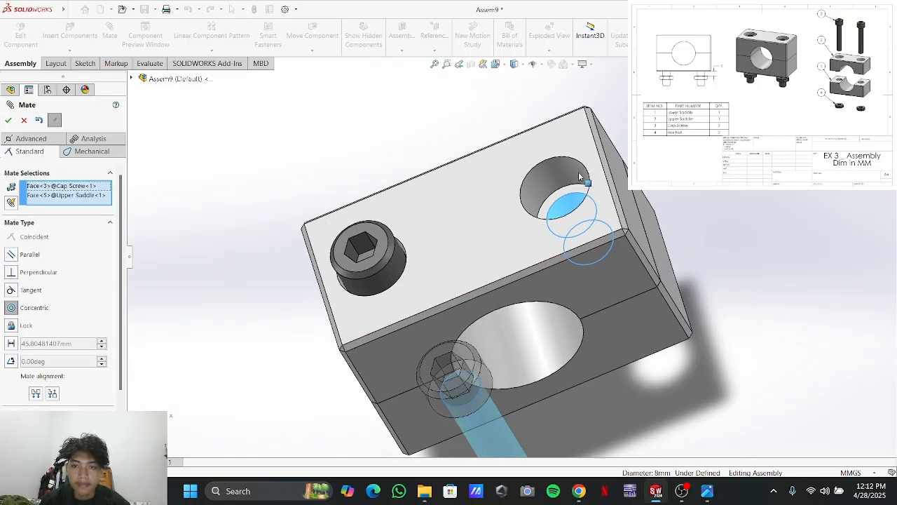
left_click(8, 120)
middle_click_drag(413, 379, 377, 315)
scroll(419, 390, "up", 3)
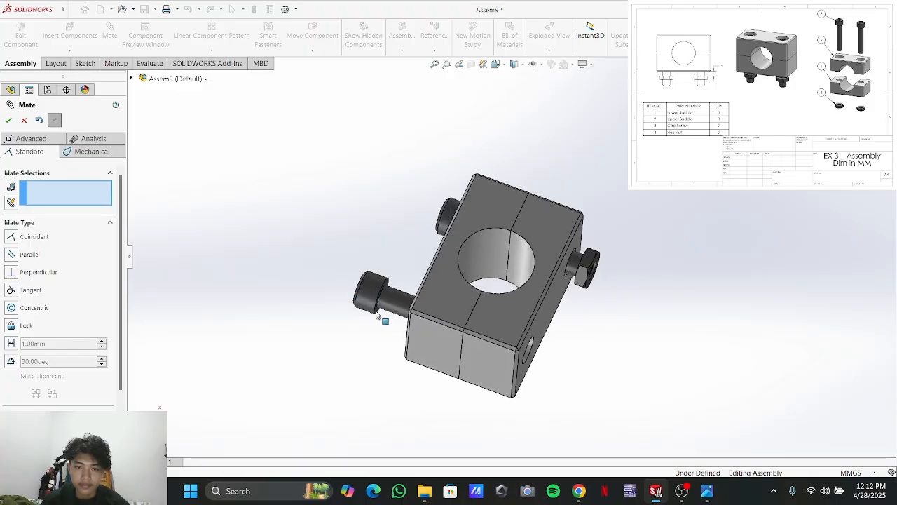
left_click(9, 121)
Slide the copied Cap Screw into its bolt hole so its tip protrudes below the Lower Saddle
left_click_drag(392, 303, 484, 344)
scroll(643, 383, "down", 3)
scroll(625, 425, "up", 6)
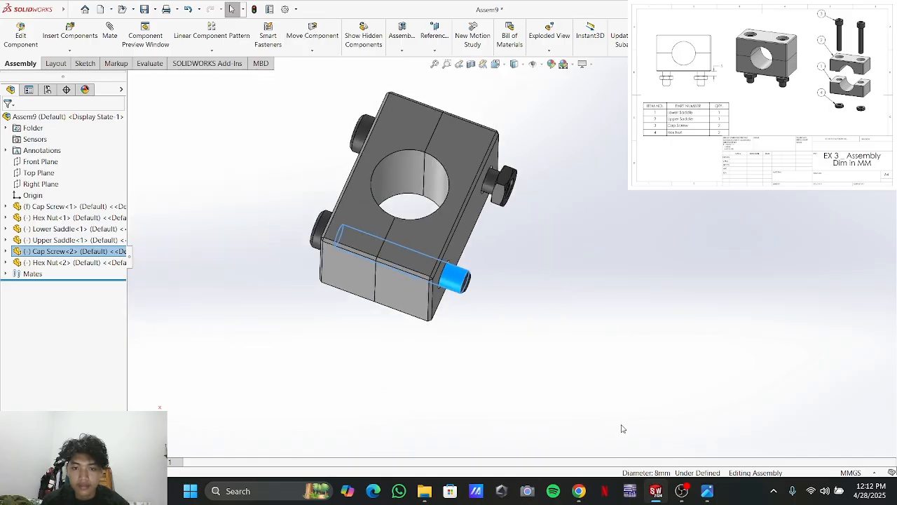
scroll(478, 339, "down", 3)
scroll(487, 198, "down", 5)
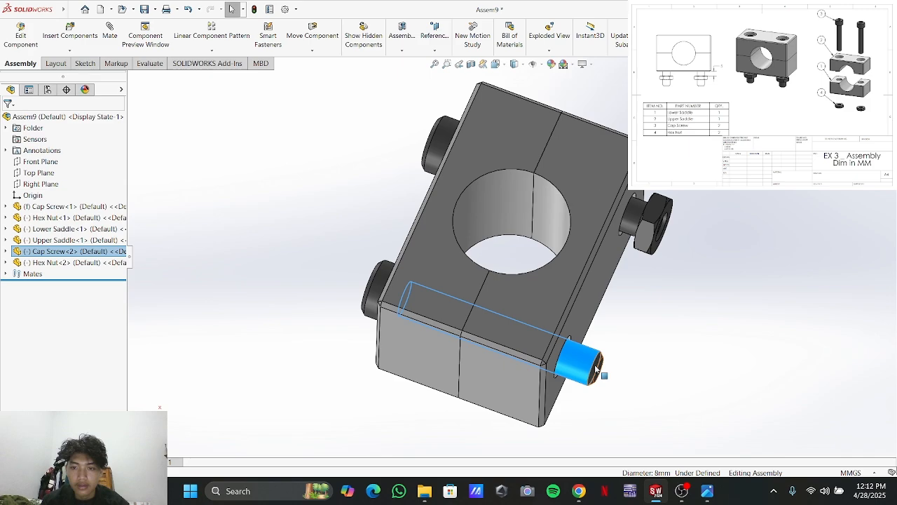
Pull the copied Cap Screw back out and move its Hex Nut out of the hole, clear of the Lower Saddle
left_click_drag(569, 361, 286, 272)
middle_click_drag(601, 286, 640, 331)
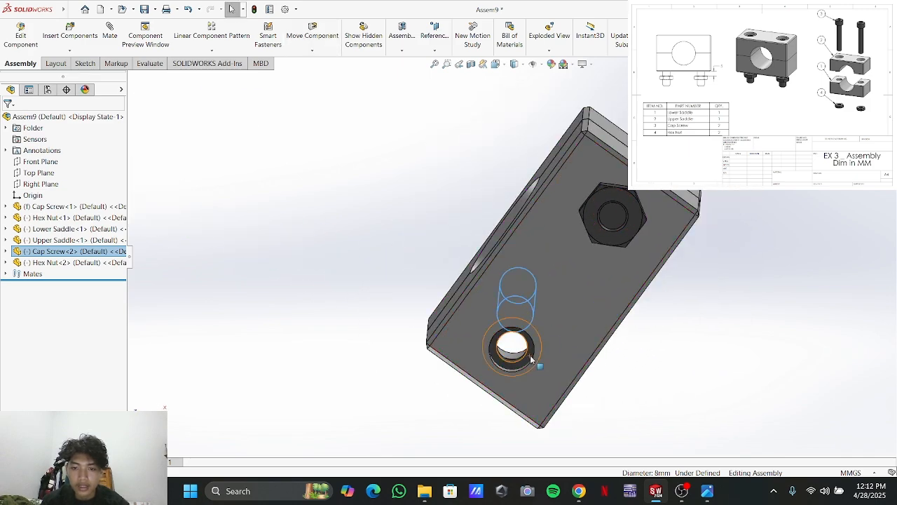
left_click(530, 355)
left_click_drag(526, 363, 564, 442)
middle_click_drag(493, 298, 330, 267)
Push the copied Cap Screw back through both saddles and slide its Hex Nut onto the protruding end
left_click(321, 265)
left_click_drag(322, 265, 528, 391, "alt")
scroll(528, 392, "down", 2)
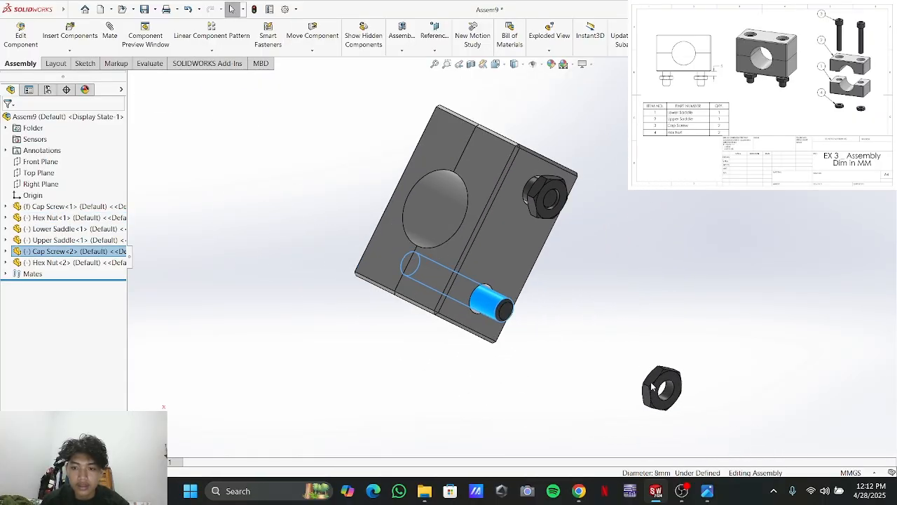
left_click_drag(659, 390, 551, 340, "alt")
left_click(580, 347)
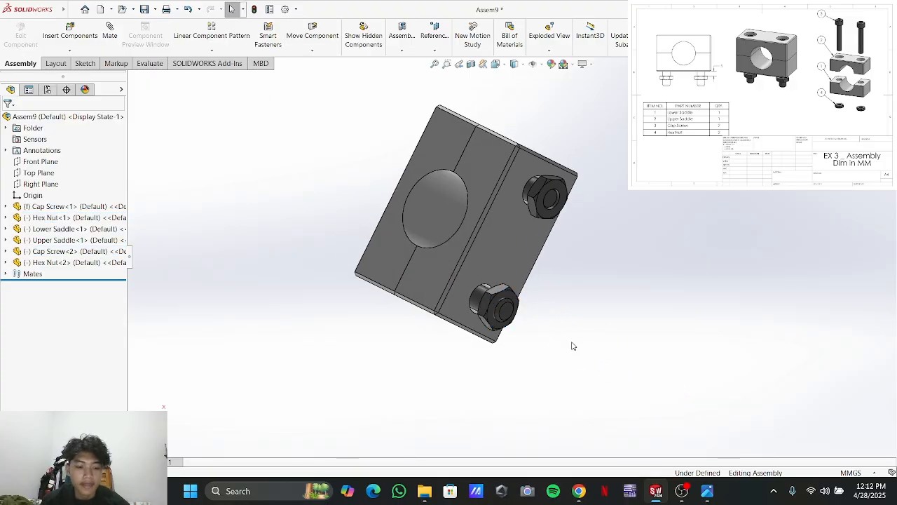
Switch to the browser to check the screw and nut positions in the EX 3 _ Assembly drawing, then return to SOLIDWORKS
key("alt+Tab")
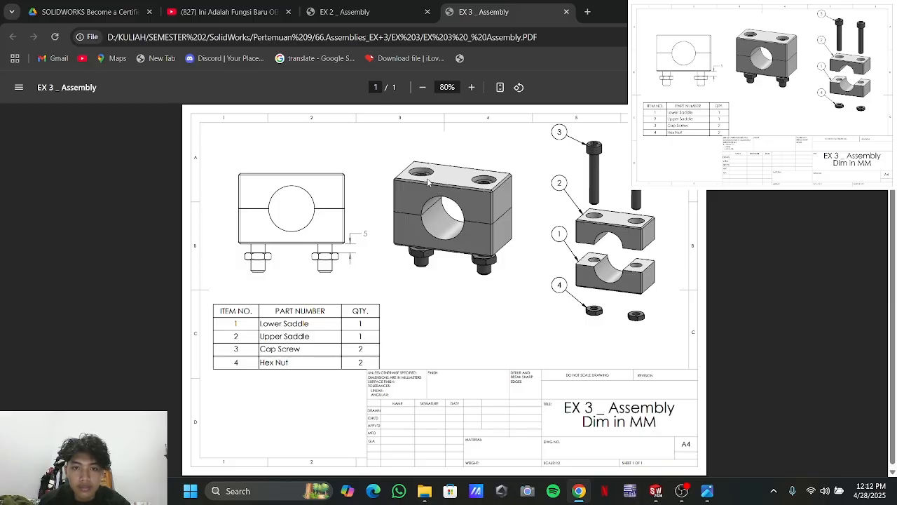
key("alt+Tab")
middle_click_drag(316, 208, 417, 270)
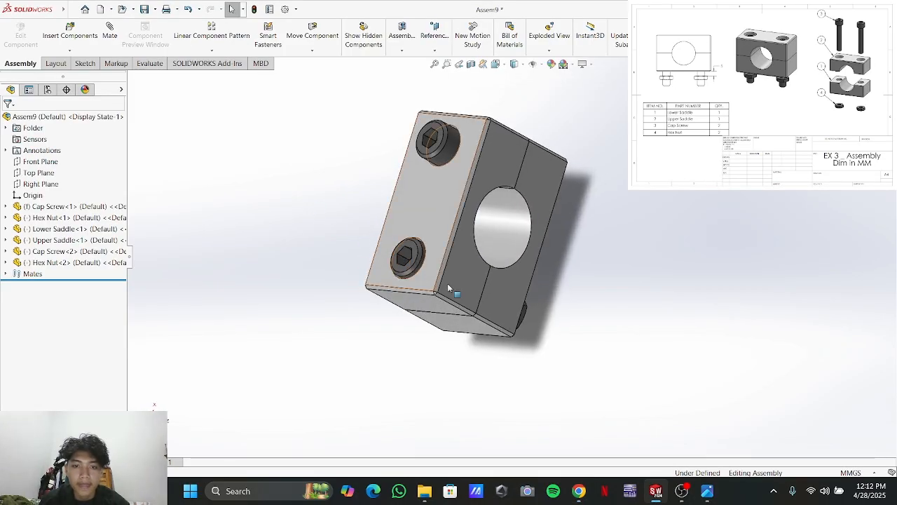
Pull the copied Cap Screw partly out of the Upper Saddle to expose the underside of its head
left_click(419, 254)
left_click_drag(419, 254, 267, 214)
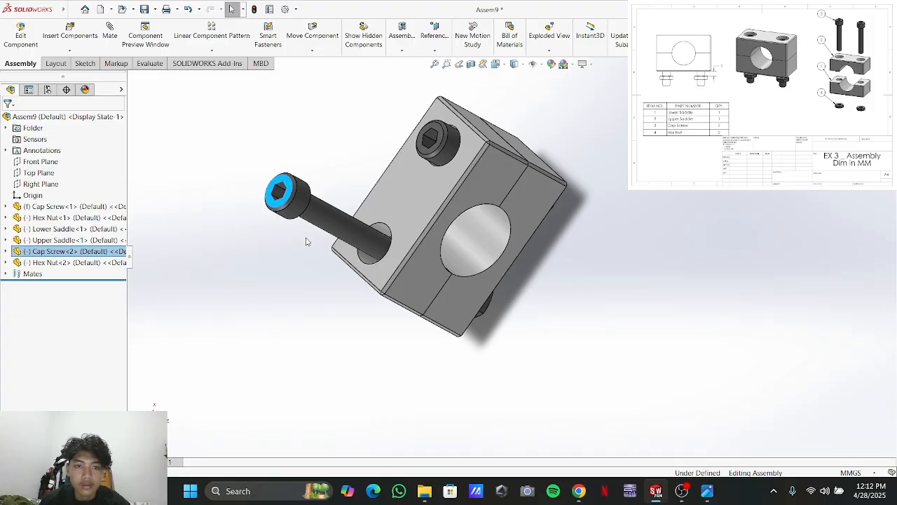
scroll(305, 243, "up", 2)
middle_click_drag(352, 264, 261, 220)
left_click(390, 302)
scroll(412, 212, "down", 3)
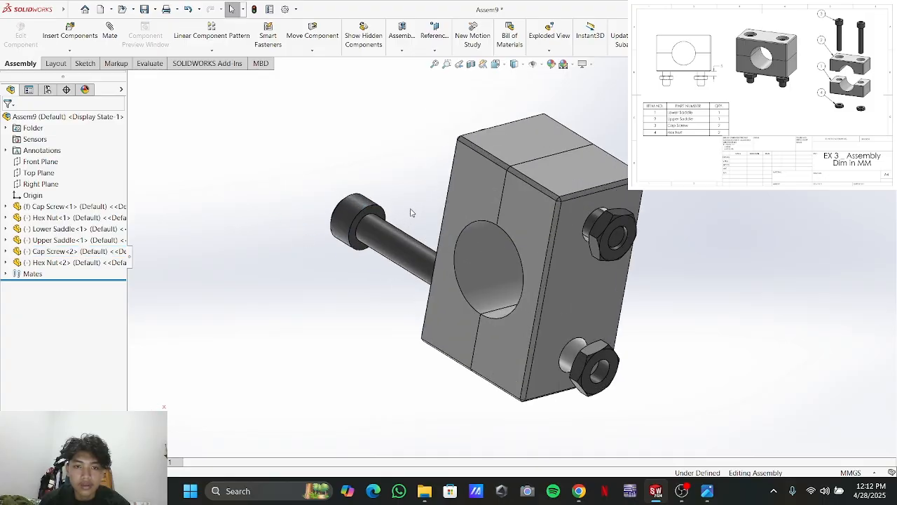
Mate the underside of the copied Cap Screw's head coincident with the counterbore floor in the Upper Saddle
scroll(273, 156, "down", 2)
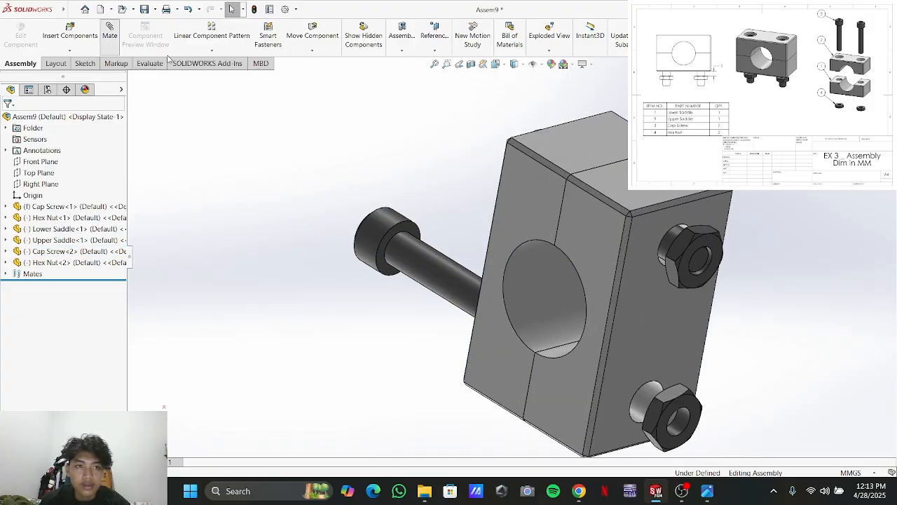
left_click(384, 249)
middle_click_drag(384, 249, 506, 334)
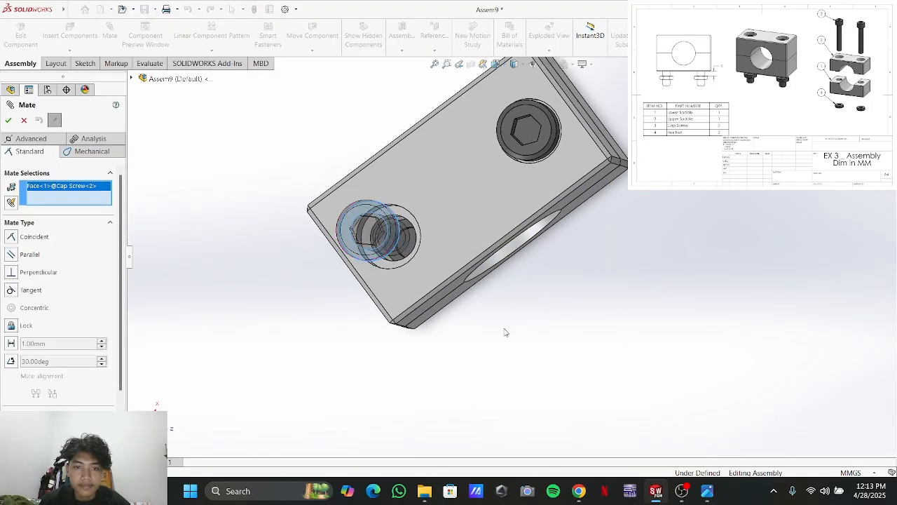
left_click(411, 223)
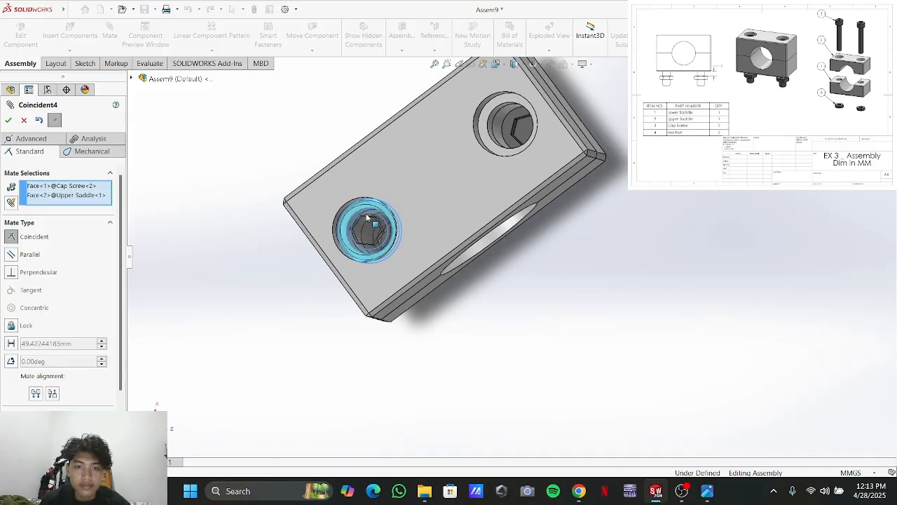
left_click(9, 120)
middle_click_drag(601, 325, 591, 223)
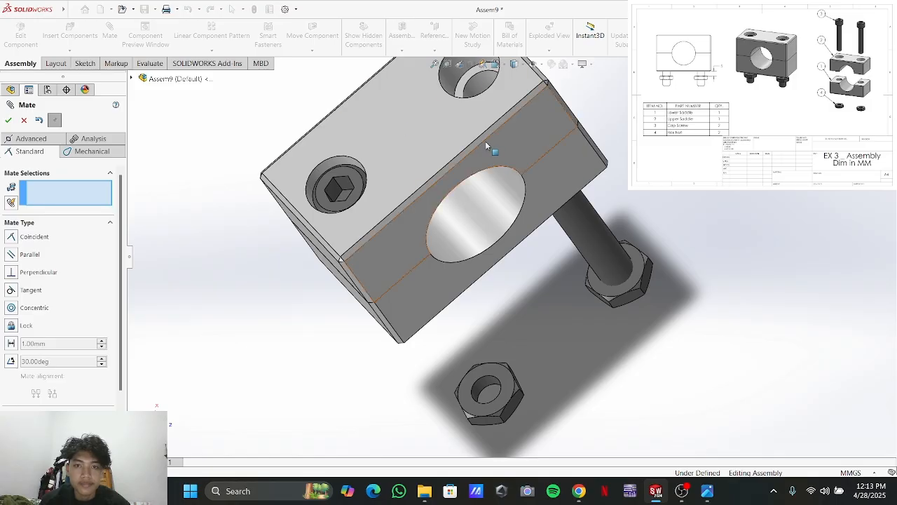
scroll(486, 145, "up", 2)
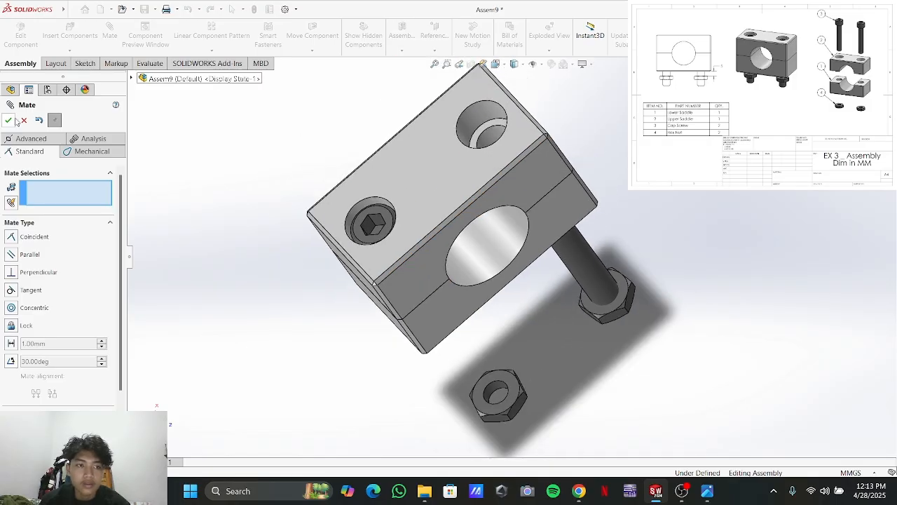
Try to pull the original Cap Screw out of the saddles to expose its head
key("Escape")
left_click(580, 268)
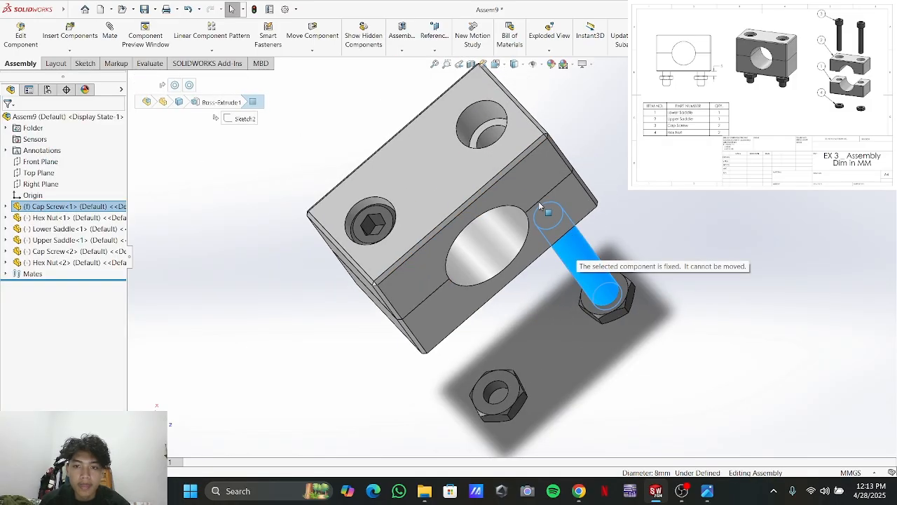
left_click_drag(578, 268, 538, 382)
scroll(498, 154, "down", 2)
scroll(567, 245, "down", 2)
middle_click_drag(552, 213, 585, 273)
left_click(462, 117)
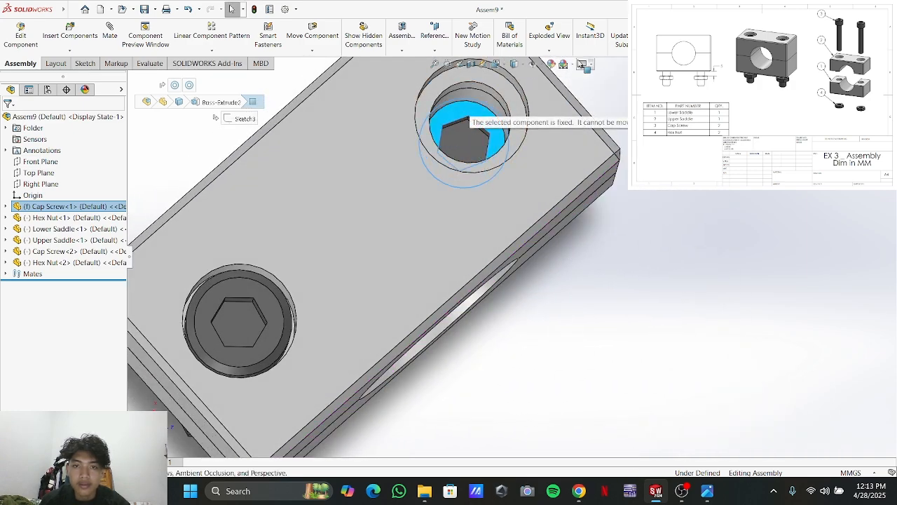
key("Escape")
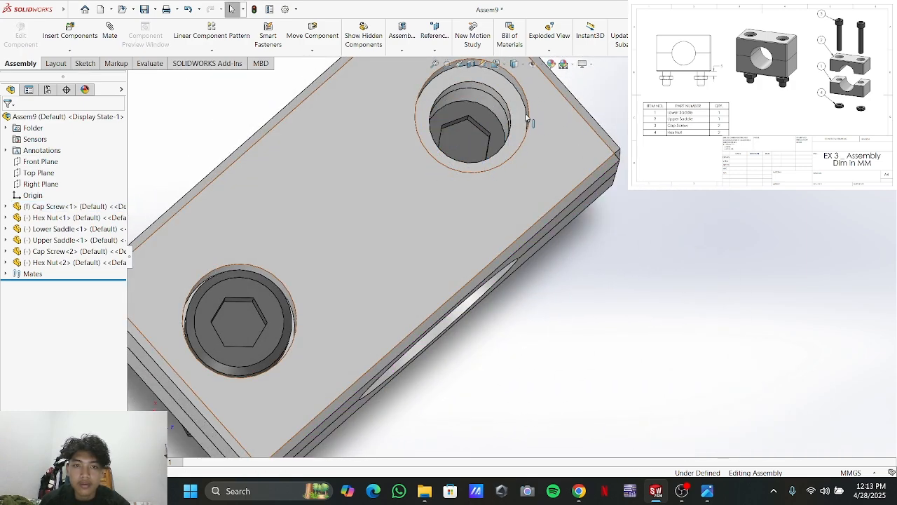
Mate the underside of the original Cap Screw's head coincident with the counterbore floor in the Upper Saddle
left_click(487, 112)
middle_click_drag(487, 112, 427, 145)
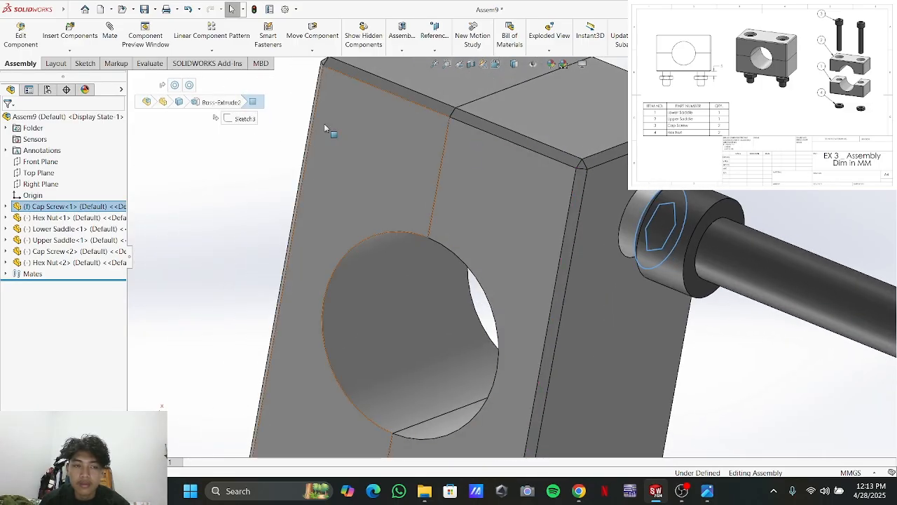
left_click(109, 32)
right_click(85, 187)
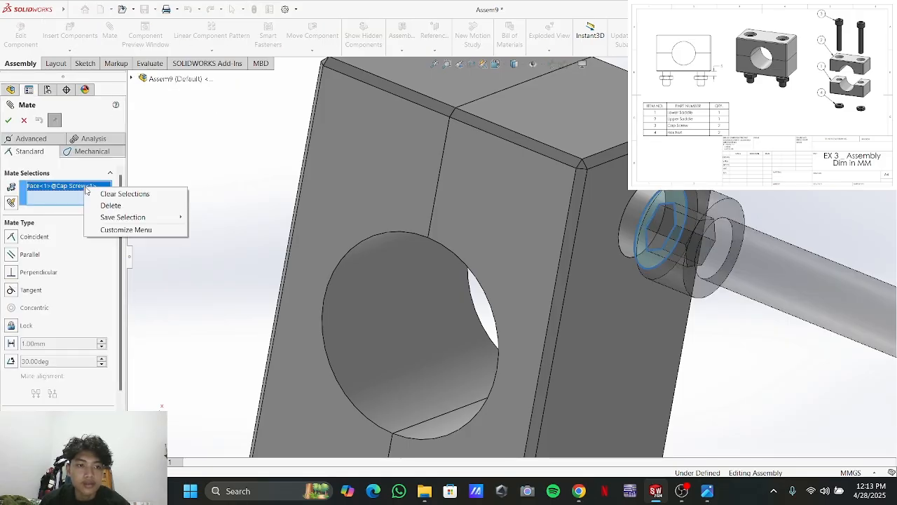
left_click(111, 206)
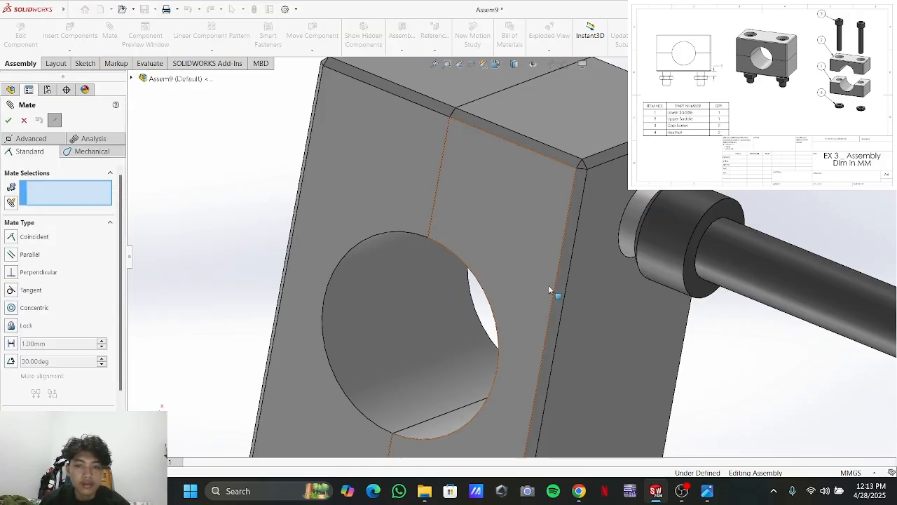
left_click(691, 266)
middle_click_drag(270, 186, 300, 163)
left_click(332, 120)
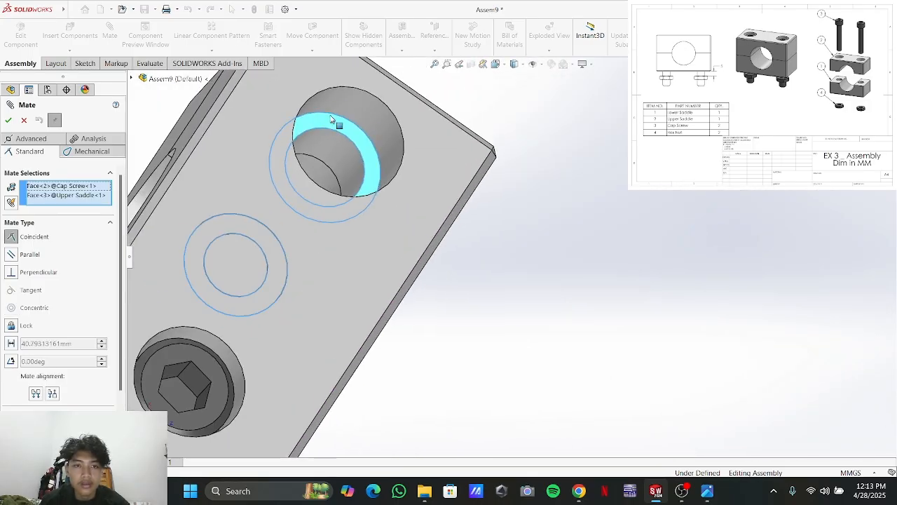
left_click(8, 120)
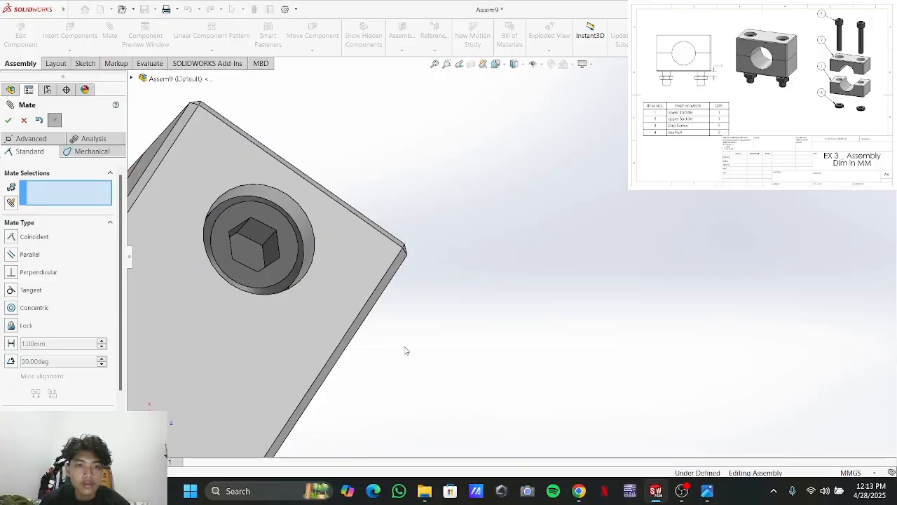
Select the original Hex Nut's saddle-side face and the Lower Saddle's underside for a mate, and check the nut gap in the browser's EX 3 _ Assembly drawing
scroll(407, 346, "down", 6)
scroll(301, 320, "up", 6)
middle_click_drag(301, 320, 239, 210)
middle_click_drag(457, 377, 500, 365)
left_click(503, 346)
middle_click_drag(511, 400, 337, 255)
left_click(332, 252)
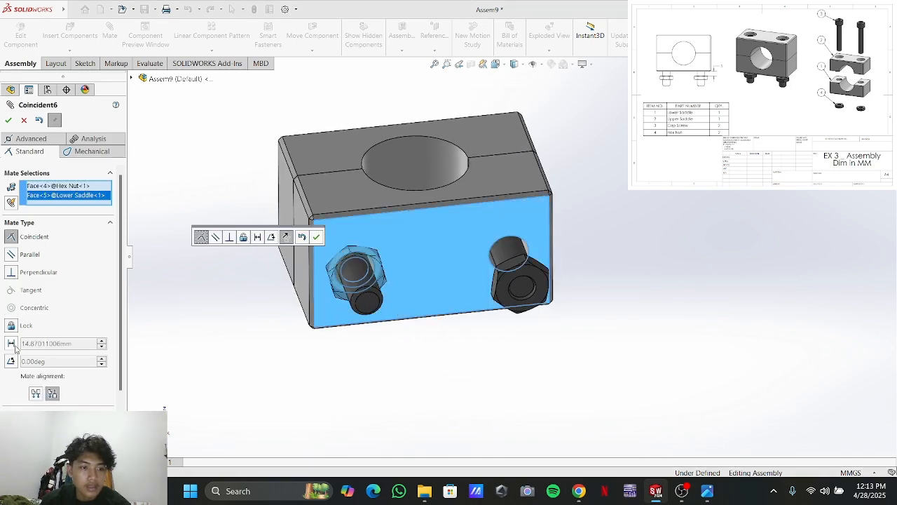
key("alt+Tab")
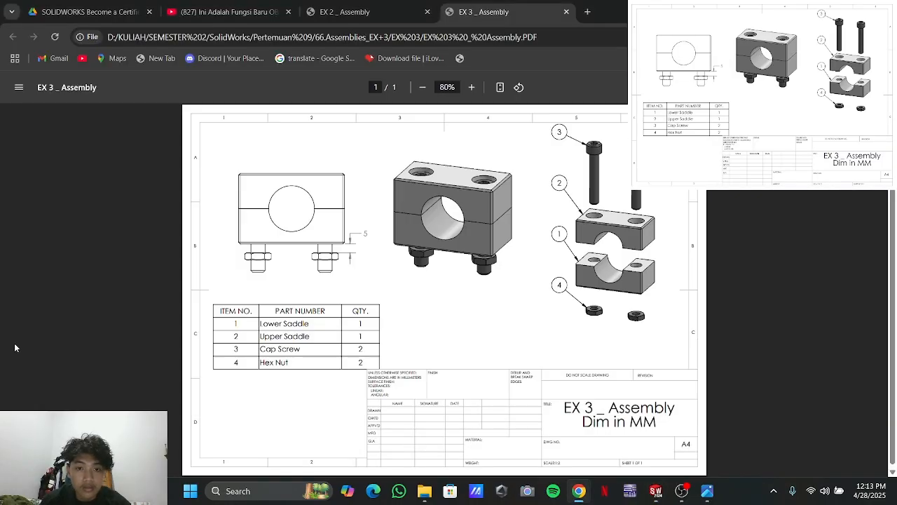
key("alt+Tab")
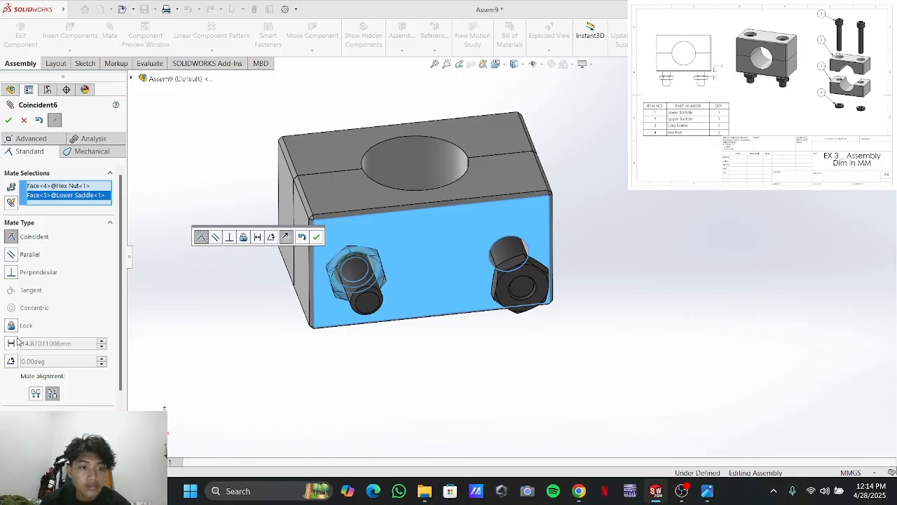
Make the mate between the original Hex Nut and the Lower Saddle's underside a distance mate of 5 mm
left_click(20, 343)
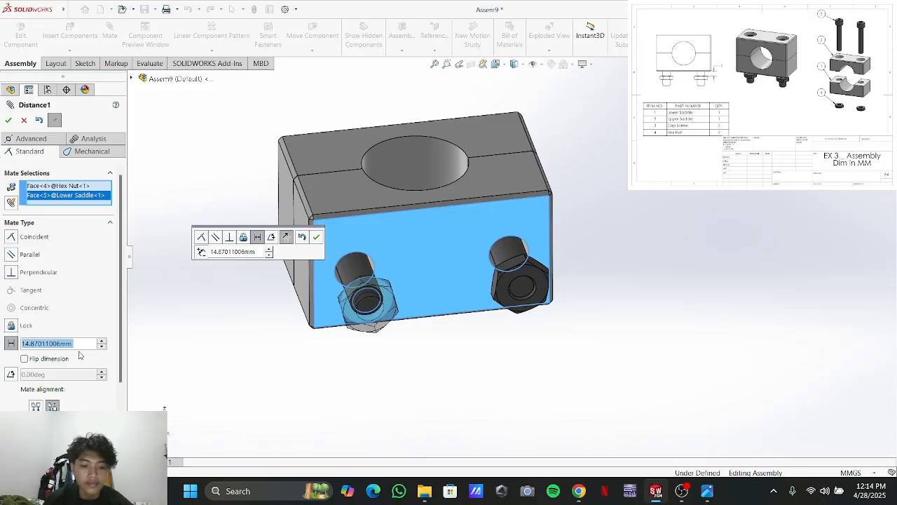
type("5")
key("Return")
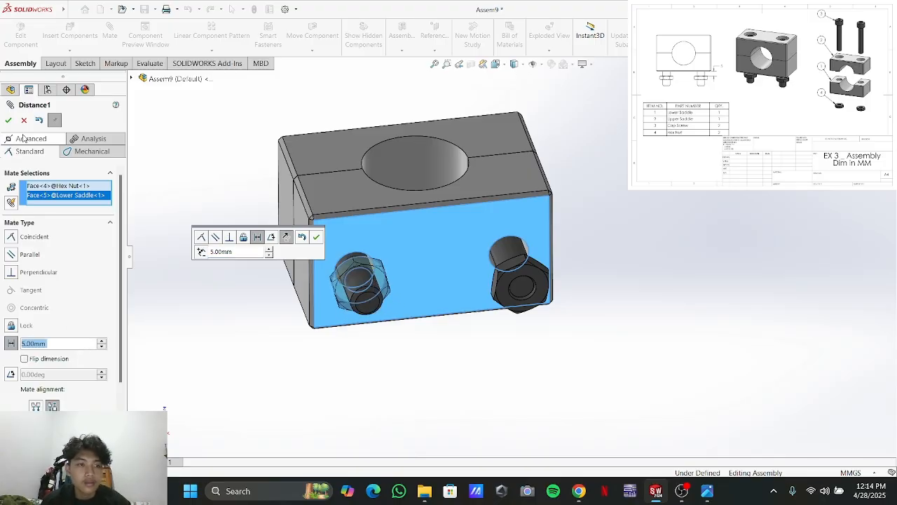
left_click(10, 121)
Mate the copied Hex Nut's saddle-side face coincident with the underside of the Lower Saddle
middle_click_drag(424, 338, 414, 394)
middle_click_drag(427, 324, 479, 253)
left_click(525, 288)
left_click(480, 253)
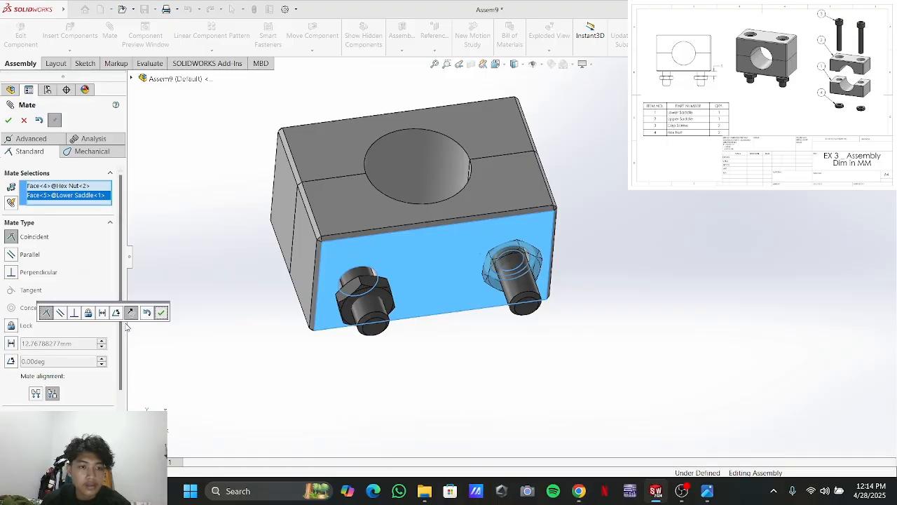
left_click(161, 313)
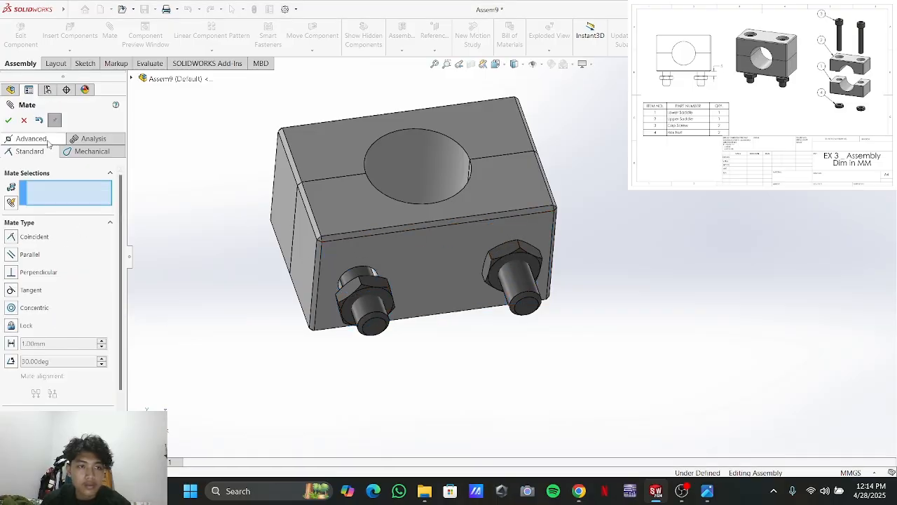
left_click(8, 120)
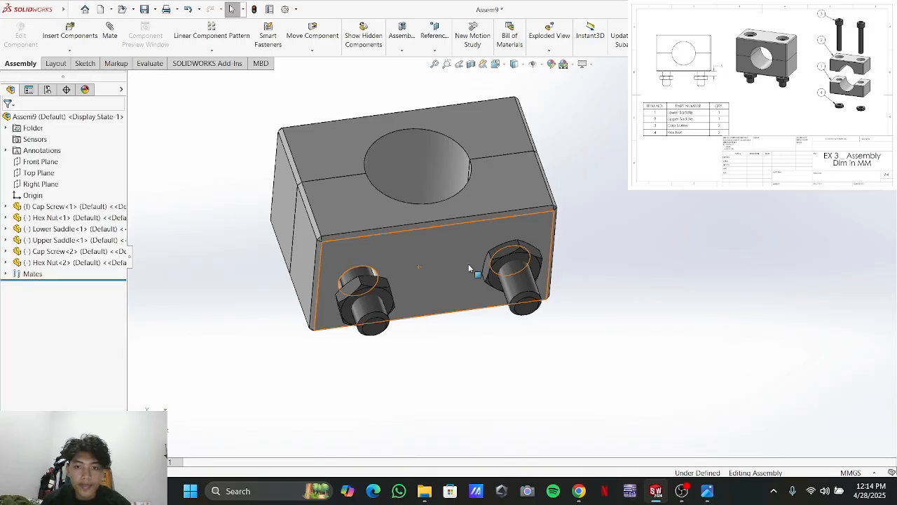
Edit the coincident mate between the copied Hex Nut and the Lower Saddle into a distance mate of 5 mm
left_click(6, 273)
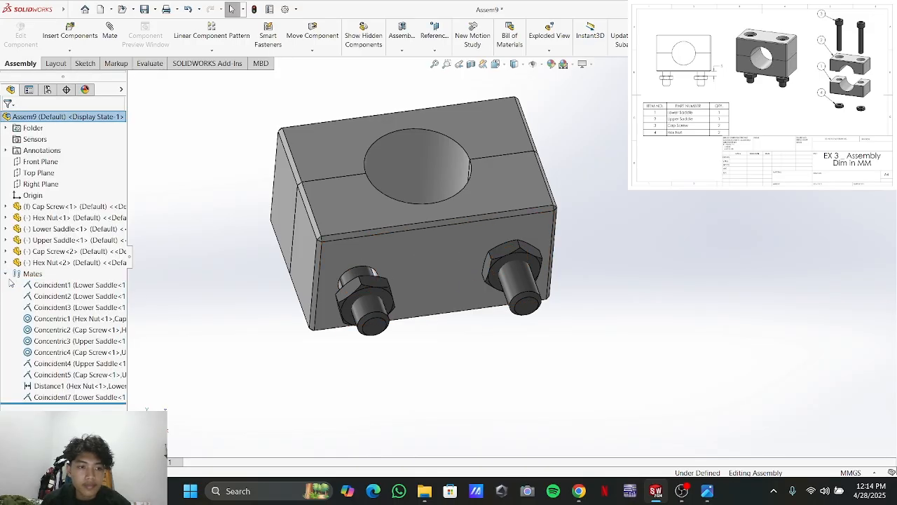
left_click(62, 397)
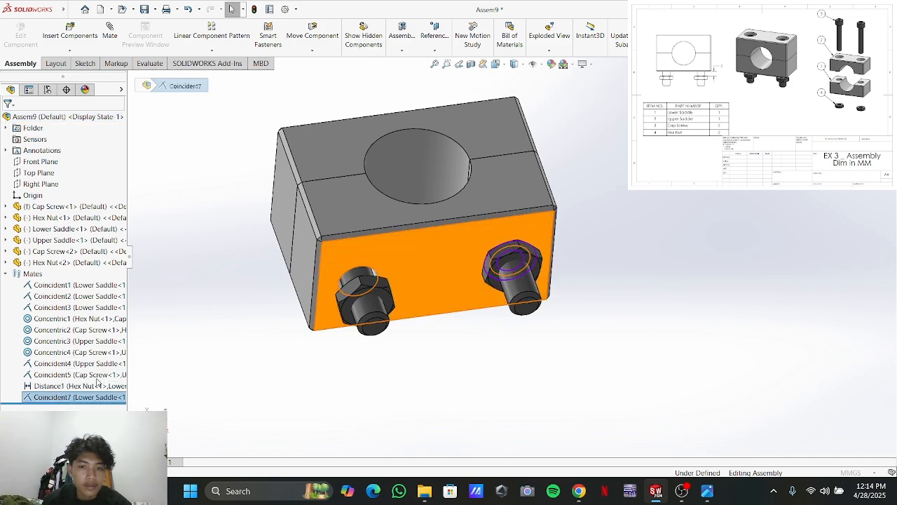
left_click(36, 351)
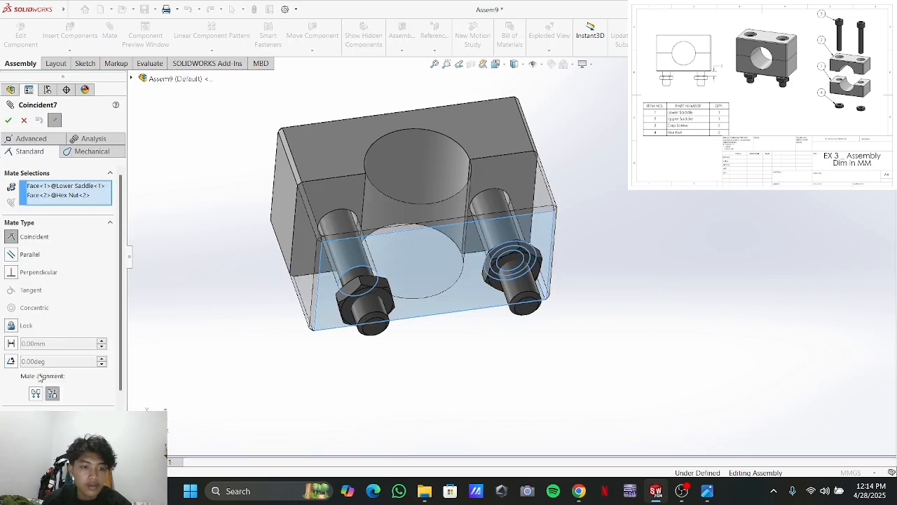
left_click(11, 344)
type("5")
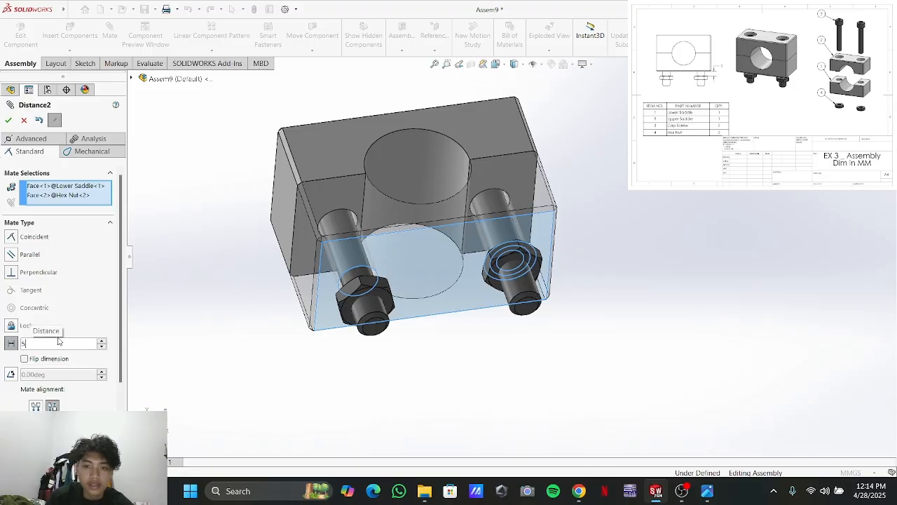
key("Return")
left_click(9, 122)
Inspect the gap under the Lower Saddle, test how both Hex Nuts move on their screws, and close the Mate command
middle_click_drag(311, 255, 380, 201)
scroll(380, 201, "down", 2)
scroll(380, 201, "up", 2)
left_click(507, 193)
middle_click_drag(512, 184, 542, 298)
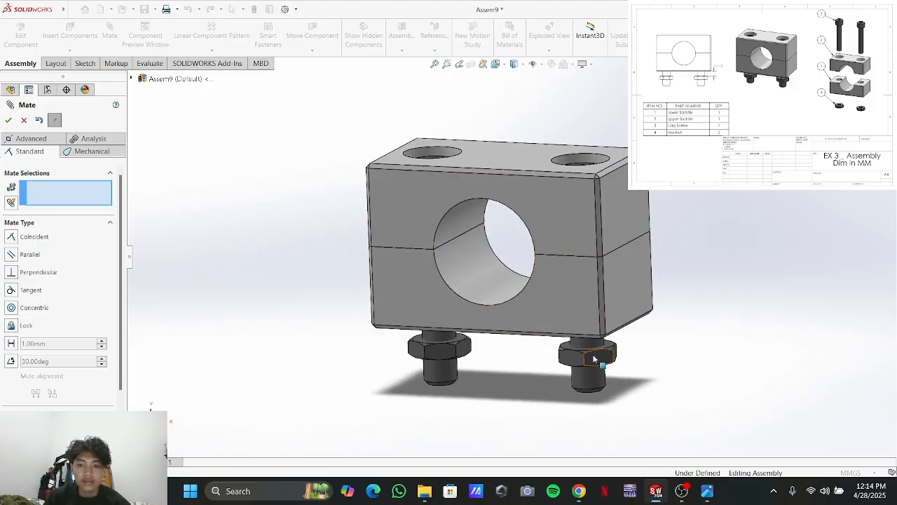
left_click_drag(689, 378, 610, 385)
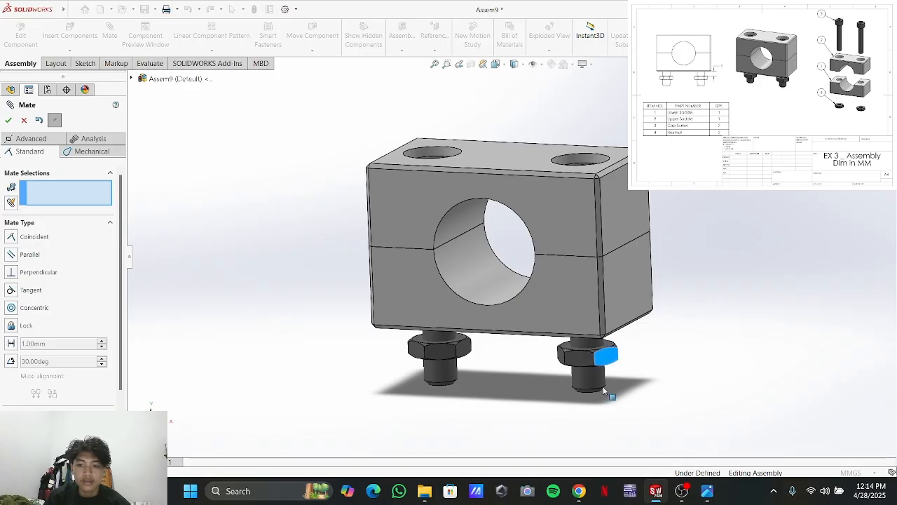
left_click_drag(489, 350, 614, 373)
left_click_drag(434, 355, 392, 333)
left_click_drag(415, 226, 420, 254)
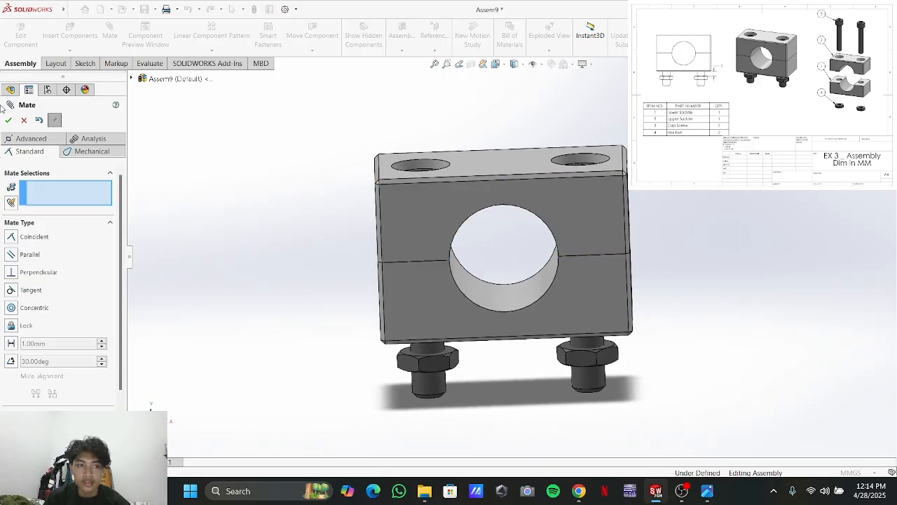
left_click(25, 121)
scroll(717, 228, "down", 3)
scroll(714, 228, "up", 3)
middle_click_drag(459, 217, 350, 302)
scroll(349, 255, "down", 4)
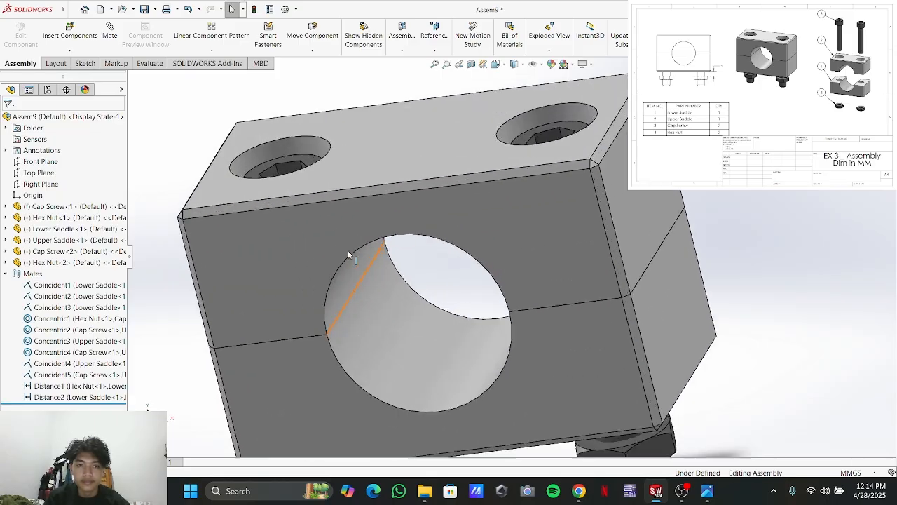
scroll(349, 255, "up", 2)
scroll(529, 251, "up", 2)
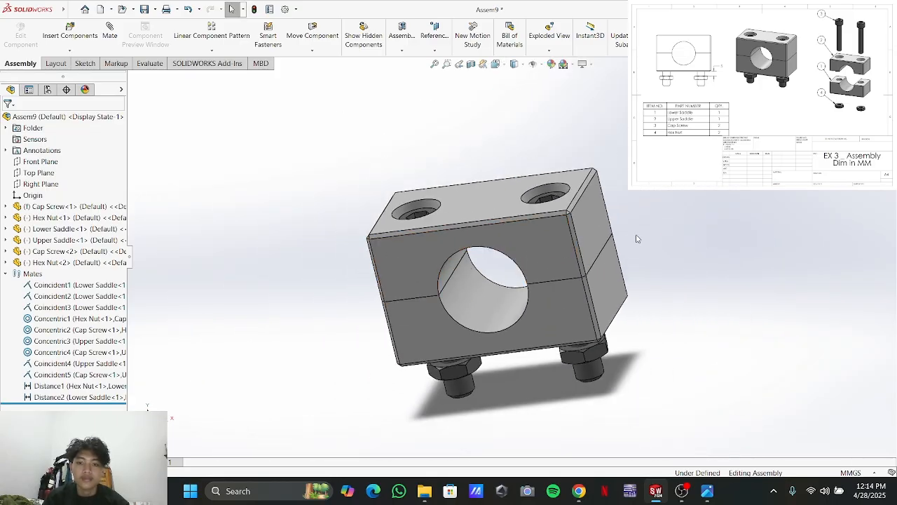